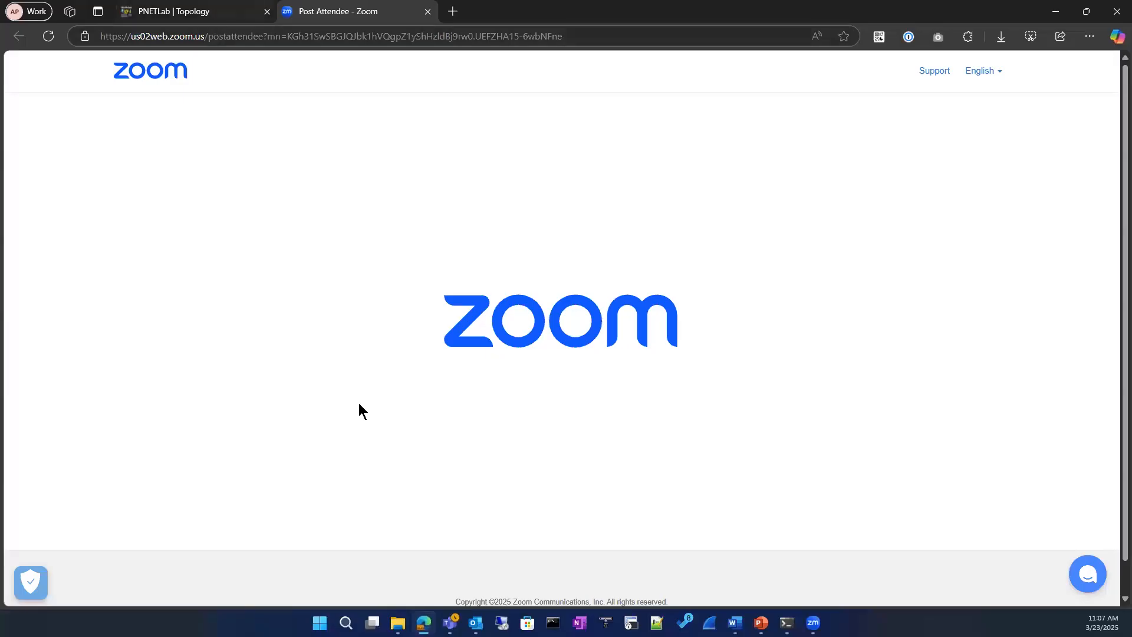
Switch to the PNETLab topology and browse the device templates offered for a new node, down to the Windows entries
{"action": "key", "text": "ctrl+shift+Tab"}
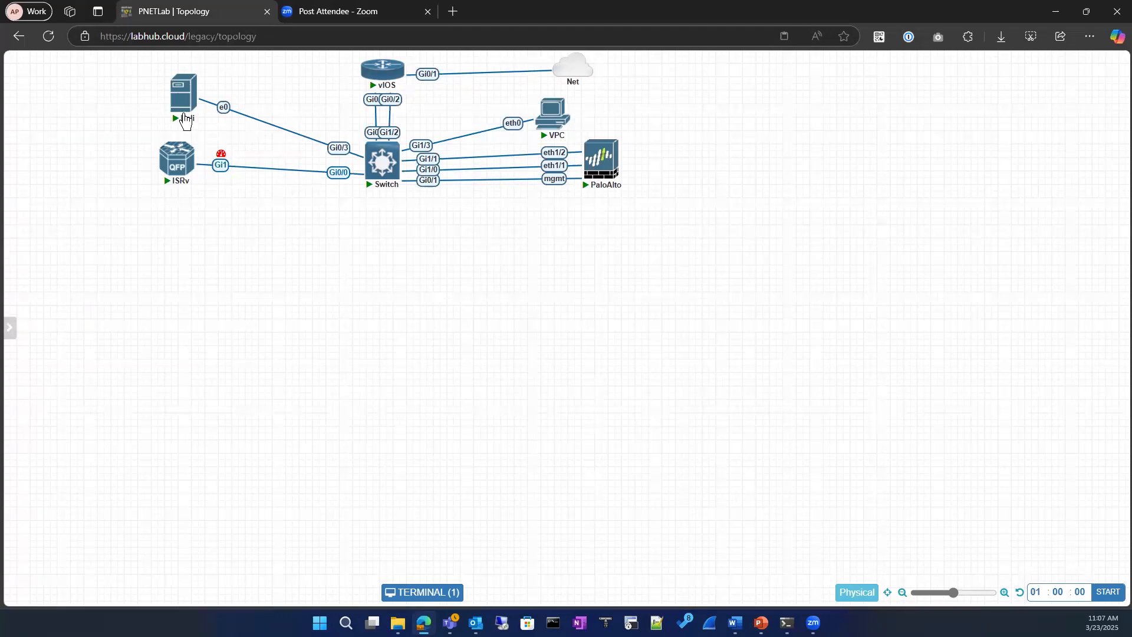
{"action": "mouse_move", "coordinate": [158, 100]}
{"action": "right_click", "coordinate": [302, 305]}
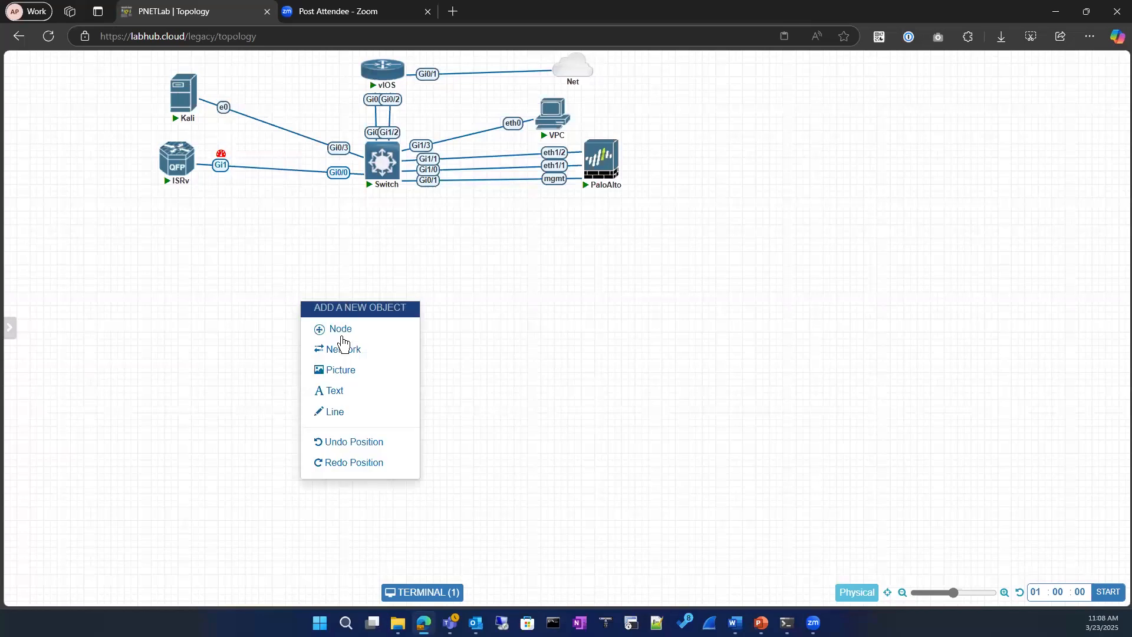
{"action": "left_click", "coordinate": [343, 333]}
{"action": "scroll", "coordinate": [445, 466], "scroll_direction": "down", "scroll_amount": 10}
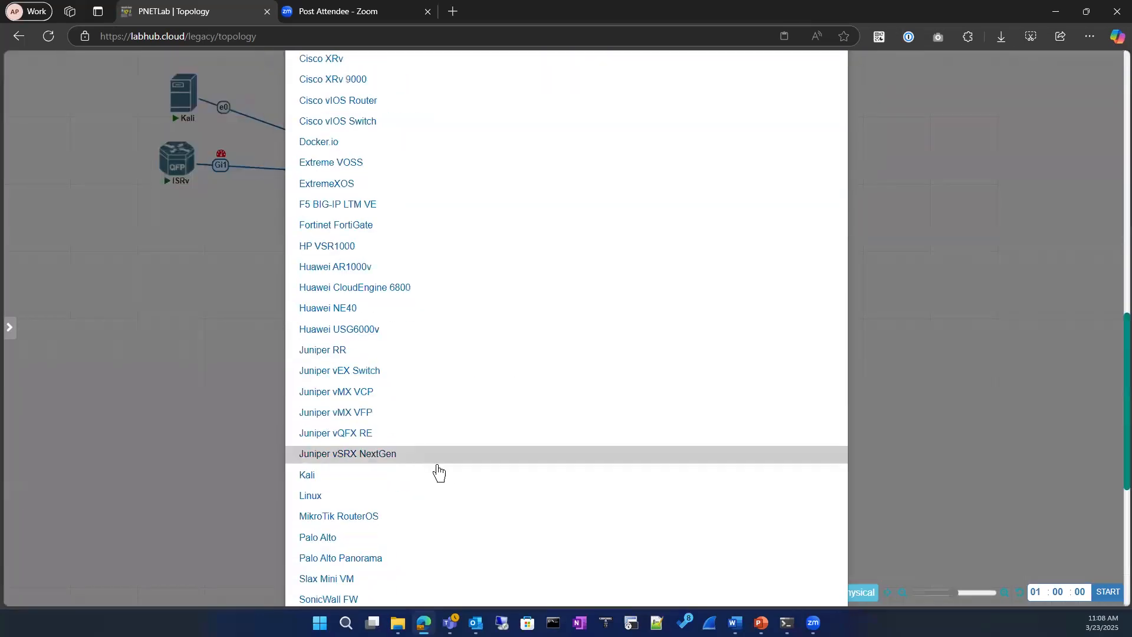
{"action": "scroll", "coordinate": [438, 471], "scroll_direction": "down", "scroll_amount": 6}
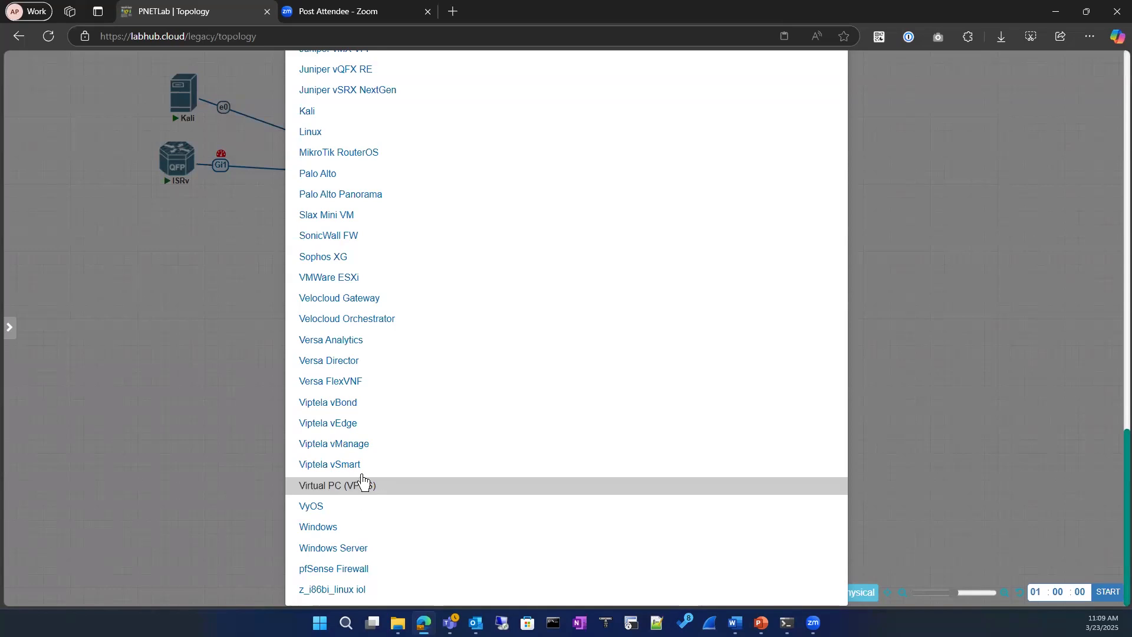
{"action": "left_click", "coordinate": [125, 281]}
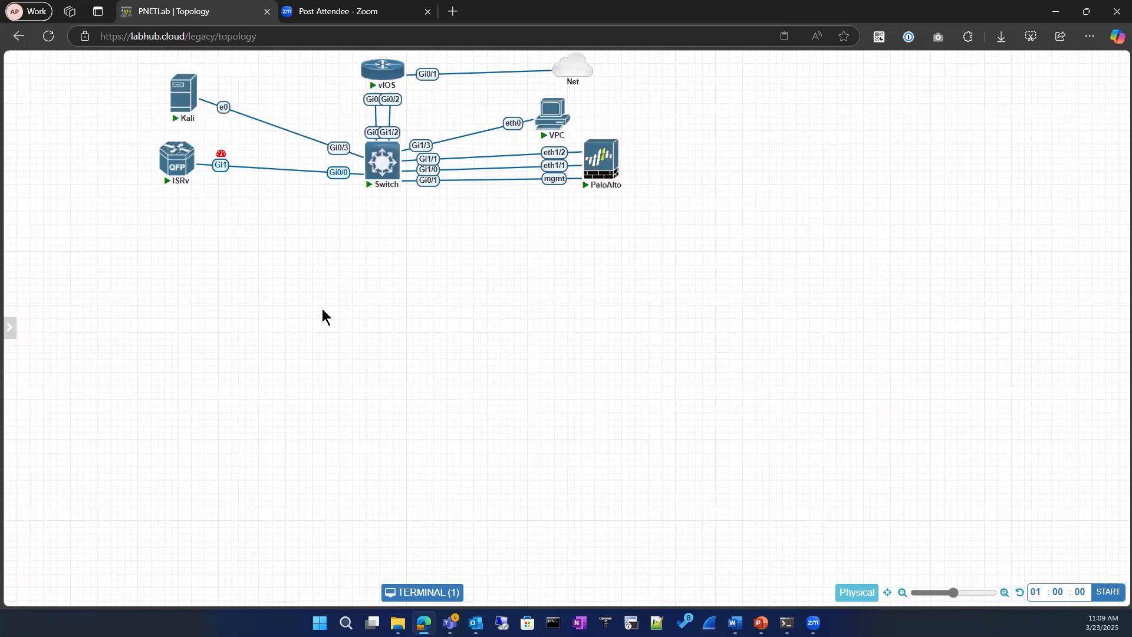
Show the Switch node's interfaces that are available for packet capture, without starting a capture
{"action": "mouse_move", "coordinate": [179, 167]}
{"action": "mouse_move", "coordinate": [378, 175]}
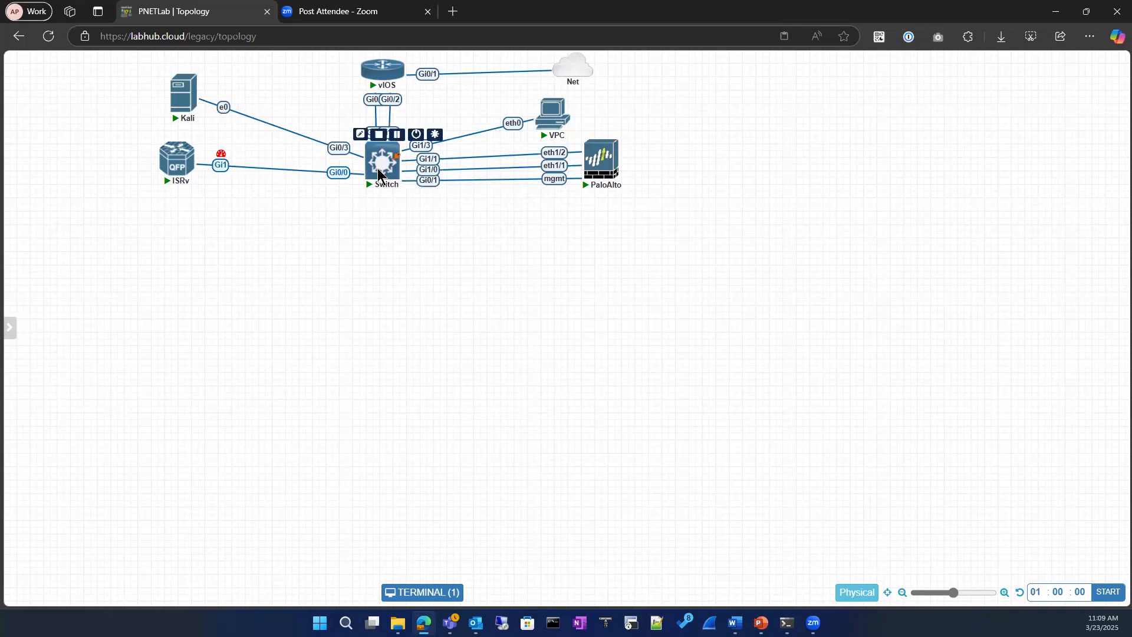
{"action": "right_click", "coordinate": [379, 175]}
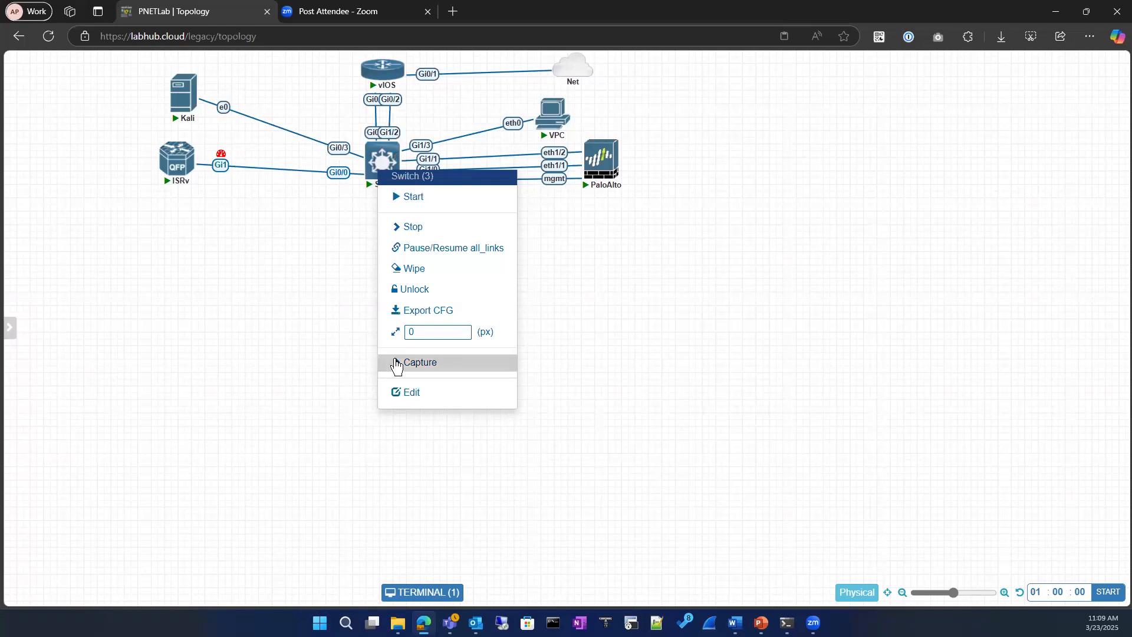
{"action": "left_click", "coordinate": [513, 365]}
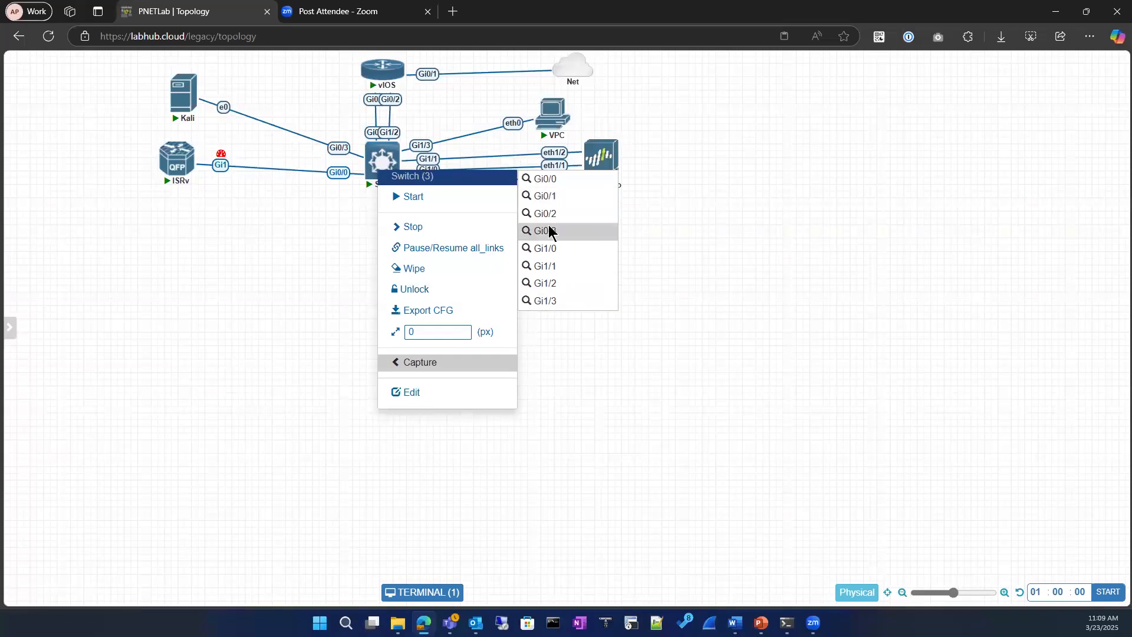
{"action": "mouse_move", "coordinate": [549, 137]}
{"action": "left_click", "coordinate": [604, 383]}
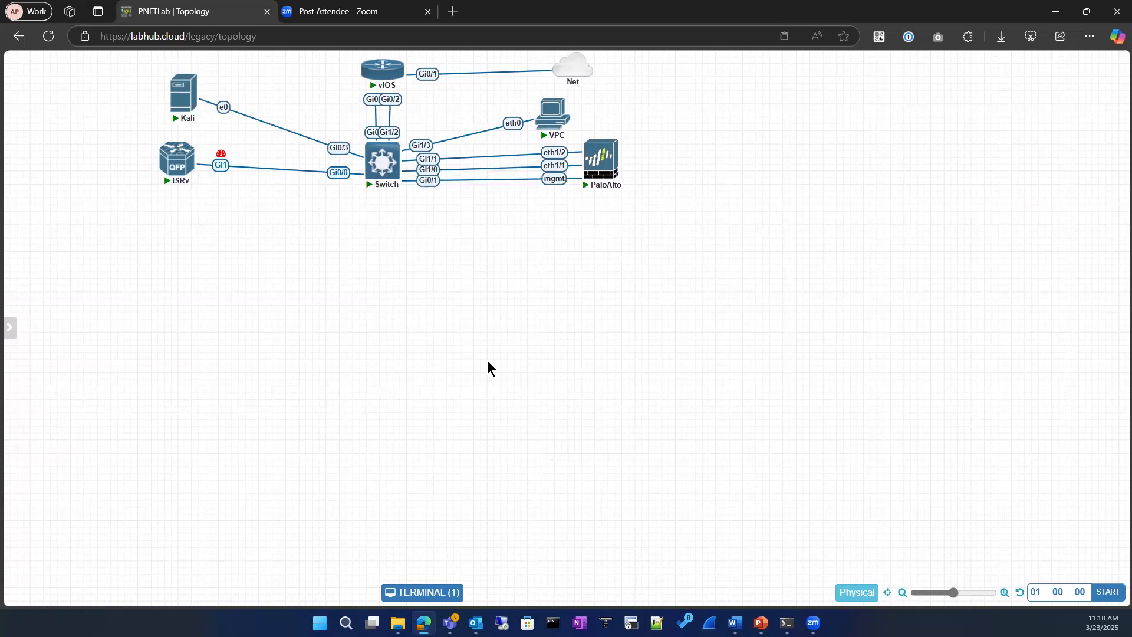
Inspect the link between the Switch and the VPC at its Gi1/3 and eth0 interface labels
{"action": "left_click", "coordinate": [426, 147]}
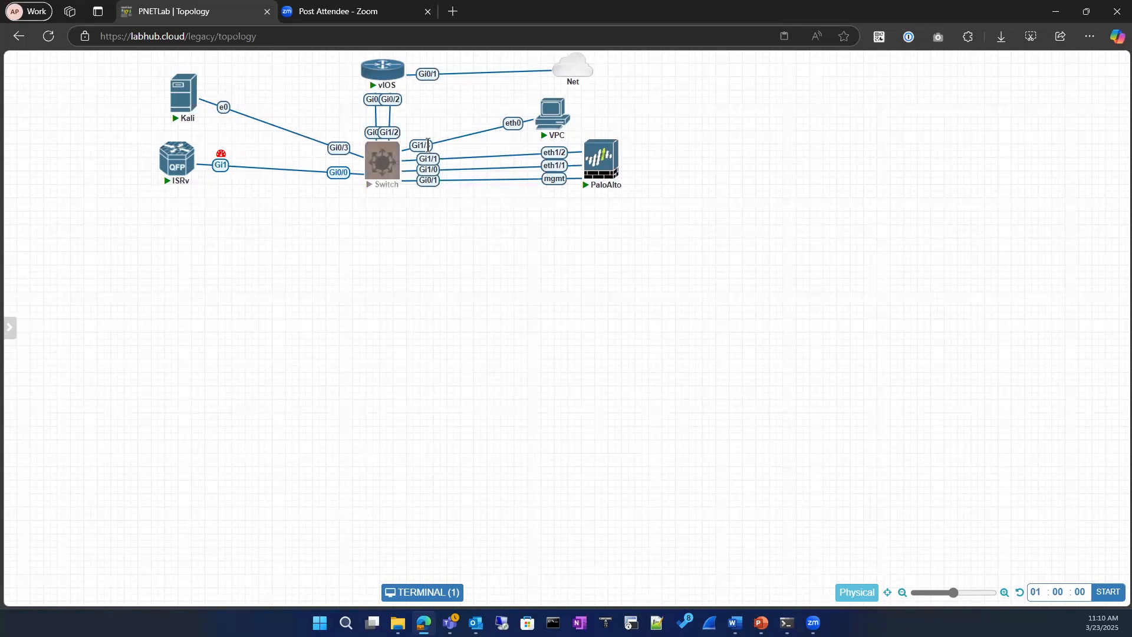
{"action": "left_click", "coordinate": [360, 302]}
{"action": "mouse_move", "coordinate": [384, 146]}
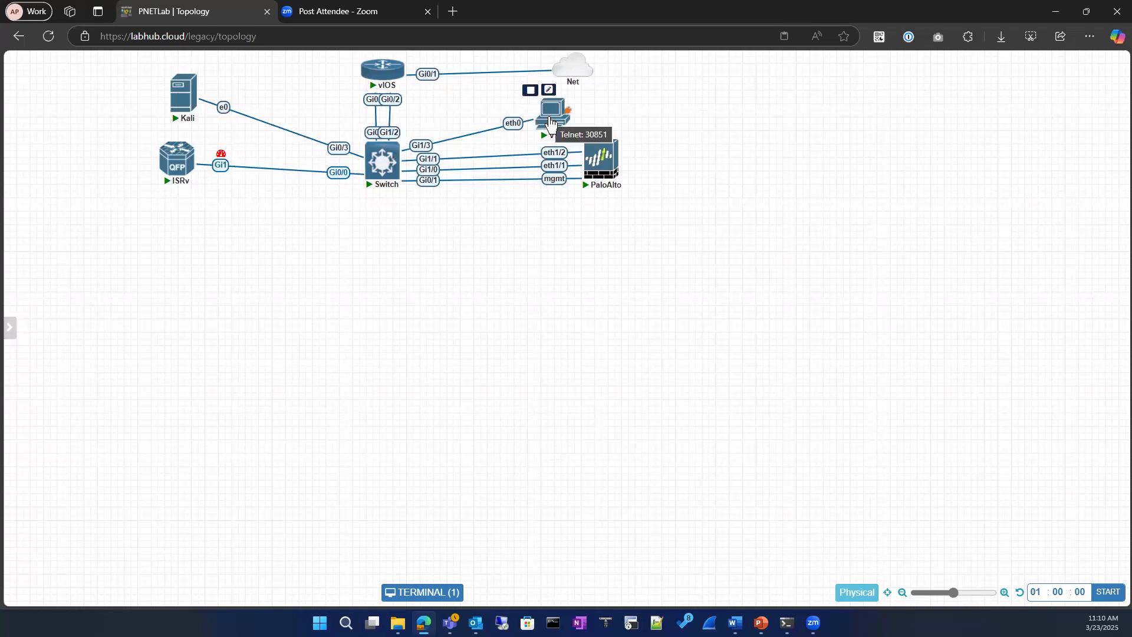
{"action": "left_click", "coordinate": [507, 126]}
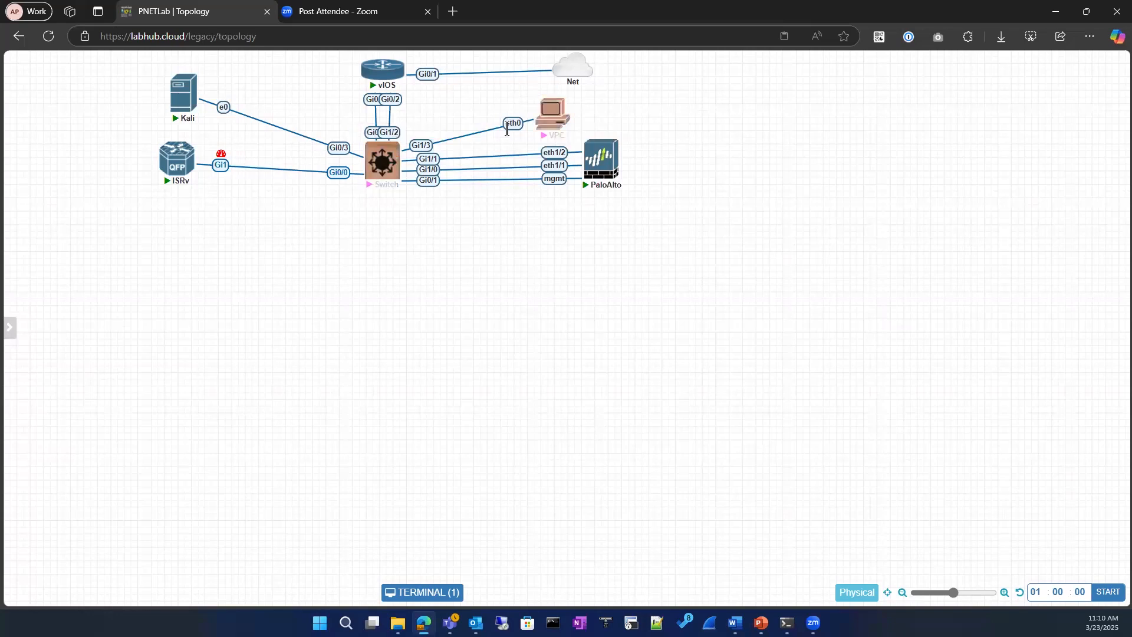
{"action": "left_click", "coordinate": [484, 289]}
{"action": "mouse_move", "coordinate": [389, 167]}
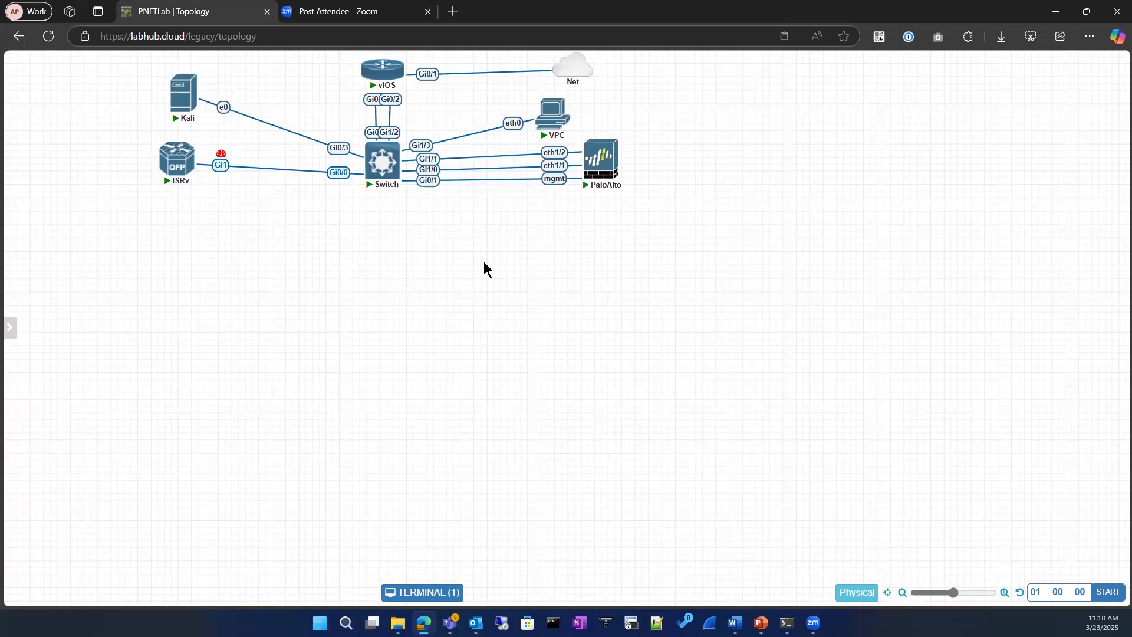
{"action": "mouse_move", "coordinate": [619, 164]}
Switch to the browser window with the wireshark search results, maximize it and open the official Wireshark website
{"action": "key", "text": "ctrl+t"}
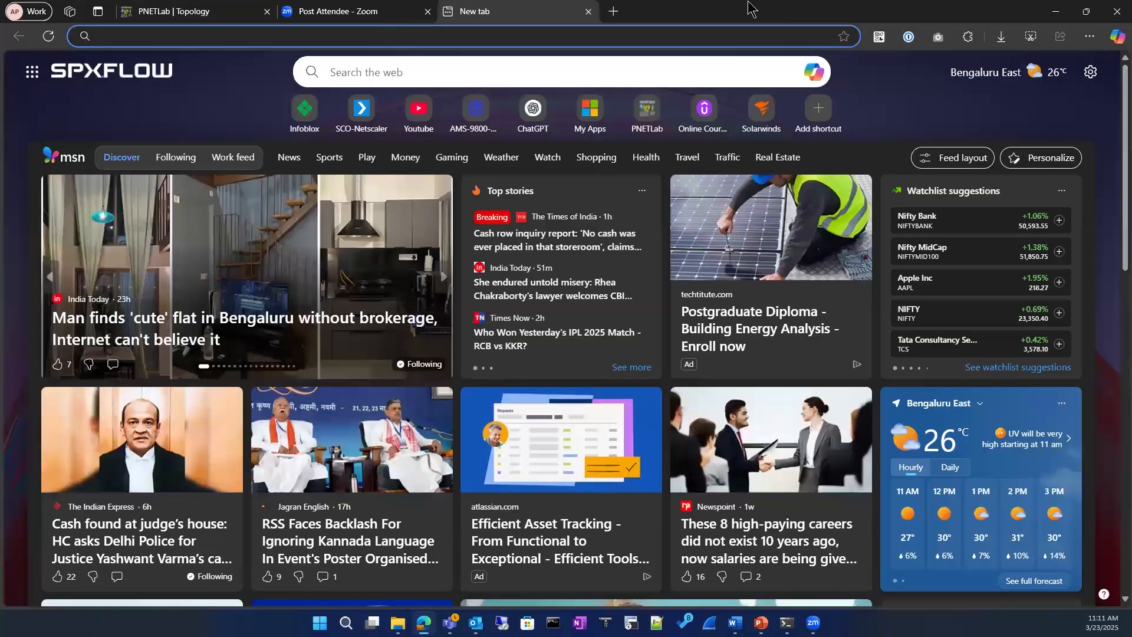
{"action": "key", "text": "alt+Tab"}
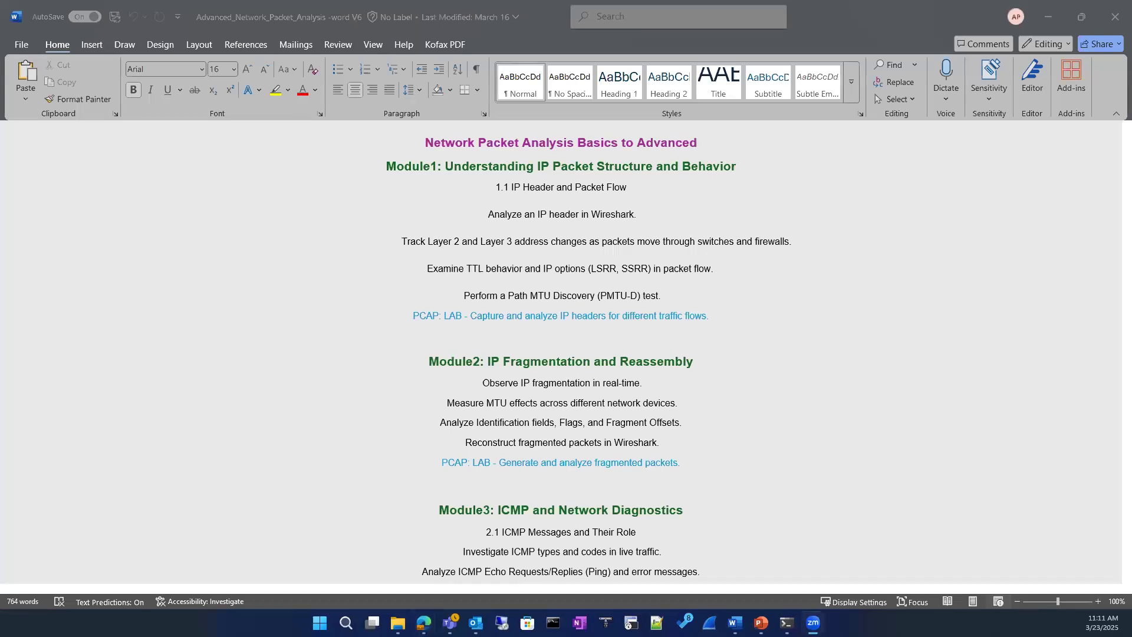
{"action": "key", "text": "alt+Tab"}
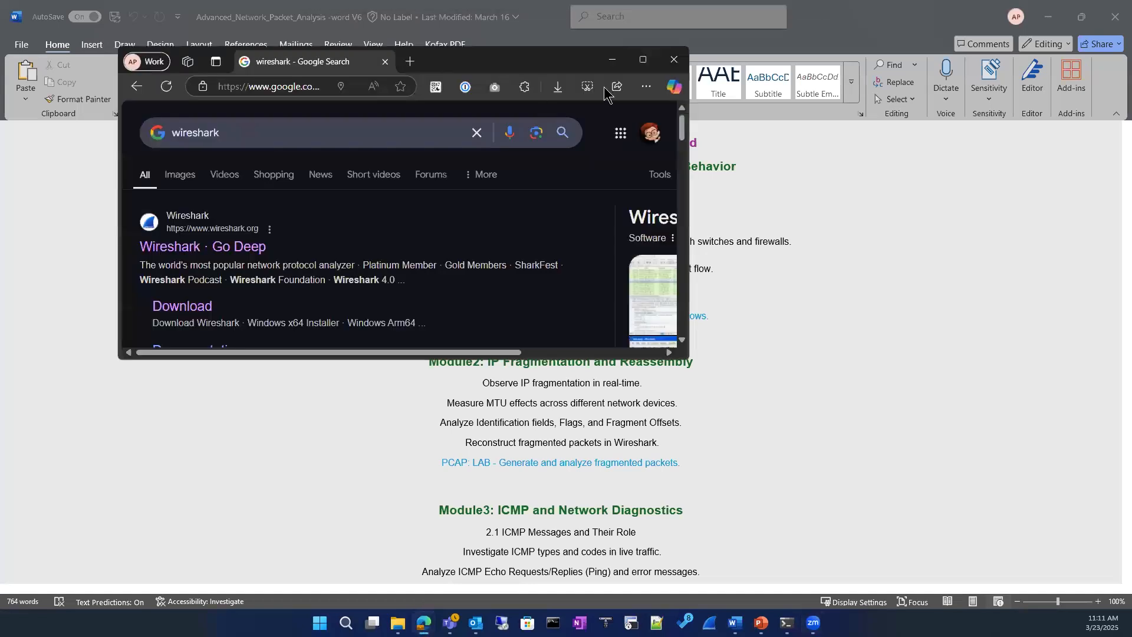
{"action": "left_click", "coordinate": [642, 63]}
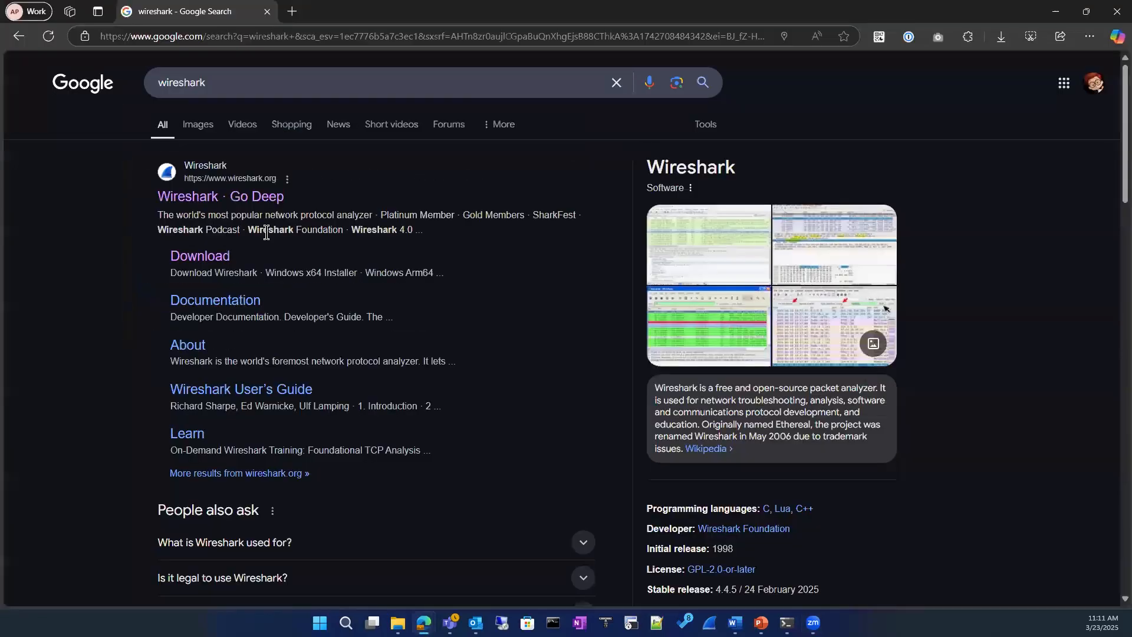
{"action": "left_click", "coordinate": [254, 203]}
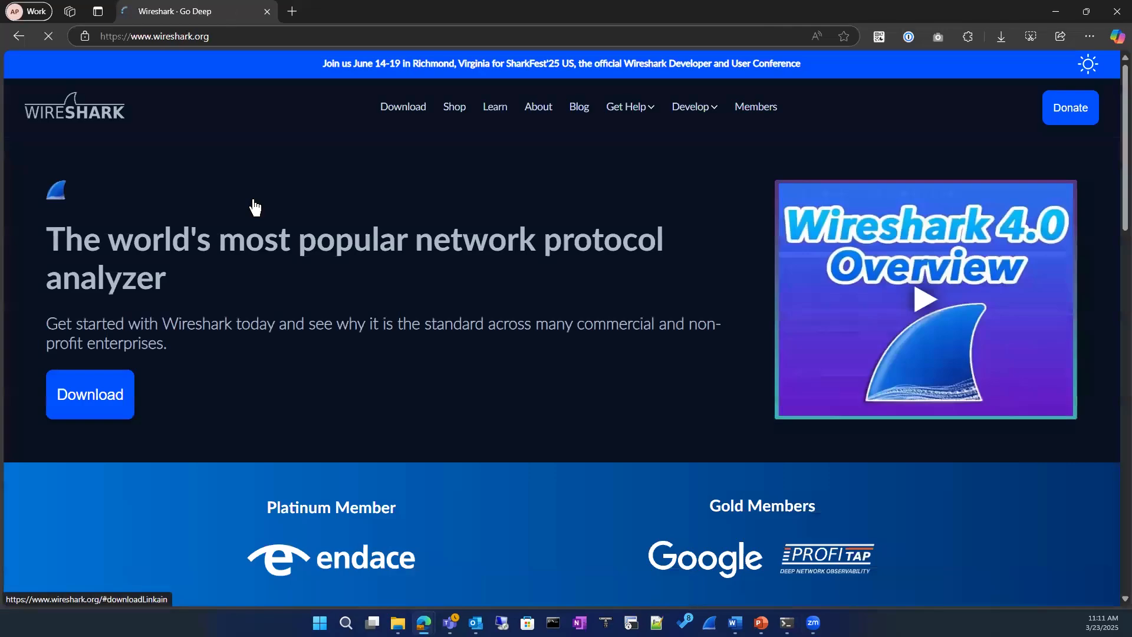
Look through the Wireshark home page, including its download area and the sections further down
{"action": "scroll", "coordinate": [253, 201], "scroll_direction": "down", "scroll_amount": 5}
{"action": "scroll", "coordinate": [245, 213], "scroll_direction": "up", "scroll_amount": 5}
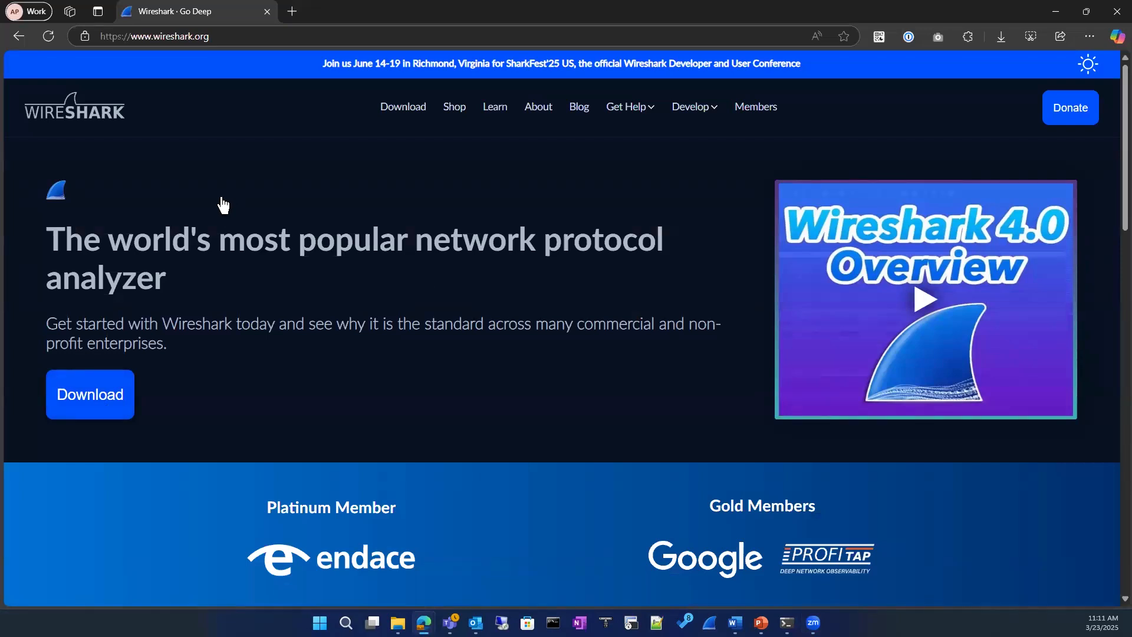
{"action": "scroll", "coordinate": [263, 331], "scroll_direction": "down", "scroll_amount": 5}
{"action": "scroll", "coordinate": [263, 331], "scroll_direction": "down", "scroll_amount": 6}
{"action": "scroll", "coordinate": [263, 334], "scroll_direction": "up", "scroll_amount": 9}
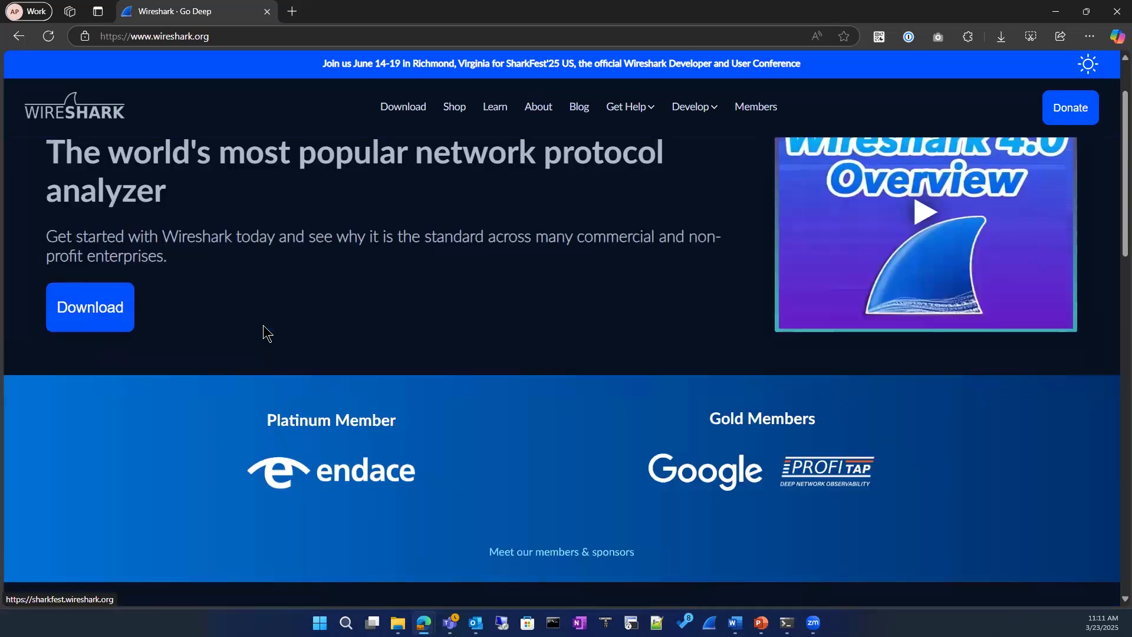
{"action": "scroll", "coordinate": [263, 333], "scroll_direction": "up", "scroll_amount": 2}
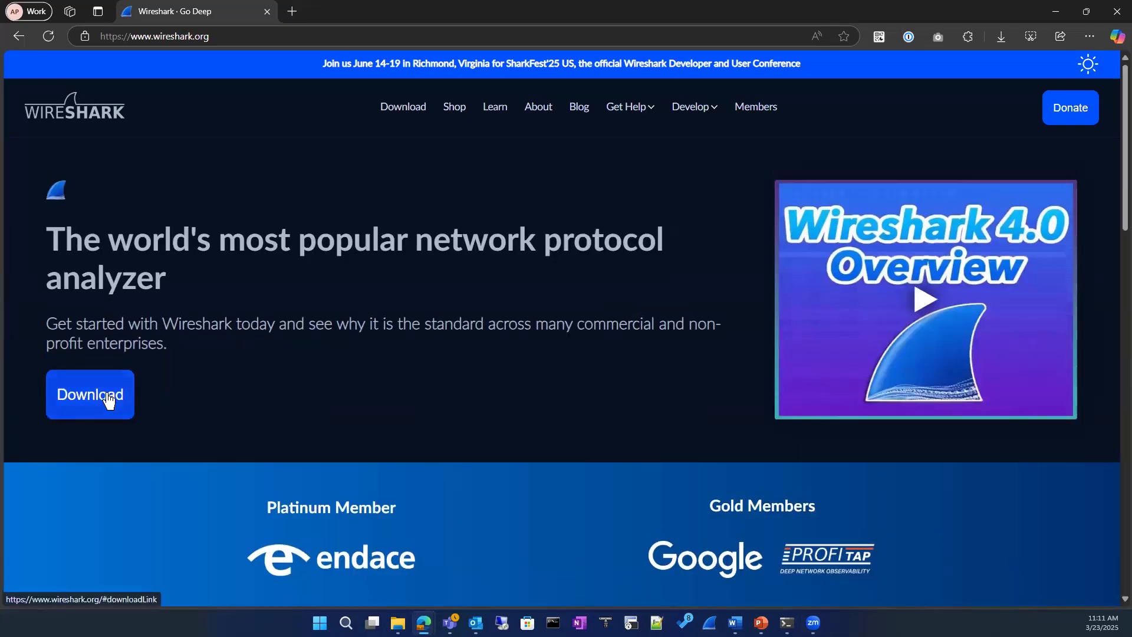
{"action": "scroll", "coordinate": [193, 378], "scroll_direction": "down", "scroll_amount": 6}
{"action": "scroll", "coordinate": [195, 379], "scroll_direction": "up", "scroll_amount": 6}
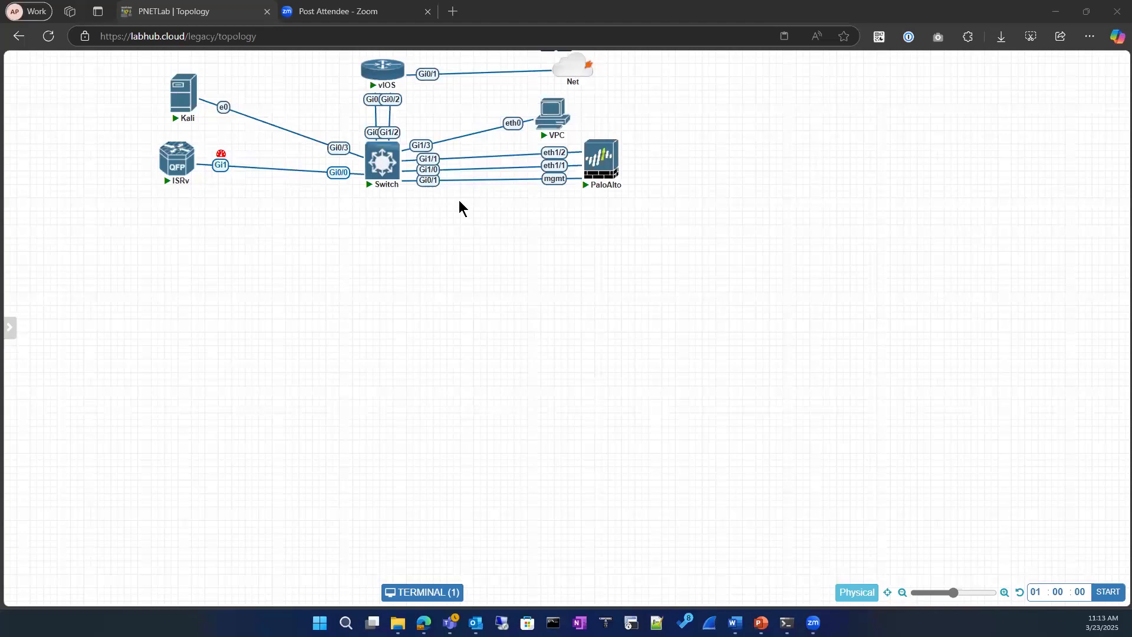
Return to the lab topology and review the supported vendor templates for adding a node, without adding one
{"action": "right_click", "coordinate": [678, 94]}
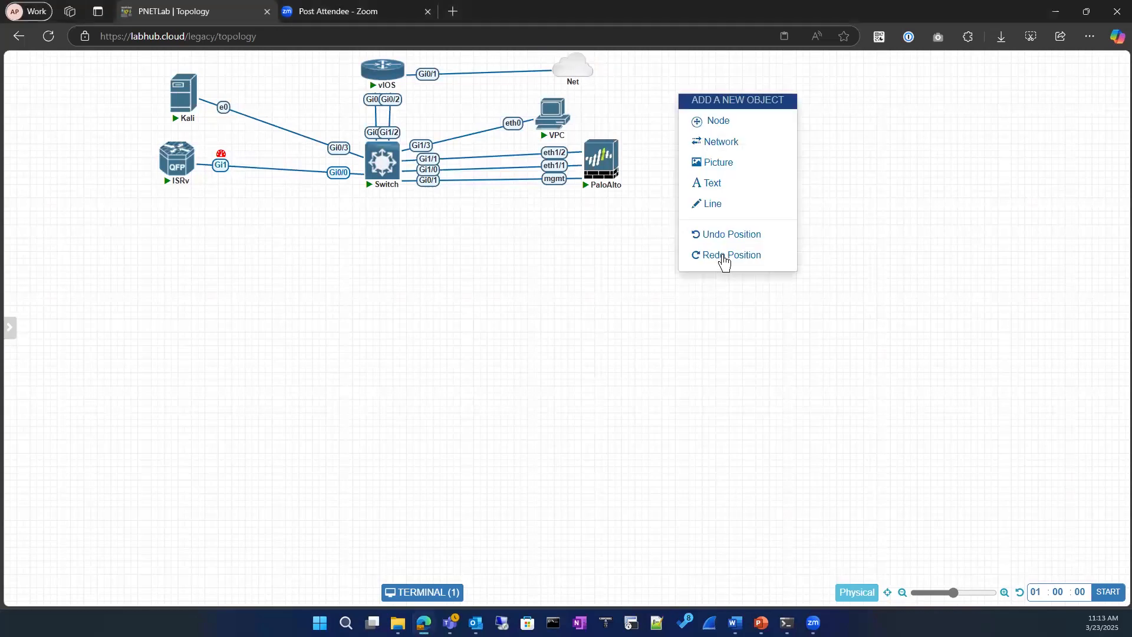
{"action": "left_click", "coordinate": [733, 124]}
{"action": "scroll", "coordinate": [482, 405], "scroll_direction": "down", "scroll_amount": 5}
{"action": "scroll", "coordinate": [483, 404], "scroll_direction": "down", "scroll_amount": 10}
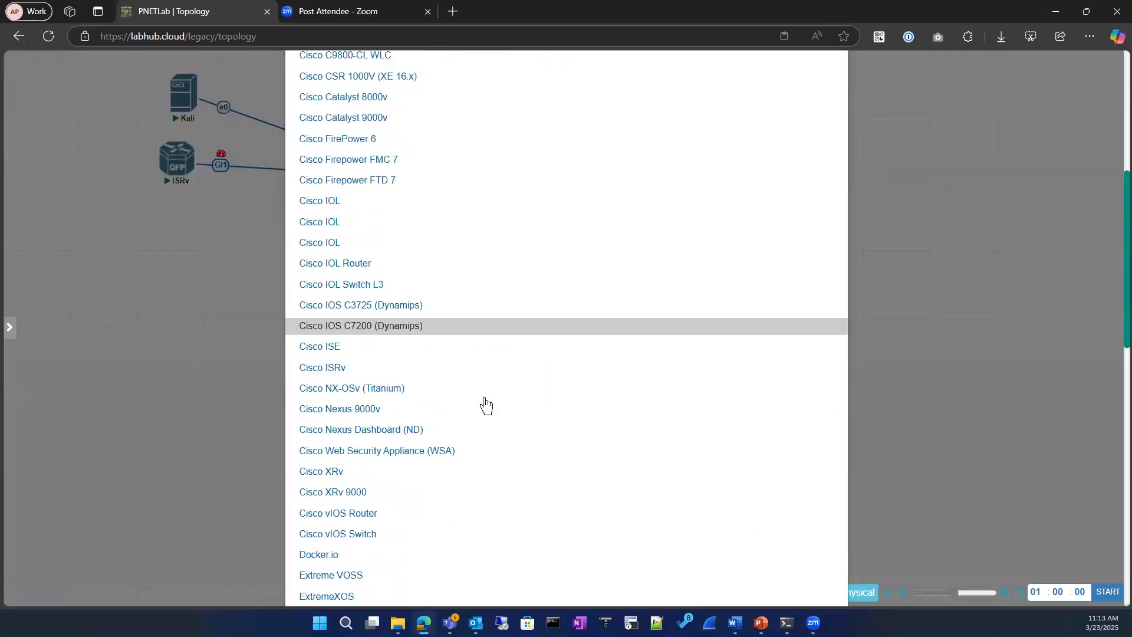
{"action": "scroll", "coordinate": [496, 394], "scroll_direction": "up", "scroll_amount": 20}
{"action": "scroll", "coordinate": [482, 512], "scroll_direction": "down", "scroll_amount": 15}
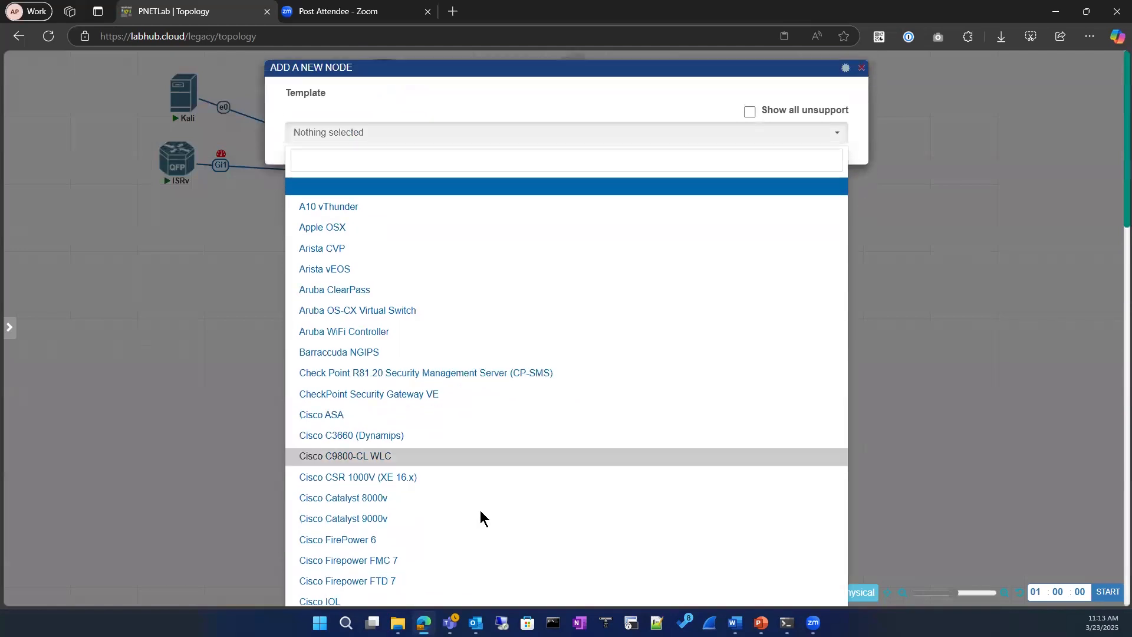
{"action": "scroll", "coordinate": [492, 456], "scroll_direction": "up", "scroll_amount": 5}
{"action": "scroll", "coordinate": [491, 456], "scroll_direction": "up", "scroll_amount": 15}
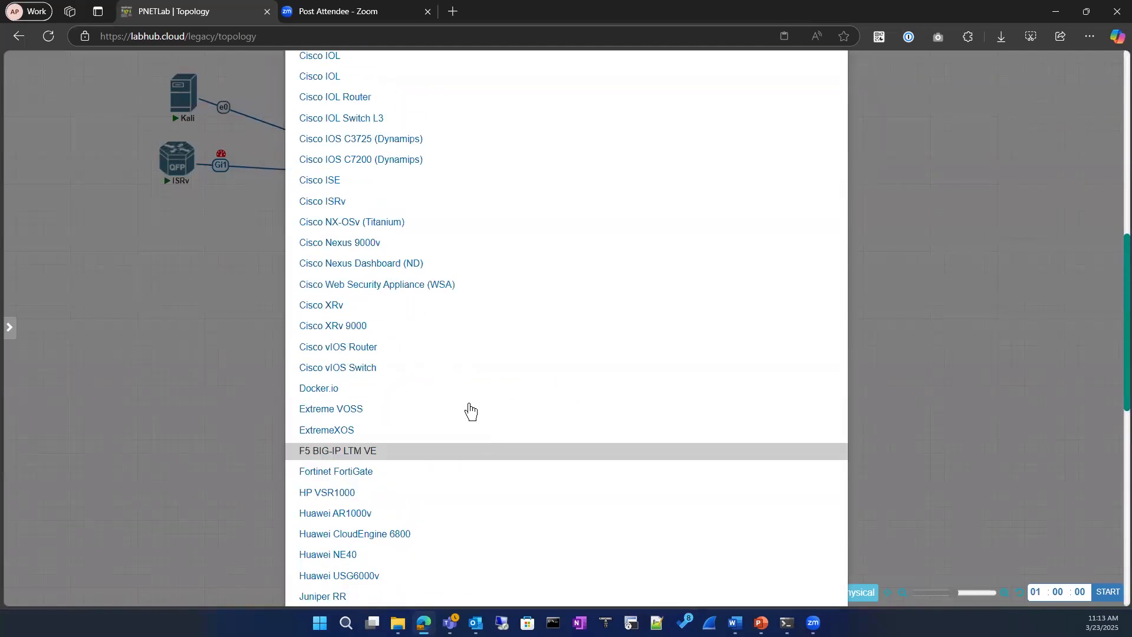
{"action": "left_click", "coordinate": [878, 236]}
Review the network types offered for a new network object, from bridge to Cloud9, without saving a network
{"action": "right_click", "coordinate": [806, 137]}
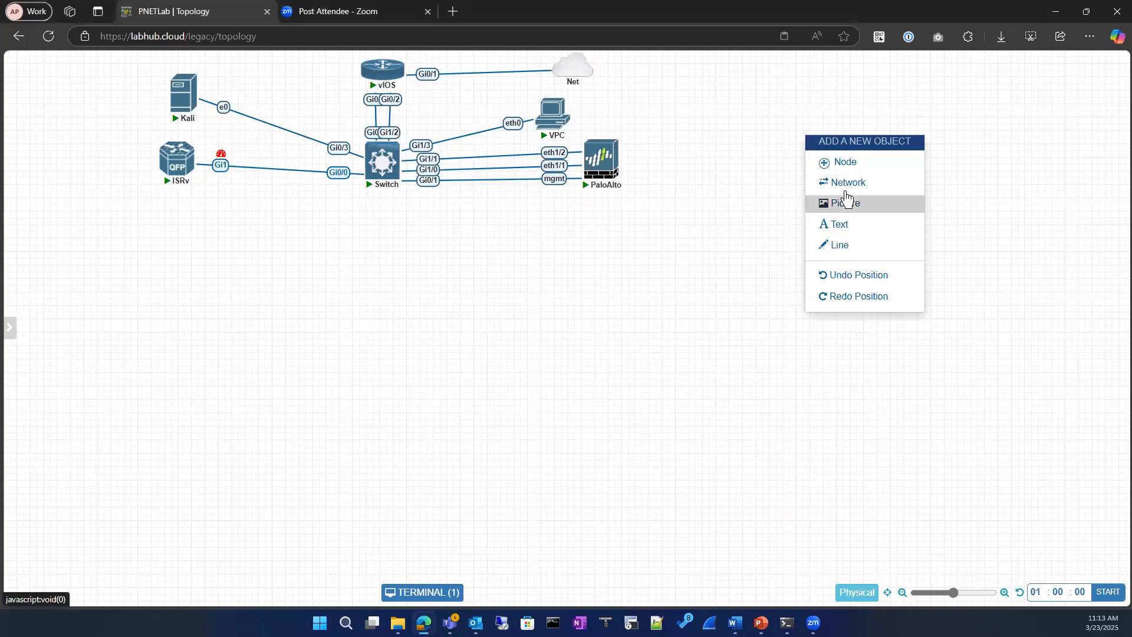
{"action": "right_click", "coordinate": [694, 140]}
{"action": "left_click", "coordinate": [181, 287]}
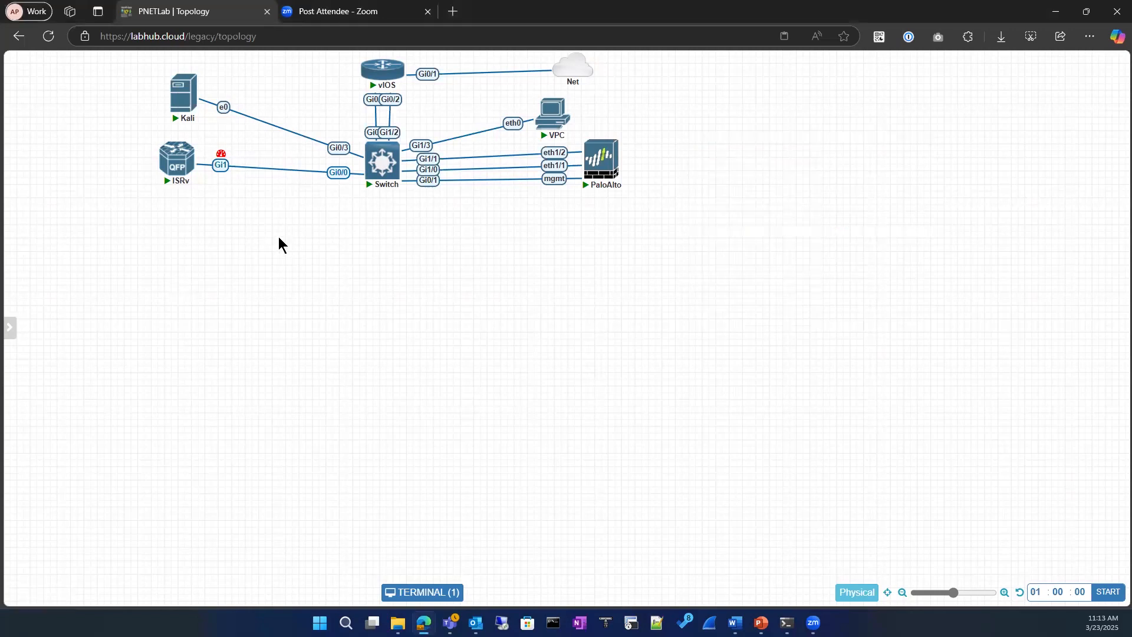
{"action": "right_click", "coordinate": [280, 230]}
{"action": "left_click", "coordinate": [305, 276]}
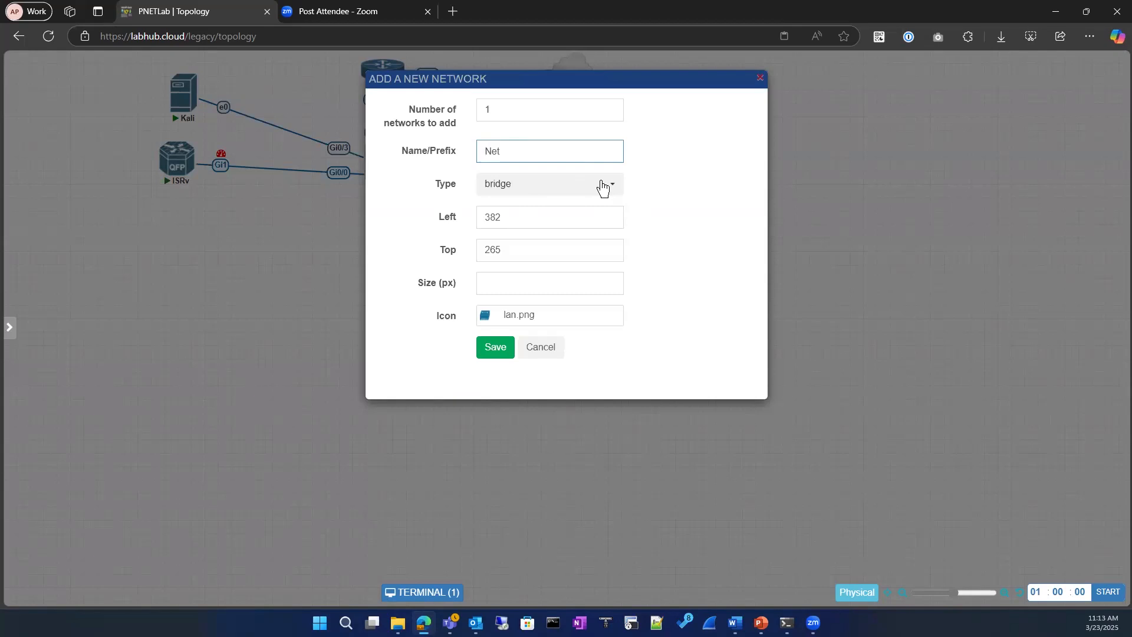
{"action": "left_click", "coordinate": [602, 188]}
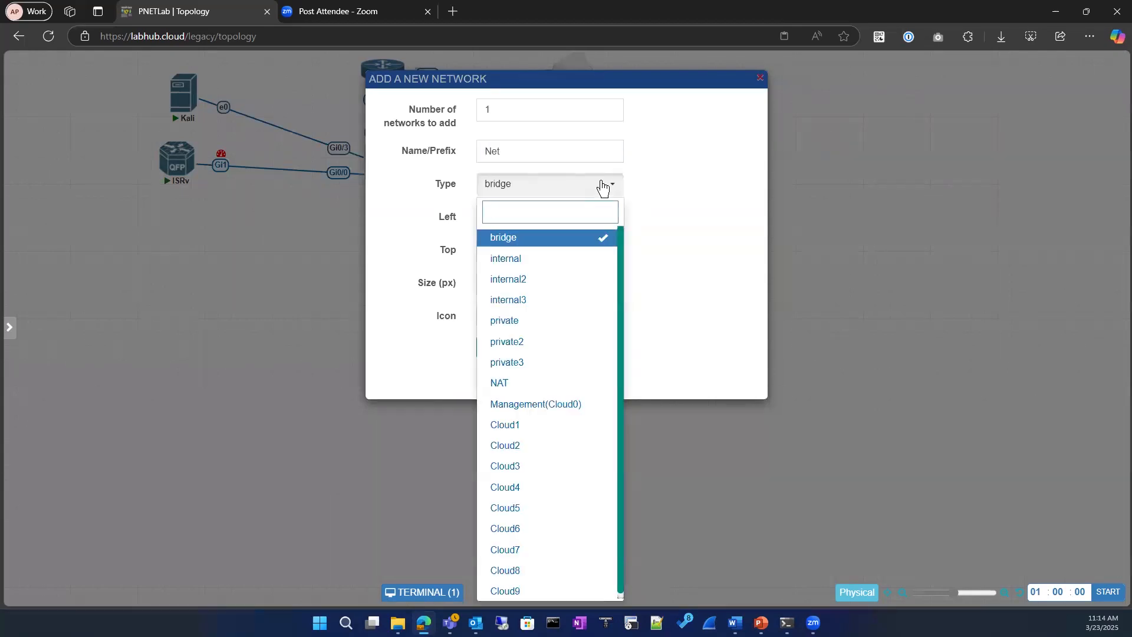
{"action": "left_click", "coordinate": [602, 188]}
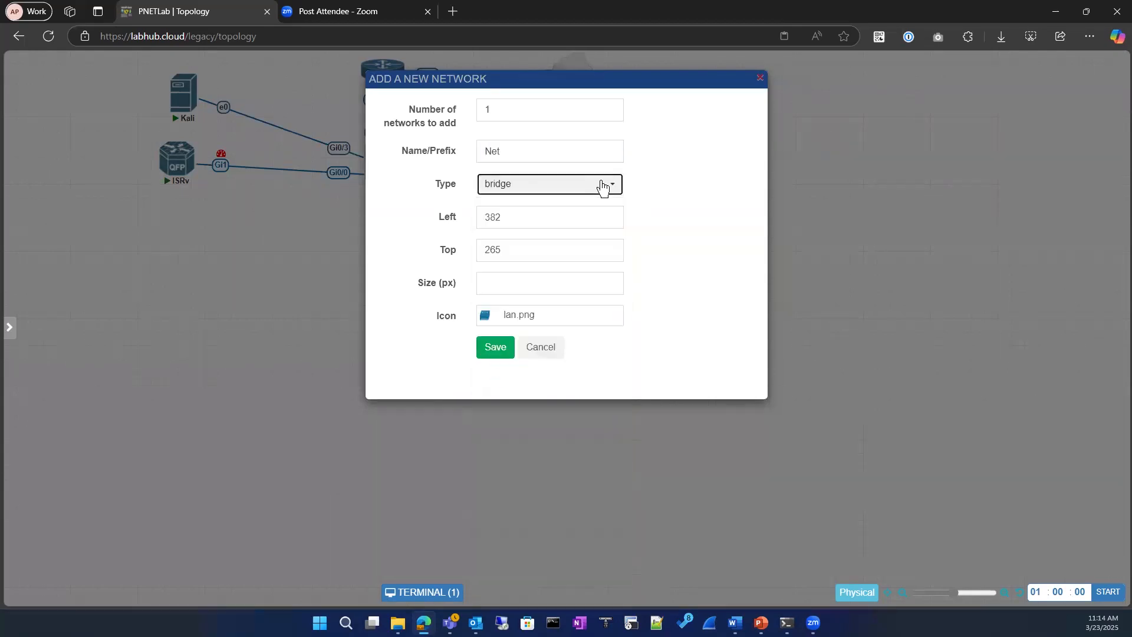
{"action": "left_click", "coordinate": [602, 188]}
{"action": "left_click", "coordinate": [596, 192]}
{"action": "left_click", "coordinate": [596, 191]}
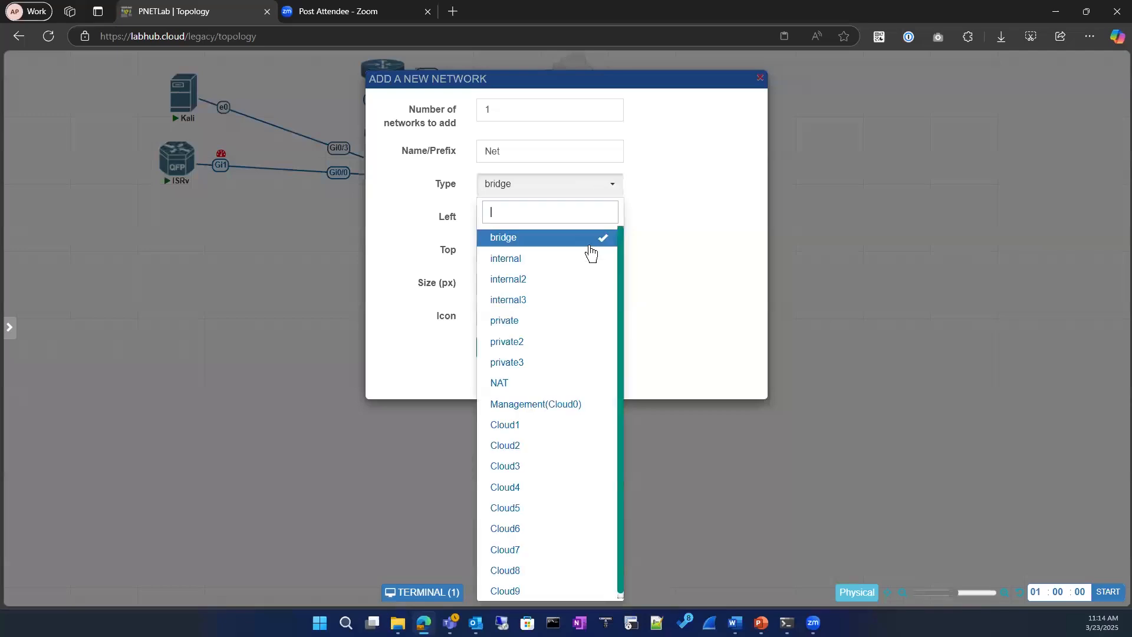
{"action": "scroll", "coordinate": [556, 445], "scroll_direction": "down", "scroll_amount": 1}
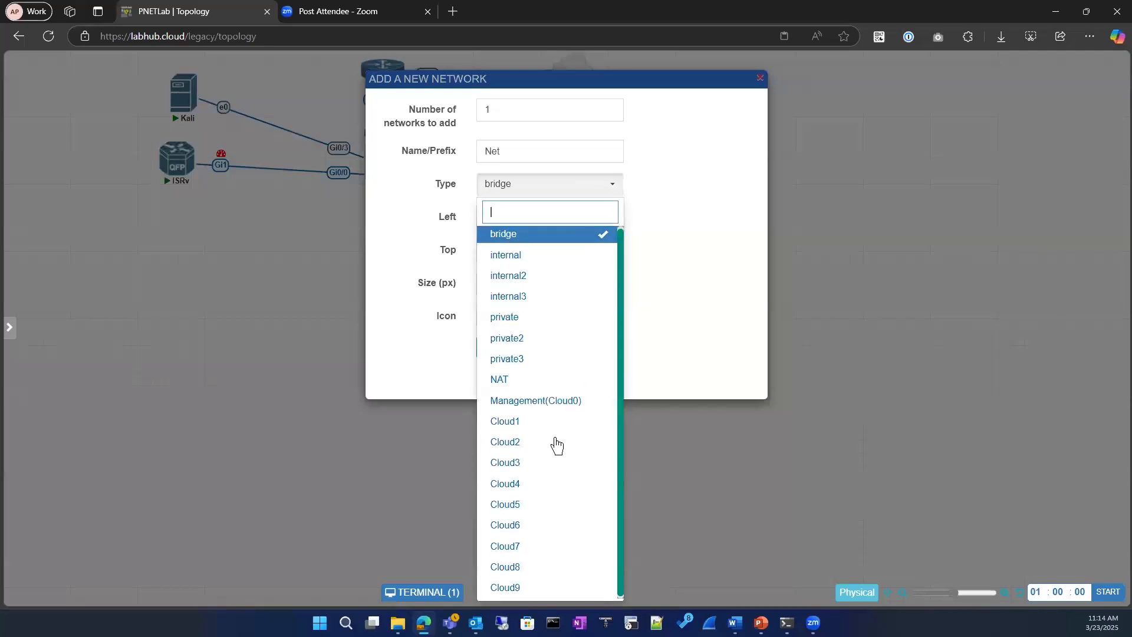
{"action": "left_click", "coordinate": [864, 227]}
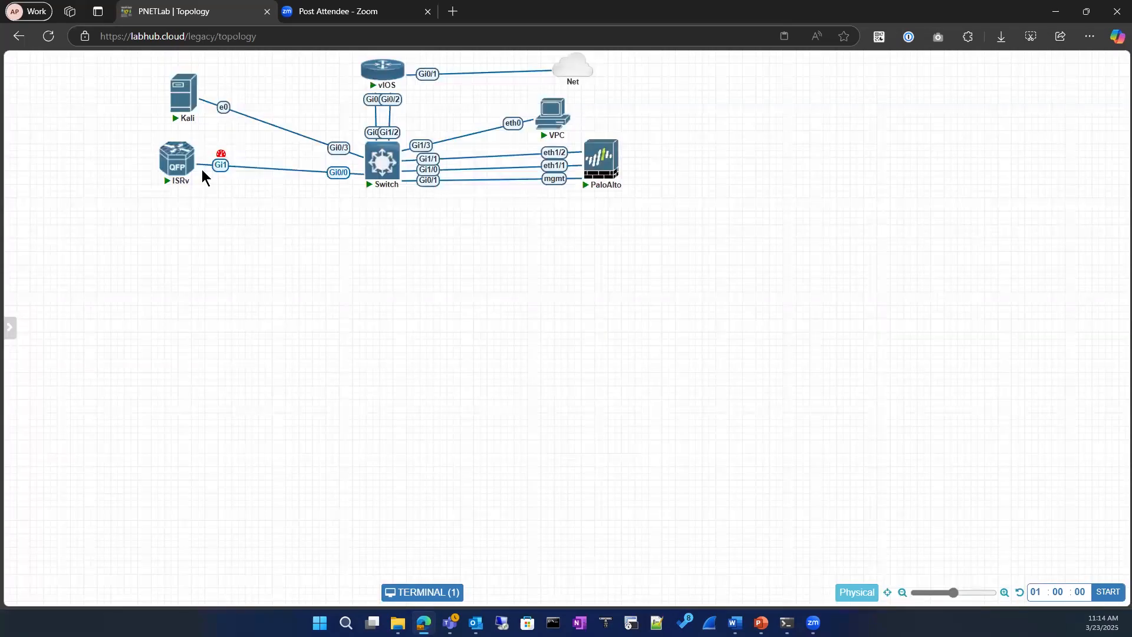
Restore the terminal window and open the vIOS router's console in it, ready at its command prompt
{"action": "left_click", "coordinate": [422, 592]}
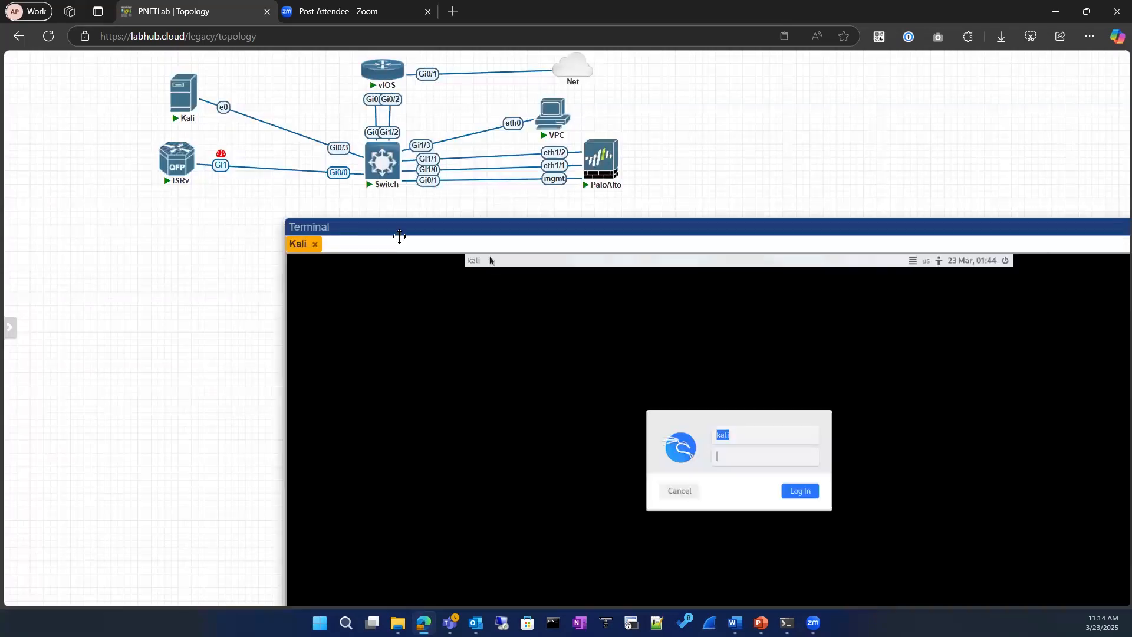
{"action": "left_click_drag", "start_coordinate": [793, 226], "coordinate": [624, 210]}
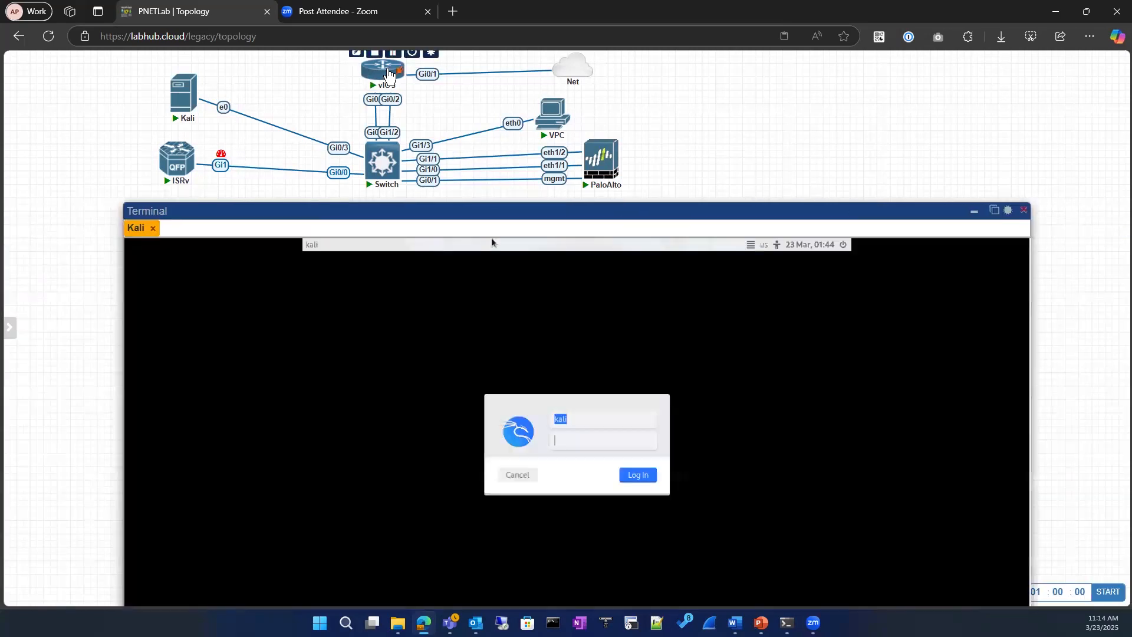
{"action": "left_click", "coordinate": [386, 73]}
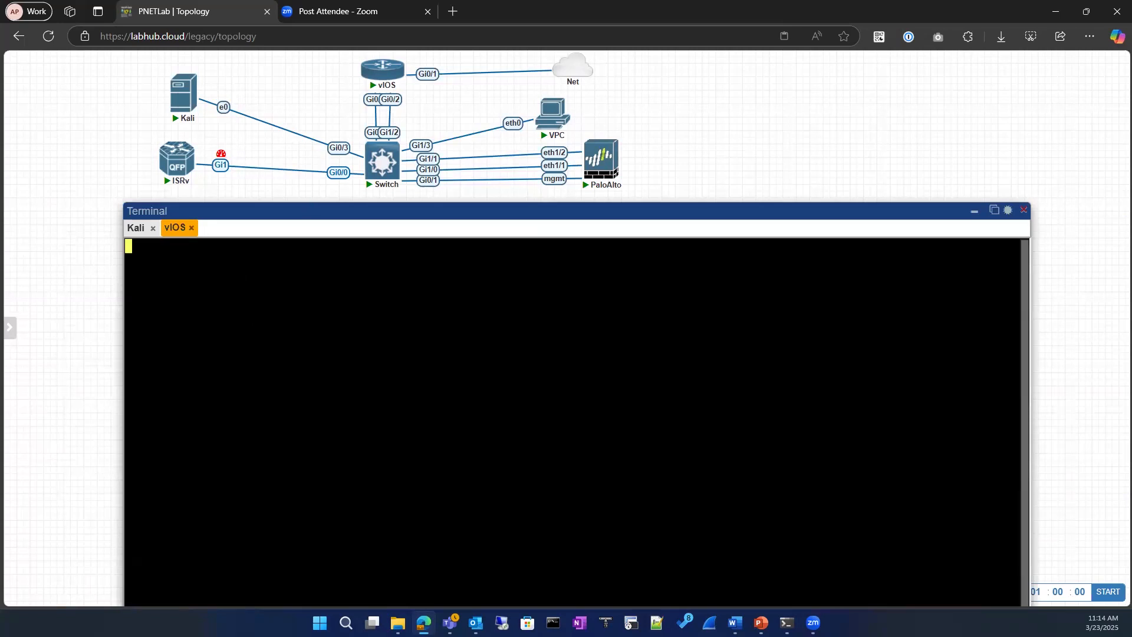
{"action": "key", "text": "Return"}
{"action": "key", "text": "Return"}
Resize and reposition the terminal window below the topology, and enter privileged mode on the vIOS router with en
{"action": "type", "text": "3n"}
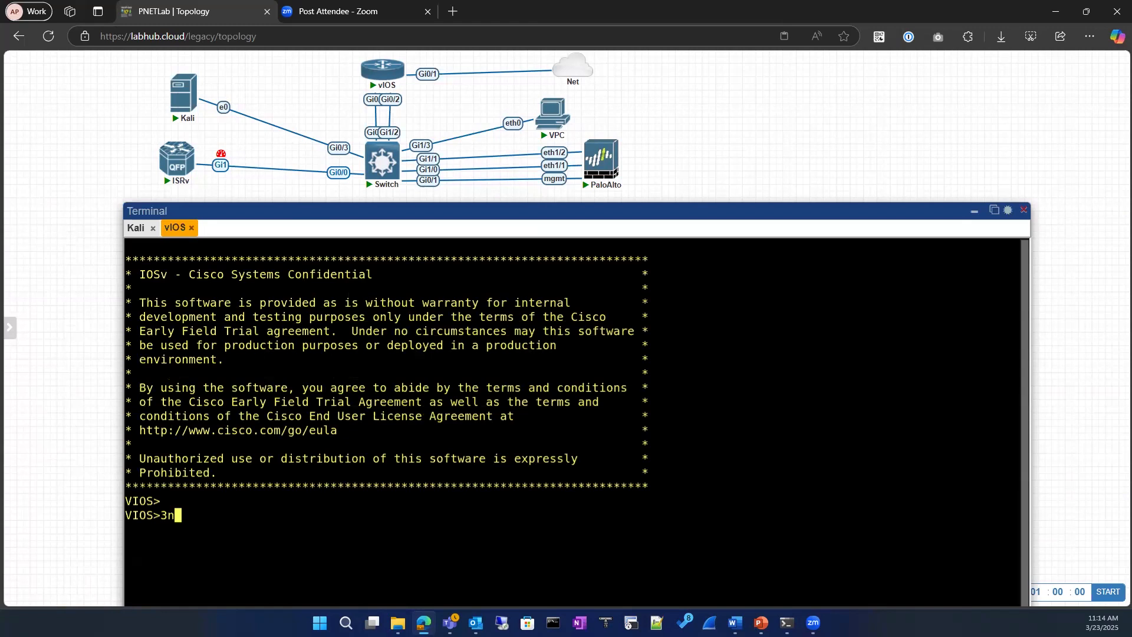
{"action": "key", "text": "Return"}
{"action": "left_click_drag", "start_coordinate": [334, 213], "coordinate": [312, 142]}
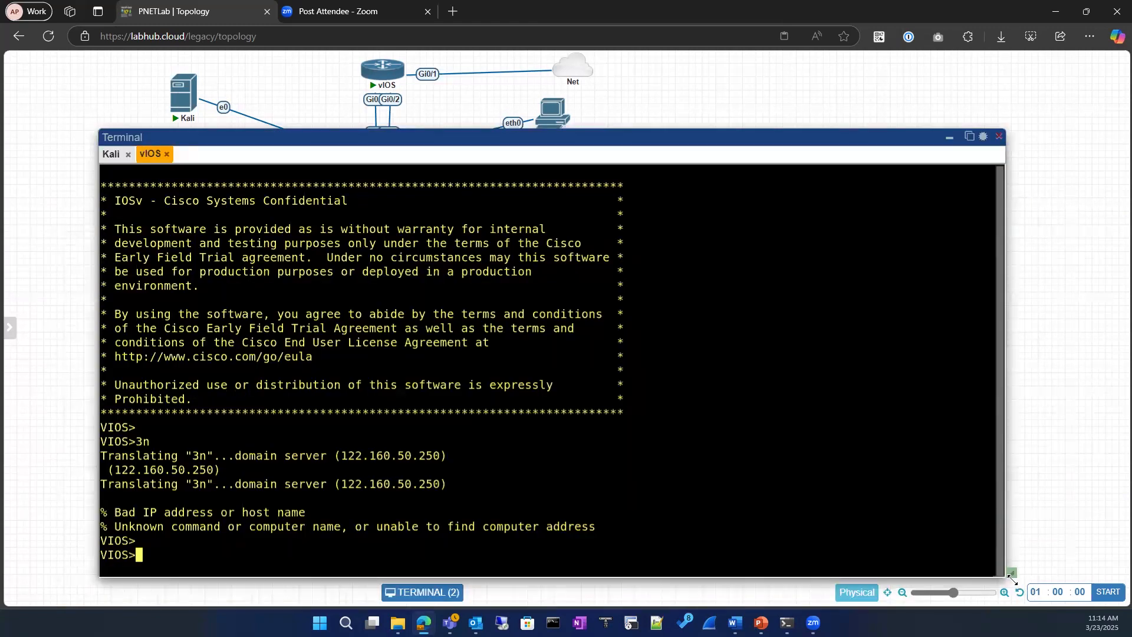
{"action": "left_click_drag", "start_coordinate": [1012, 578], "coordinate": [1115, 386]}
{"action": "left_click_drag", "start_coordinate": [524, 139], "coordinate": [494, 235]}
{"action": "left_click_drag", "start_coordinate": [1091, 480], "coordinate": [1098, 555]}
{"action": "left_click_drag", "start_coordinate": [348, 234], "coordinate": [363, 225]}
{"action": "left_click_drag", "start_coordinate": [265, 232], "coordinate": [254, 237]}
{"action": "type", "text": "en"}
{"action": "key", "text": "Return"}
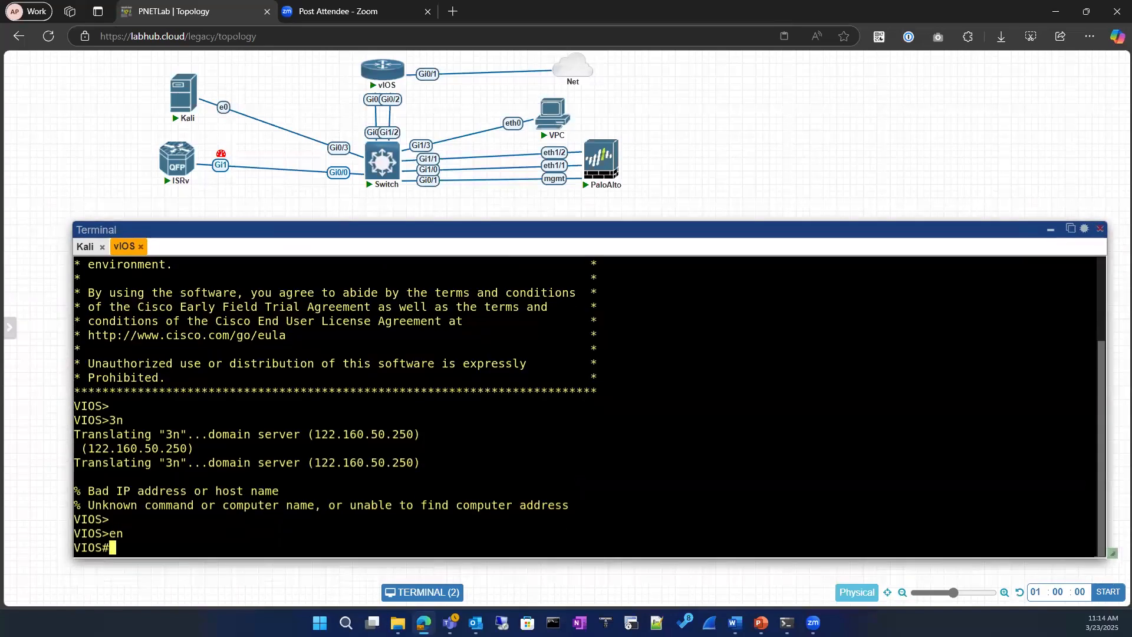
Run show ip interface brief on the vIOS router and check the GigabitEthernet0/1 interface and its IP address
{"action": "type", "text": "sho"}
{"action": "key", "text": "Tab"}
{"action": "type", "text": "ip "}
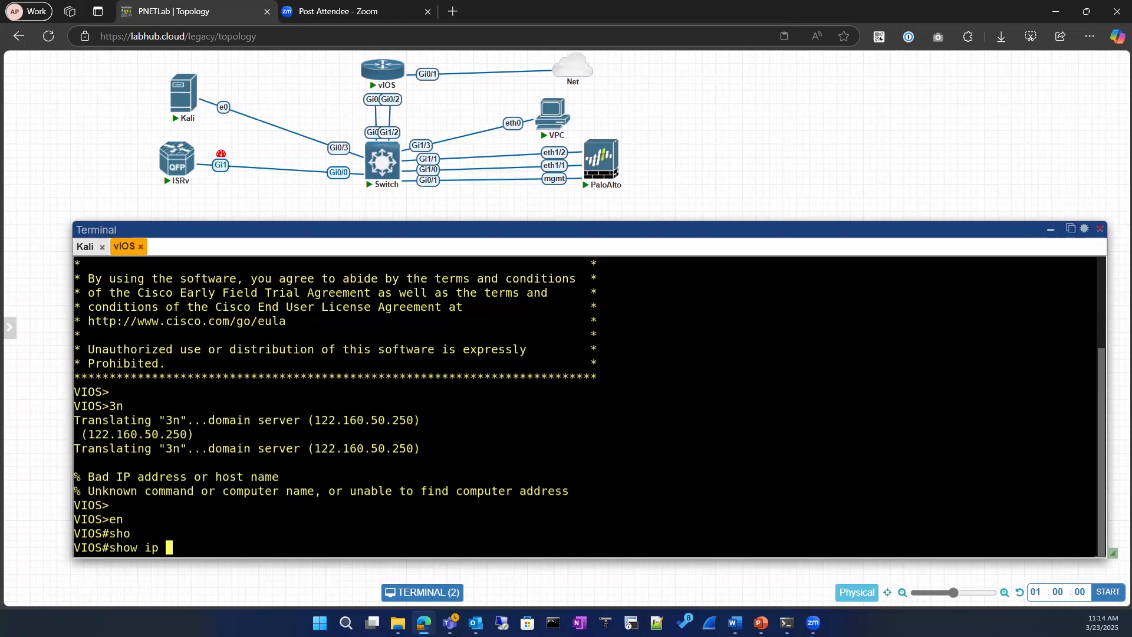
{"action": "type", "text": "inr"}
{"action": "key", "text": "Tab"}
{"action": "key", "text": "BackSpace"}
{"action": "type", "text": "y"}
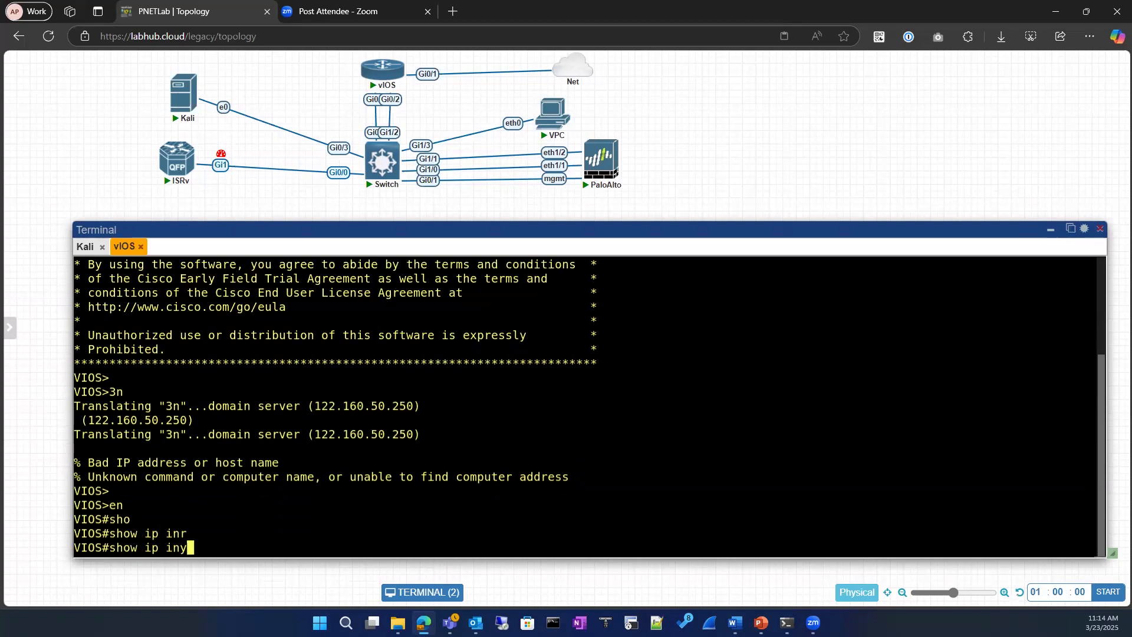
{"action": "key", "text": "Tab"}
{"action": "key", "text": "BackSpace"}
{"action": "type", "text": "t"}
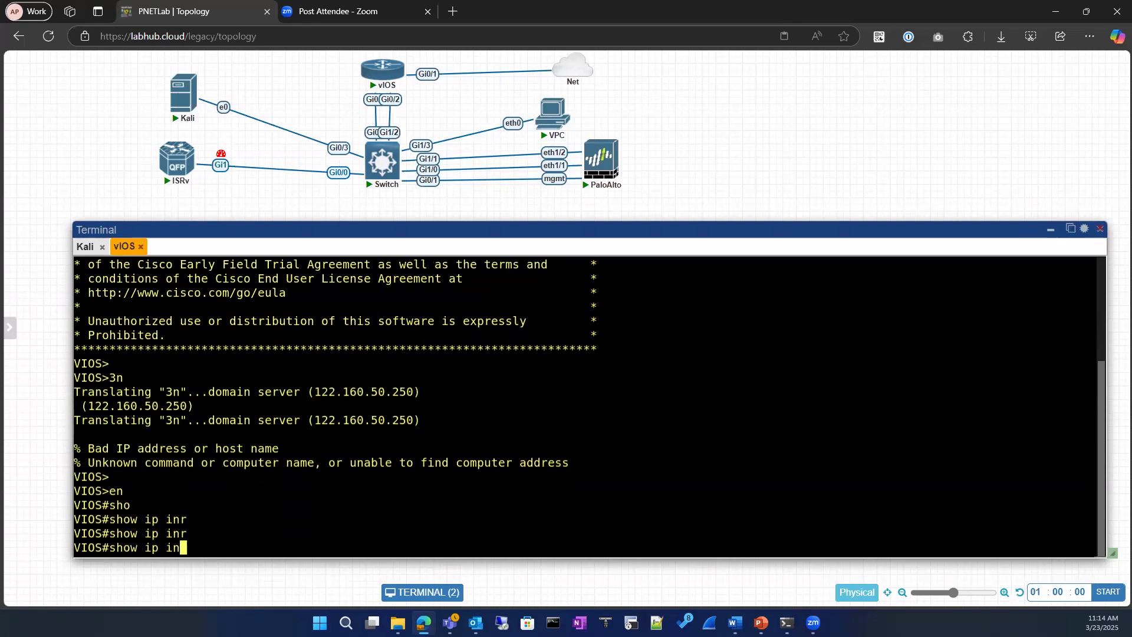
{"action": "key", "text": "Tab"}
{"action": "type", "text": "br"}
{"action": "key", "text": "Tab"}
{"action": "key", "text": "Return"}
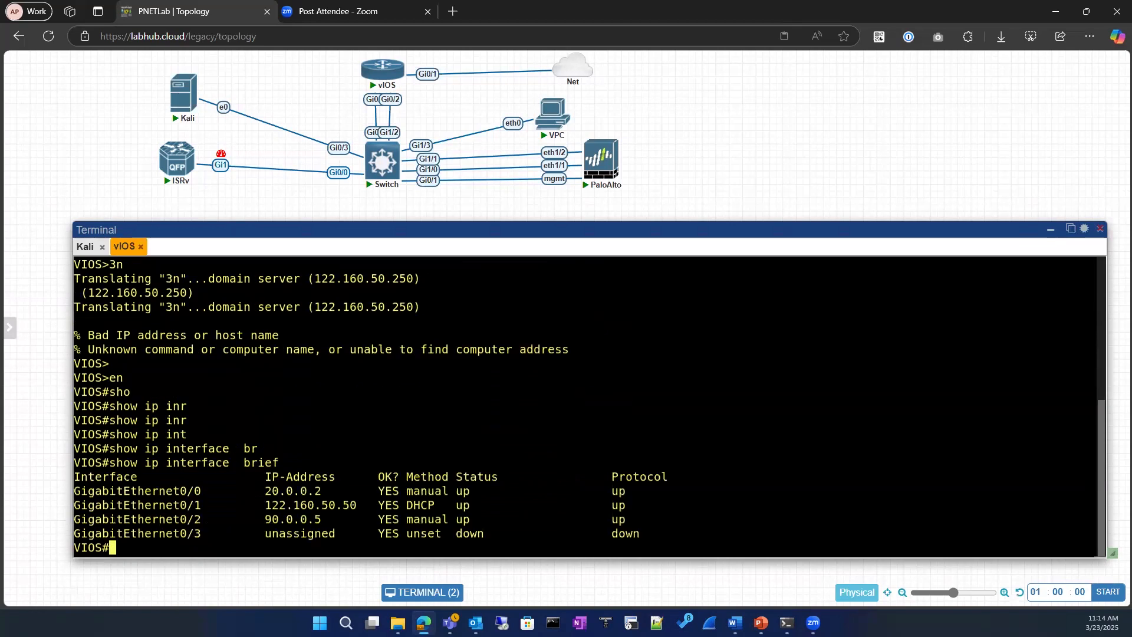
{"action": "left_click_drag", "start_coordinate": [259, 505], "coordinate": [427, 505]}
{"action": "left_click_drag", "start_coordinate": [74, 505], "coordinate": [197, 504]}
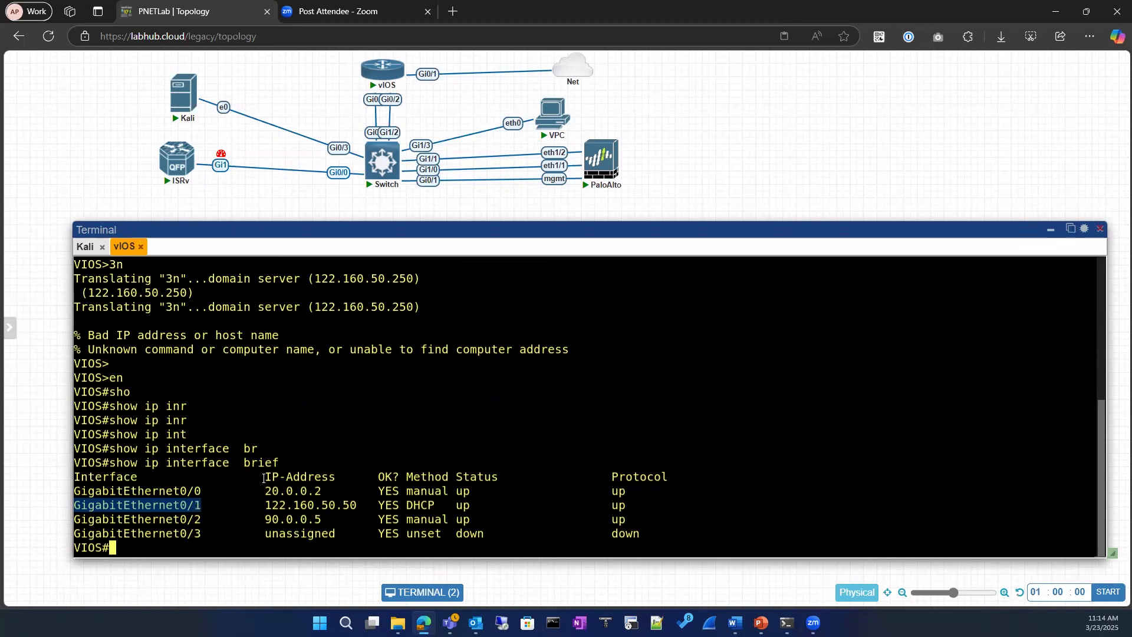
{"action": "left_click", "coordinate": [208, 513]}
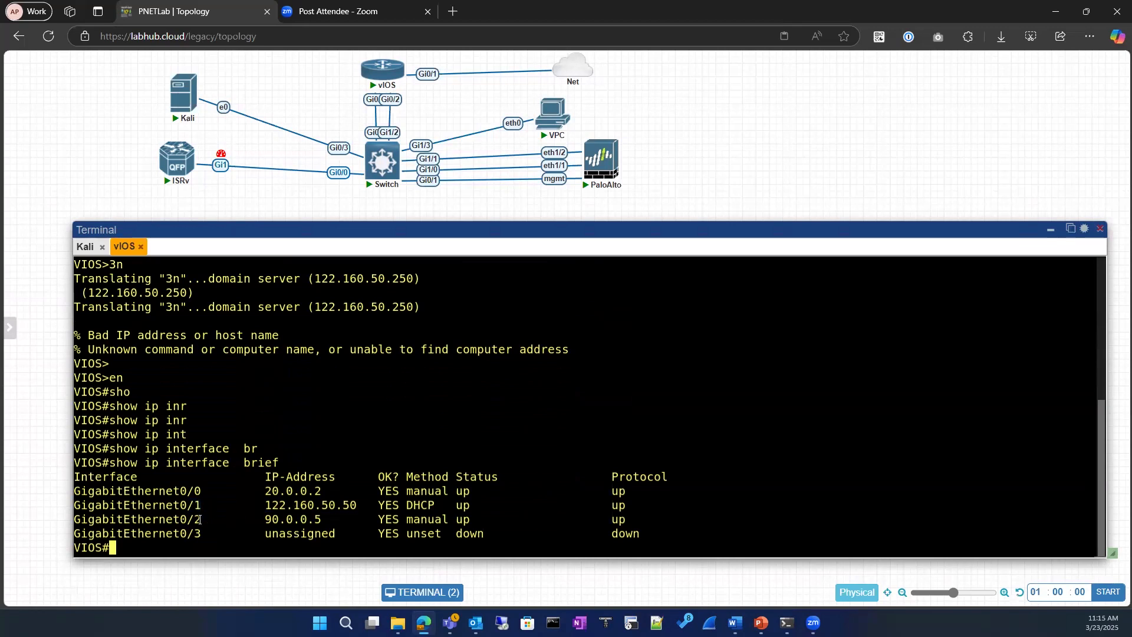
Ping 8.8.8.8 from the vIOS router to test internet connectivity and review the echo results
{"action": "type", "text": "ping 8.8.8.8"}
{"action": "key", "text": "Return"}
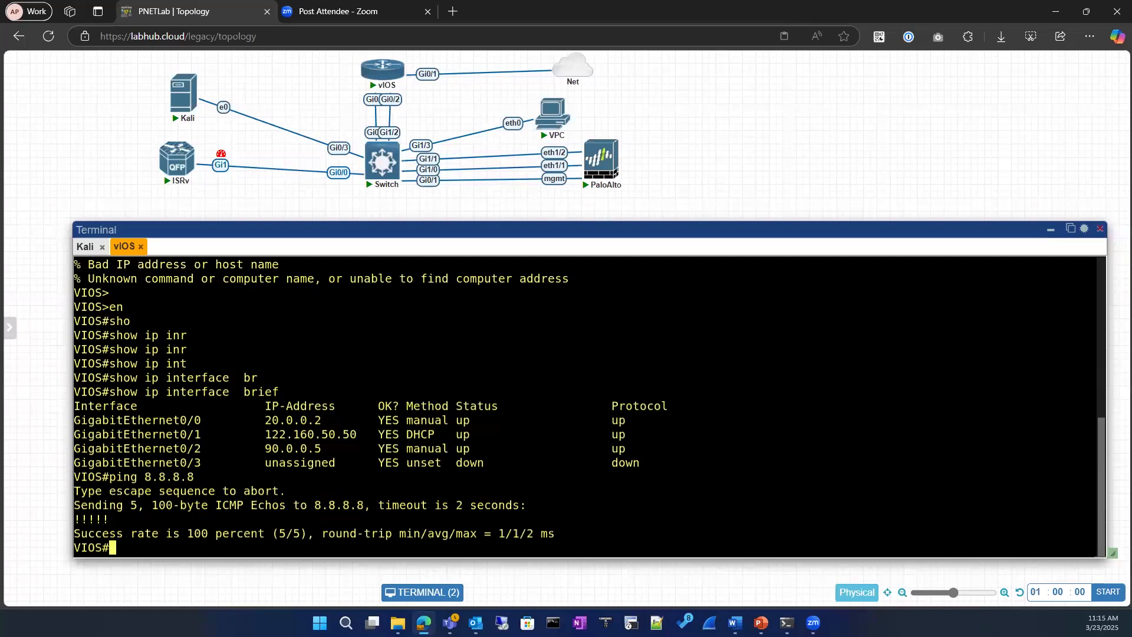
{"action": "left_click_drag", "start_coordinate": [110, 475], "coordinate": [529, 518]}
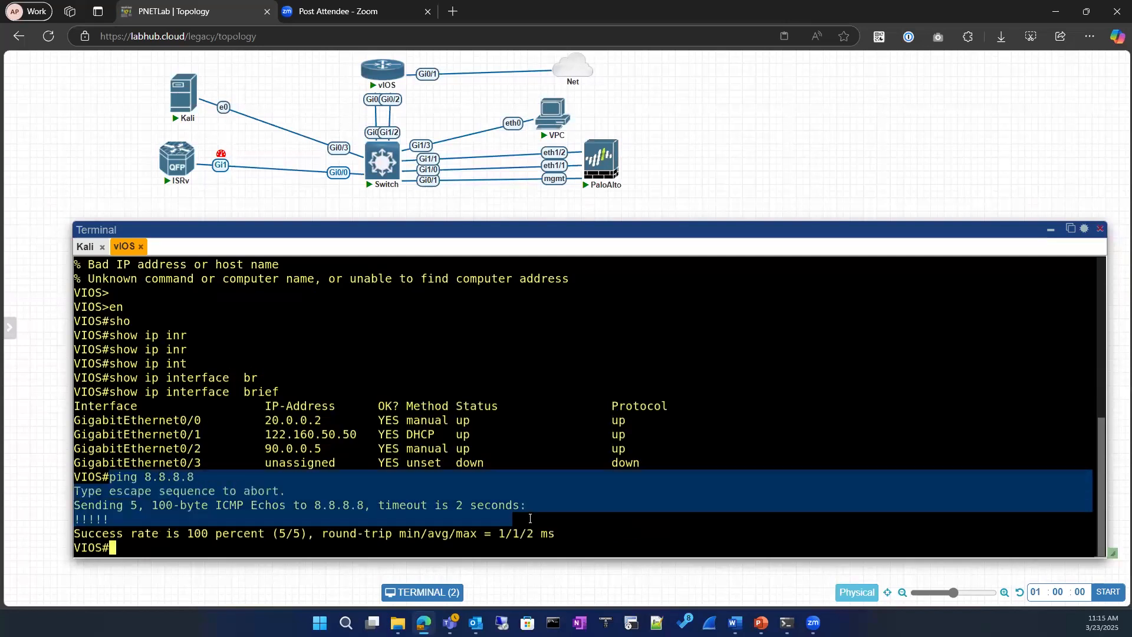
{"action": "left_click", "coordinate": [261, 476]}
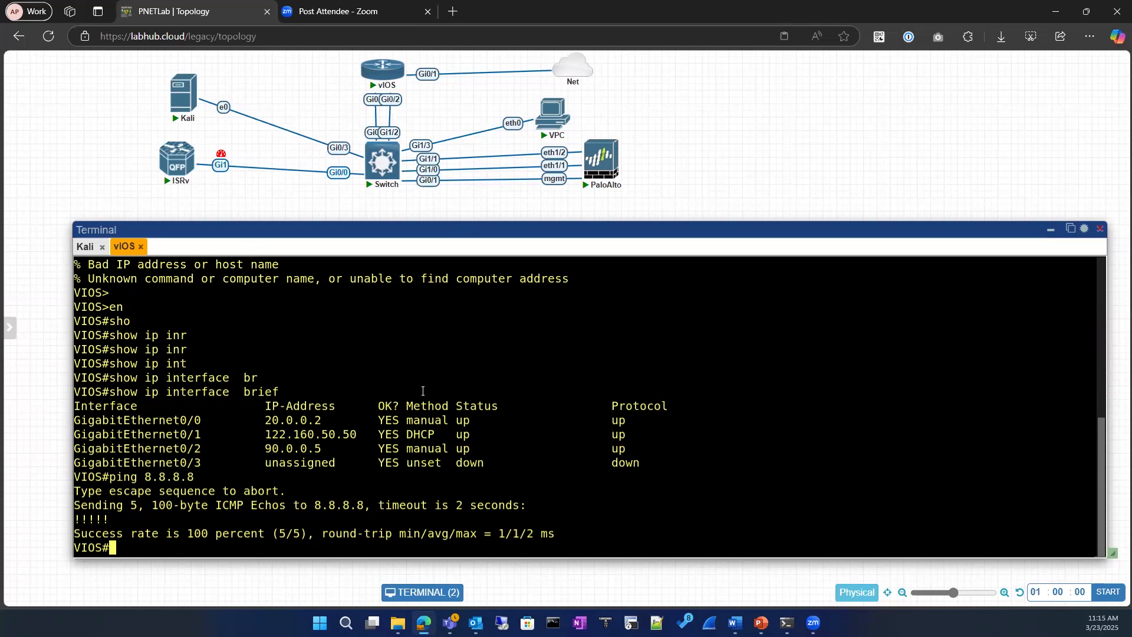
Minimize the lab terminal, switch to a maximized Wireshark window and start a live capture on the Wi-Fi interface
{"action": "left_click", "coordinate": [1050, 233]}
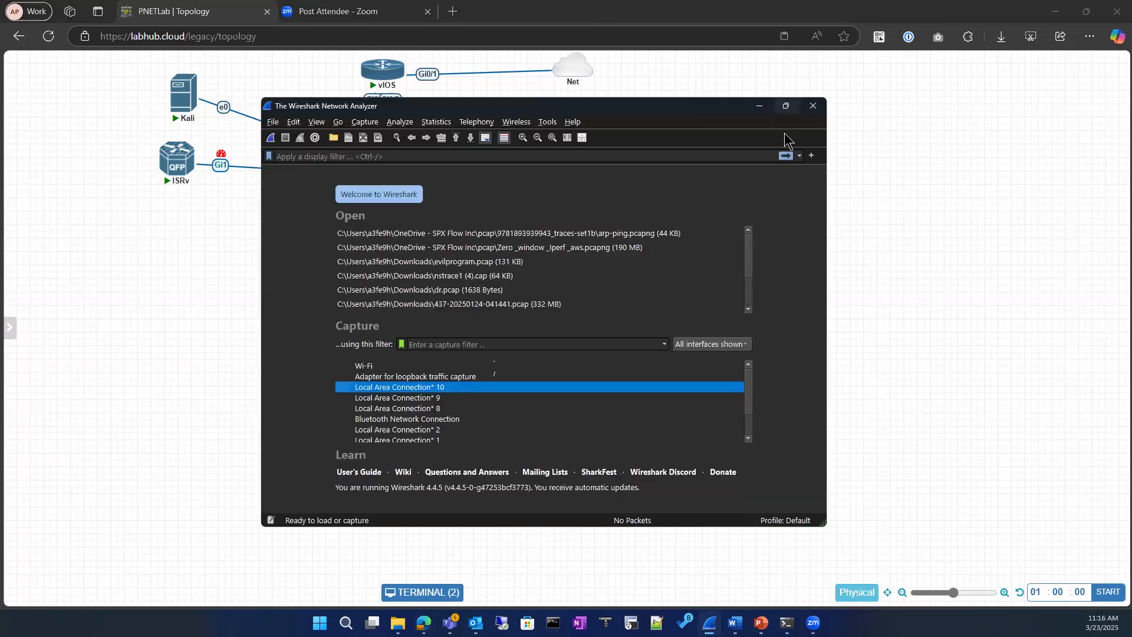
{"action": "left_click", "coordinate": [793, 106]}
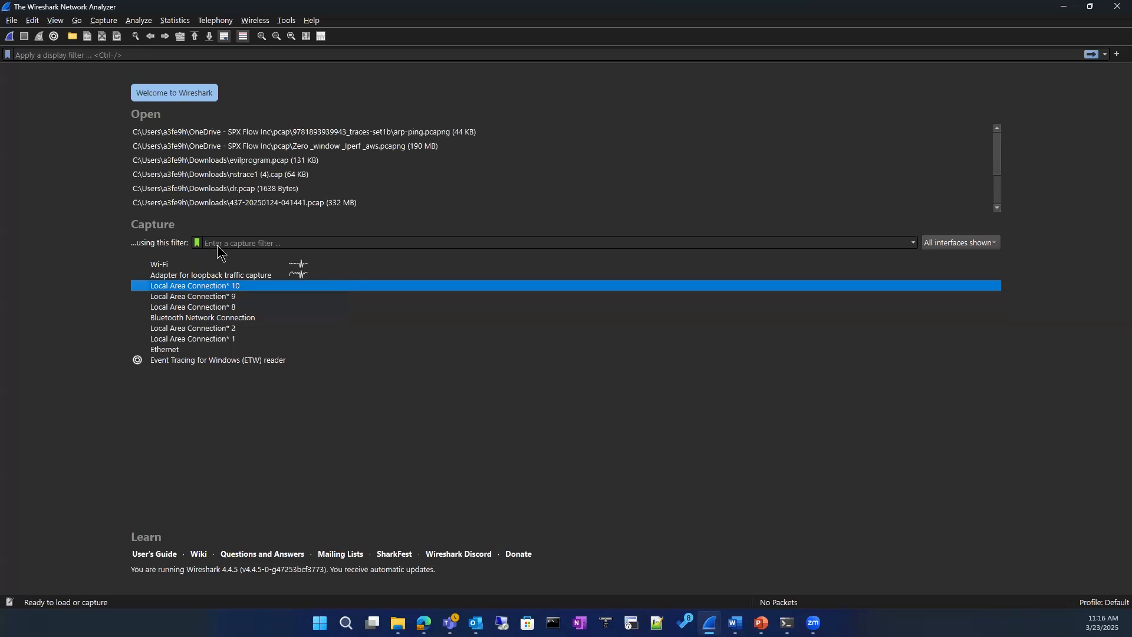
{"action": "left_click", "coordinate": [163, 270]}
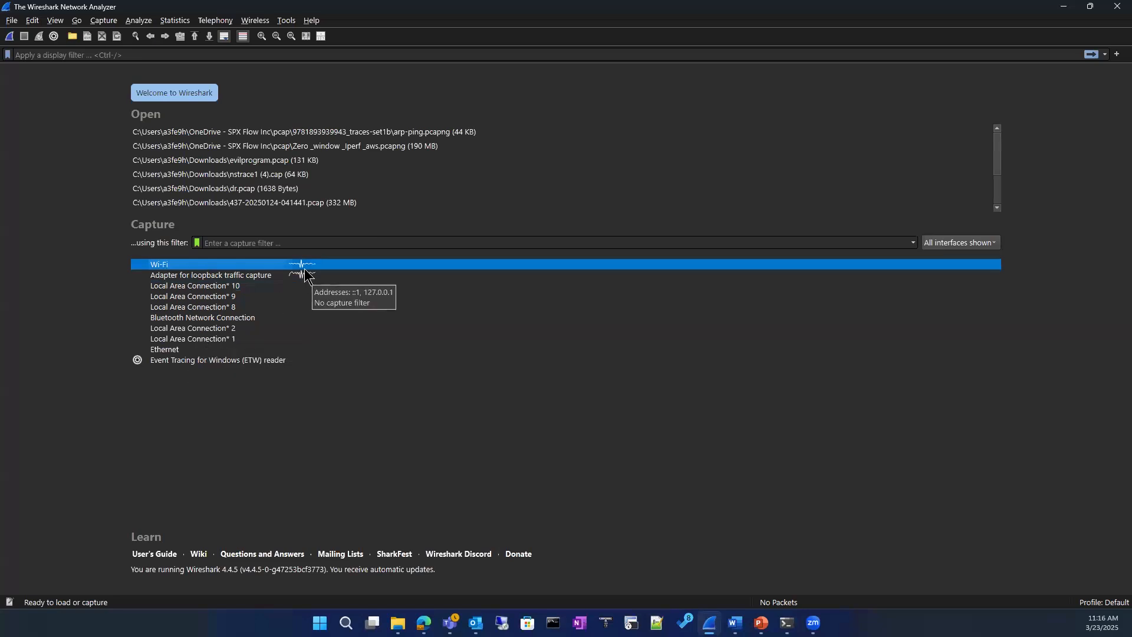
{"action": "double_click", "coordinate": [182, 264]}
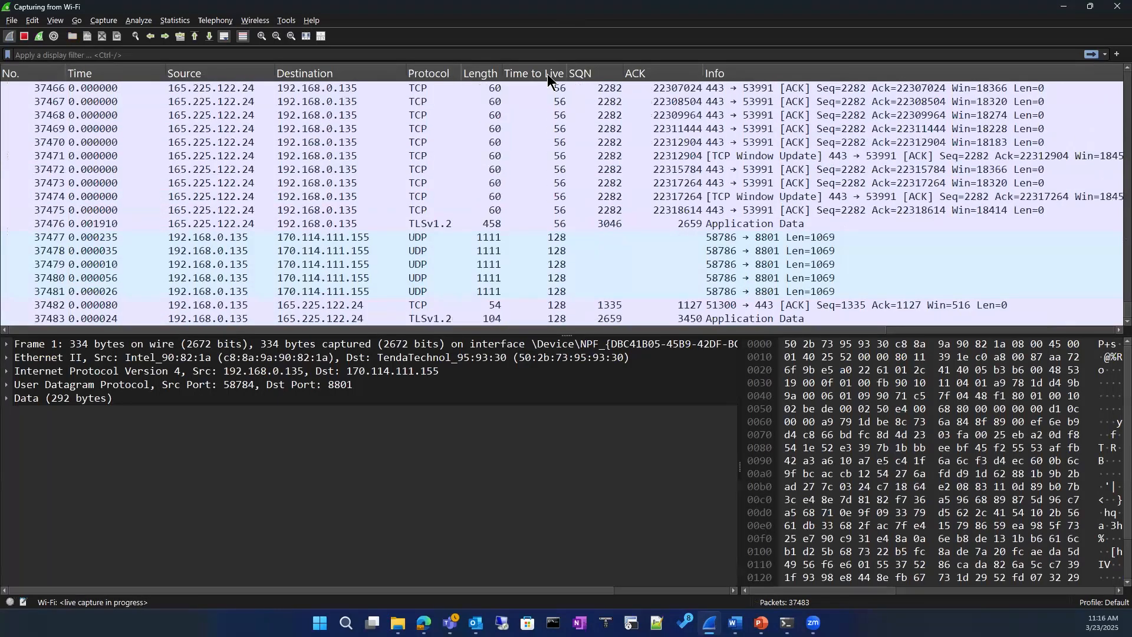
Stop the Wi-Fi capture and go back to the first packet in the packet list
{"action": "left_click", "coordinate": [25, 37]}
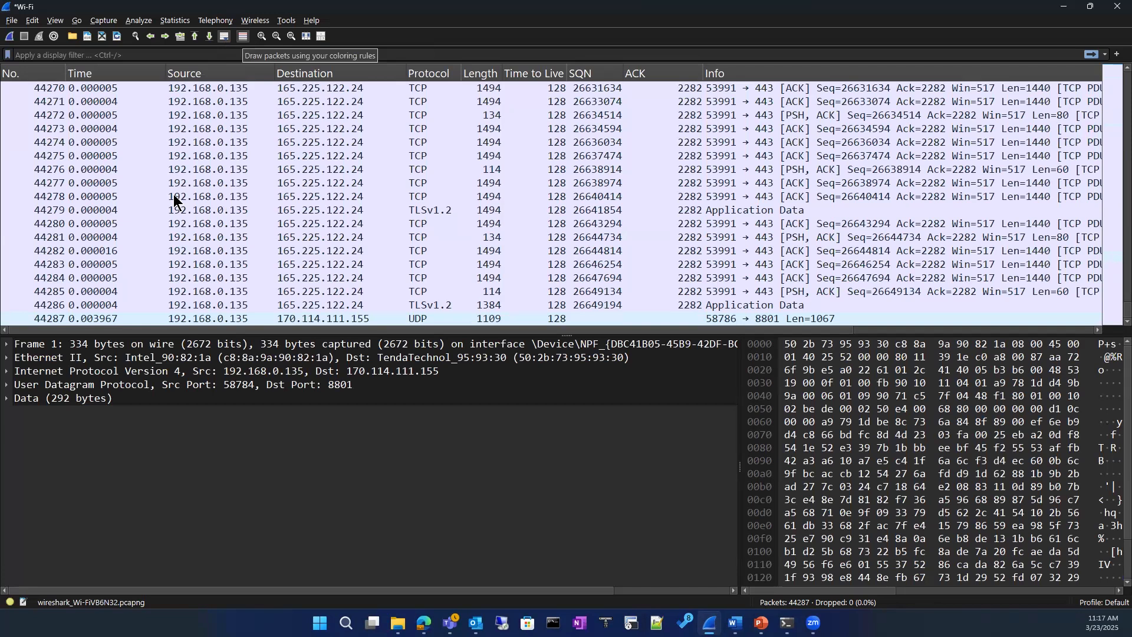
{"action": "scroll", "coordinate": [119, 229], "scroll_direction": "up", "scroll_amount": 20}
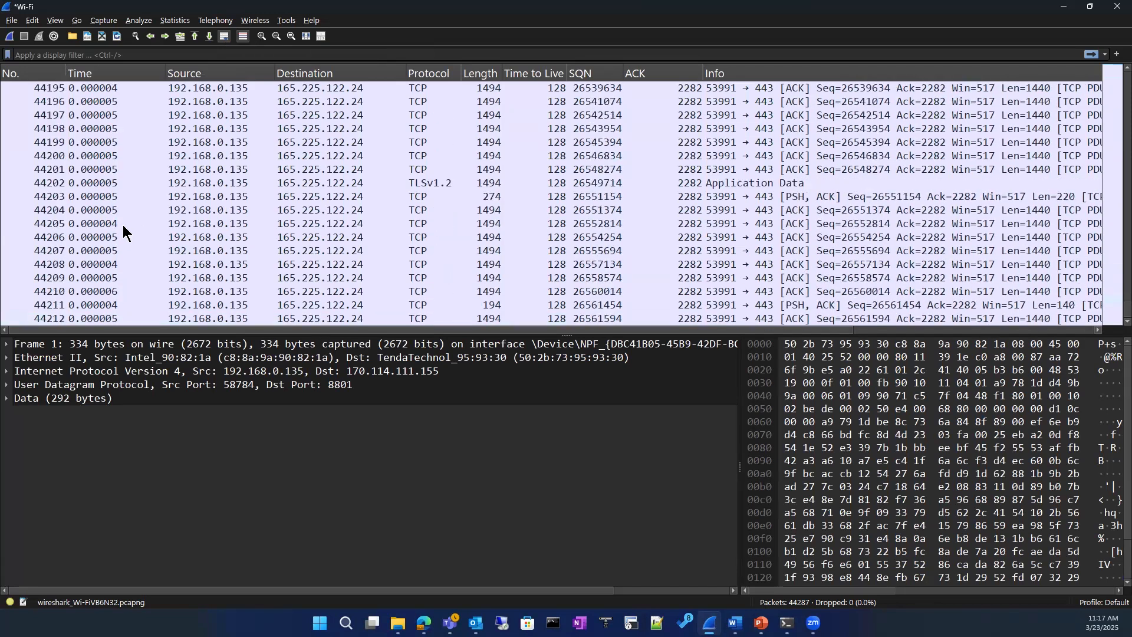
{"action": "scroll", "coordinate": [122, 224], "scroll_direction": "up", "scroll_amount": 20}
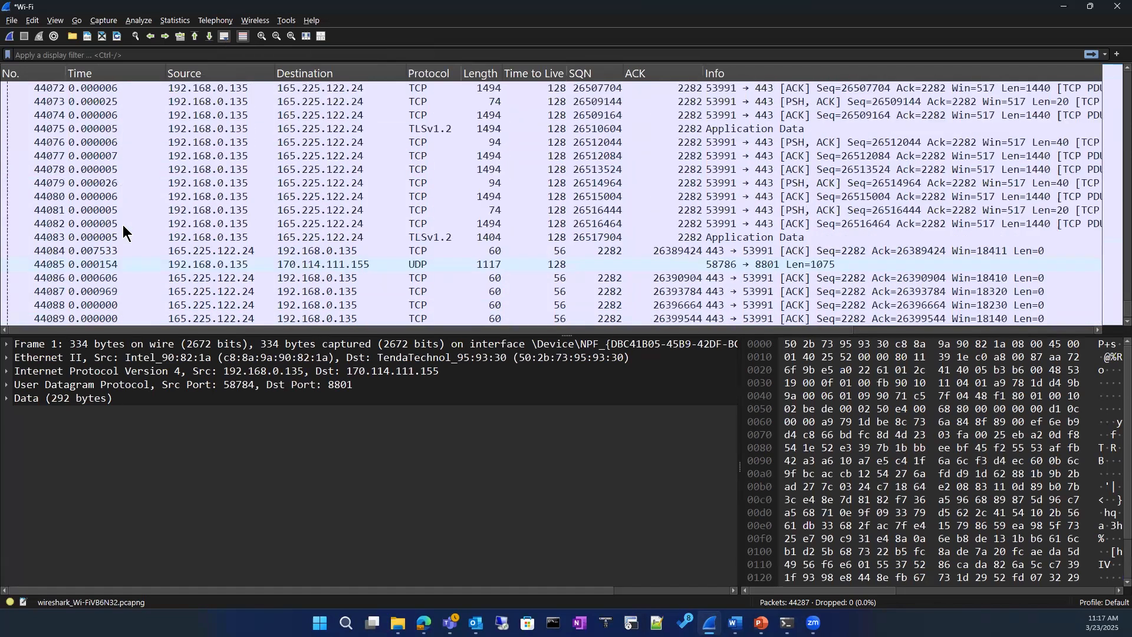
{"action": "scroll", "coordinate": [123, 224], "scroll_direction": "up", "scroll_amount": 6}
{"action": "scroll", "coordinate": [1032, 259], "scroll_direction": "up", "scroll_amount": 15}
{"action": "left_click_drag", "start_coordinate": [1104, 308], "coordinate": [1104, 70]}
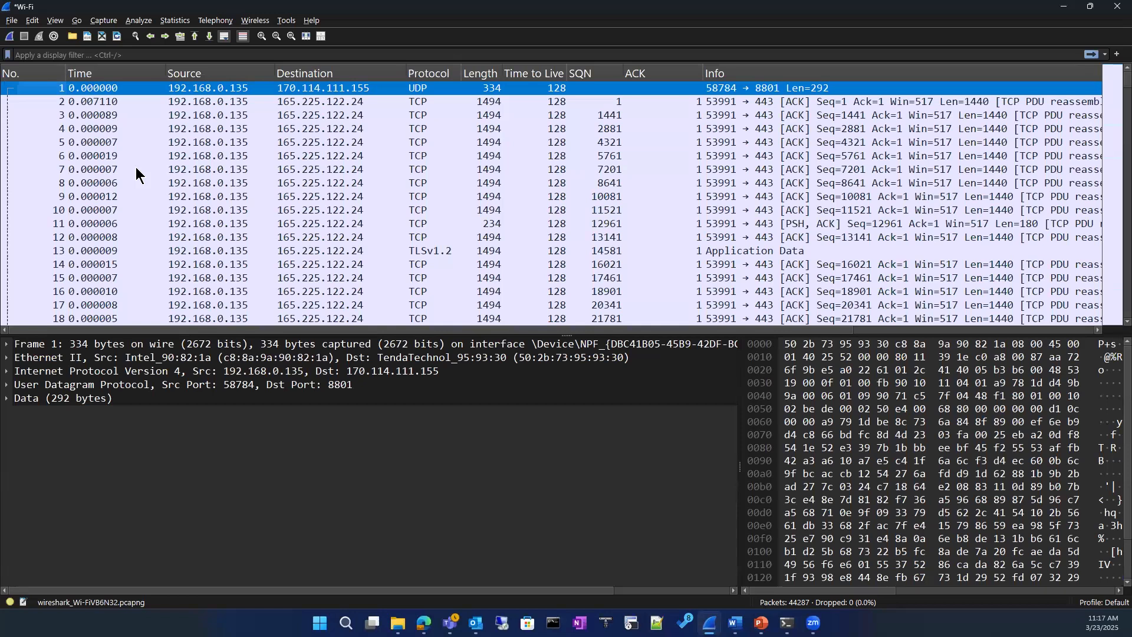
Review the time display formats for the packet list, including Seconds Since Previous Displayed Packet, without changing the format
{"action": "left_click", "coordinate": [56, 21]}
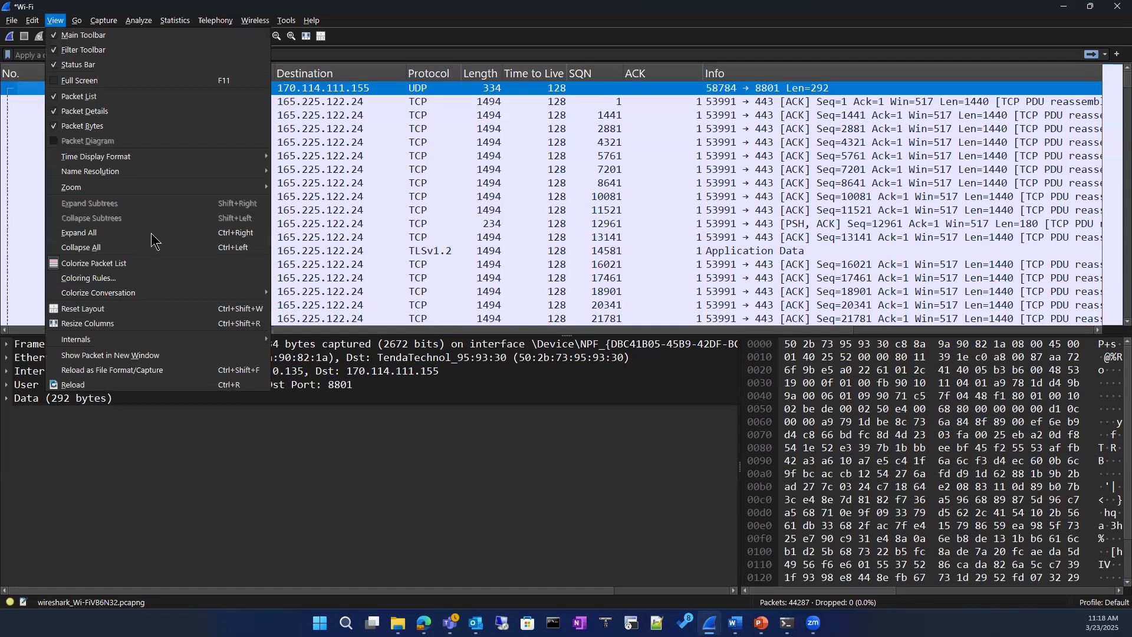
{"action": "mouse_move", "coordinate": [140, 159]}
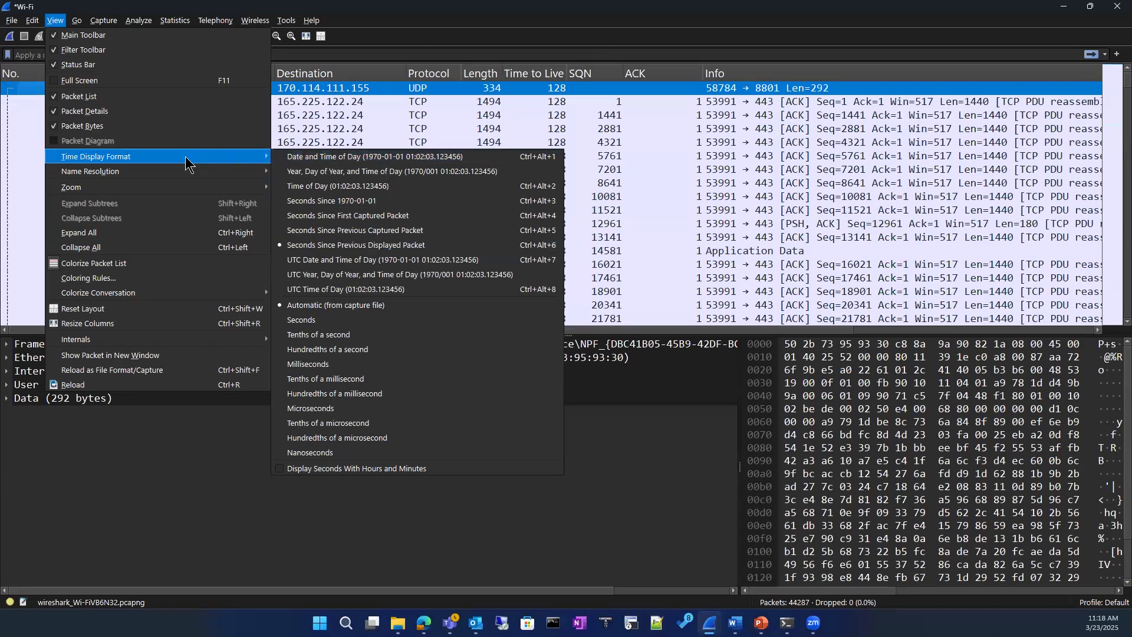
{"action": "left_click", "coordinate": [39, 52]}
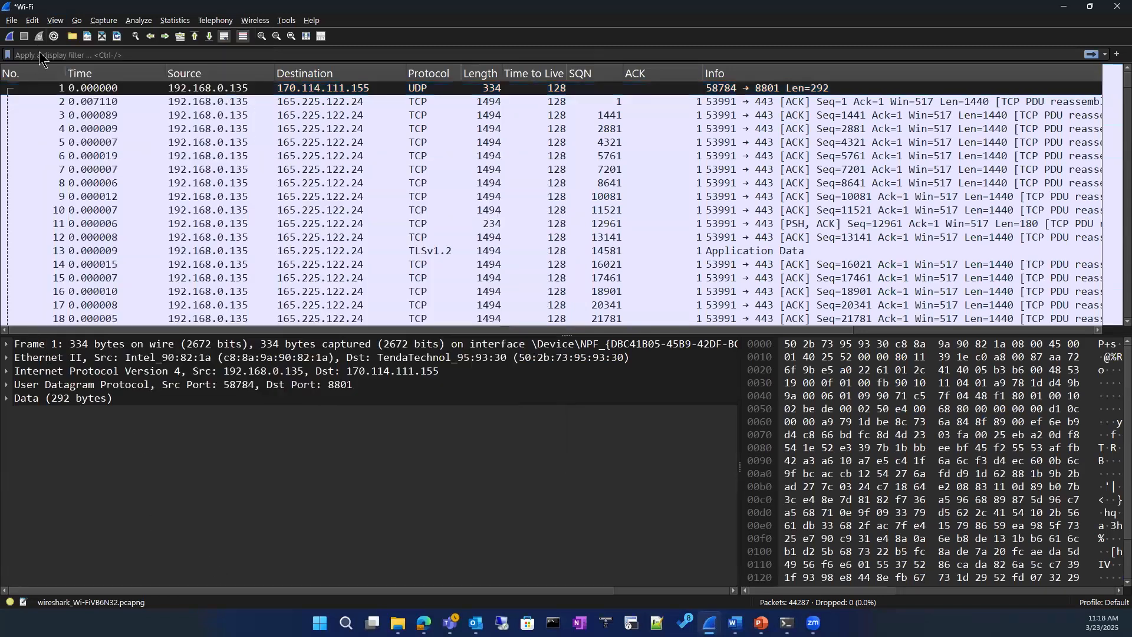
{"action": "left_click", "coordinate": [55, 22]}
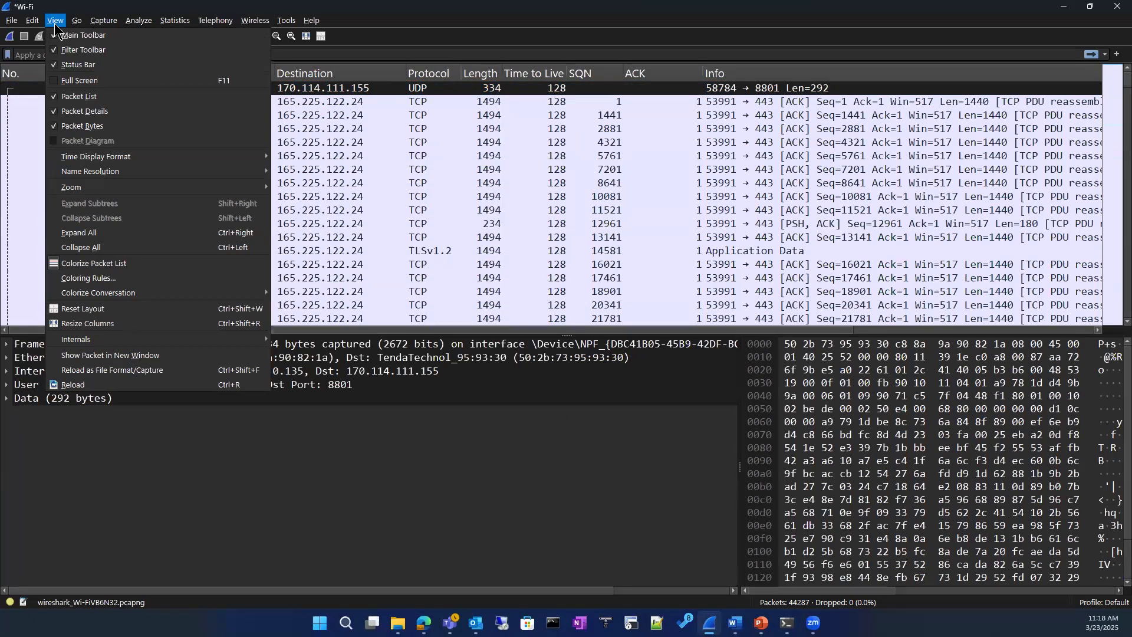
{"action": "left_click", "coordinate": [54, 20]}
{"action": "left_click", "coordinate": [55, 21]}
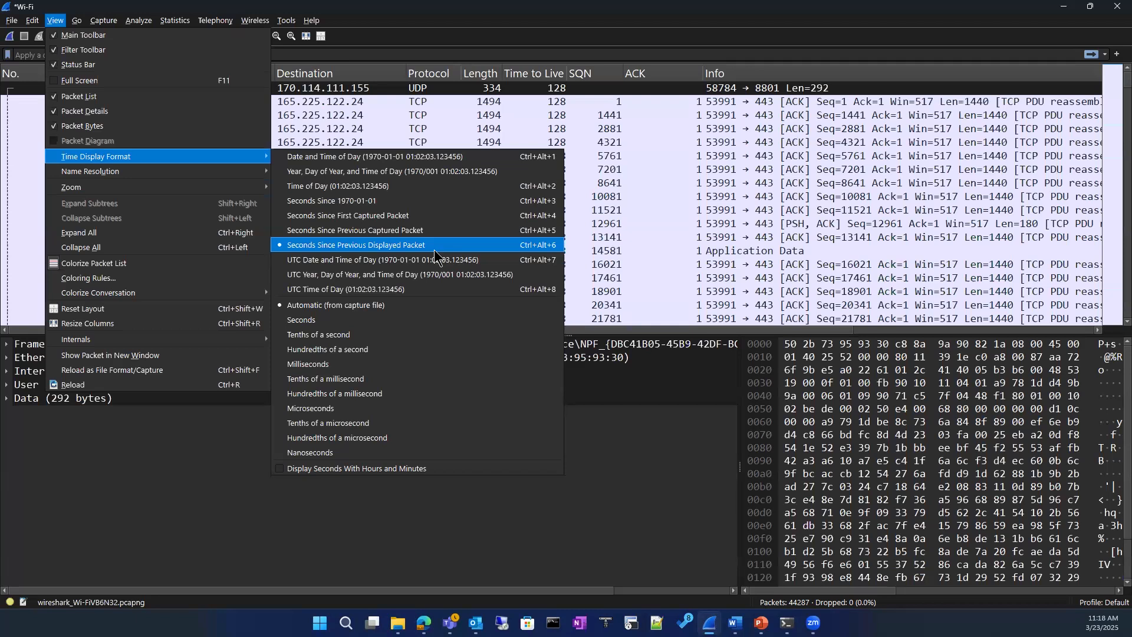
{"action": "left_click", "coordinate": [221, 443]}
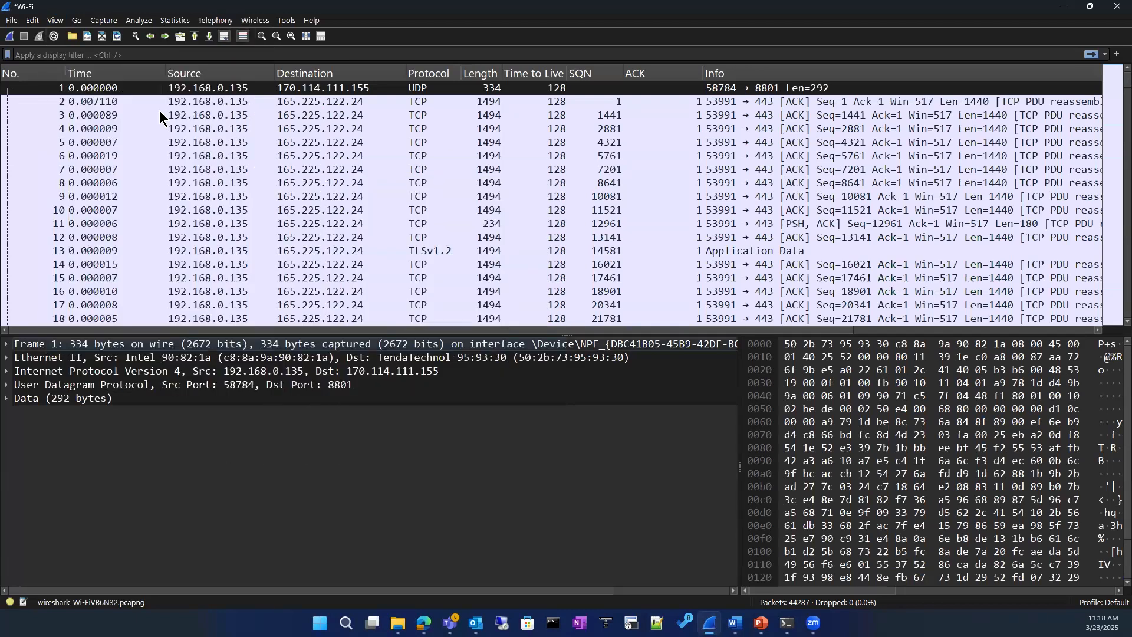
Filter the packet list to the TCP conversation of packet 8, and clear that display filter again
{"action": "scroll", "coordinate": [197, 271], "scroll_direction": "down", "scroll_amount": 5}
{"action": "scroll", "coordinate": [196, 260], "scroll_direction": "up", "scroll_amount": 5}
{"action": "right_click", "coordinate": [283, 181]}
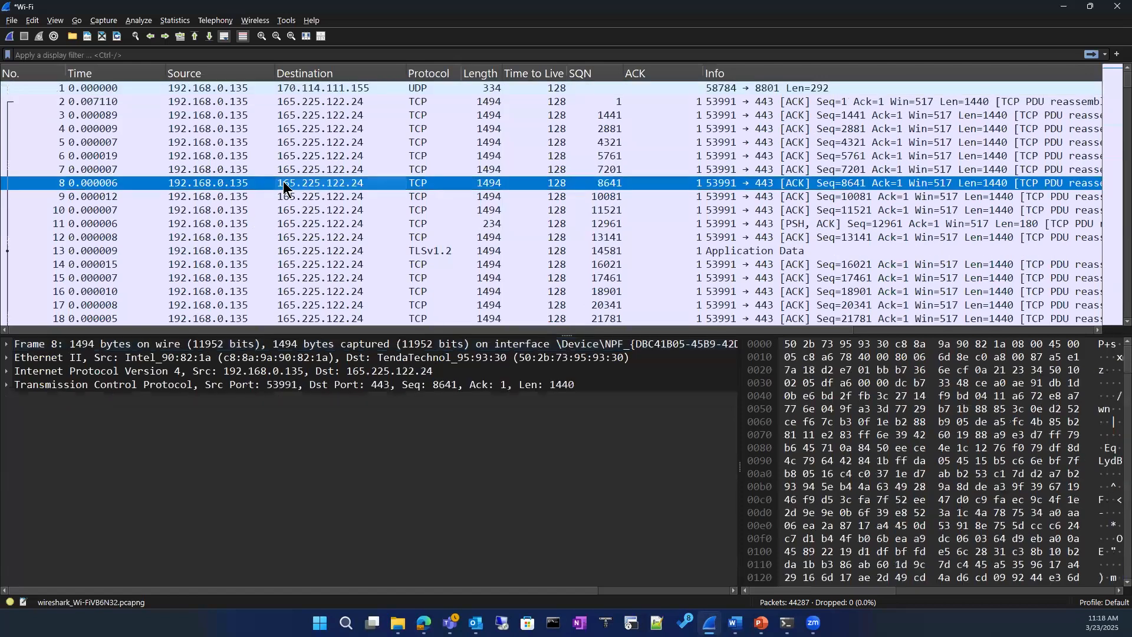
{"action": "mouse_move", "coordinate": [334, 311]}
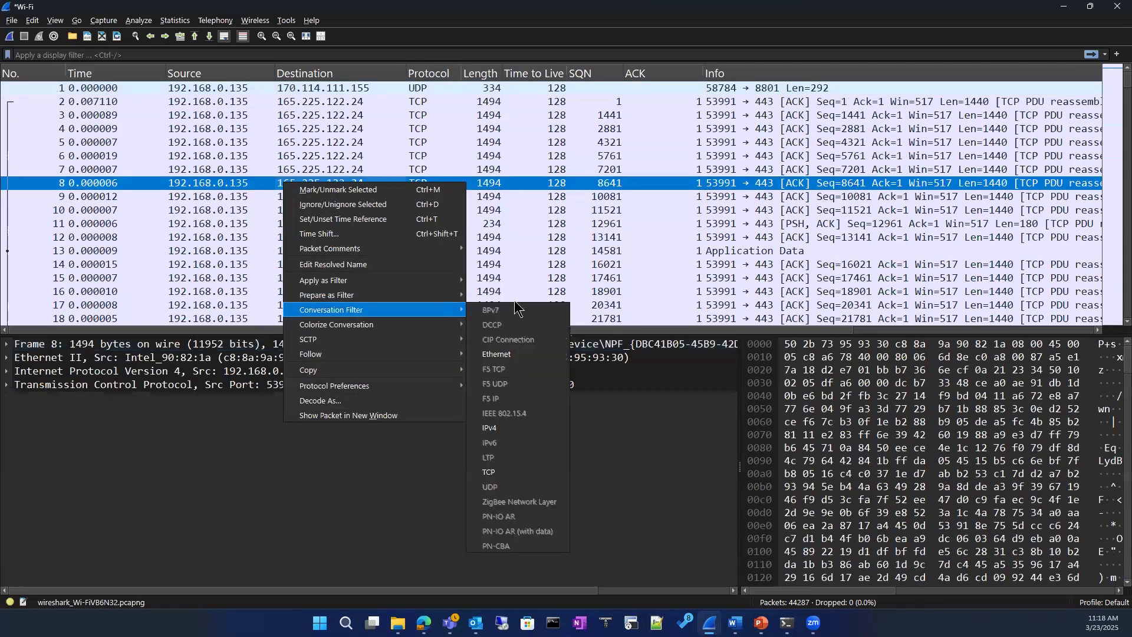
{"action": "left_click", "coordinate": [491, 472]}
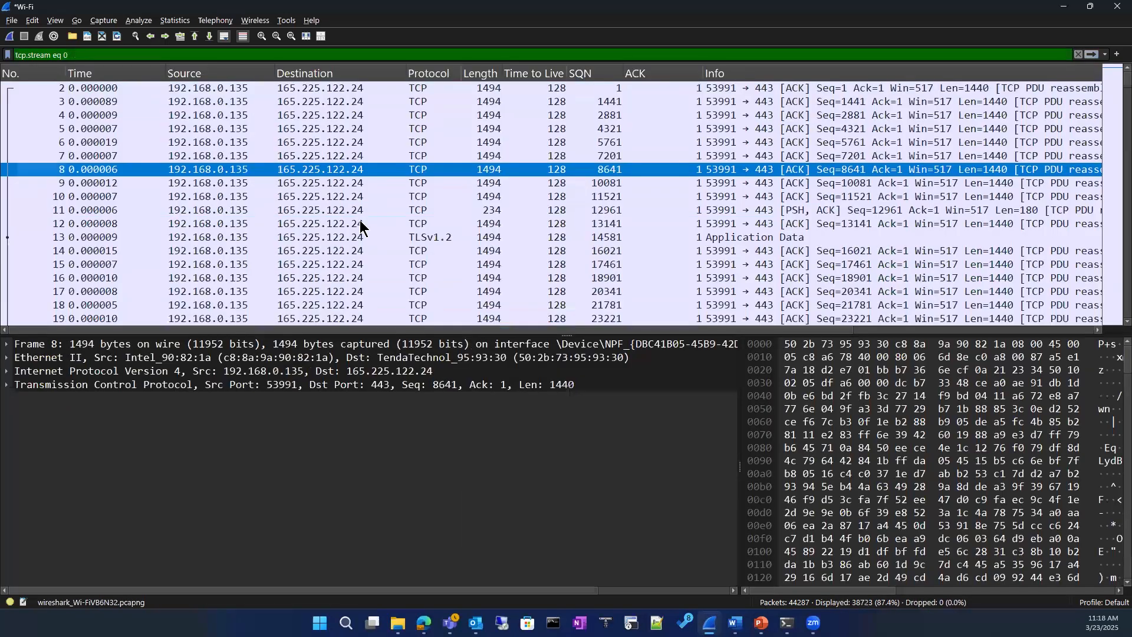
{"action": "left_click", "coordinate": [1078, 54]}
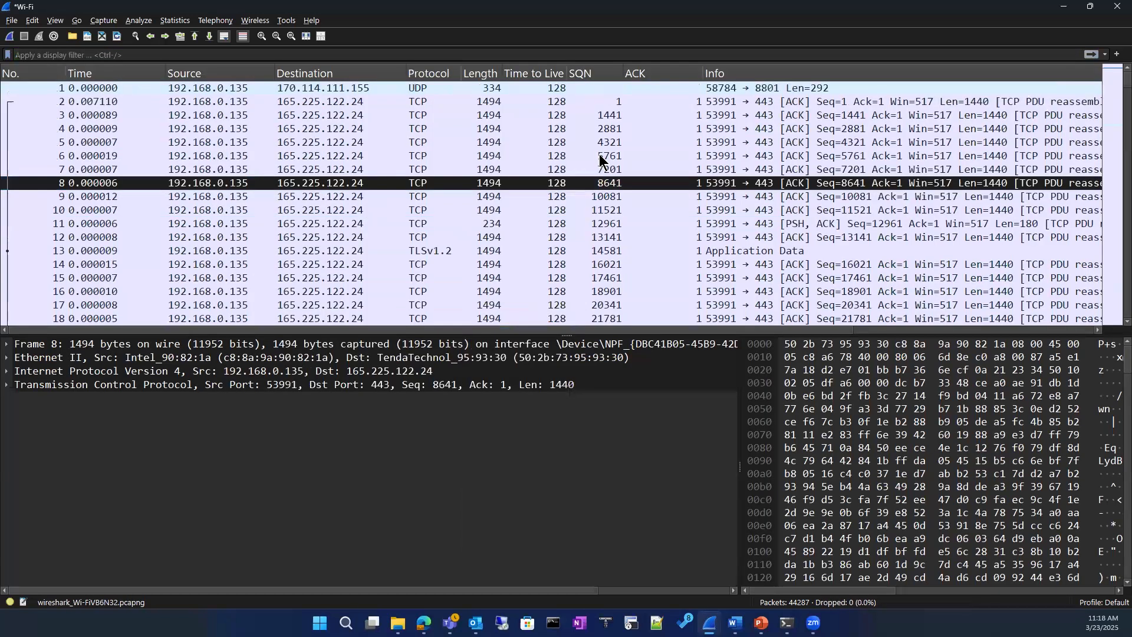
Open Expert Information for the capture, expand the Duplicate ACK notes and apply tcp.analysis.duplicate_ack as the display filter
{"action": "scroll", "coordinate": [555, 228], "scroll_direction": "down", "scroll_amount": 7}
{"action": "left_click", "coordinate": [9, 602]}
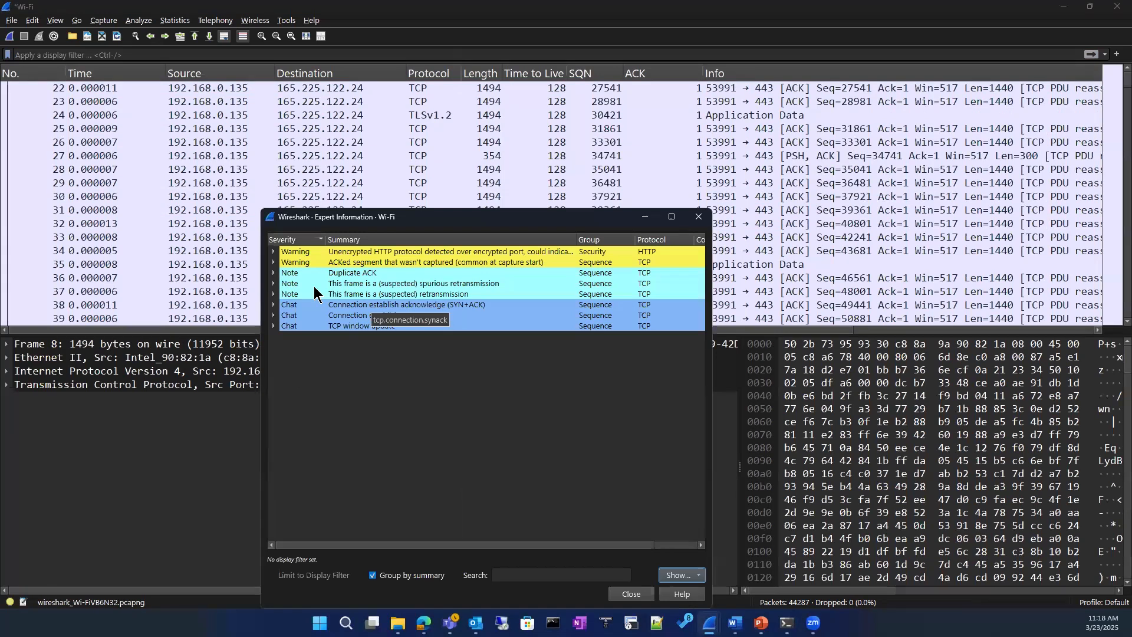
{"action": "left_click", "coordinate": [274, 273]}
{"action": "right_click", "coordinate": [382, 286]}
{"action": "mouse_move", "coordinate": [426, 308]}
{"action": "left_click", "coordinate": [523, 309]}
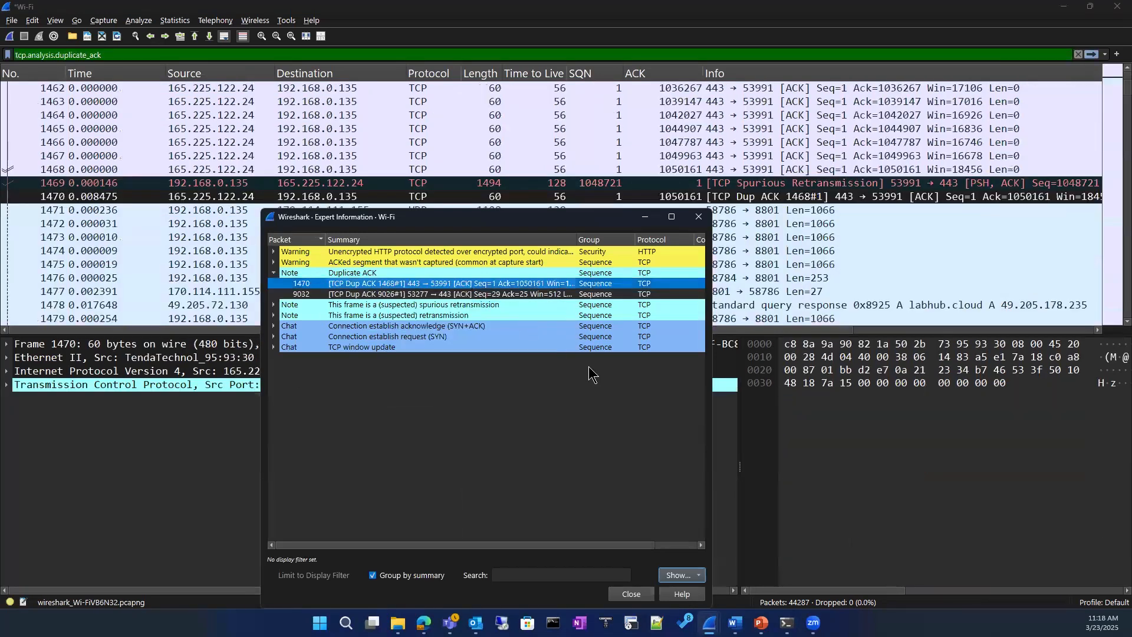
Close Expert Information, clear the tcp.analysis.duplicate_ack display filter and browse the unfiltered packet list
{"action": "left_click", "coordinate": [636, 597]}
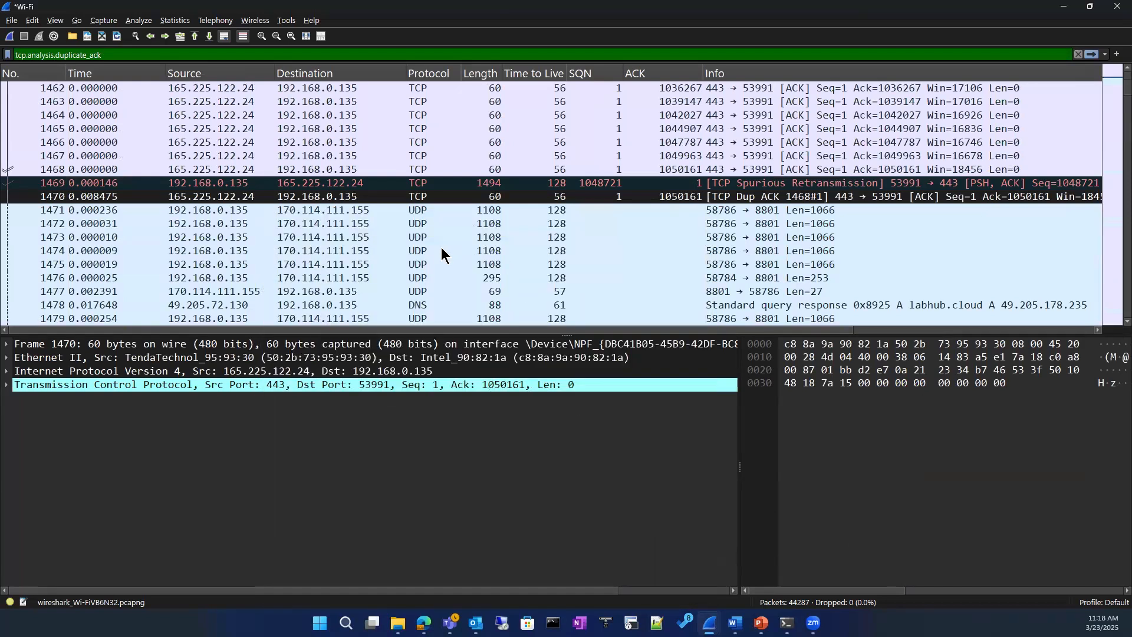
{"action": "scroll", "coordinate": [446, 252], "scroll_direction": "up", "scroll_amount": 20}
{"action": "scroll", "coordinate": [448, 229], "scroll_direction": "up", "scroll_amount": 11}
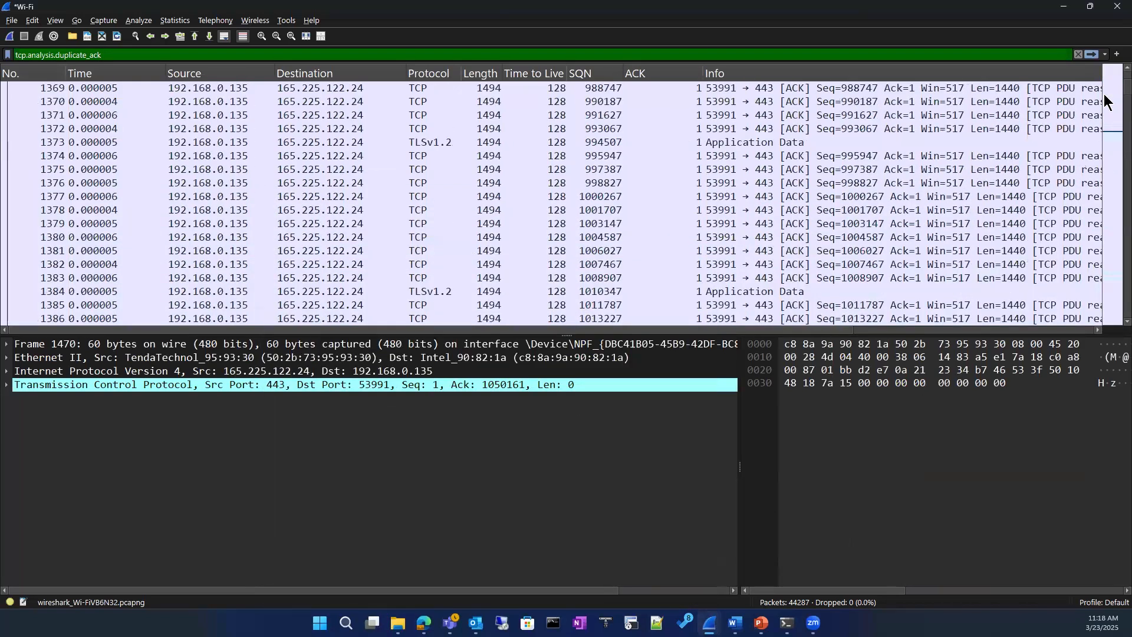
{"action": "left_click", "coordinate": [1104, 66]}
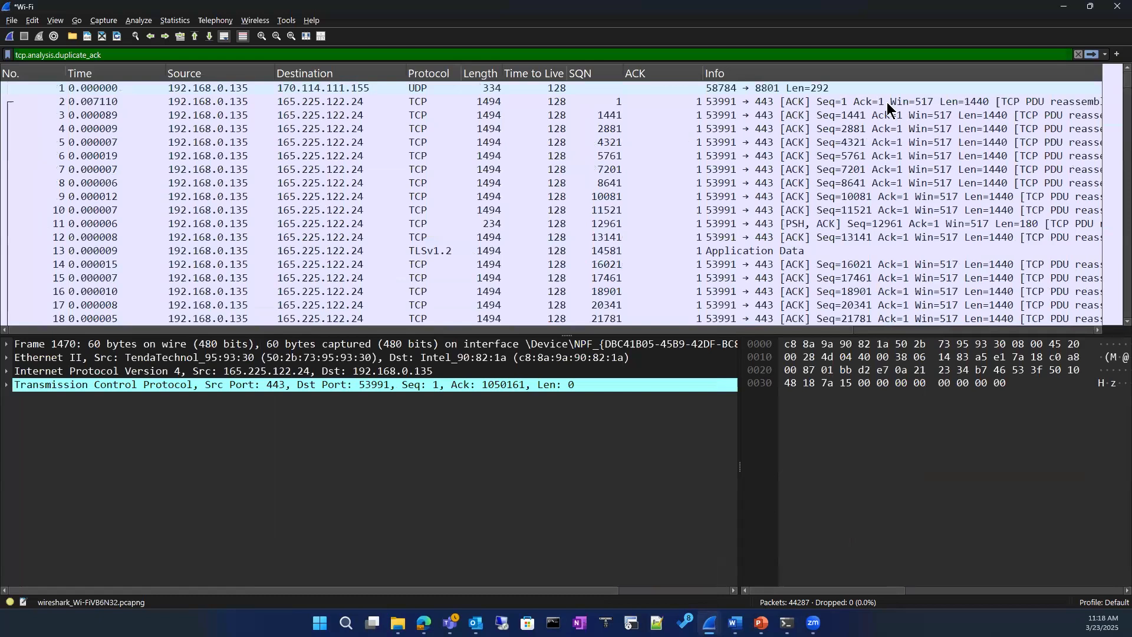
{"action": "scroll", "coordinate": [943, 95], "scroll_direction": "down", "scroll_amount": 6}
{"action": "left_click", "coordinate": [1076, 55]}
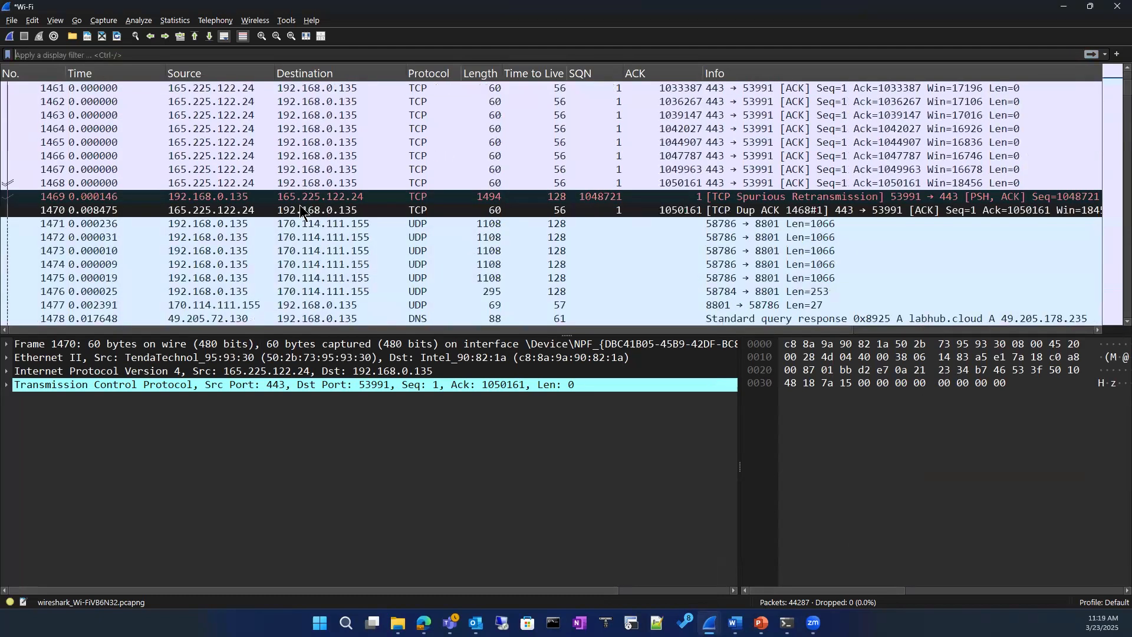
{"action": "scroll", "coordinate": [298, 227], "scroll_direction": "down", "scroll_amount": 13}
{"action": "scroll", "coordinate": [301, 225], "scroll_direction": "down", "scroll_amount": 20}
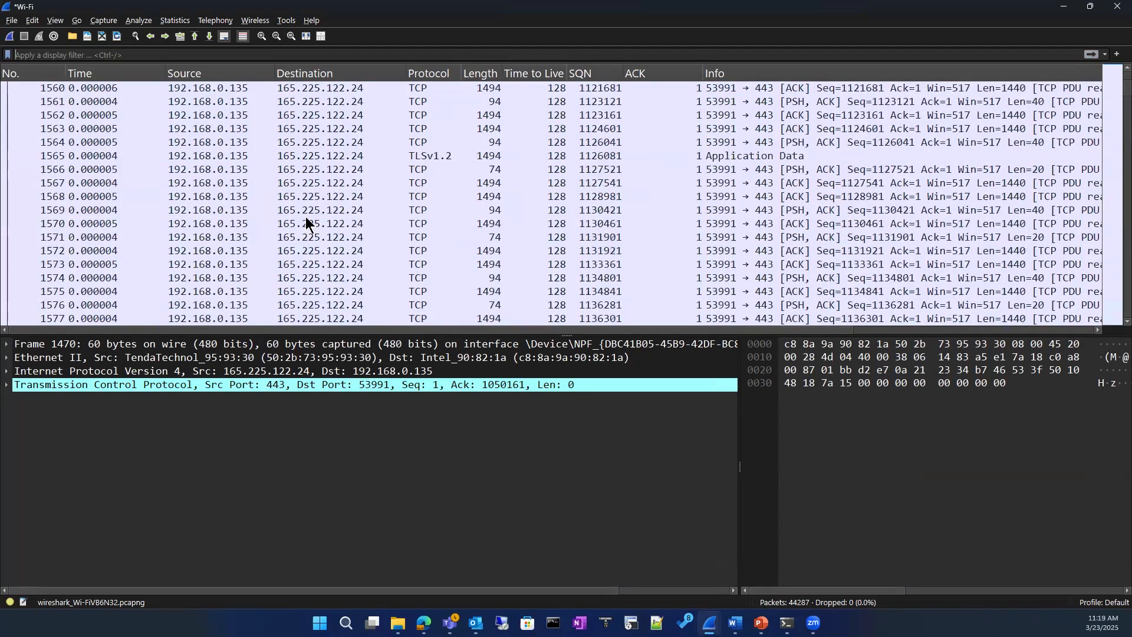
Close the Wi-Fi capture and open the saved capture file iperf me zero and window update.pcapng
{"action": "left_click", "coordinate": [1106, 8]}
{"action": "left_click", "coordinate": [593, 325]}
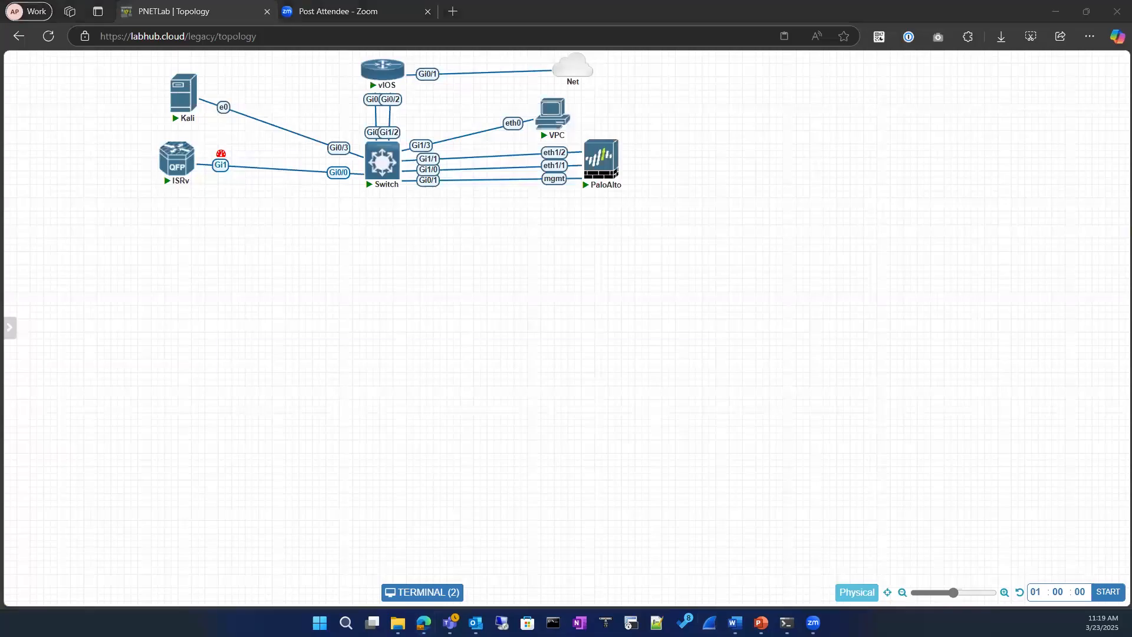
{"action": "key", "text": "super+e"}
{"action": "left_click_drag", "start_coordinate": [381, 13], "coordinate": [0, 12]}
{"action": "left_click_drag", "start_coordinate": [715, 112], "coordinate": [720, 55]}
{"action": "left_click", "coordinate": [720, 12]}
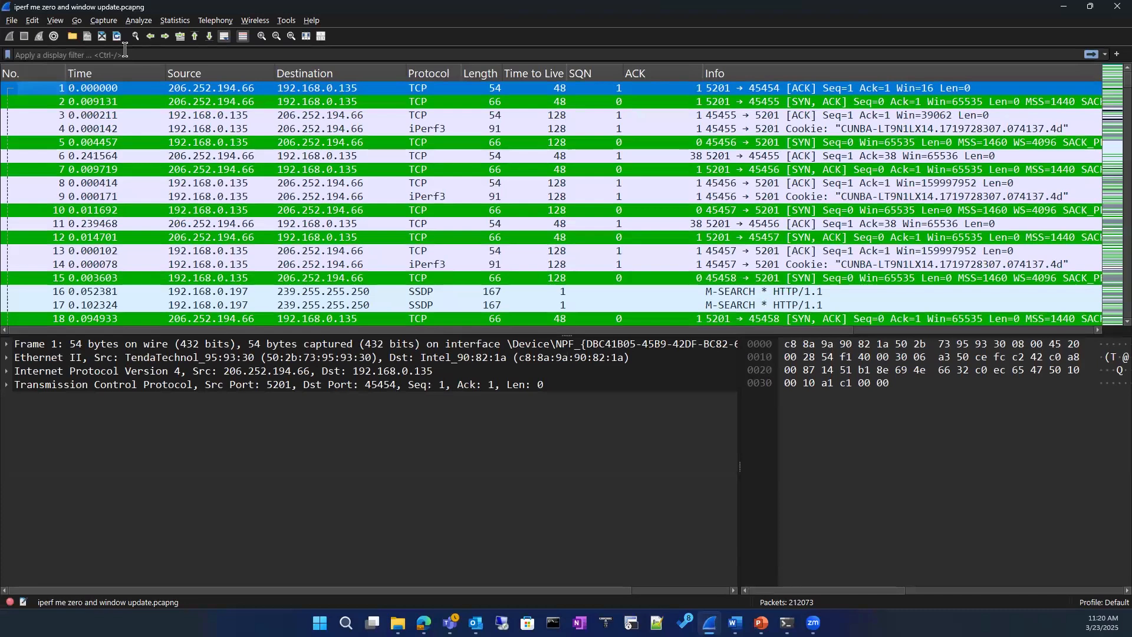
Filter the packet list to the TCP conversation of packet 2, inspect packets 1010 and 2, and clear the filter
{"action": "left_click", "coordinate": [125, 53]}
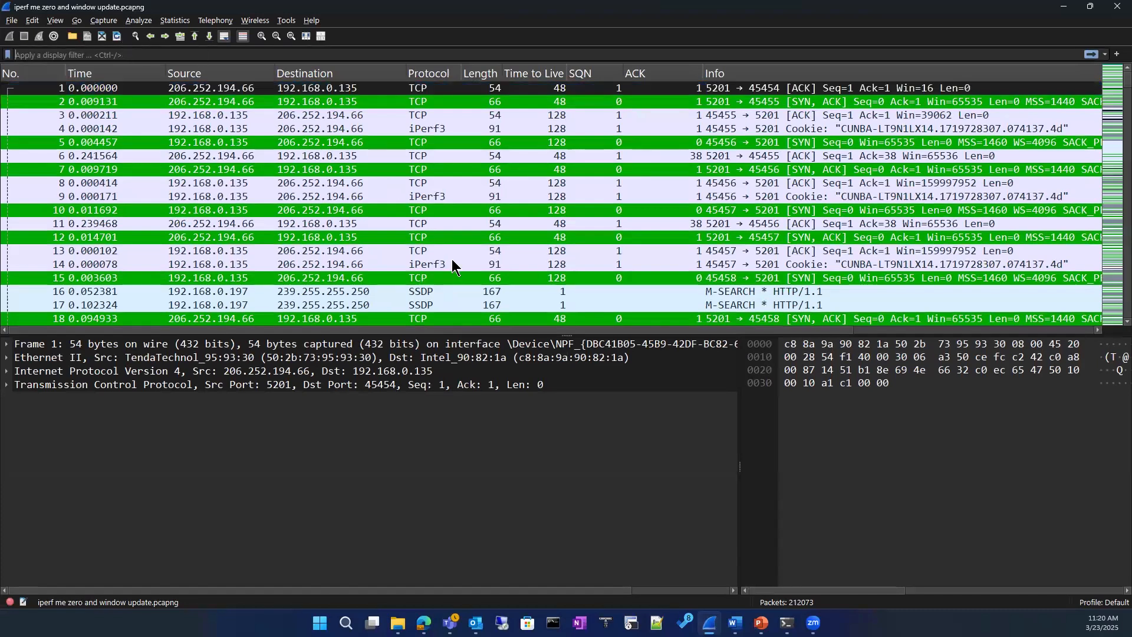
{"action": "right_click", "coordinate": [688, 101]}
{"action": "mouse_move", "coordinate": [778, 227]}
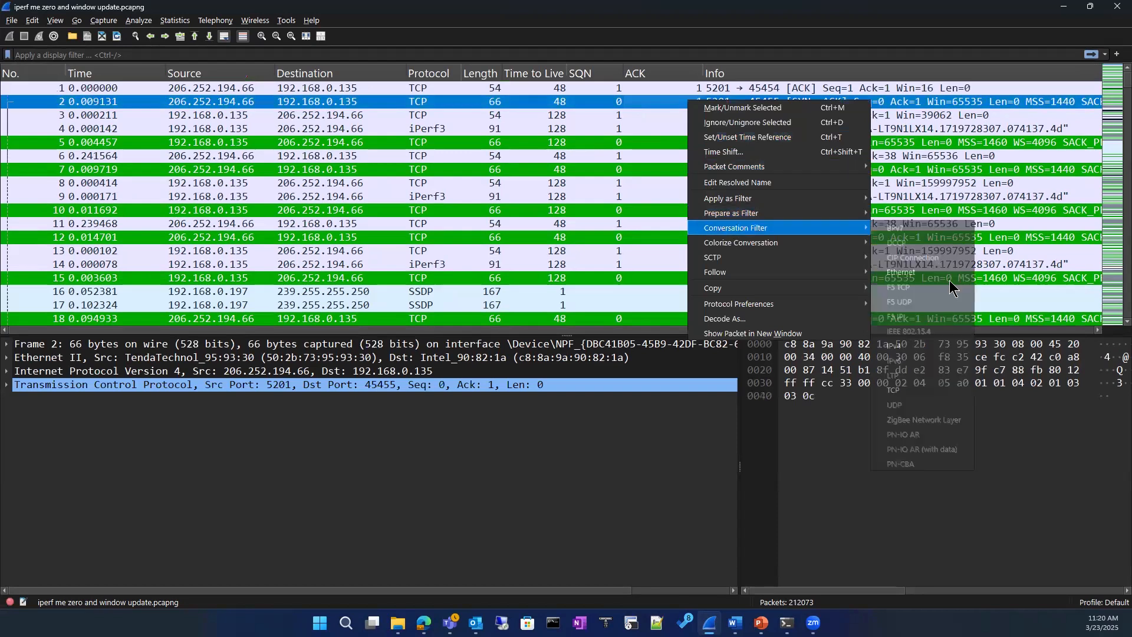
{"action": "left_click", "coordinate": [902, 390]}
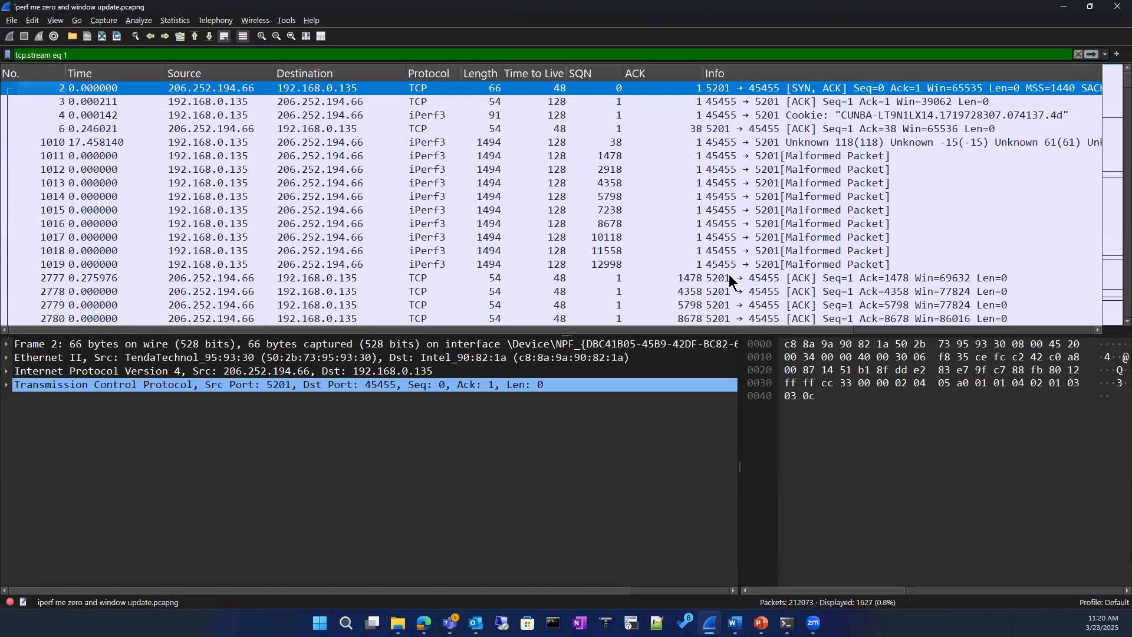
{"action": "left_click", "coordinate": [443, 183]}
{"action": "left_click", "coordinate": [403, 142]}
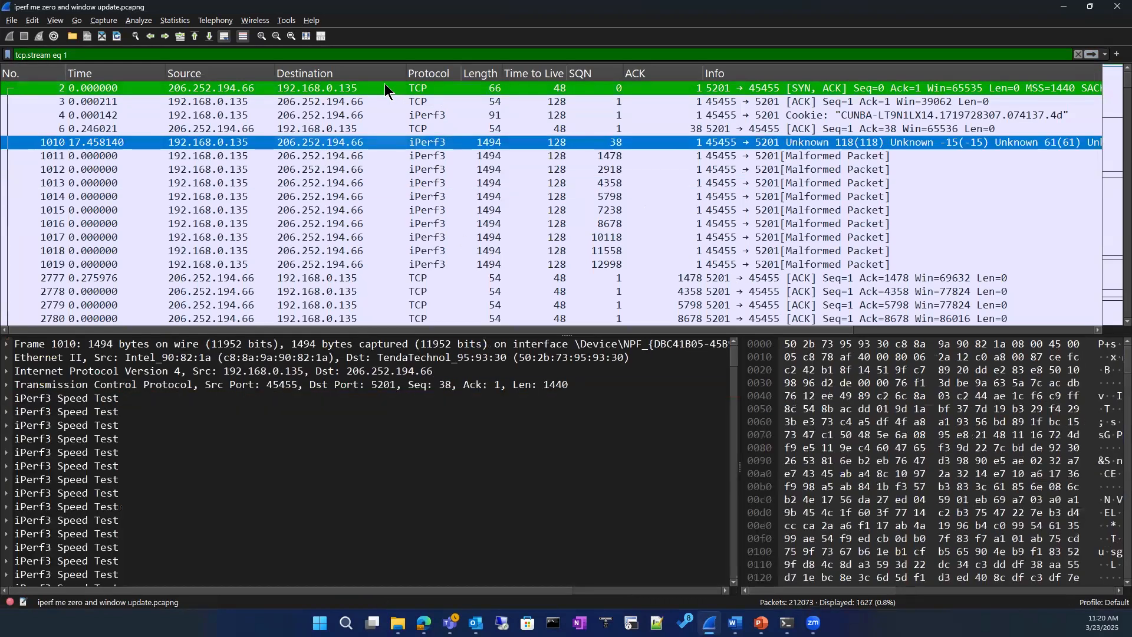
{"action": "left_click", "coordinate": [384, 84]}
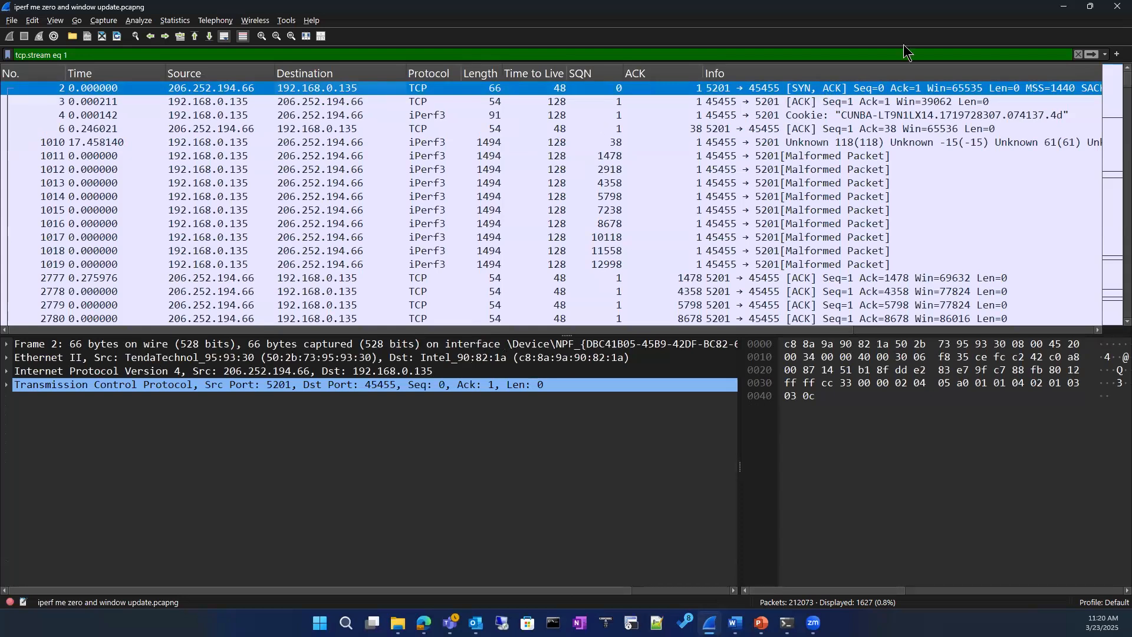
{"action": "left_click", "coordinate": [1078, 56]}
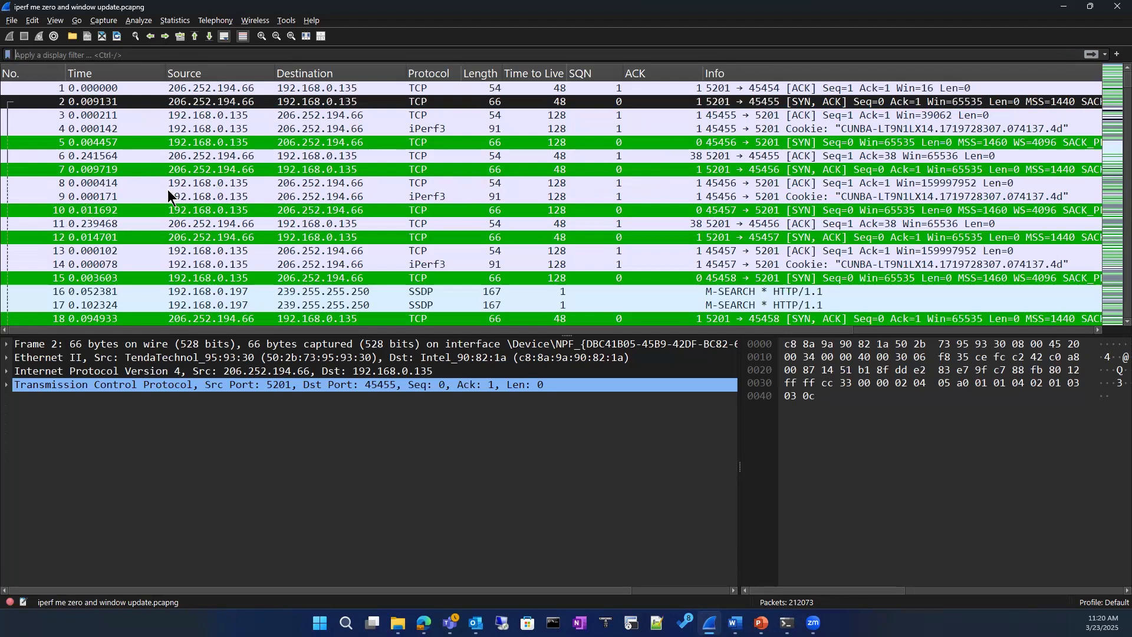
Apply the TCP conversation filter from packet 2 once more and clear it again
{"action": "right_click", "coordinate": [367, 103]}
{"action": "mouse_move", "coordinate": [436, 230]}
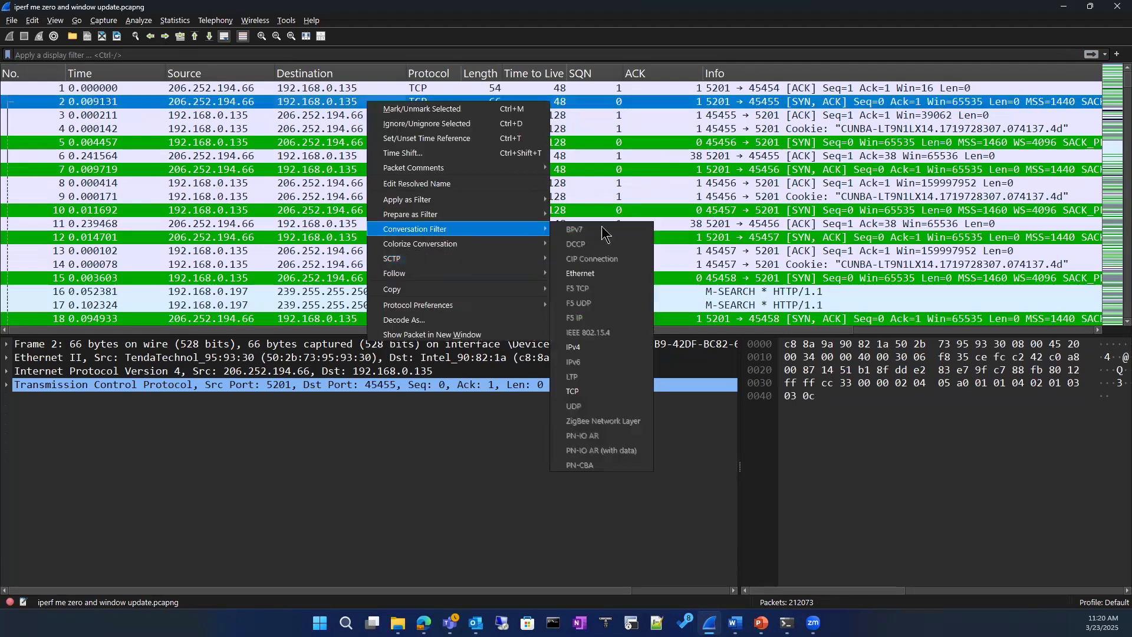
{"action": "left_click", "coordinate": [572, 391]}
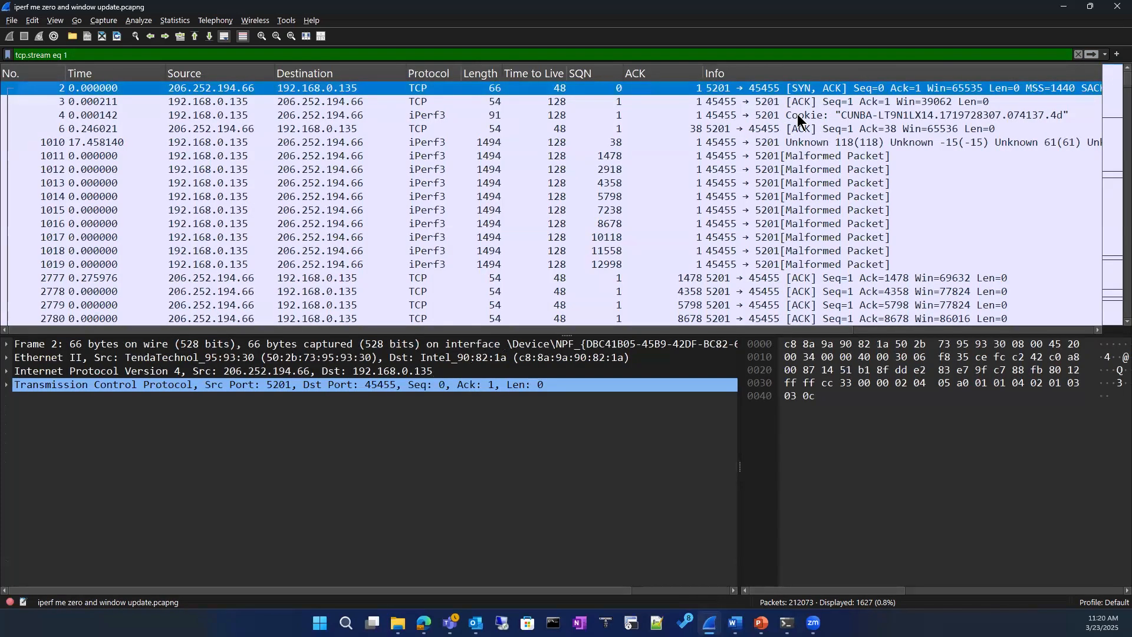
{"action": "left_click", "coordinate": [1077, 55]}
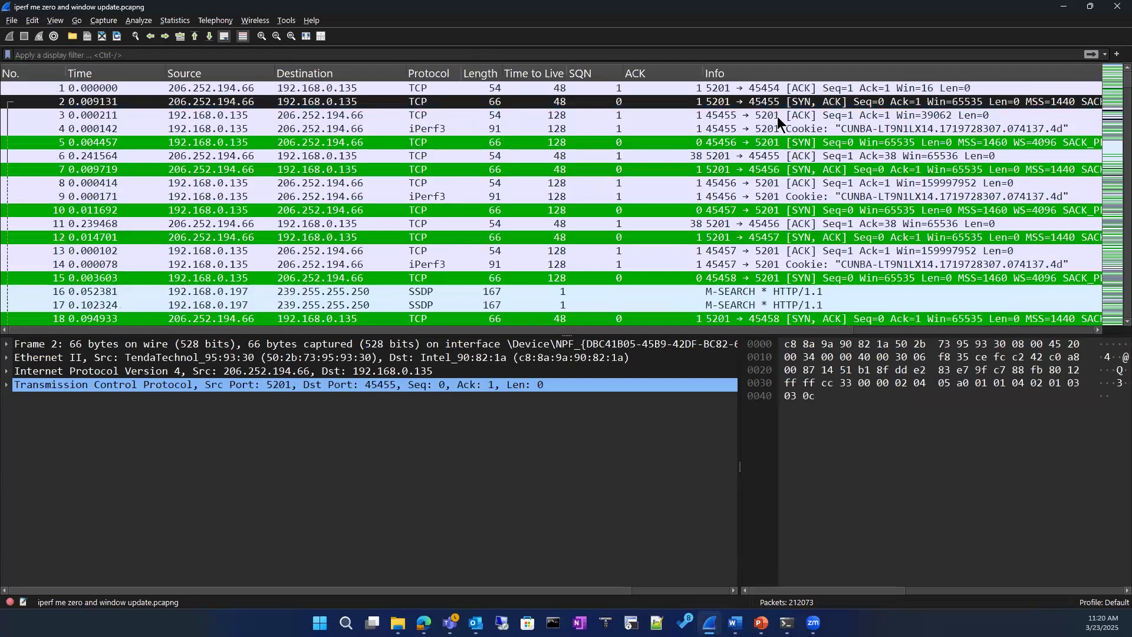
Filter the packet list to the TCP conversation of packet 3 and select packet 1014 within that stream
{"action": "left_click", "coordinate": [779, 116]}
{"action": "right_click", "coordinate": [779, 116]}
{"action": "mouse_move", "coordinate": [847, 244]}
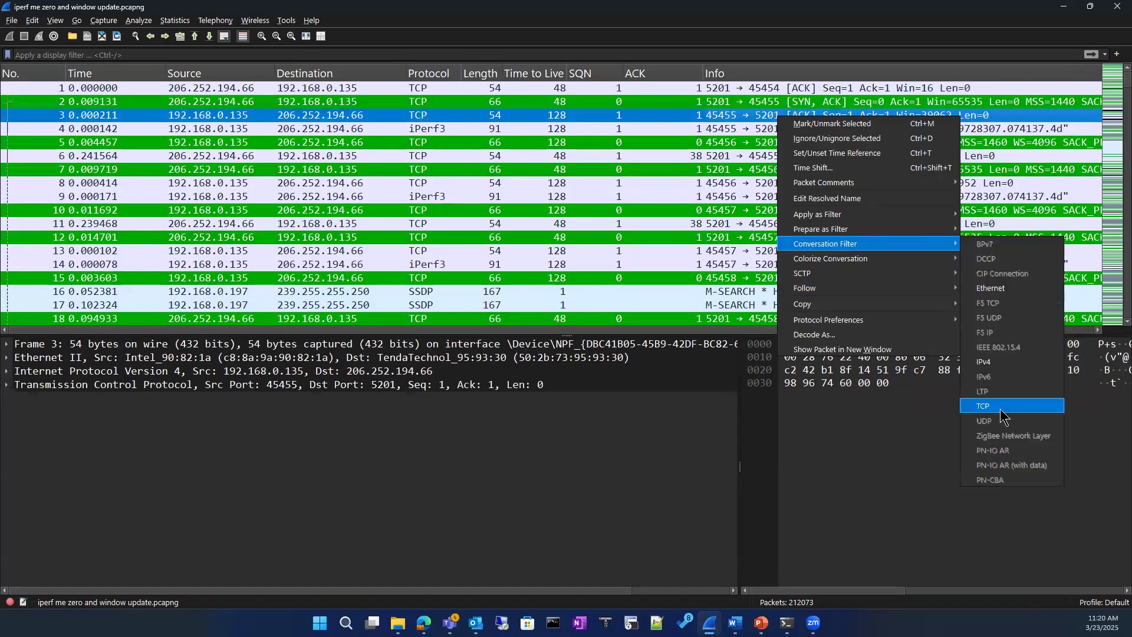
{"action": "left_click", "coordinate": [1000, 408]}
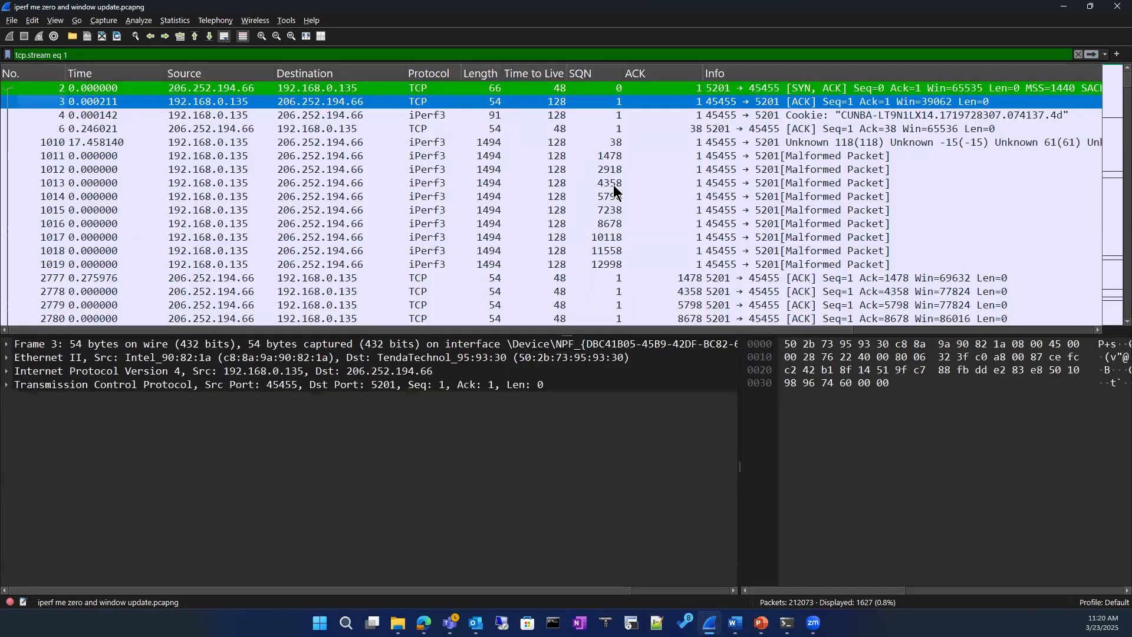
{"action": "left_click", "coordinate": [588, 196]}
{"action": "scroll", "coordinate": [588, 197], "scroll_direction": "down", "scroll_amount": 5}
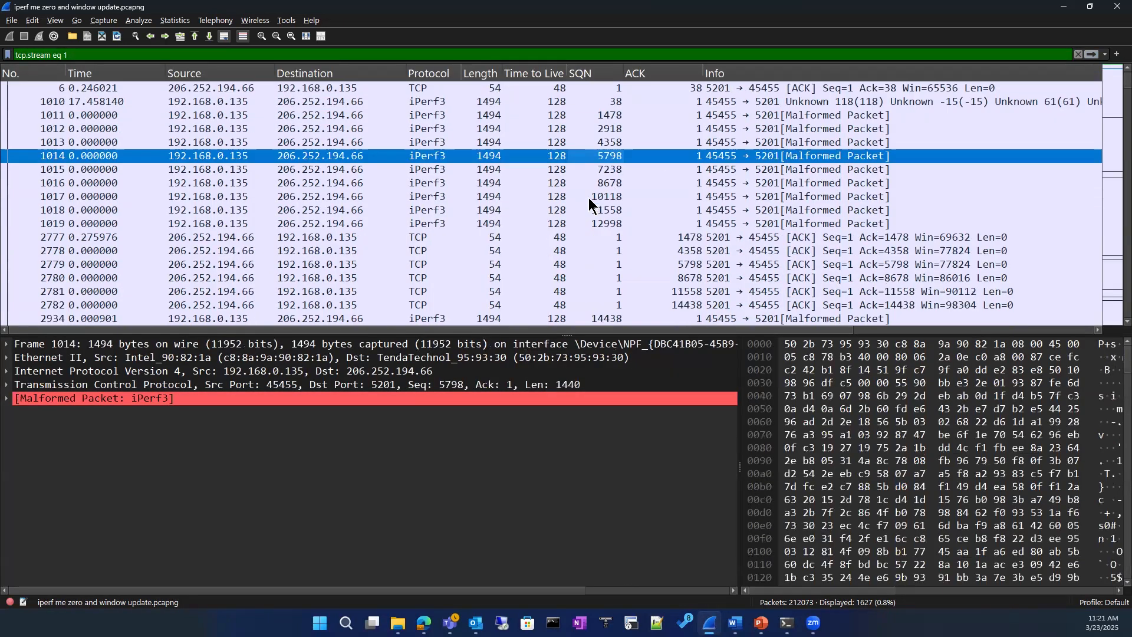
{"action": "right_click", "coordinate": [558, 111]}
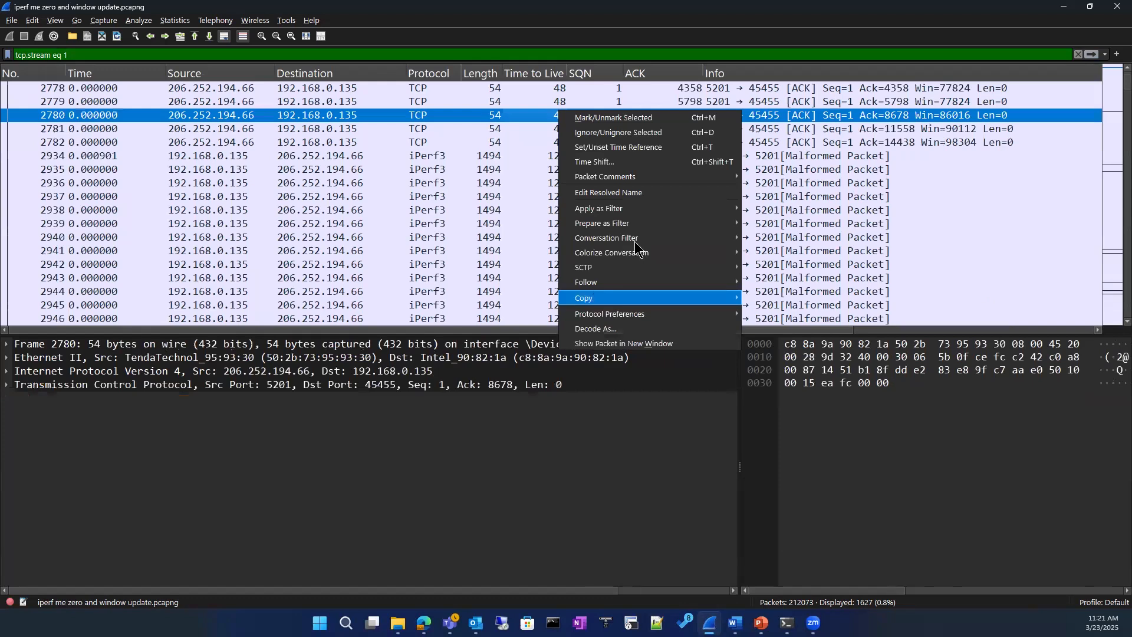
{"action": "mouse_move", "coordinate": [707, 237]}
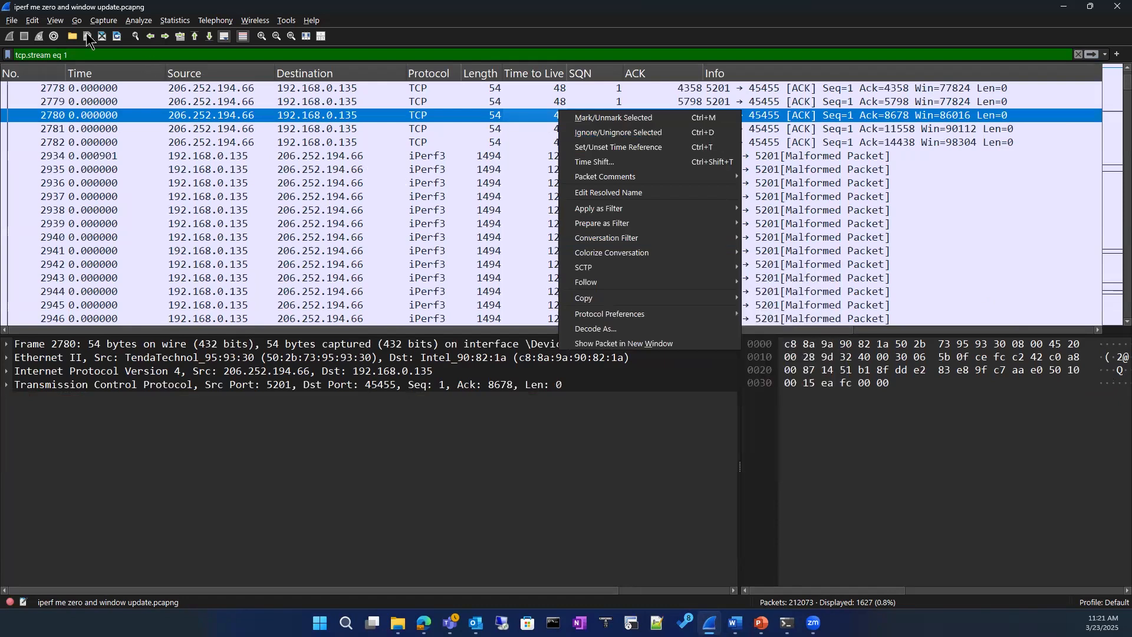
{"action": "left_click", "coordinate": [32, 20]}
{"action": "left_click", "coordinate": [212, 366]}
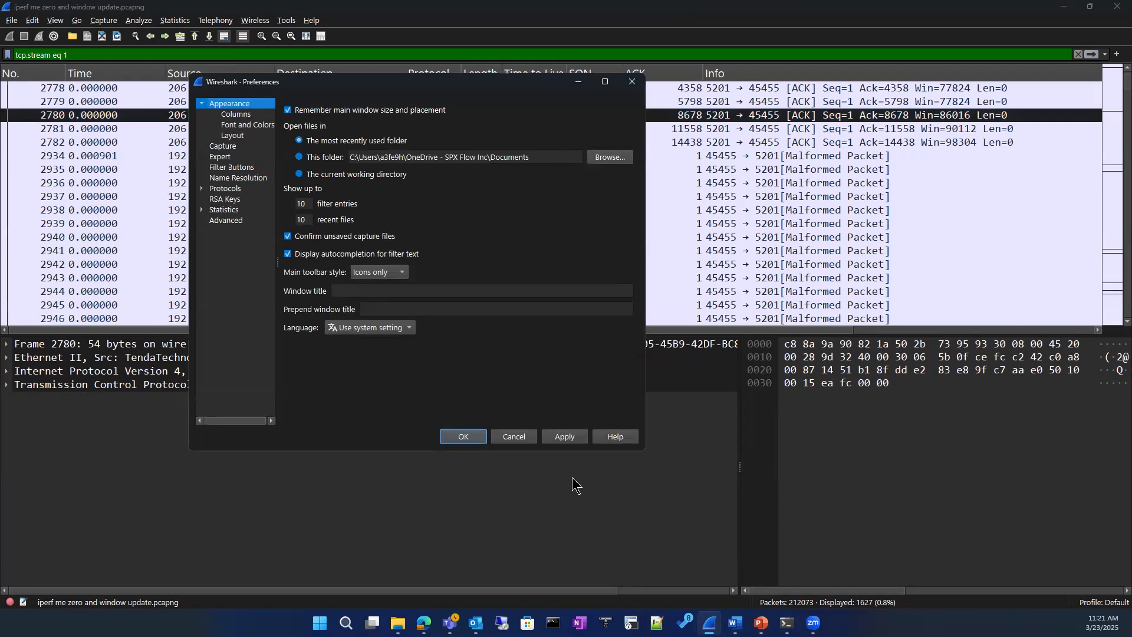
{"action": "left_click", "coordinate": [632, 81]}
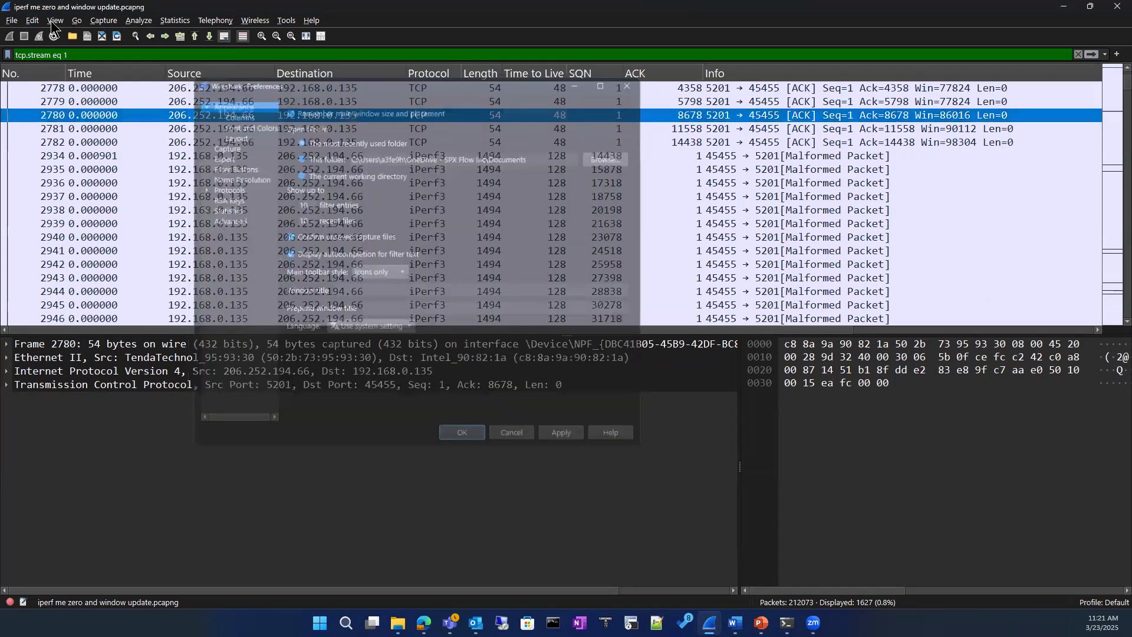
Turn off colorization of the packet list and turn it back on
{"action": "left_click", "coordinate": [35, 20]}
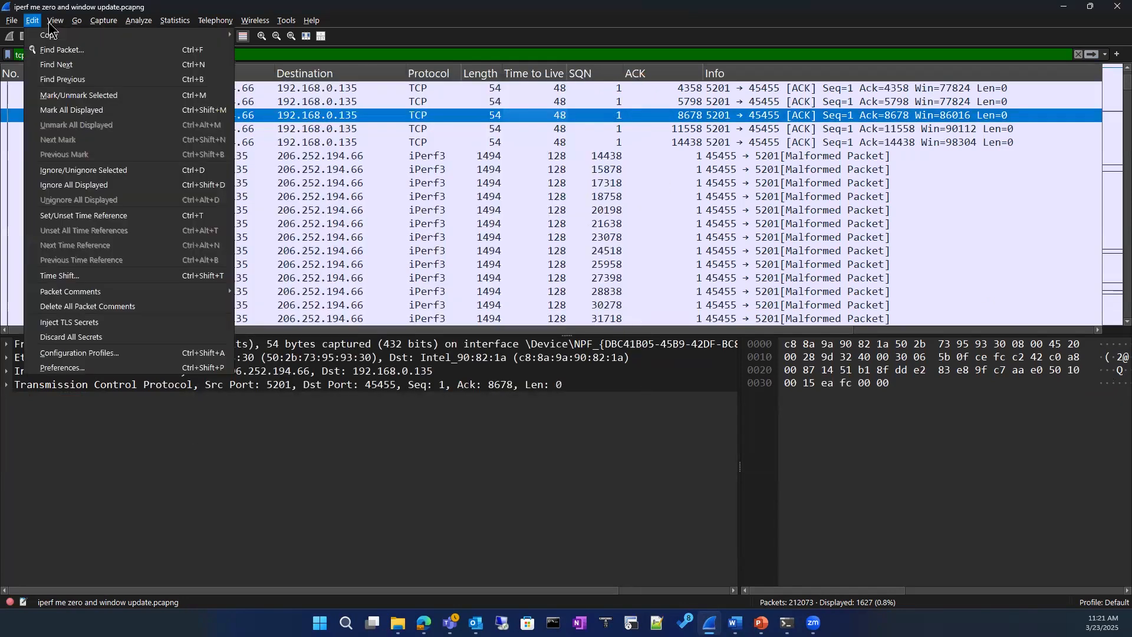
{"action": "mouse_move", "coordinate": [57, 26]}
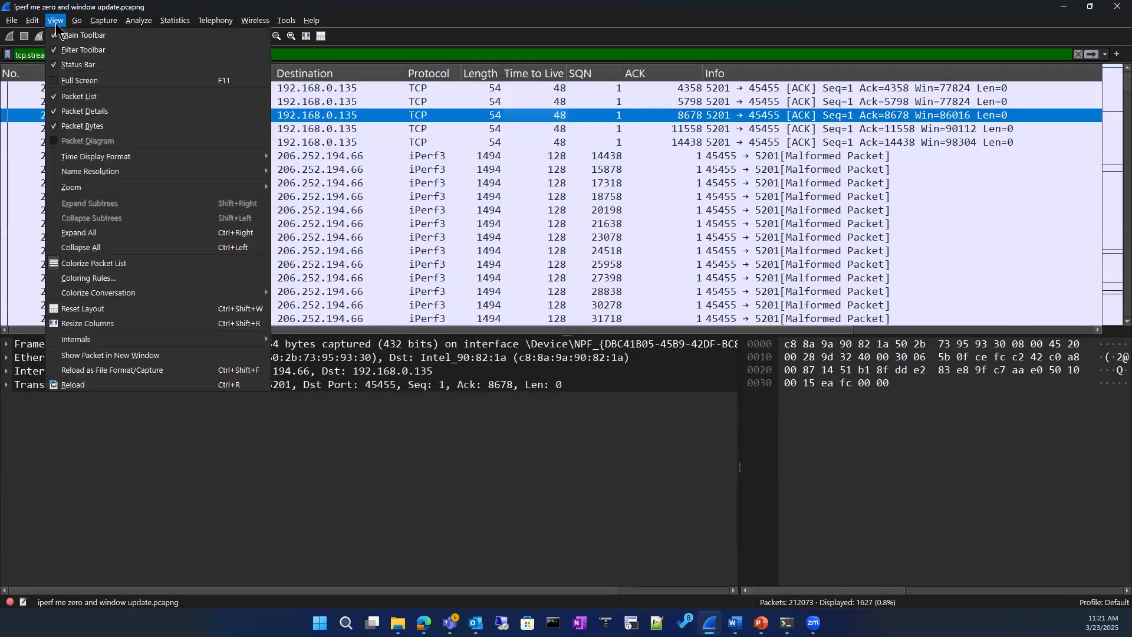
{"action": "left_click", "coordinate": [84, 268]}
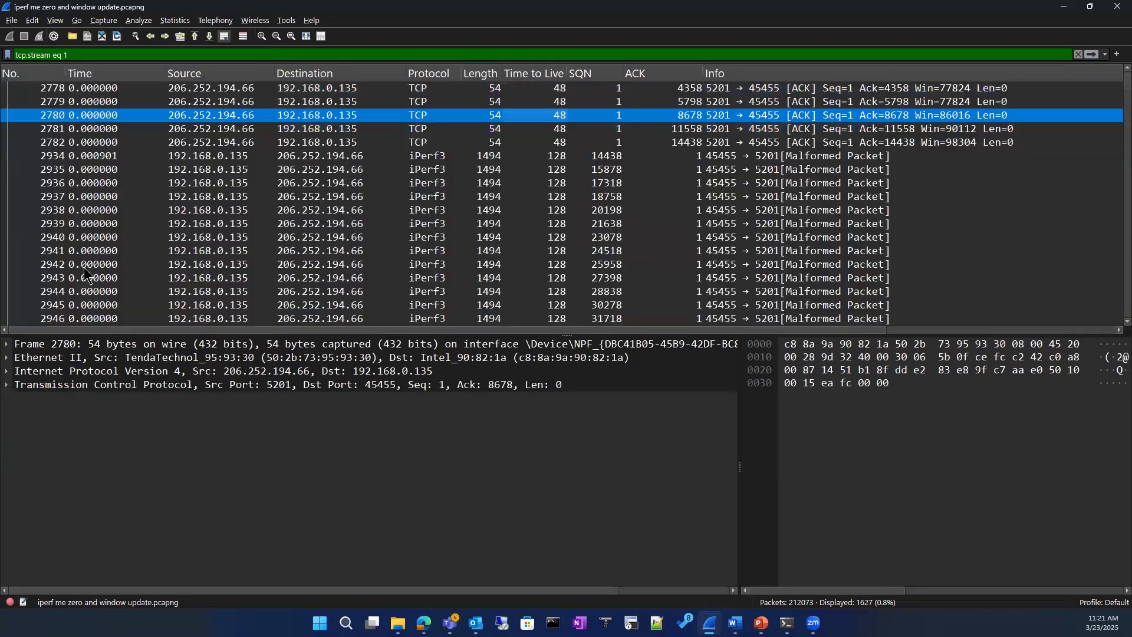
{"action": "left_click", "coordinate": [54, 21]}
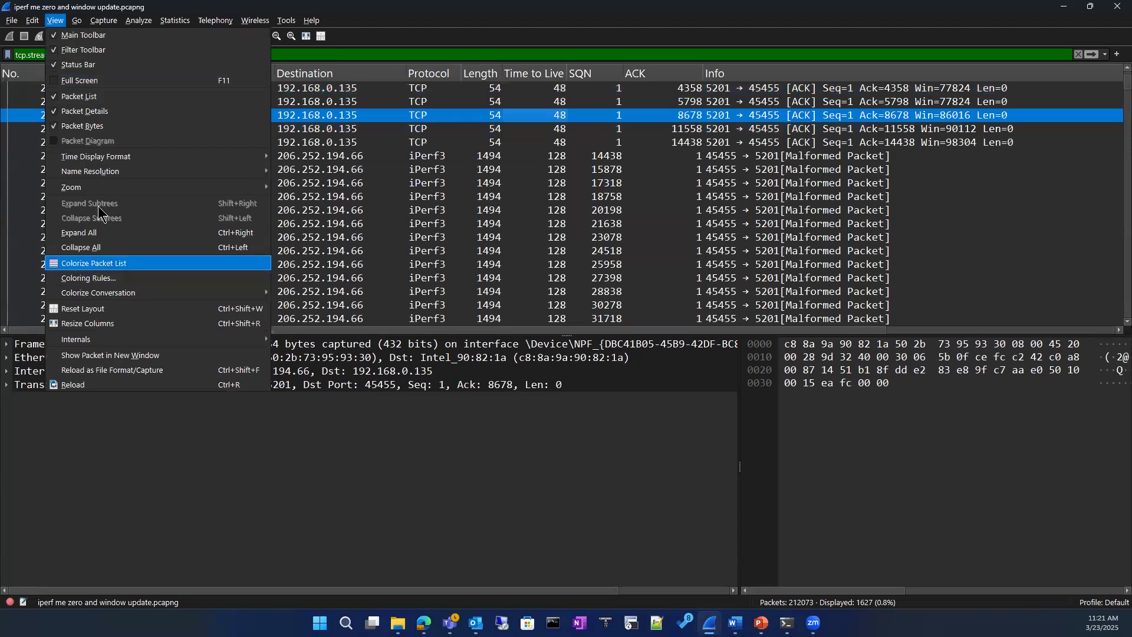
{"action": "left_click", "coordinate": [91, 263]}
Open the coloring rules, enlarge the window to review the rules and their filters, and close it without changes
{"action": "left_click", "coordinate": [56, 21]}
{"action": "mouse_move", "coordinate": [33, 22]}
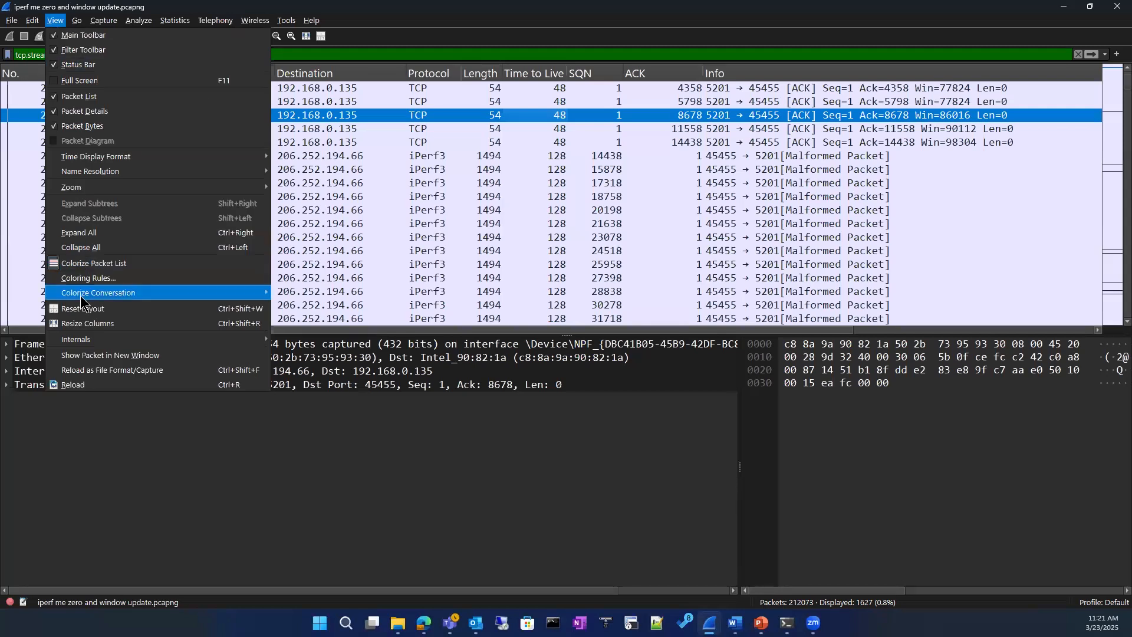
{"action": "left_click", "coordinate": [525, 280]}
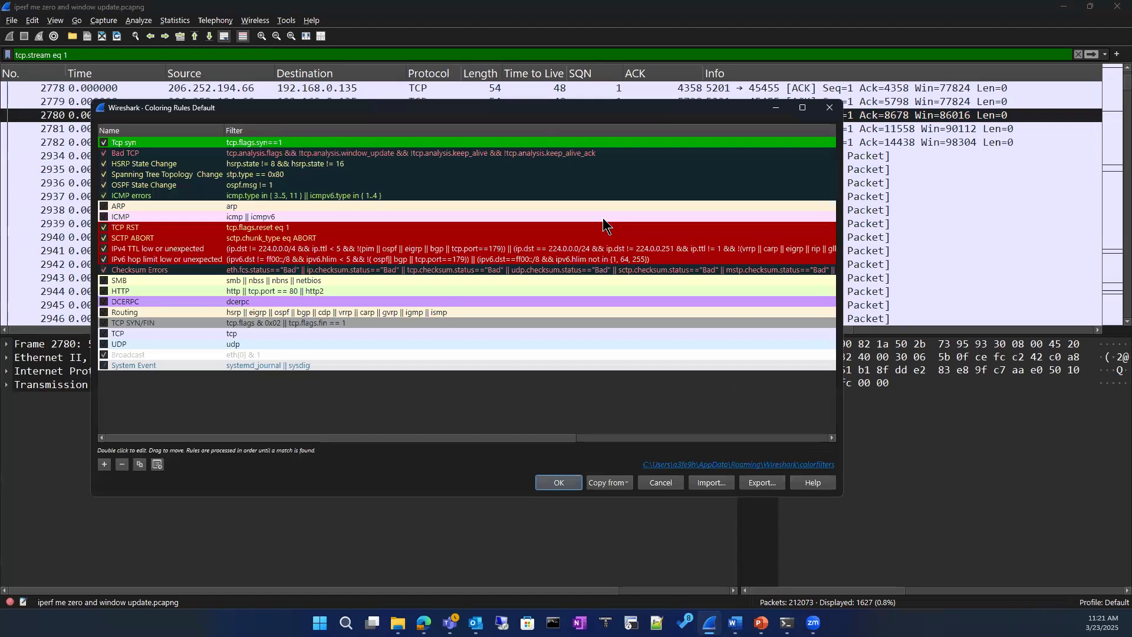
{"action": "left_click", "coordinate": [802, 109]}
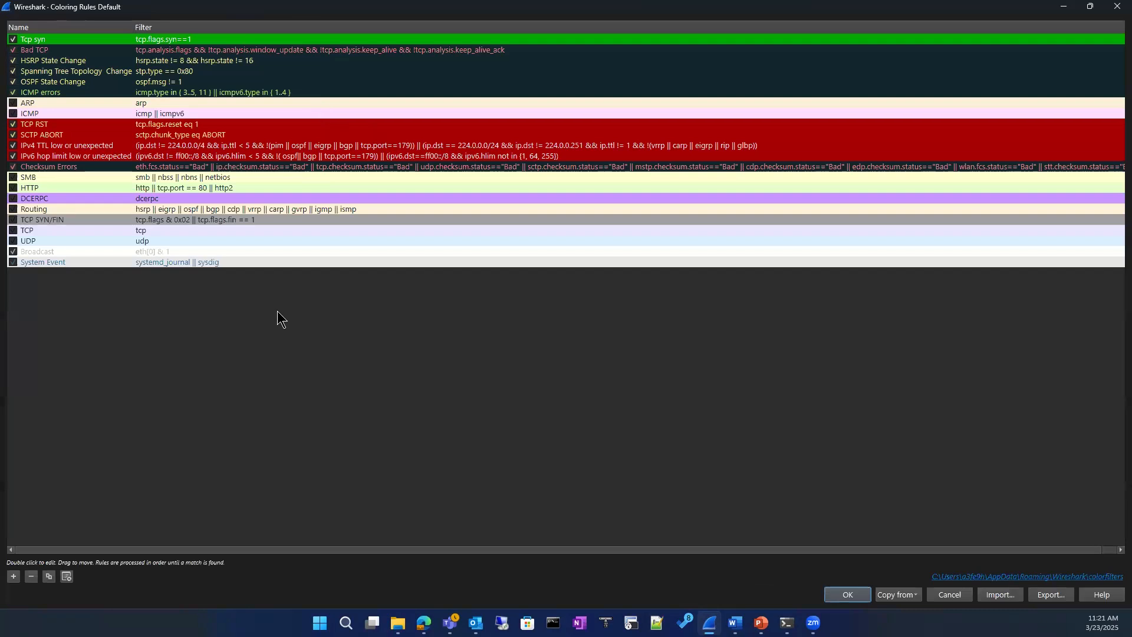
{"action": "left_click", "coordinate": [1063, 7]}
{"action": "double_click", "coordinate": [226, 12]}
{"action": "left_click", "coordinate": [900, 76]}
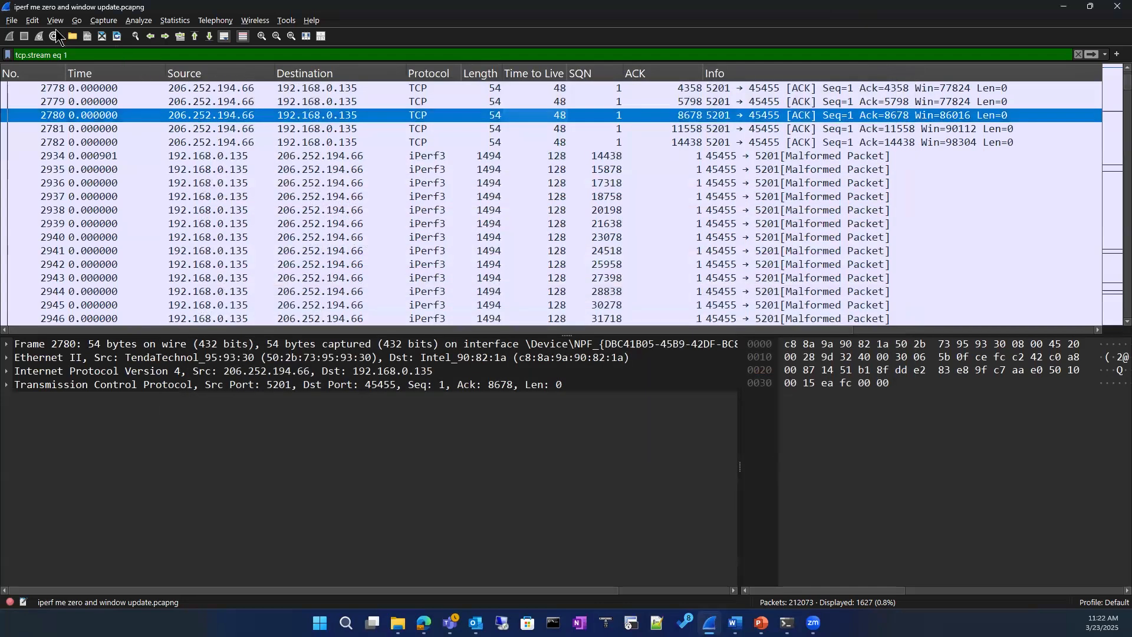
Reopen the coloring rules and reposition the window to examine the rules, their filters and which ones are enabled
{"action": "left_click", "coordinate": [57, 24]}
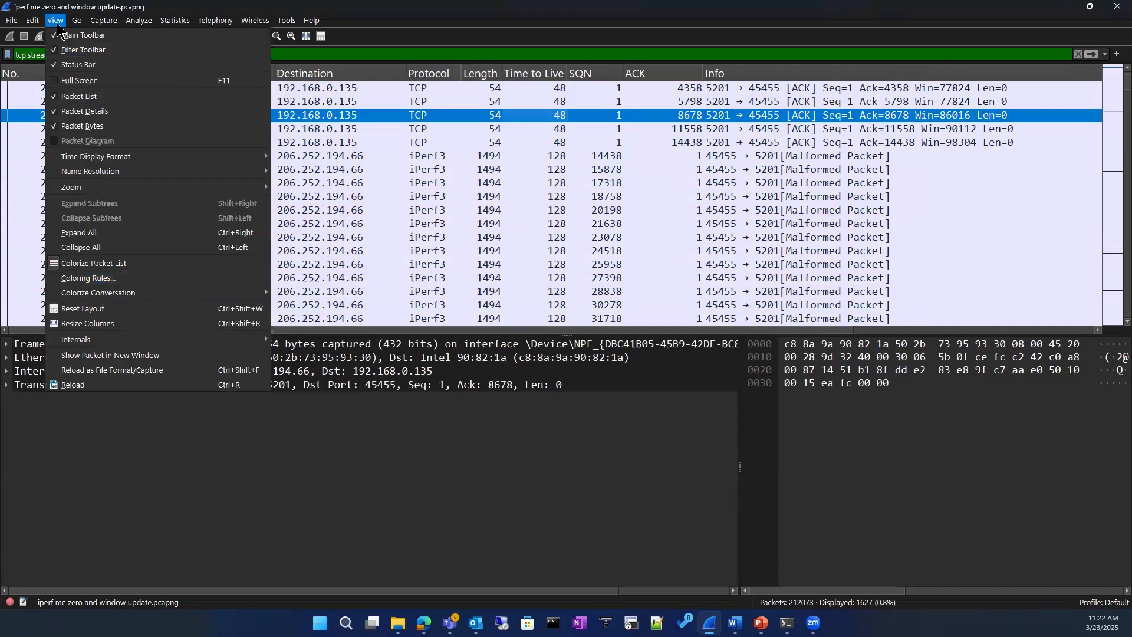
{"action": "mouse_move", "coordinate": [182, 157]}
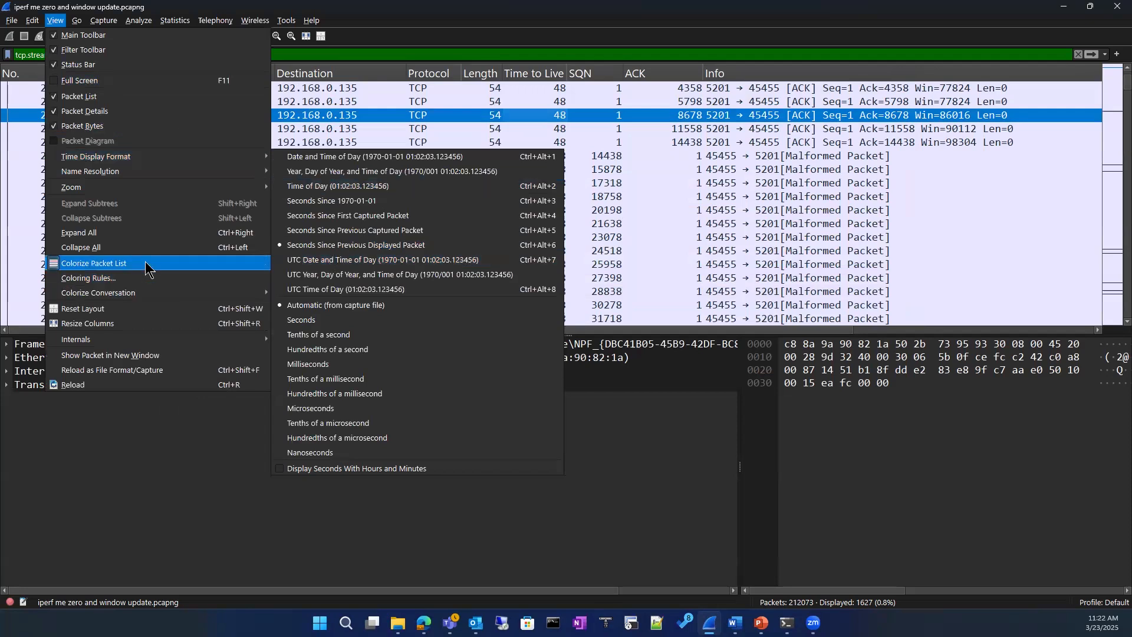
{"action": "left_click", "coordinate": [114, 279]}
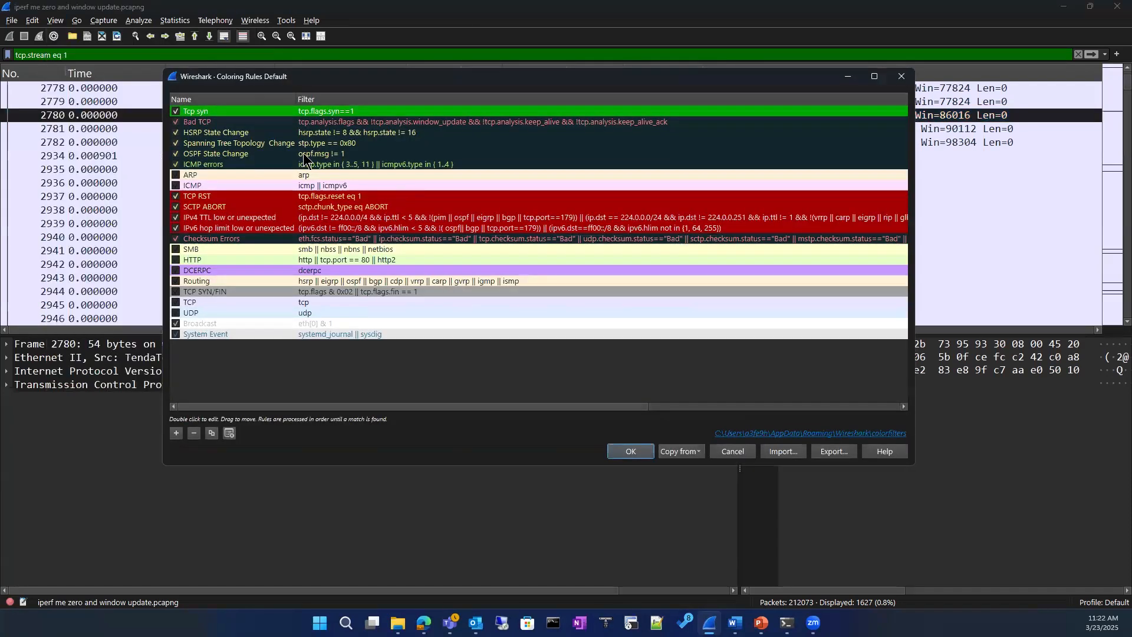
{"action": "left_click_drag", "start_coordinate": [330, 75], "coordinate": [435, 82]}
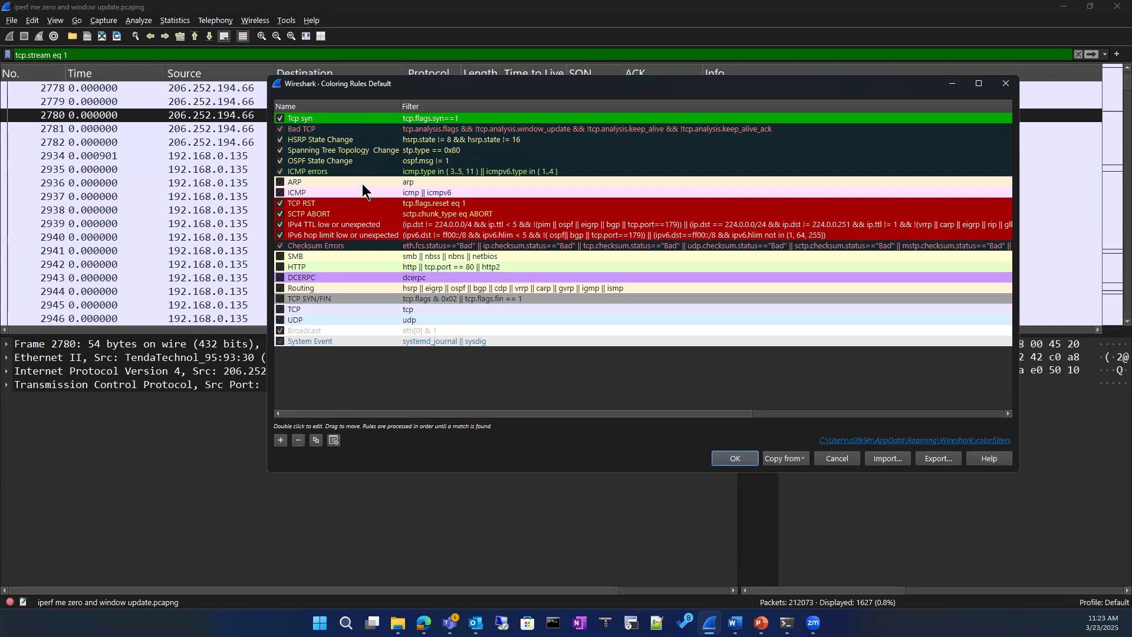
Inspect the foreground color of the Bad TCP coloring rule, cancel the color selection, and close the coloring rules without changes
{"action": "left_click", "coordinate": [361, 129]}
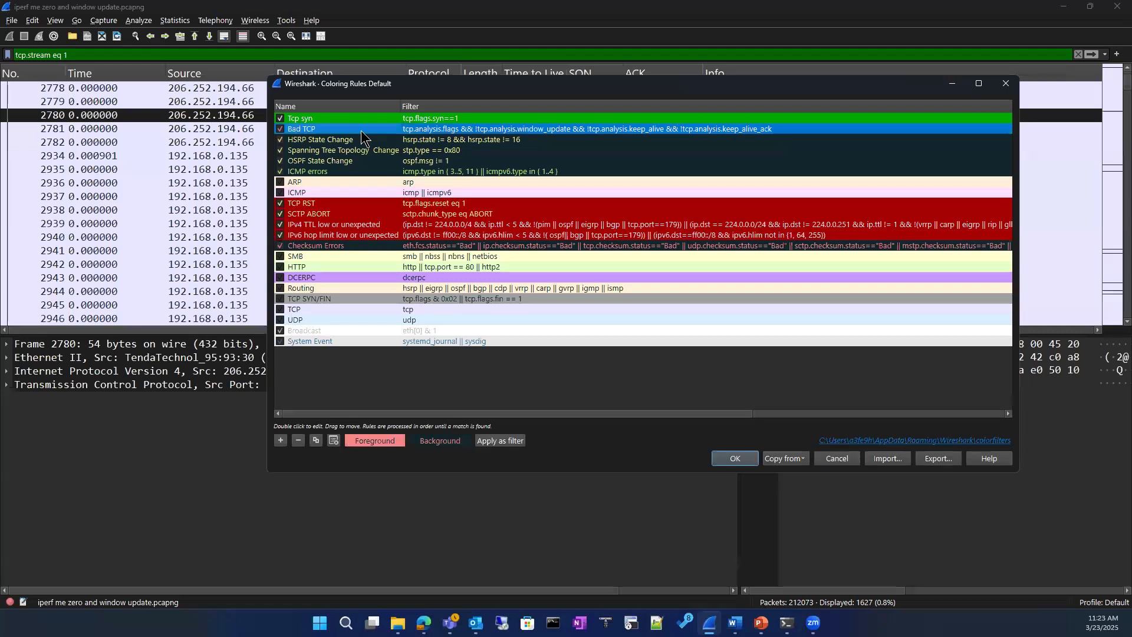
{"action": "left_click", "coordinate": [375, 442]}
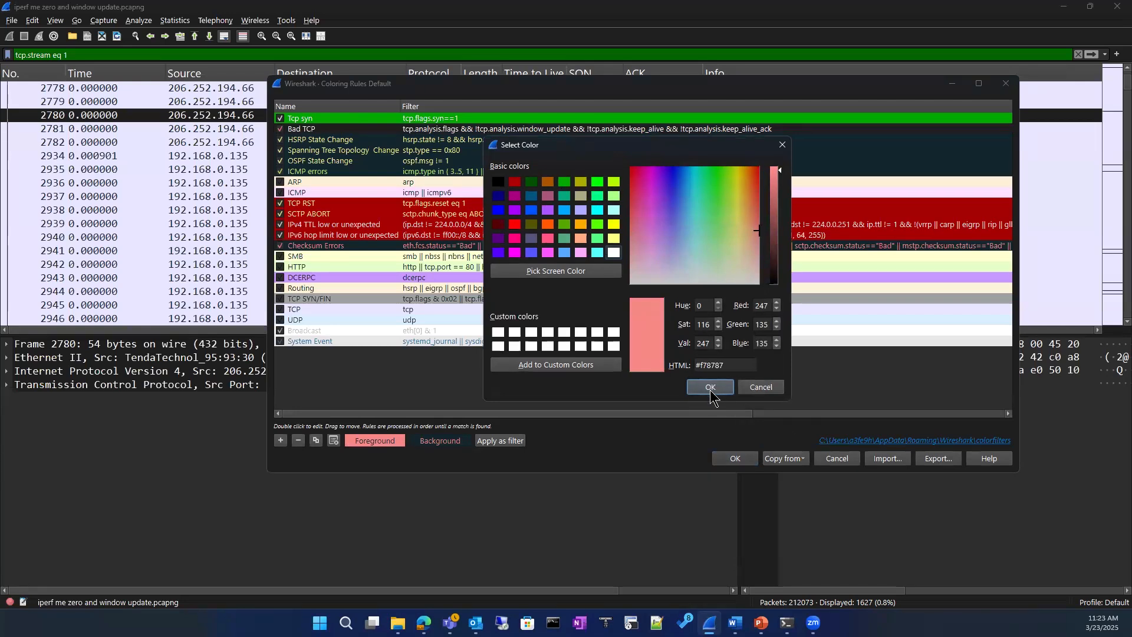
{"action": "left_click", "coordinate": [762, 389]}
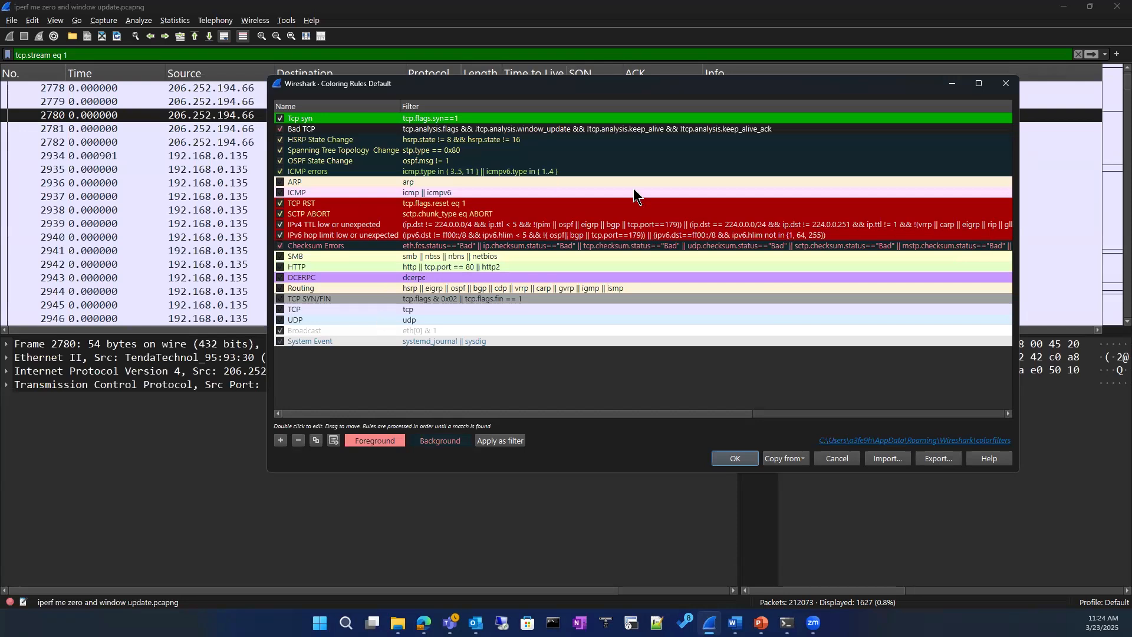
{"action": "left_click", "coordinate": [1006, 83]}
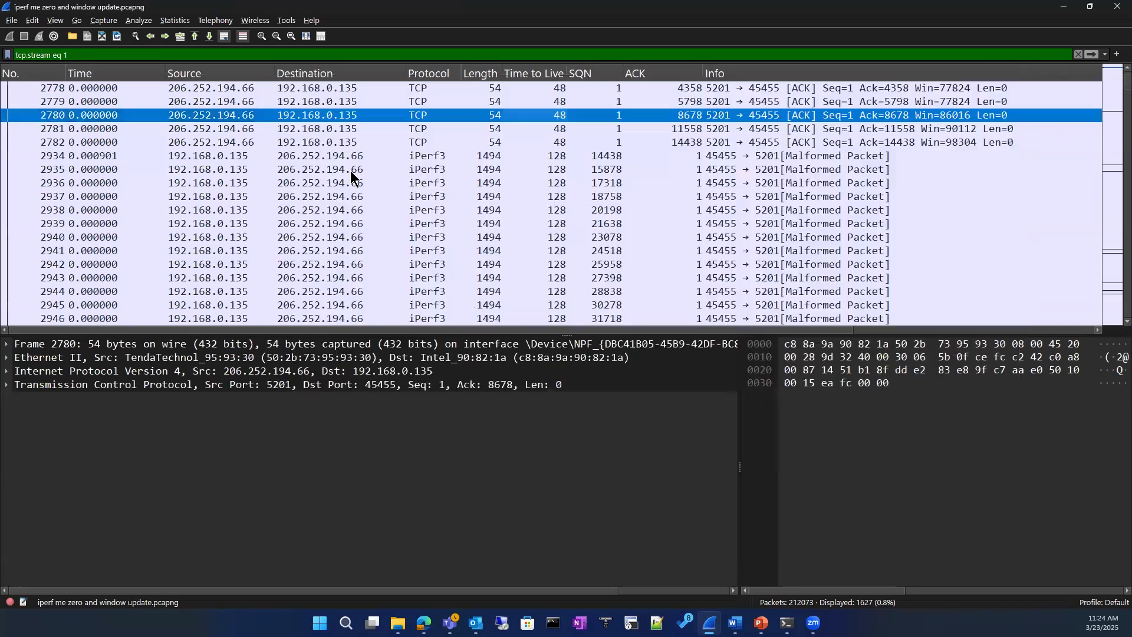
Return to the beginning of the filtered TCP stream and select packet 3
{"action": "scroll", "coordinate": [290, 175], "scroll_direction": "up", "scroll_amount": 4}
{"action": "scroll", "coordinate": [290, 175], "scroll_direction": "up", "scroll_amount": 1}
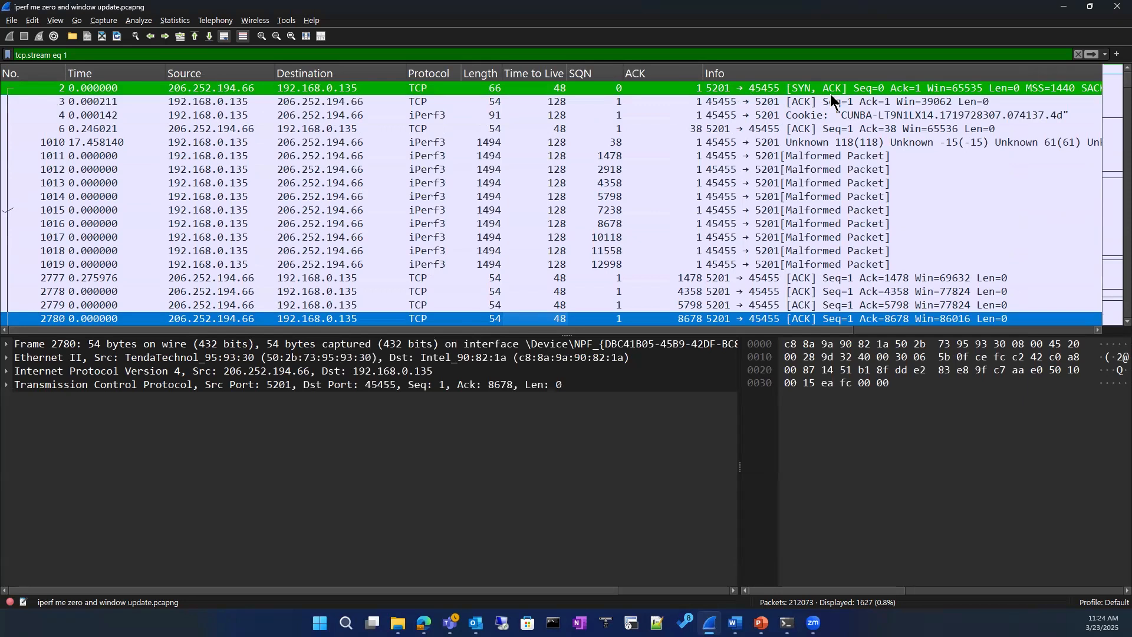
{"action": "left_click", "coordinate": [105, 105]}
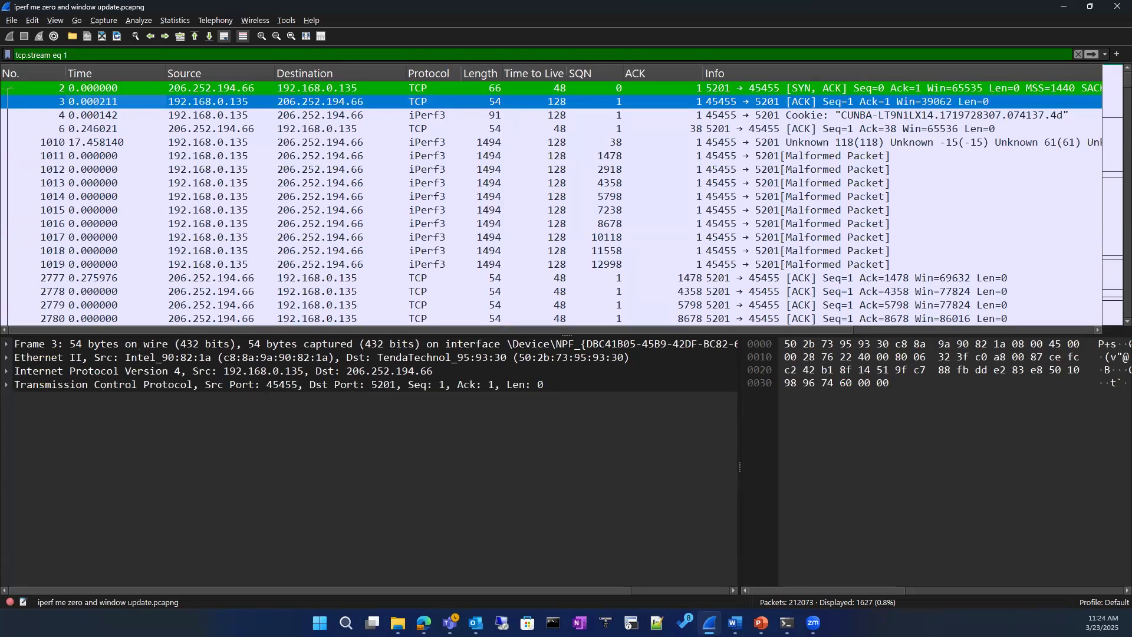
Switch to the Packet level.pptx presentation in PowerPoint and open the blank slide 97
{"action": "key", "text": "alt+Tab"}
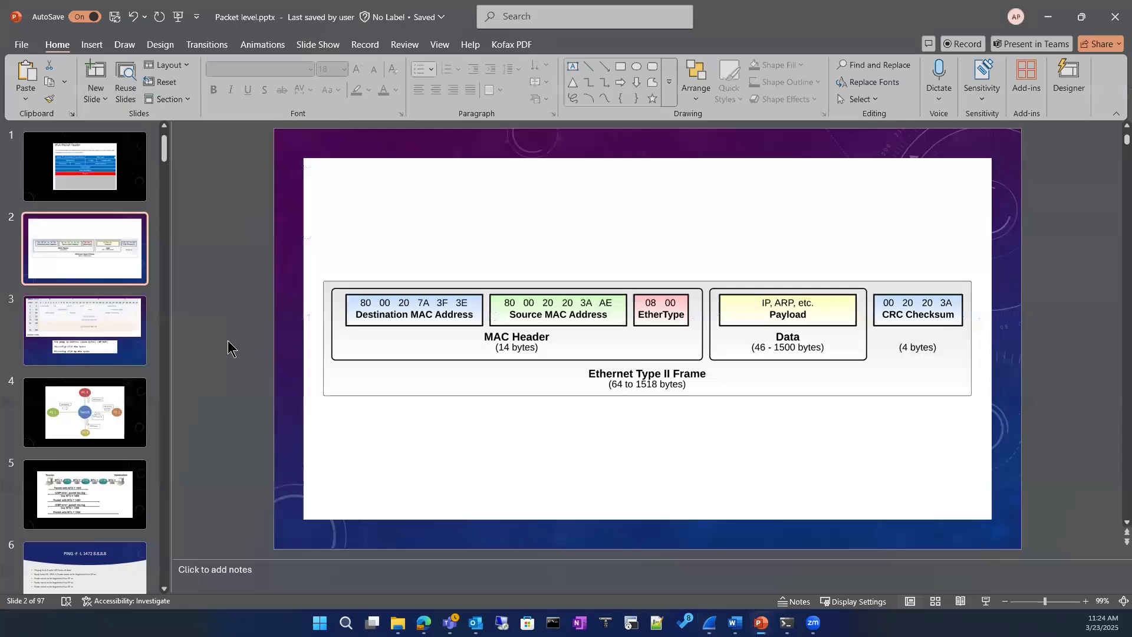
{"action": "scroll", "coordinate": [54, 415], "scroll_direction": "down", "scroll_amount": 9}
{"action": "left_click_drag", "start_coordinate": [164, 180], "coordinate": [112, 588]}
{"action": "left_click", "coordinate": [100, 558]}
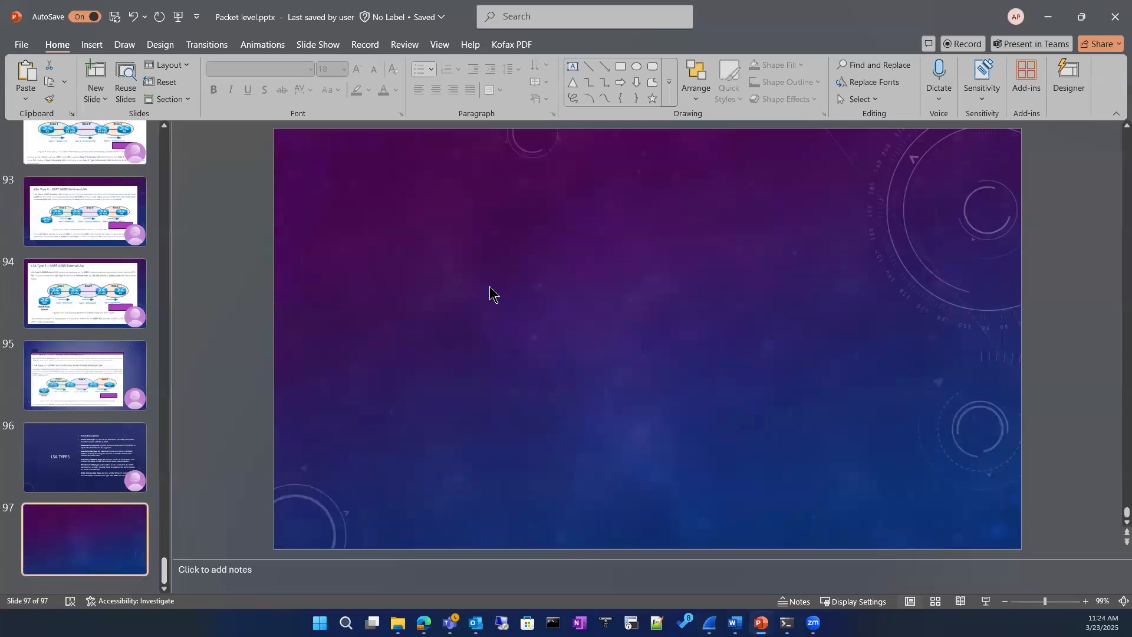
Activate the black drawing pen and set its ink color to white
{"action": "left_click", "coordinate": [124, 46]}
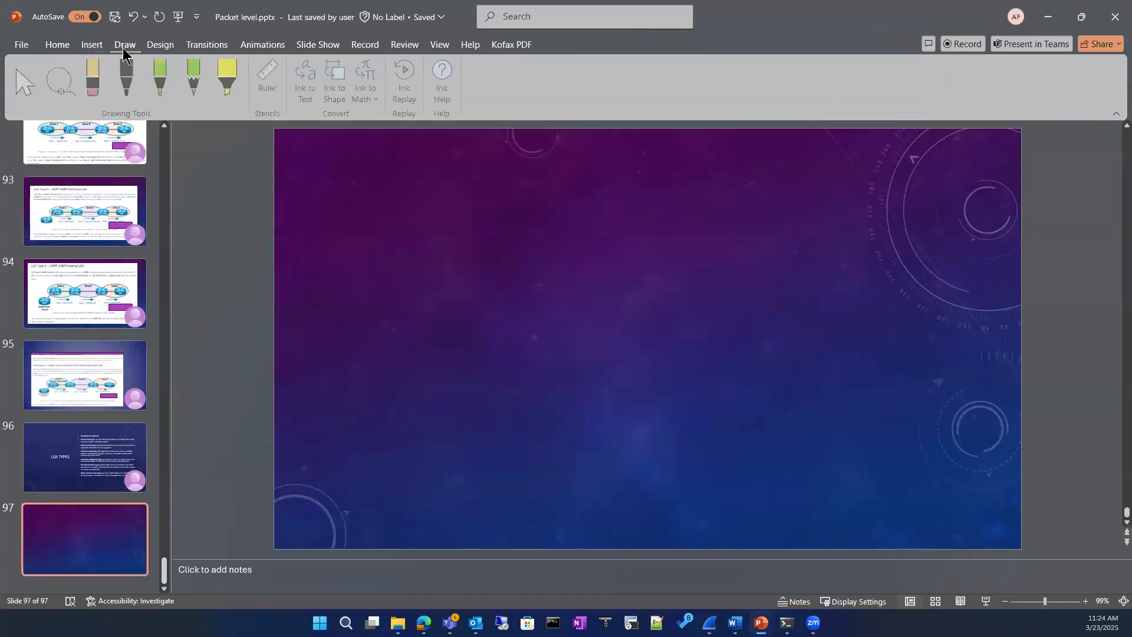
{"action": "left_click", "coordinate": [135, 99]}
{"action": "left_click", "coordinate": [138, 96]}
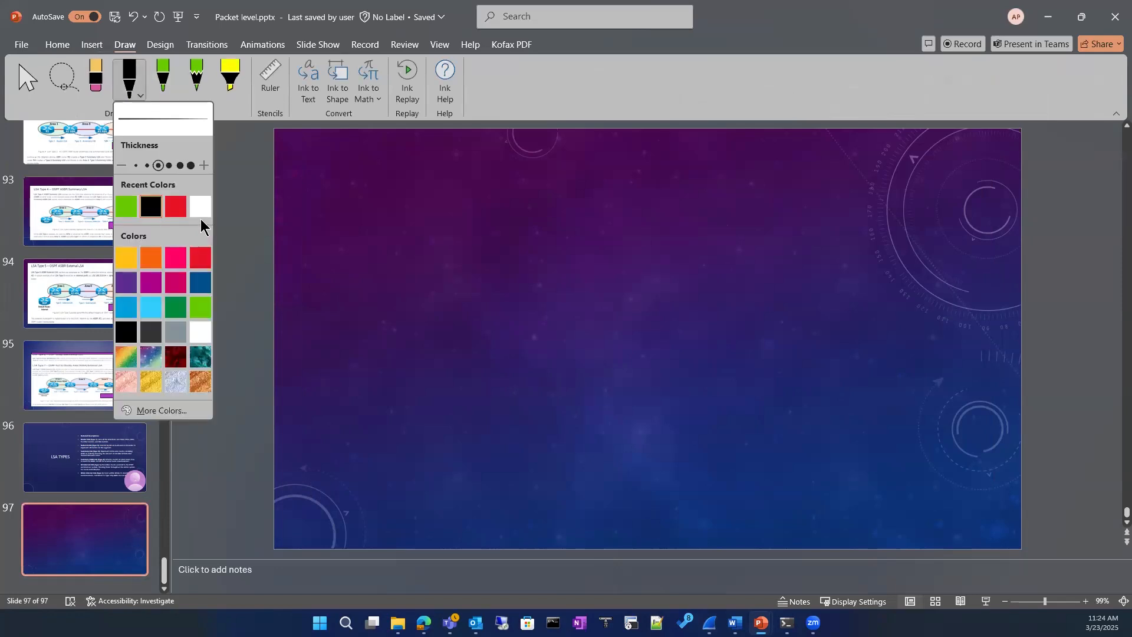
{"action": "left_click", "coordinate": [202, 326]}
Sketch a client-server TCP exchange with SYN and SYN/ACK arrows, 236 ms, a circled "6 seconds", and circled numbers 1 and 2
{"action": "left_click", "coordinate": [395, 214]}
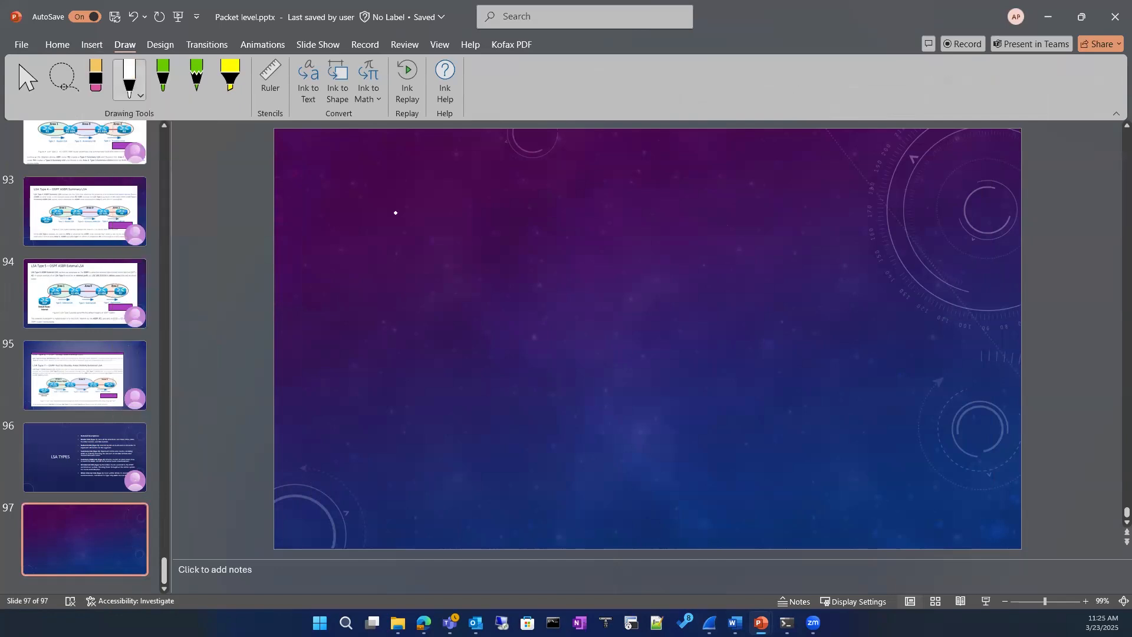
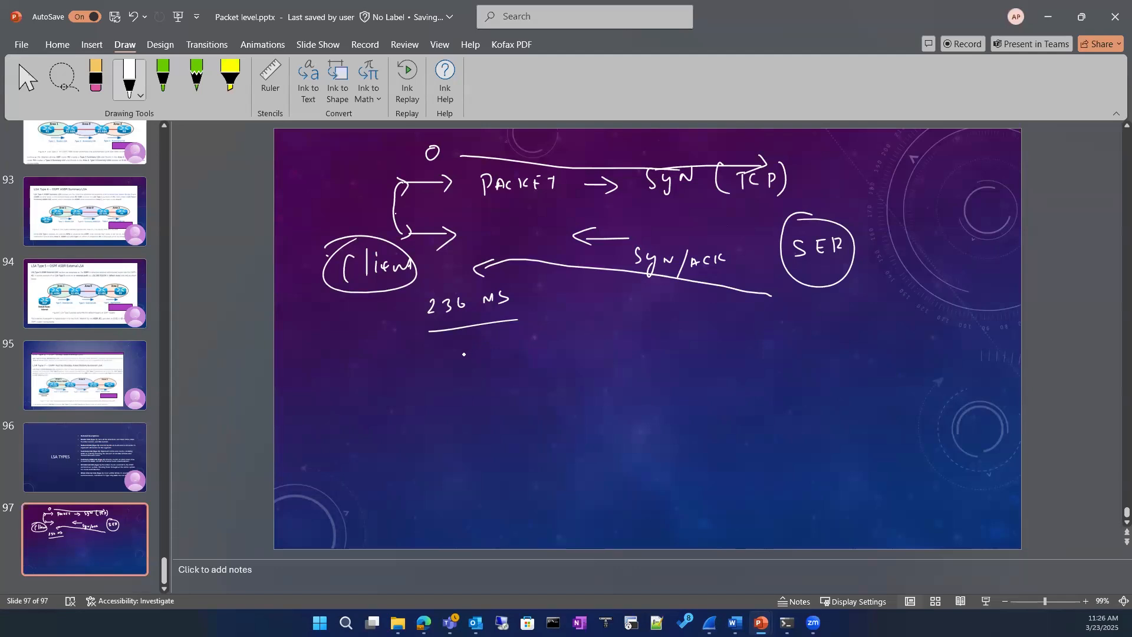
{"action": "mouse_move", "coordinate": [459, 389]}
{"action": "left_mouse_down"}
{"action": "mouse_move", "coordinate": [455, 412]}
{"action": "mouse_move", "coordinate": [467, 386]}
{"action": "mouse_move", "coordinate": [493, 414]}
{"action": "mouse_move", "coordinate": [586, 391]}
{"action": "left_mouse_up"}
{"action": "mouse_move", "coordinate": [512, 364]}
{"action": "left_mouse_down"}
{"action": "mouse_move", "coordinate": [531, 425]}
{"action": "mouse_move", "coordinate": [515, 366]}
{"action": "left_mouse_up"}
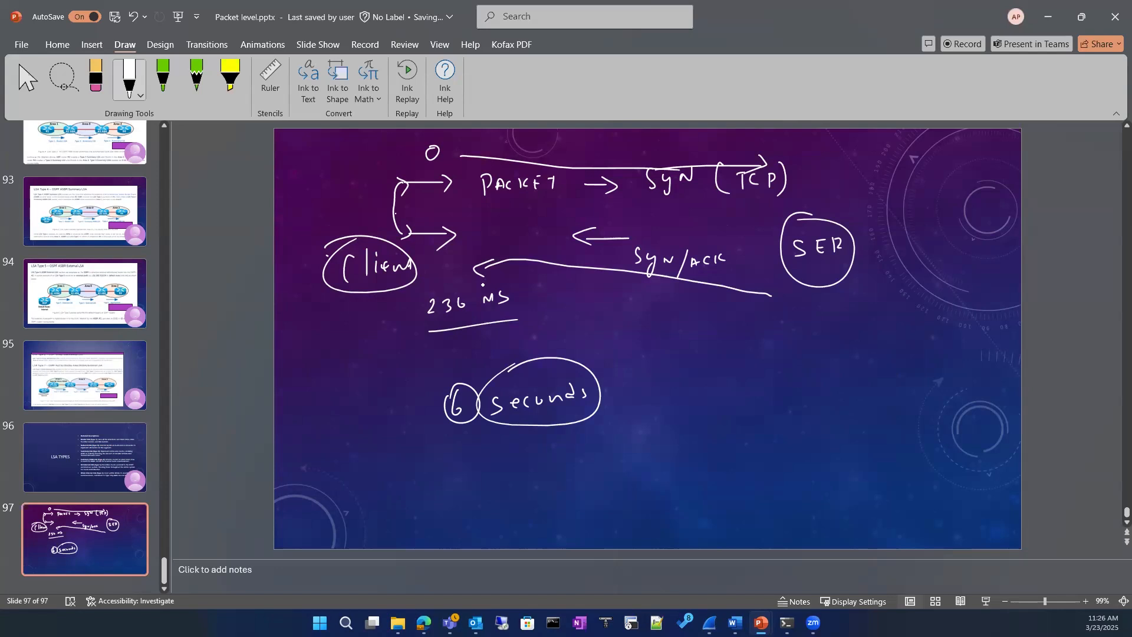
{"action": "mouse_move", "coordinate": [334, 354]}
{"action": "left_mouse_down"}
{"action": "mouse_move", "coordinate": [335, 370]}
{"action": "mouse_move", "coordinate": [389, 357]}
{"action": "left_mouse_up"}
{"action": "mouse_move", "coordinate": [380, 341]}
{"action": "left_mouse_down"}
{"action": "mouse_move", "coordinate": [327, 362]}
{"action": "mouse_move", "coordinate": [357, 354]}
{"action": "left_mouse_up"}
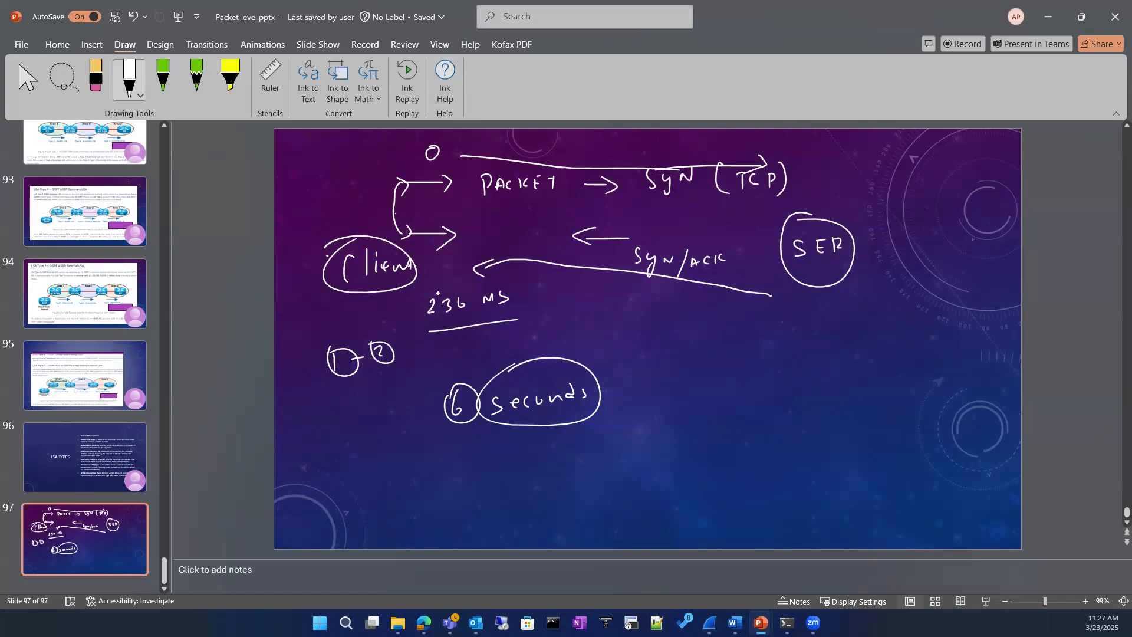
Circle the handwritten 236, write "RTT", and draw a long forward arrow with a return arrow beneath it
{"action": "left_click_drag", "start_coordinate": [440, 273], "coordinate": [420, 307]}
{"action": "mouse_move", "coordinate": [635, 329]}
{"action": "left_mouse_down"}
{"action": "mouse_move", "coordinate": [635, 353]}
{"action": "mouse_move", "coordinate": [667, 348]}
{"action": "left_mouse_up"}
{"action": "left_click_drag", "start_coordinate": [672, 327], "coordinate": [682, 342]}
{"action": "mouse_move", "coordinate": [650, 402]}
{"action": "left_mouse_down"}
{"action": "mouse_move", "coordinate": [855, 392]}
{"action": "mouse_move", "coordinate": [836, 402]}
{"action": "left_mouse_up"}
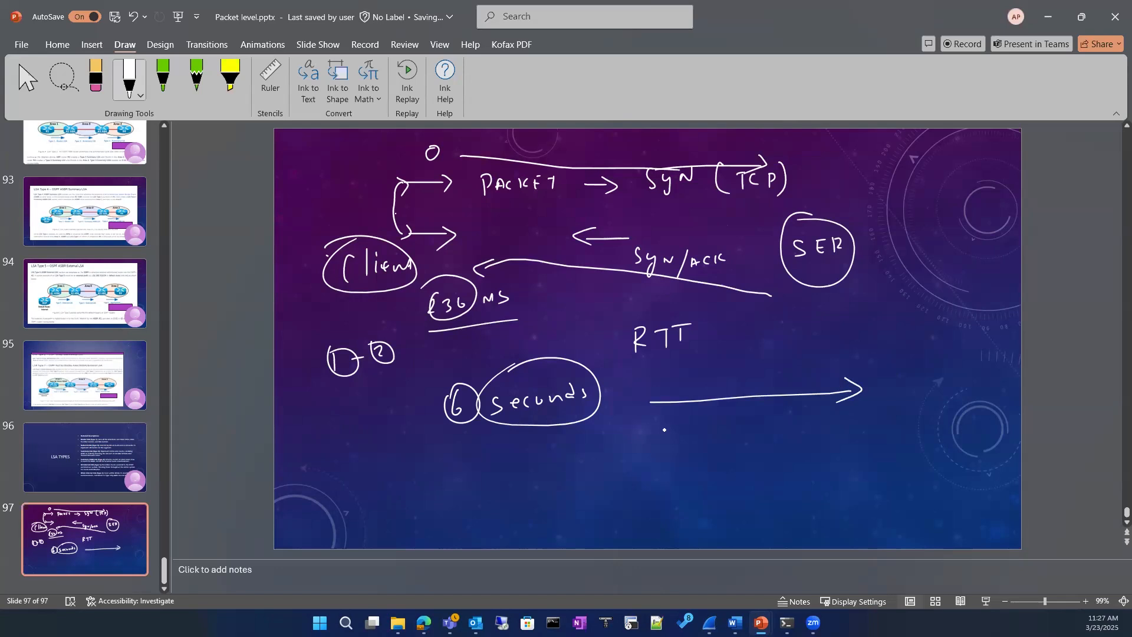
{"action": "mouse_move", "coordinate": [664, 431]}
{"action": "left_mouse_down"}
{"action": "mouse_move", "coordinate": [881, 417]}
{"action": "mouse_move", "coordinate": [681, 454]}
{"action": "left_mouse_up"}
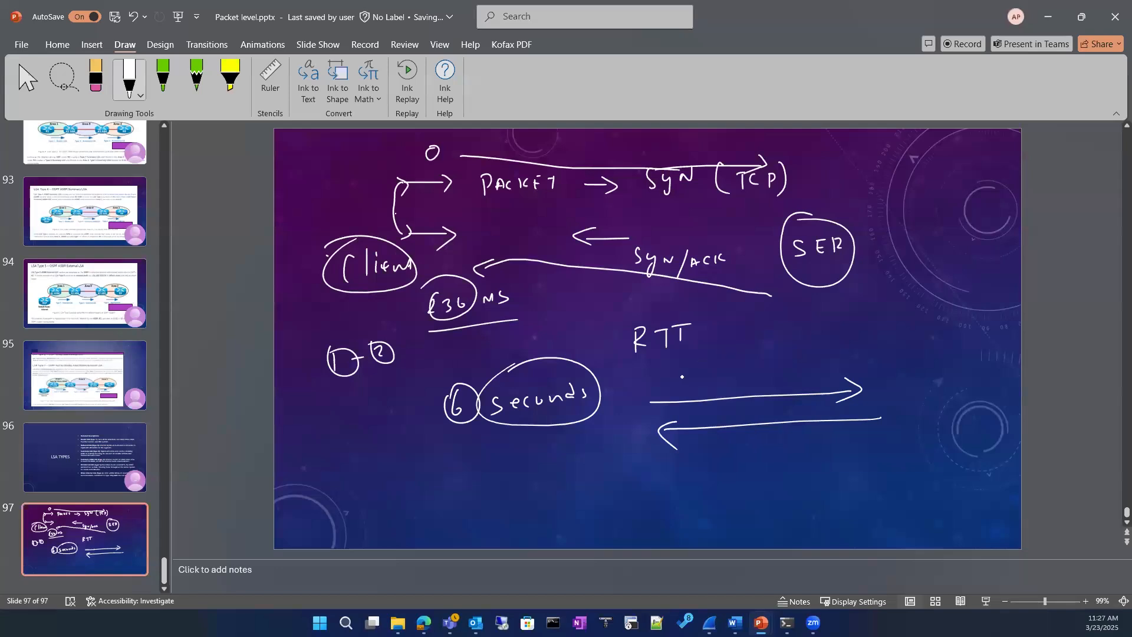
Label the ends of both RTT arrows with S and P, circling each S
{"action": "mouse_move", "coordinate": [662, 380]}
{"action": "left_mouse_down"}
{"action": "mouse_move", "coordinate": [652, 399]}
{"action": "mouse_move", "coordinate": [674, 367]}
{"action": "left_mouse_up"}
{"action": "left_click_drag", "start_coordinate": [858, 355], "coordinate": [861, 375]}
{"action": "left_click_drag", "start_coordinate": [848, 353], "coordinate": [859, 369]}
{"action": "left_click_drag", "start_coordinate": [872, 435], "coordinate": [872, 449]}
{"action": "left_click_drag", "start_coordinate": [873, 430], "coordinate": [875, 441]}
{"action": "left_click_drag", "start_coordinate": [703, 445], "coordinate": [695, 460]}
{"action": "left_click_drag", "start_coordinate": [681, 441], "coordinate": [696, 435]}
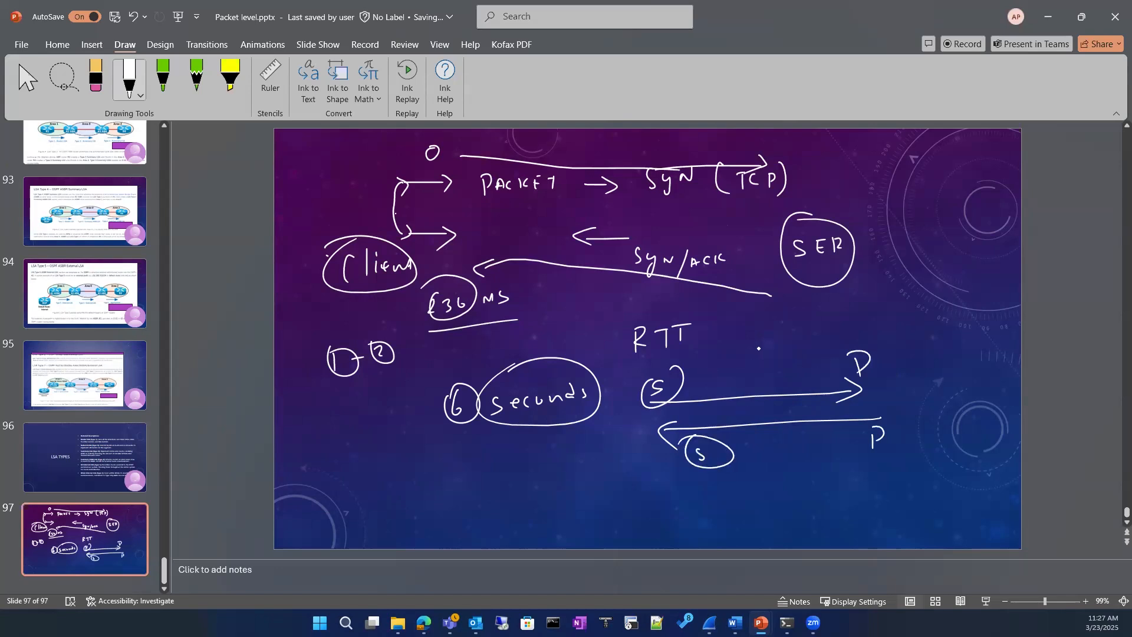
Draw a short arrow after RTT and write a circled 236 above the forward arrow
{"action": "left_click_drag", "start_coordinate": [712, 329], "coordinate": [723, 327]}
{"action": "left_click_drag", "start_coordinate": [722, 320], "coordinate": [724, 331]}
{"action": "mouse_move", "coordinate": [749, 373]}
{"action": "left_mouse_down"}
{"action": "mouse_move", "coordinate": [766, 384]}
{"action": "mouse_move", "coordinate": [783, 369]}
{"action": "left_mouse_up"}
{"action": "mouse_move", "coordinate": [752, 352]}
{"action": "left_mouse_down"}
{"action": "mouse_move", "coordinate": [766, 394]}
{"action": "mouse_move", "coordinate": [736, 361]}
{"action": "mouse_move", "coordinate": [781, 385]}
{"action": "left_mouse_up"}
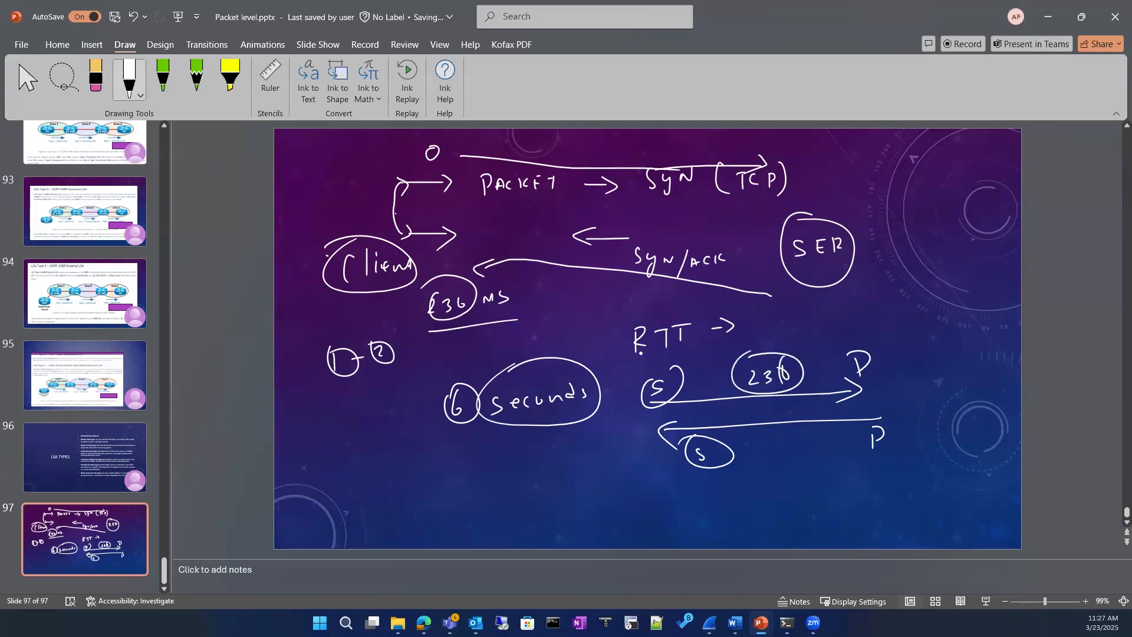
{"action": "left_click_drag", "start_coordinate": [637, 348], "coordinate": [643, 360]}
Delete all the handwritten ink from slide 97
{"action": "left_click", "coordinate": [95, 79]}
{"action": "left_click_drag", "start_coordinate": [484, 270], "coordinate": [494, 282]}
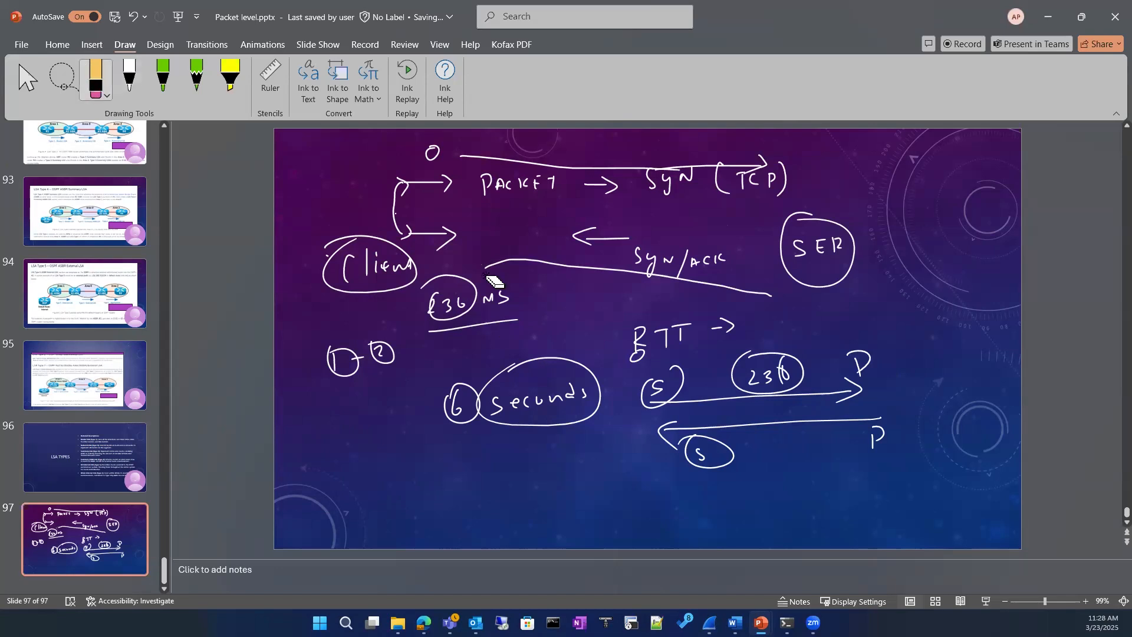
{"action": "key", "text": "ctrl+a"}
{"action": "key", "text": "Delete"}
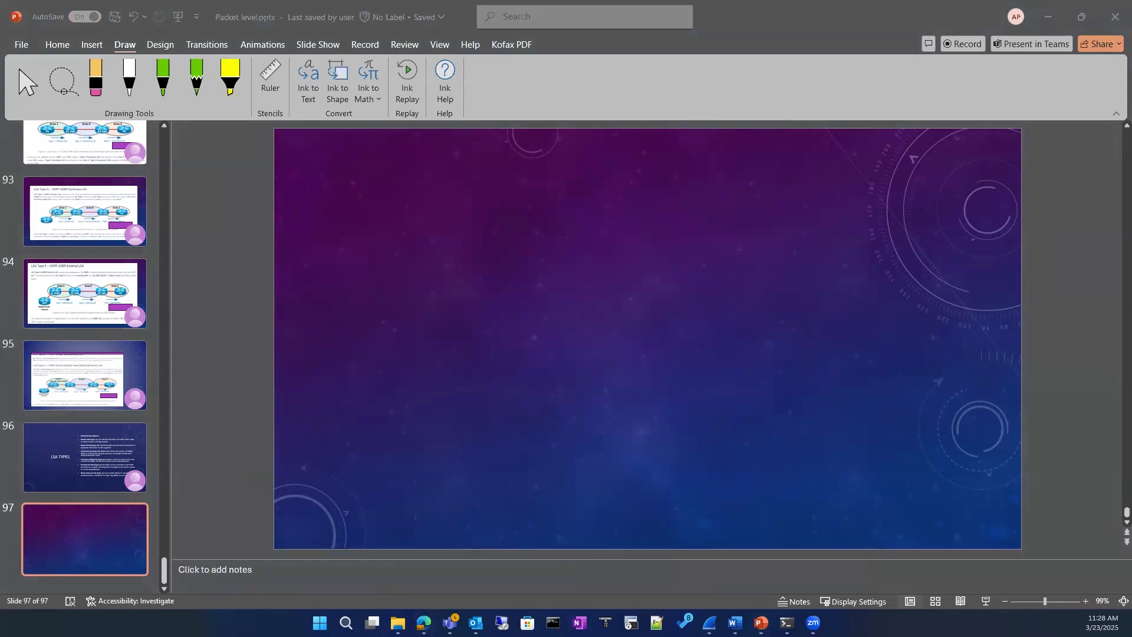
Switch back to Wireshark and select the duplicate ACK packet 12756 further down the TCP stream
{"action": "left_click", "coordinate": [709, 624]}
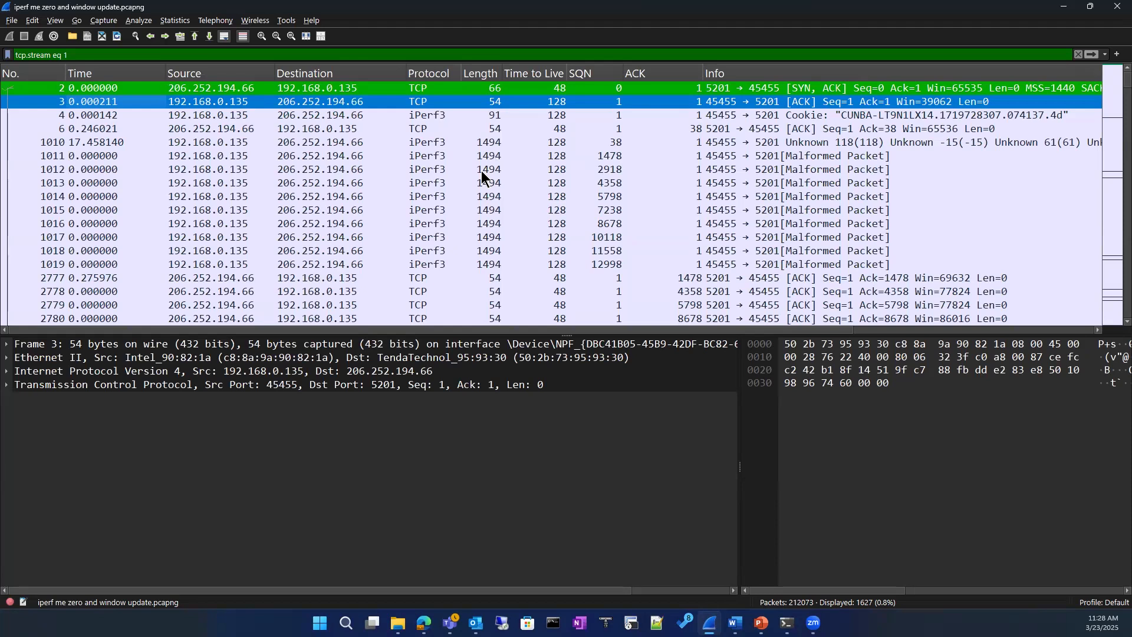
{"action": "scroll", "coordinate": [441, 223], "scroll_direction": "down", "scroll_amount": 3}
{"action": "scroll", "coordinate": [442, 223], "scroll_direction": "up", "scroll_amount": 3}
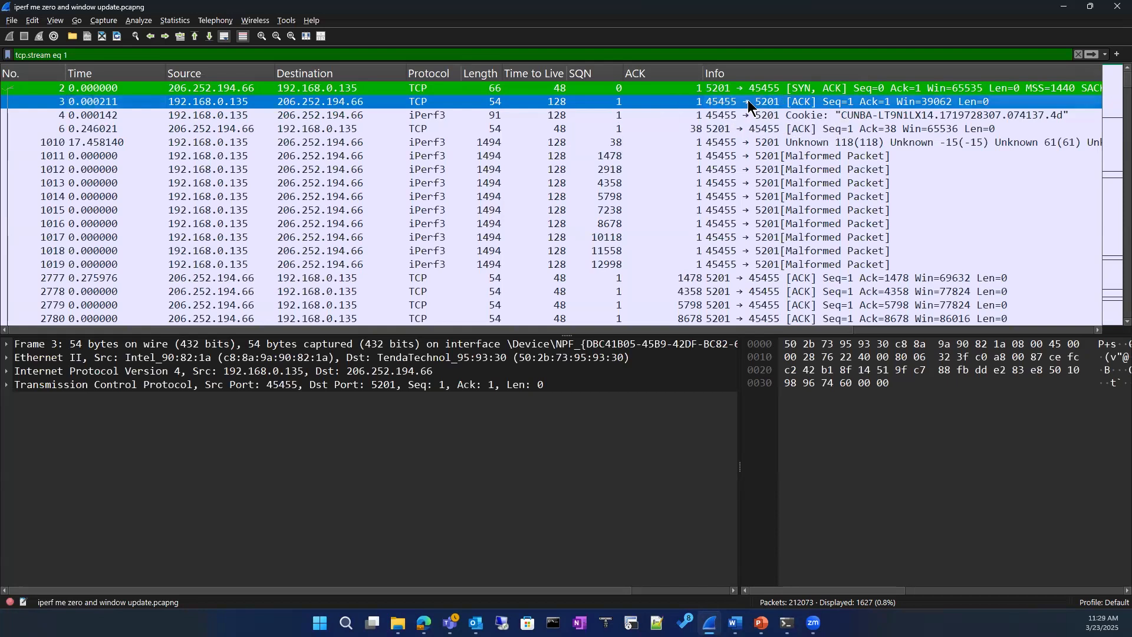
{"action": "scroll", "coordinate": [550, 211], "scroll_direction": "down", "scroll_amount": 20}
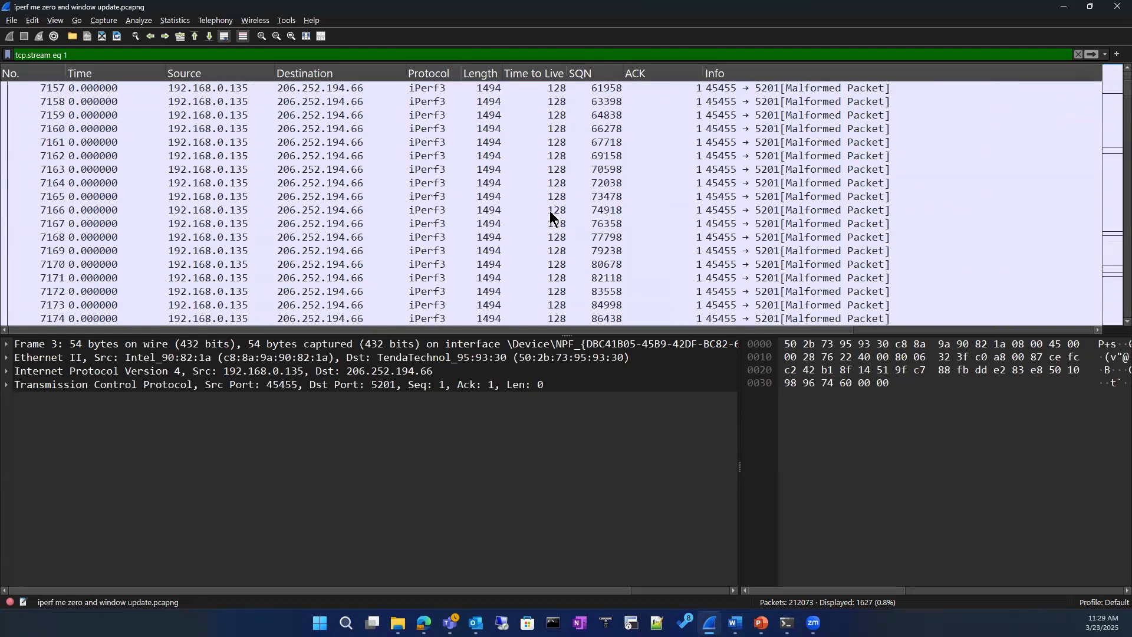
{"action": "scroll", "coordinate": [550, 210], "scroll_direction": "down", "scroll_amount": 12}
{"action": "scroll", "coordinate": [550, 211], "scroll_direction": "up", "scroll_amount": 5}
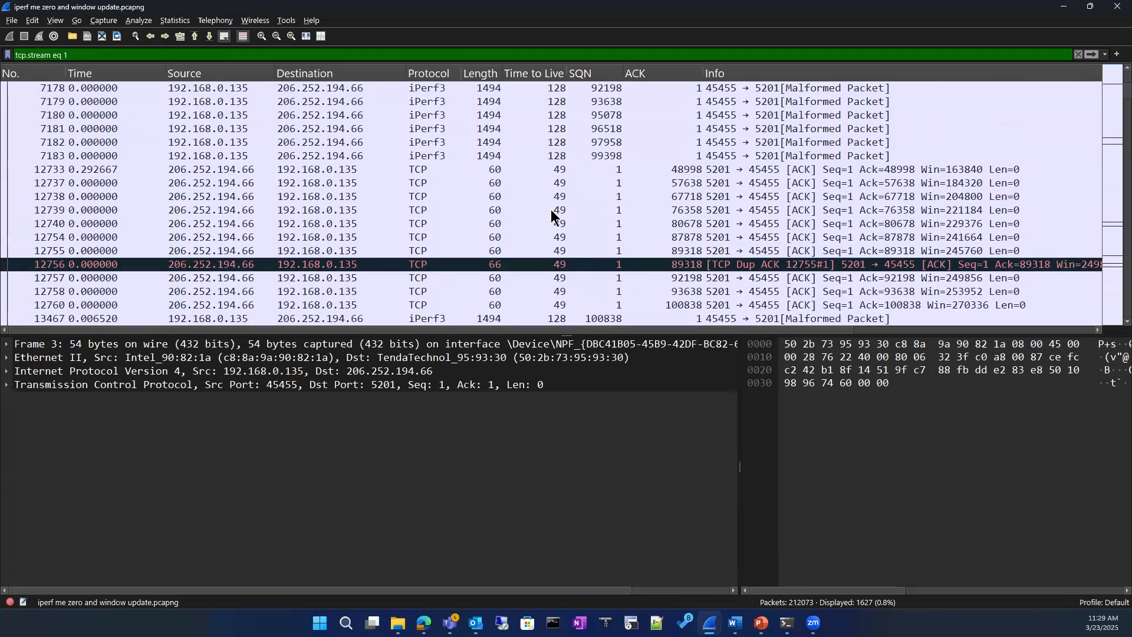
{"action": "left_click", "coordinate": [117, 264]}
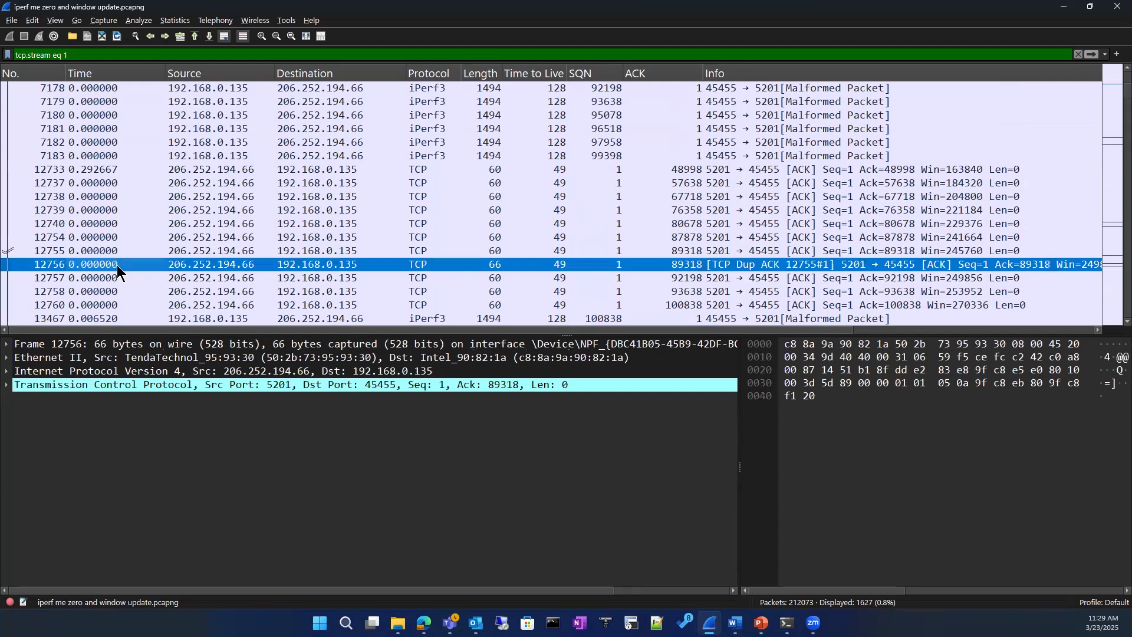
{"action": "left_click", "coordinate": [230, 403]}
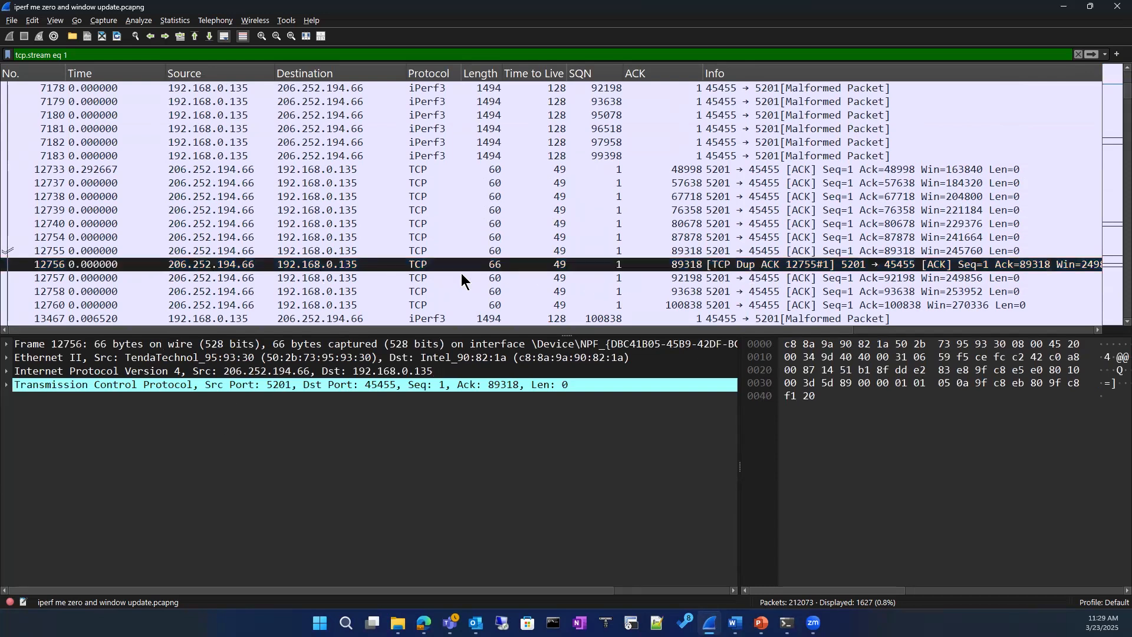
Replace the stream filter text in the display filter with "tcp"
{"action": "left_click_drag", "start_coordinate": [82, 54], "coordinate": [62, 54]}
{"action": "left_click_drag", "start_coordinate": [111, 84], "coordinate": [13, 59]}
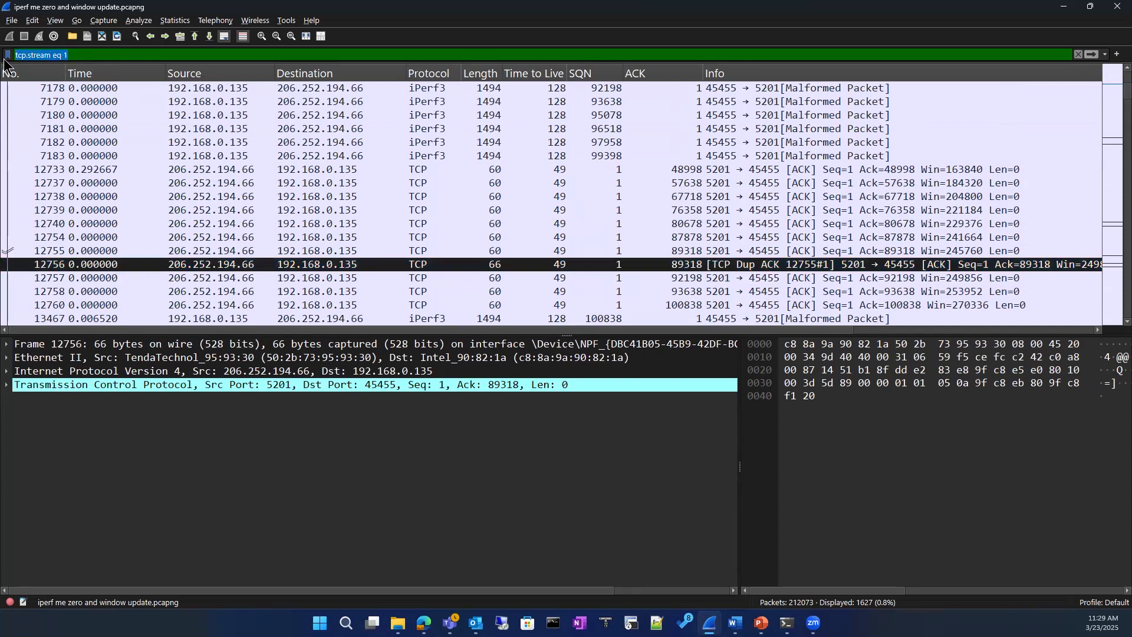
{"action": "type", "text": "tcp"}
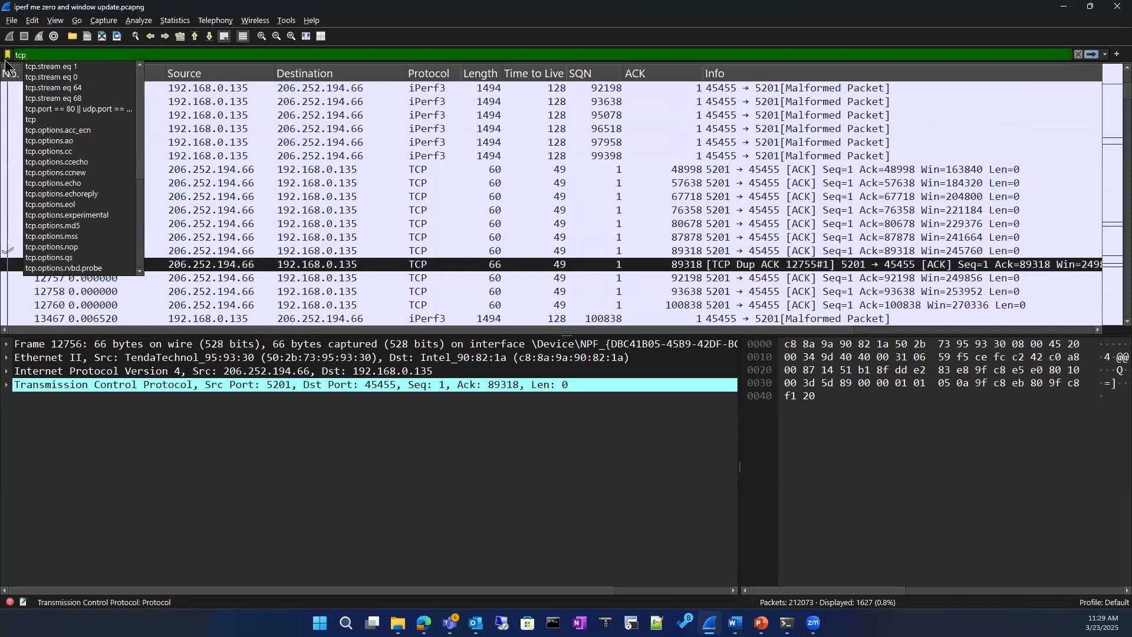
{"action": "type", "text": ".anayals"}
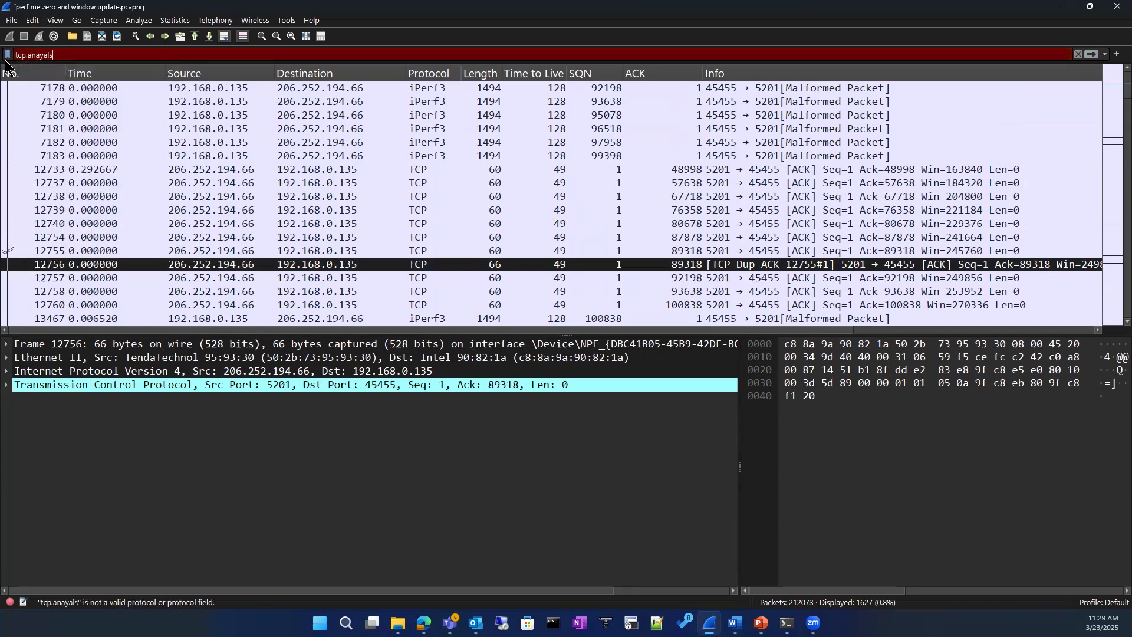
{"action": "type", "text": "o"}
{"action": "key", "text": "BackSpace"}
{"action": "type", "text": "is"}
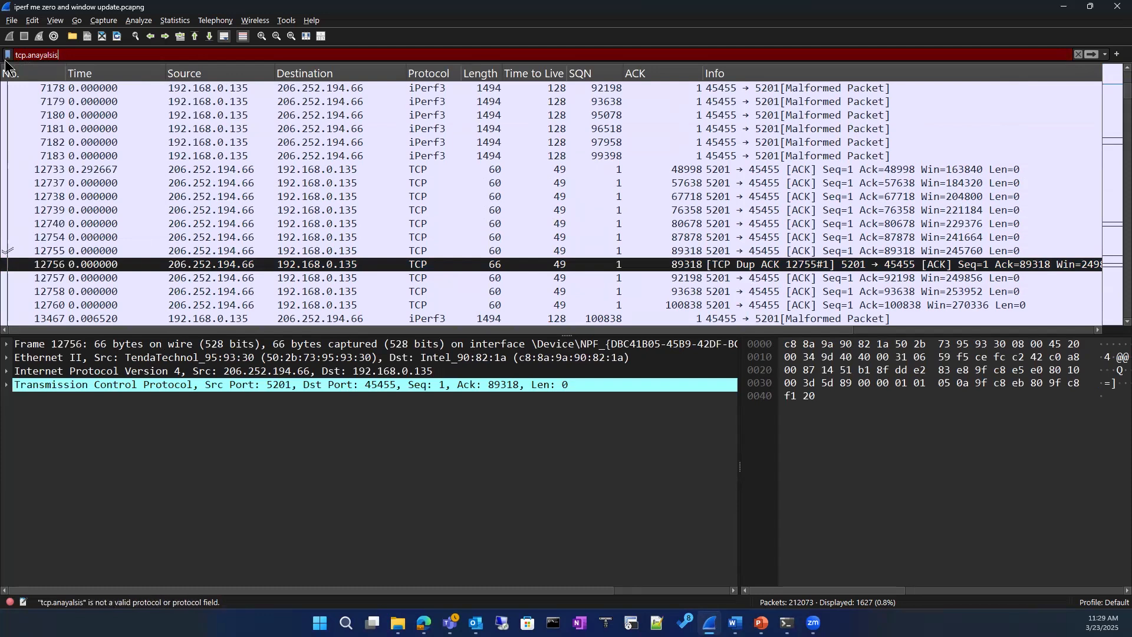
{"action": "type", "text": ".flags"}
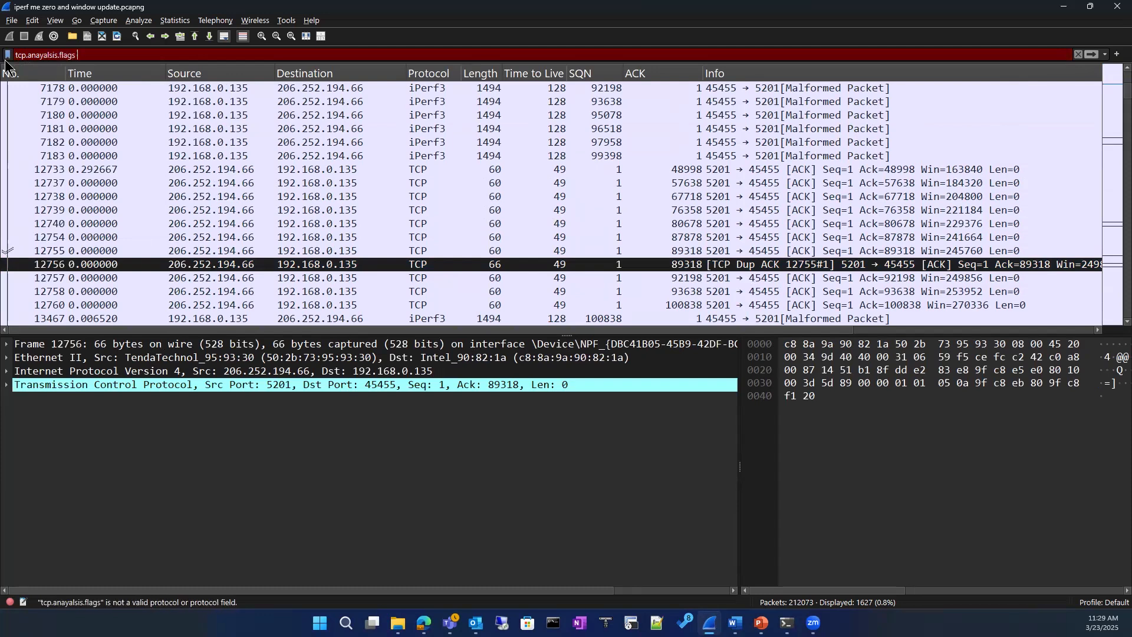
{"action": "key", "text": "BackSpace"}
{"action": "key", "text": "BackSpace"}
{"action": "key", "text": "BackSpace"}
{"action": "key", "text": "BackSpace"}
{"action": "key", "text": "BackSpace"}
{"action": "key", "text": "BackSpace"}
{"action": "key", "text": "BackSpace"}
{"action": "key", "text": "BackSpace"}
{"action": "key", "text": "BackSpace"}
{"action": "key", "text": "BackSpace"}
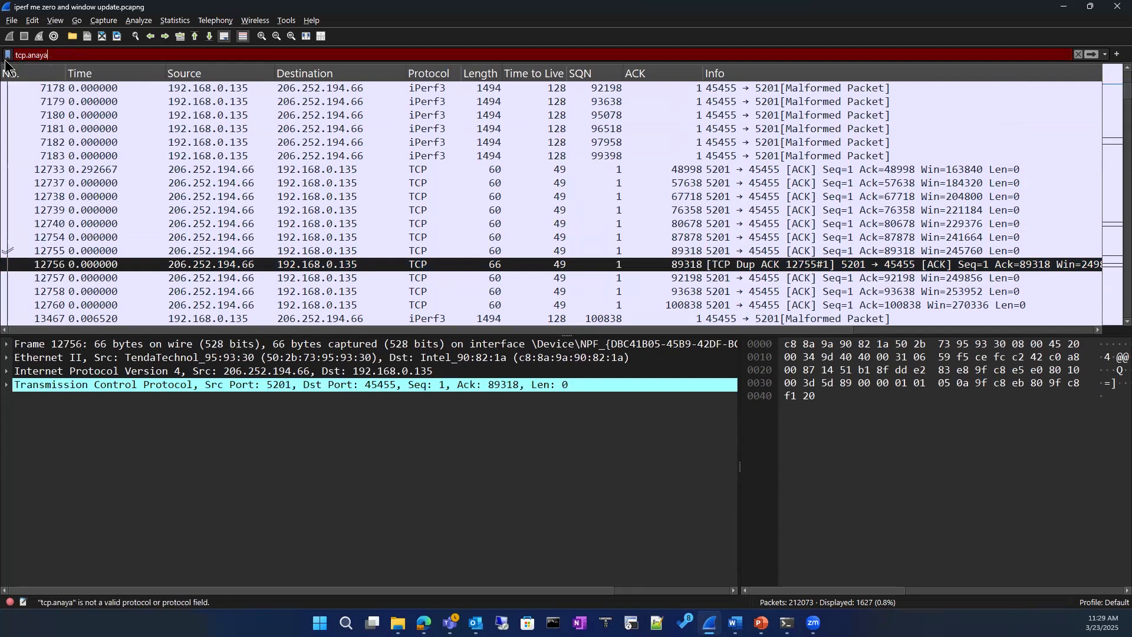
{"action": "key", "text": "BackSpace"}
{"action": "key", "text": "BackSpace"}
{"action": "key", "text": "BackSpace"}
{"action": "key", "text": "BackSpace"}
{"action": "key", "text": "BackSpace"}
{"action": "key", "text": "BackSpace"}
Complete the display filter as tcp.analysis.flags and apply it to the capture
{"action": "type", "text": "."}
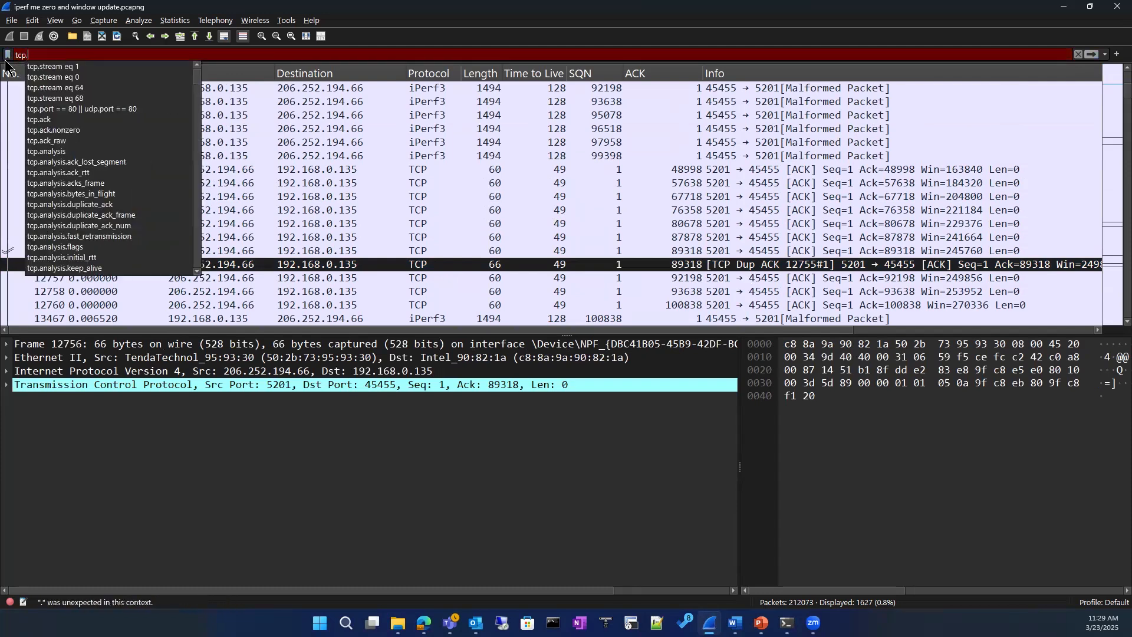
{"action": "type", "text": "an"}
{"action": "key", "text": "Down"}
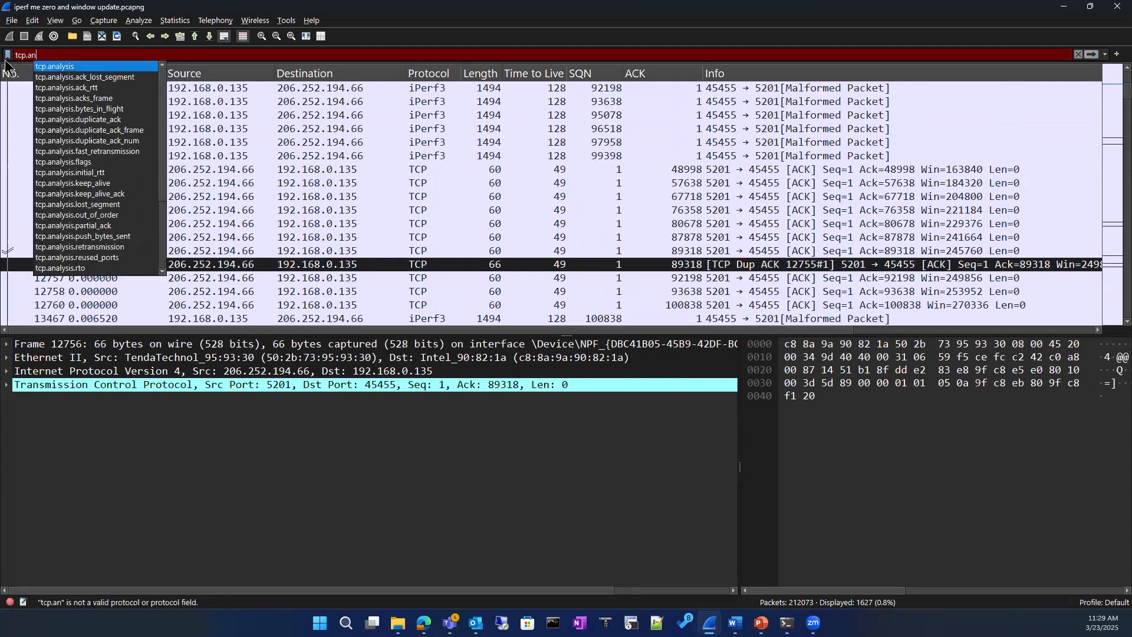
{"action": "key", "text": "Return"}
{"action": "type", "text": "."}
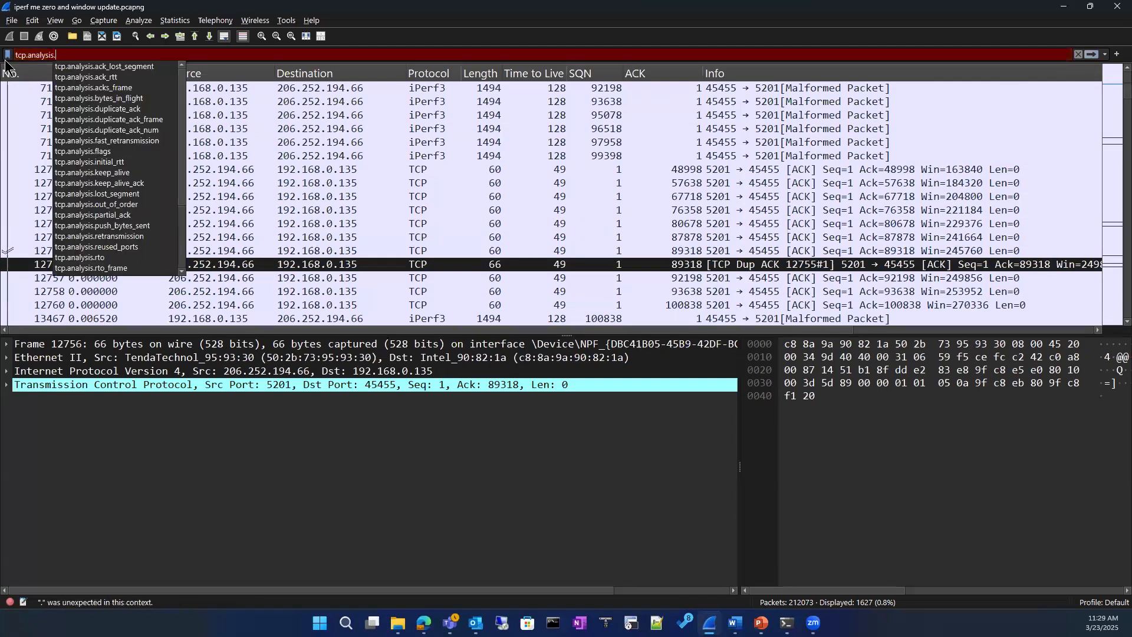
{"action": "type", "text": "fl"}
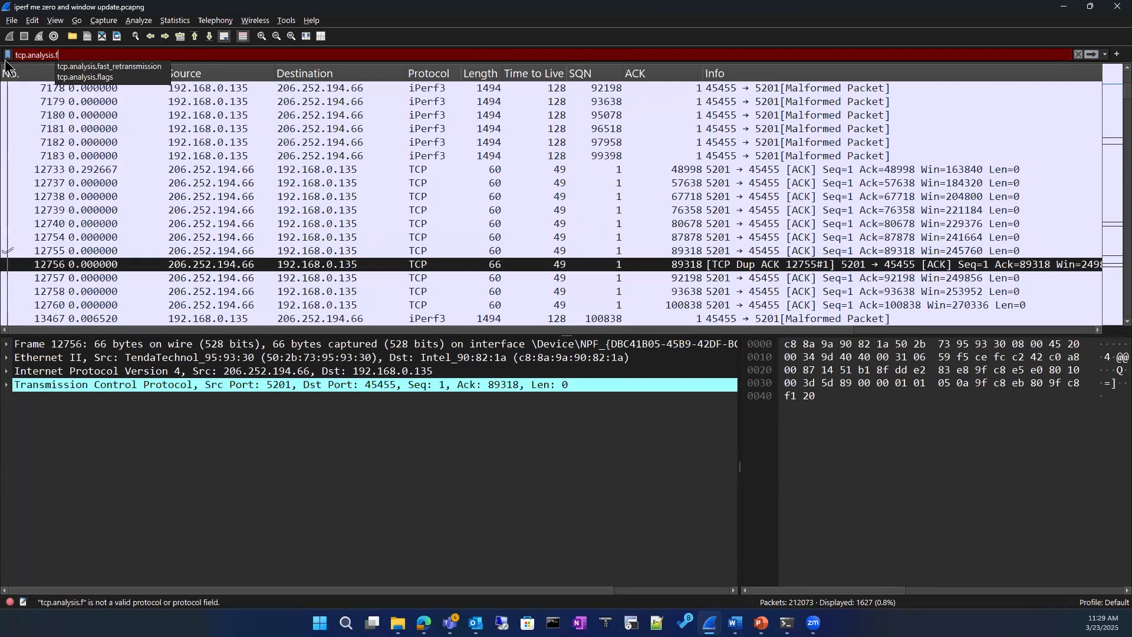
{"action": "key", "text": "Down"}
{"action": "key", "text": "Return"}
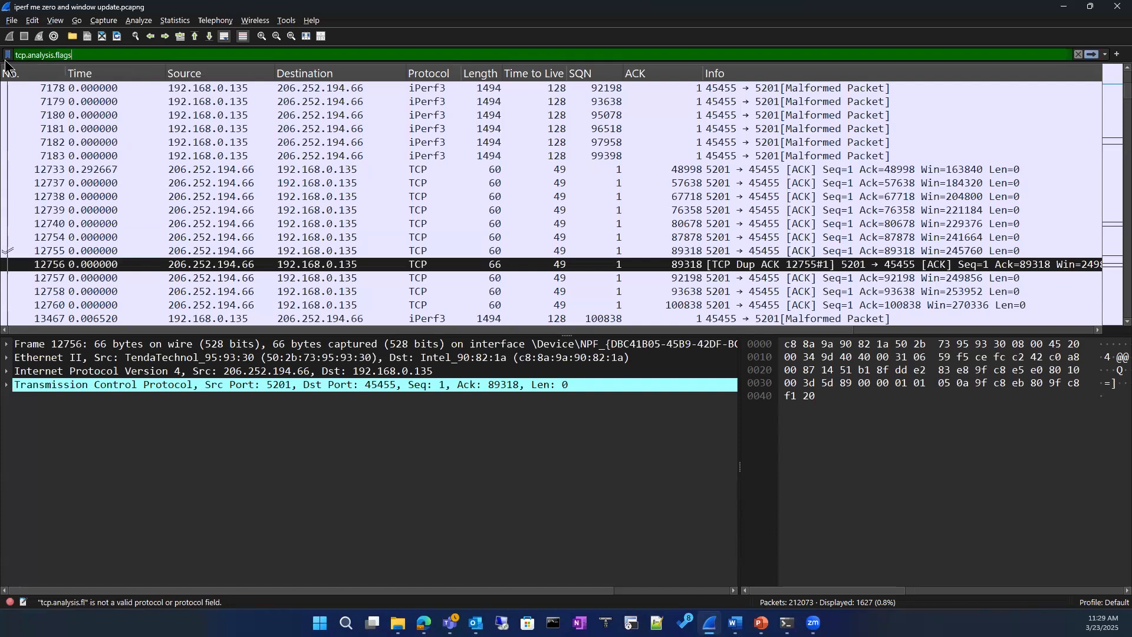
{"action": "key", "text": "Return"}
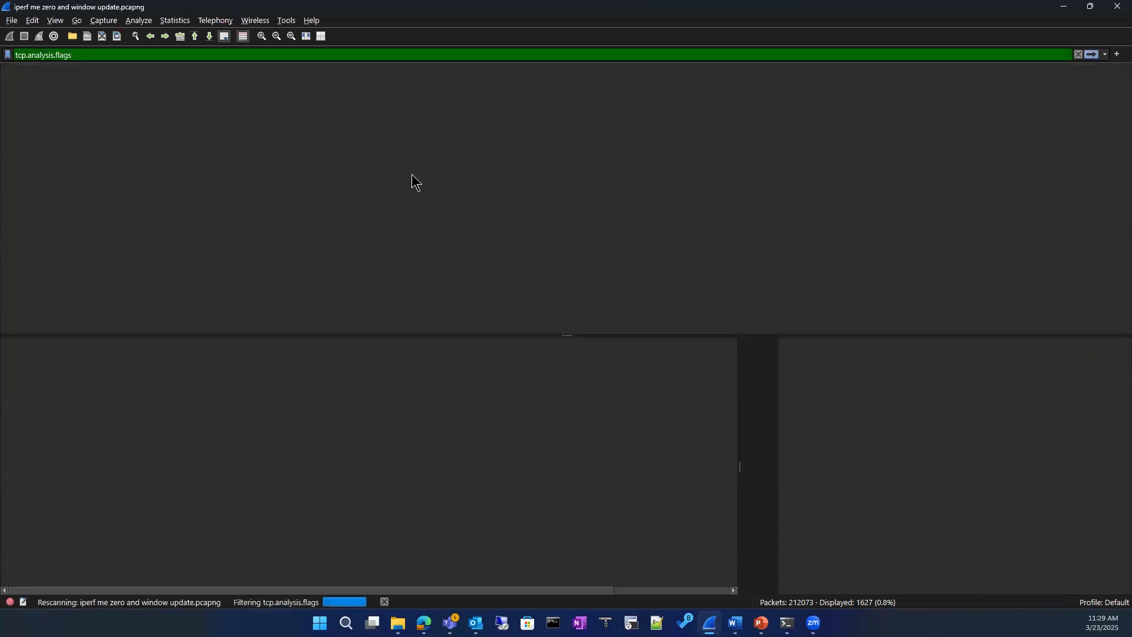
Examine the filtered packet list from its beginning for unseen segments, duplicate ACKs and retransmissions flagged by the TCP analysis
{"action": "scroll", "coordinate": [396, 230], "scroll_direction": "up", "scroll_amount": 15}
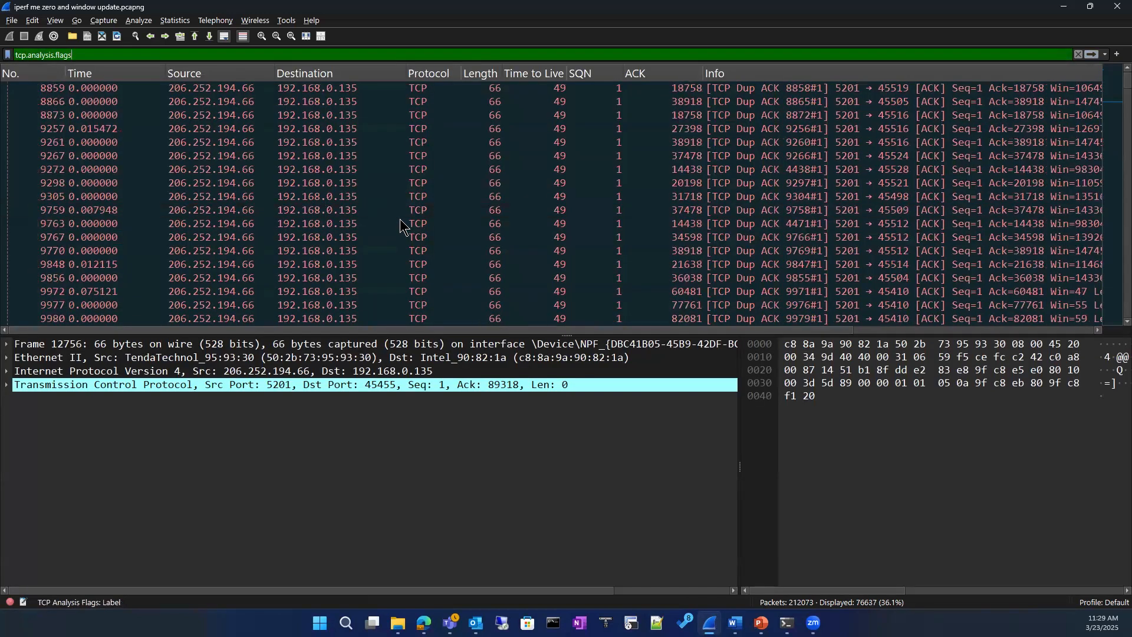
{"action": "scroll", "coordinate": [400, 217], "scroll_direction": "up", "scroll_amount": 8}
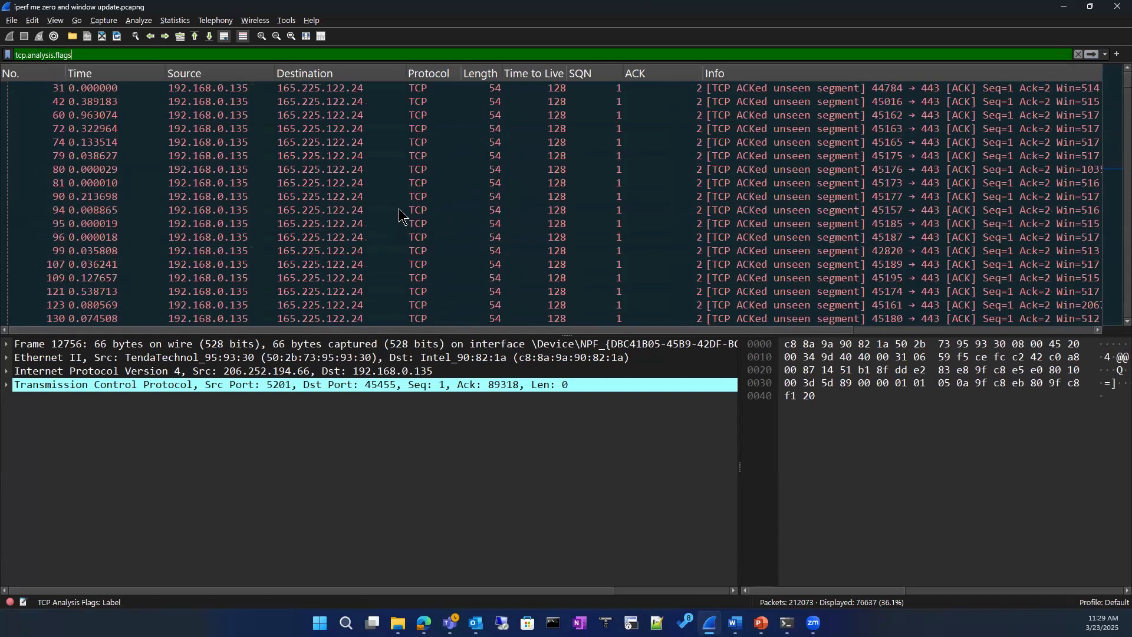
{"action": "scroll", "coordinate": [402, 212], "scroll_direction": "down", "scroll_amount": 15}
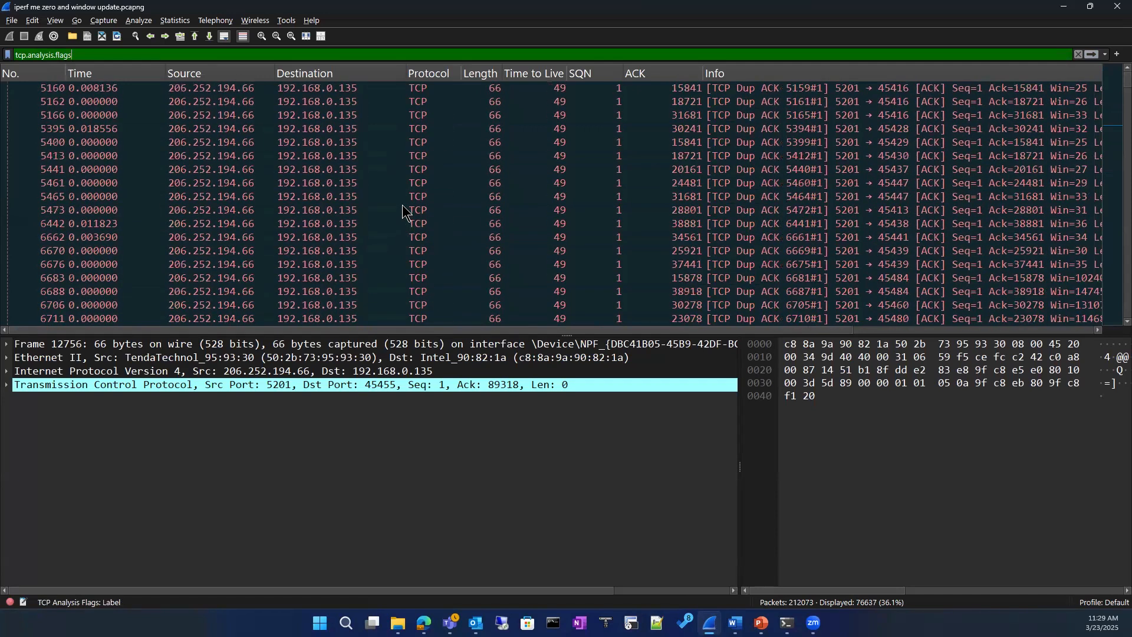
{"action": "scroll", "coordinate": [403, 211], "scroll_direction": "down", "scroll_amount": 4}
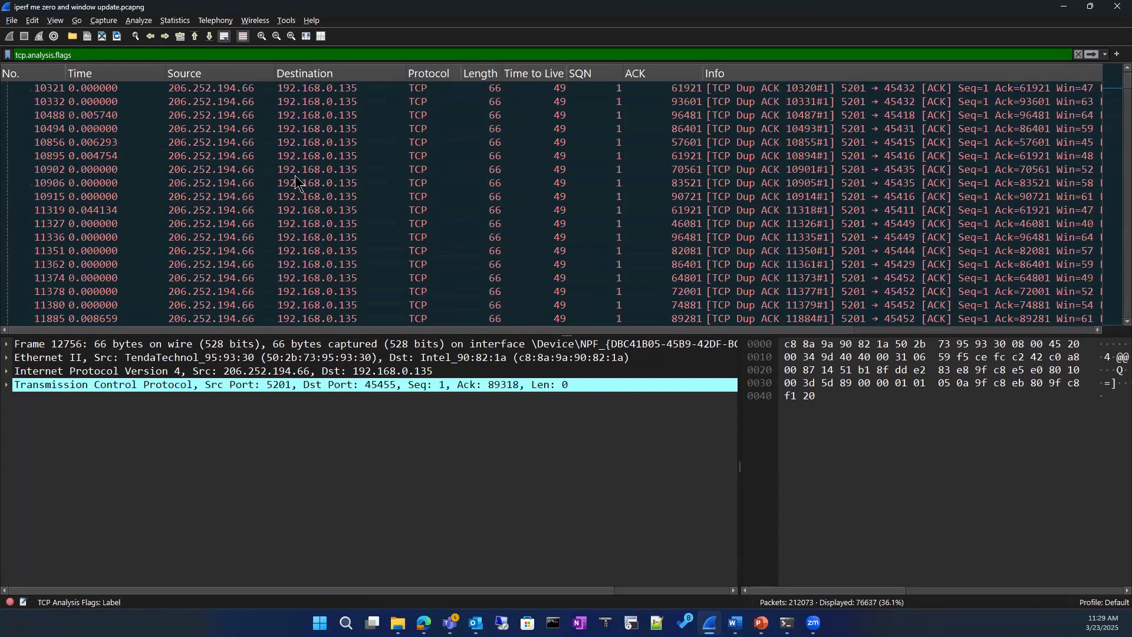
{"action": "scroll", "coordinate": [333, 236], "scroll_direction": "down", "scroll_amount": 20}
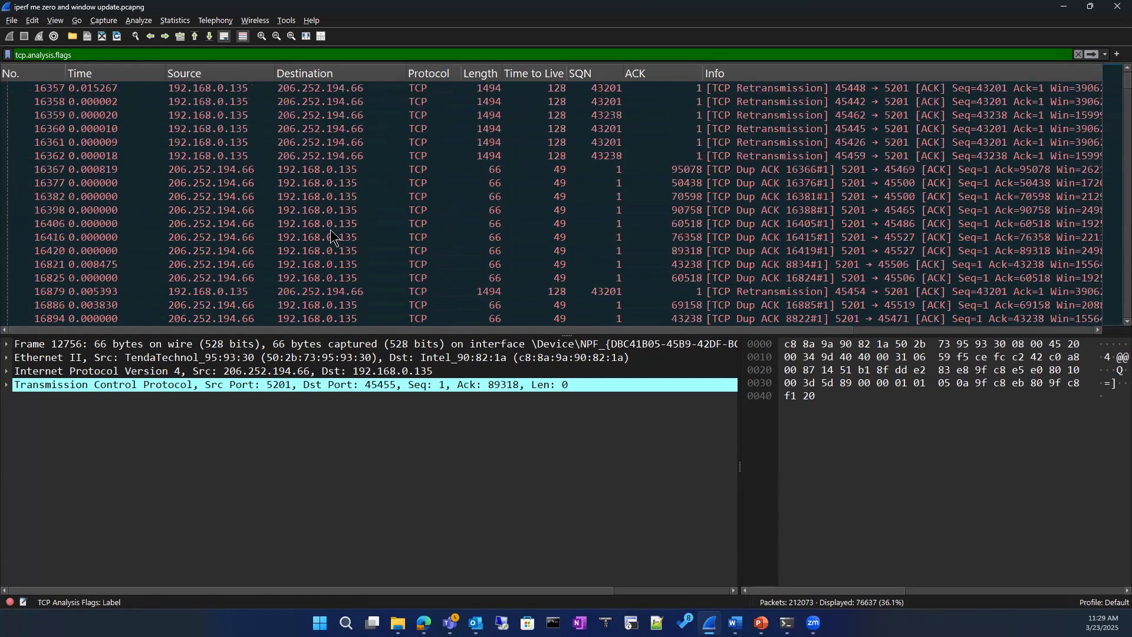
{"action": "scroll", "coordinate": [330, 236], "scroll_direction": "down", "scroll_amount": 20}
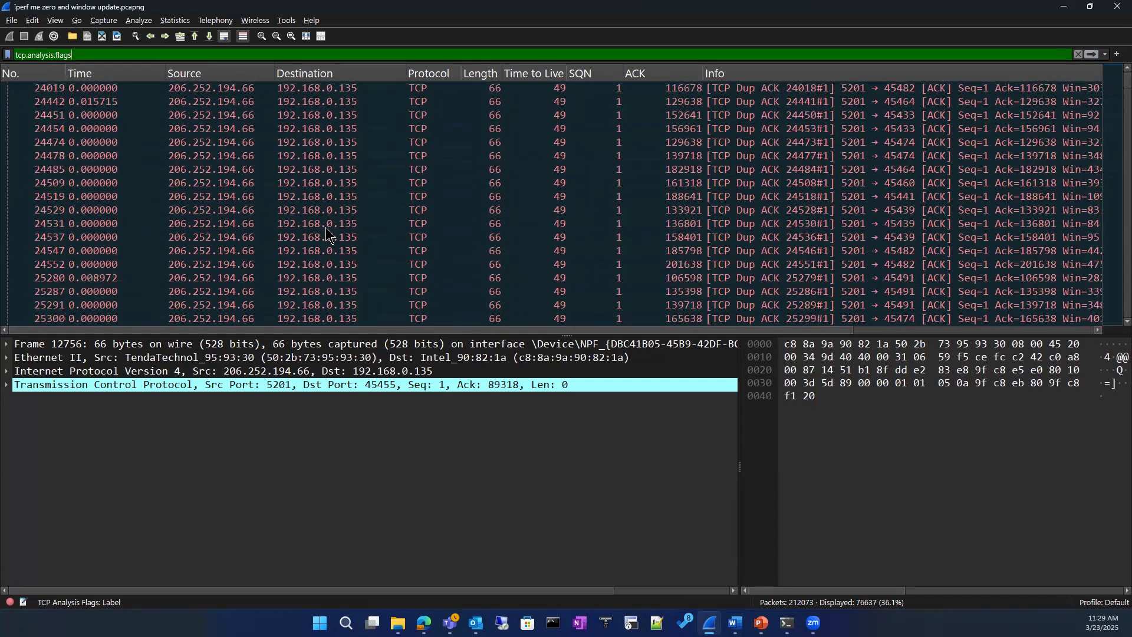
{"action": "scroll", "coordinate": [328, 236], "scroll_direction": "down", "scroll_amount": 1}
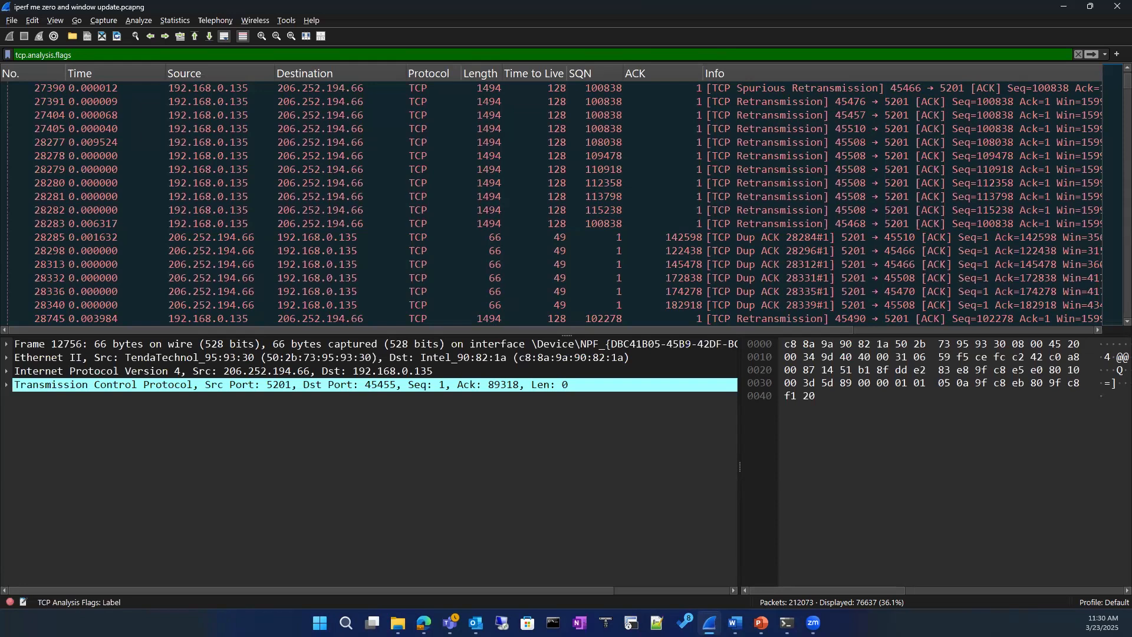
{"action": "scroll", "coordinate": [425, 268], "scroll_direction": "down", "scroll_amount": 10}
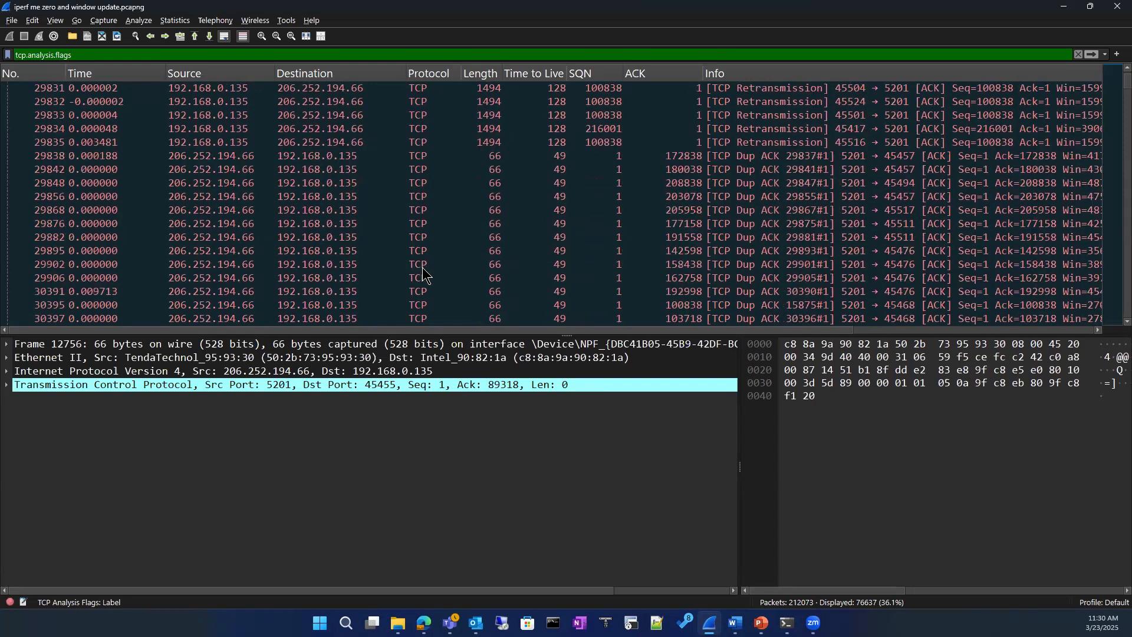
{"action": "scroll", "coordinate": [423, 272], "scroll_direction": "down", "scroll_amount": 10}
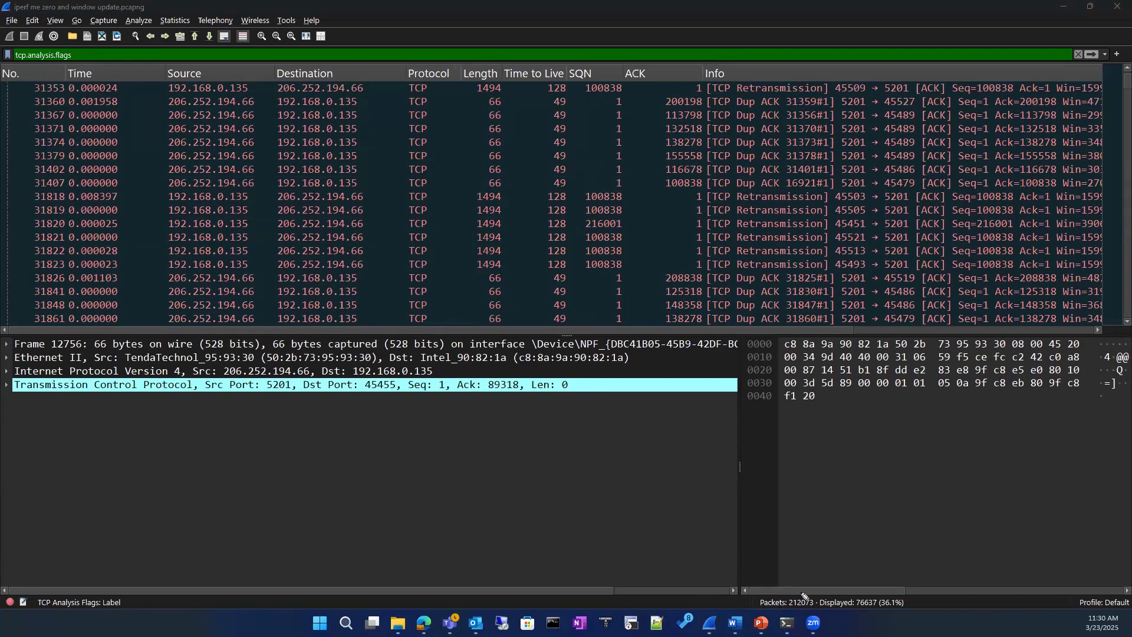
Circle the packet counts and displayed percentage in ink, underline the tcp.analysis.flags filter, and clear the ink
{"action": "mouse_move", "coordinate": [780, 586]}
{"action": "left_mouse_down"}
{"action": "mouse_move", "coordinate": [760, 613]}
{"action": "mouse_move", "coordinate": [855, 622]}
{"action": "mouse_move", "coordinate": [908, 575]}
{"action": "mouse_move", "coordinate": [778, 576]}
{"action": "left_mouse_up"}
{"action": "mouse_move", "coordinate": [898, 588]}
{"action": "left_mouse_down"}
{"action": "mouse_move", "coordinate": [882, 594]}
{"action": "mouse_move", "coordinate": [915, 608]}
{"action": "mouse_move", "coordinate": [902, 588]}
{"action": "left_mouse_up"}
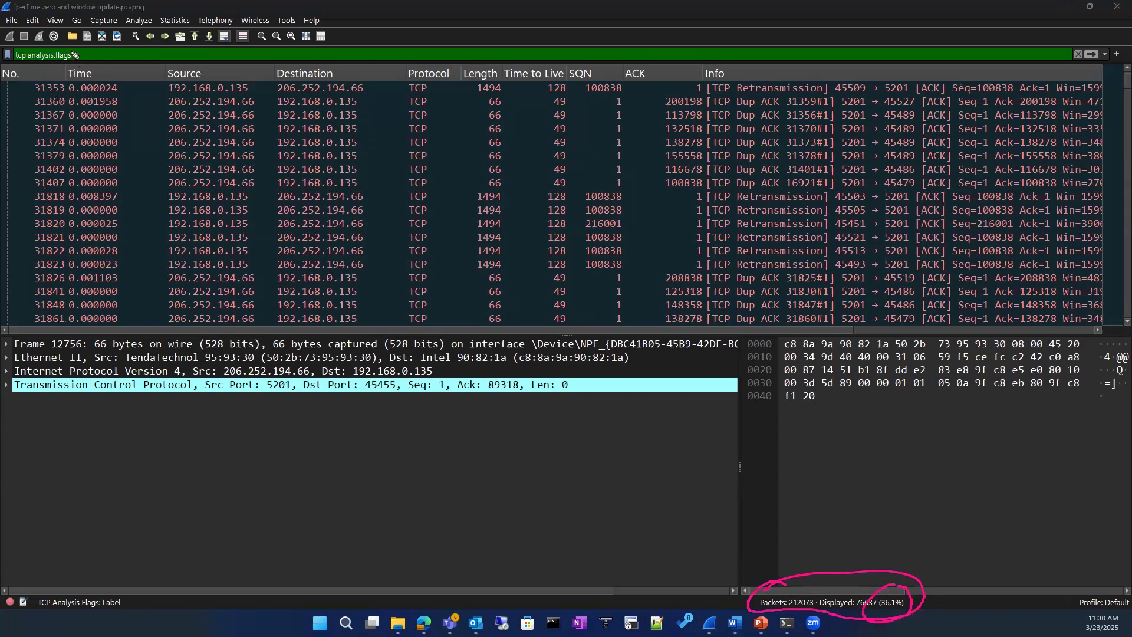
{"action": "mouse_move", "coordinate": [29, 59]}
{"action": "left_mouse_down"}
{"action": "mouse_move", "coordinate": [23, 45]}
{"action": "mouse_move", "coordinate": [66, 59]}
{"action": "left_mouse_up"}
{"action": "key", "text": "e"}
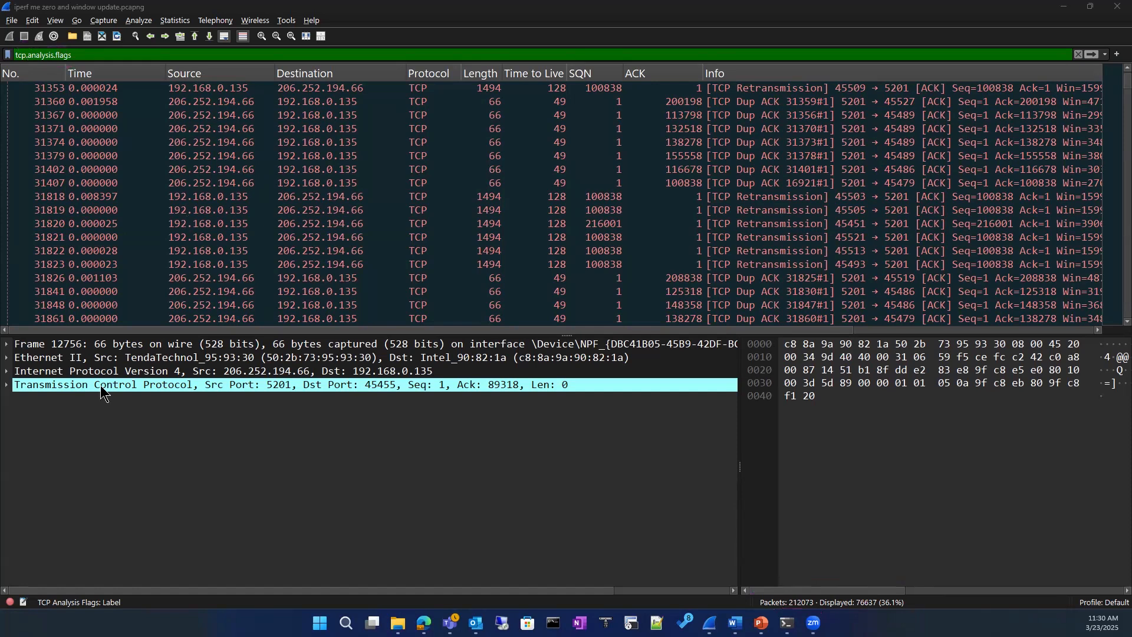
Open the Expert Information for the filtered packets and expand the TCP Zero Window segment warning
{"action": "left_click", "coordinate": [10, 602]}
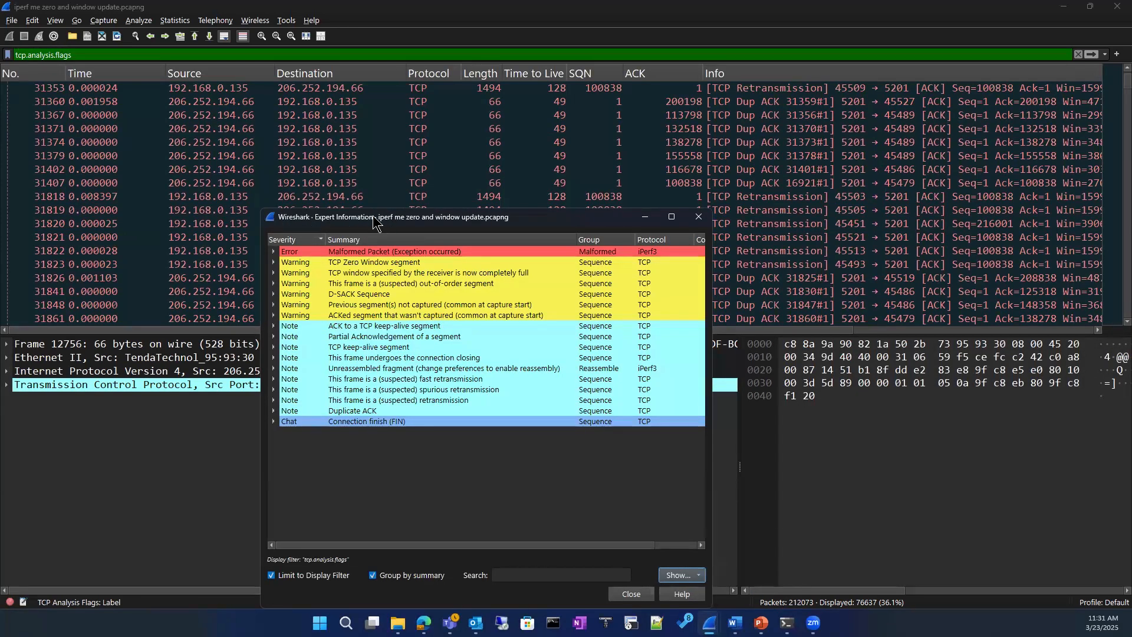
{"action": "left_click_drag", "start_coordinate": [374, 221], "coordinate": [377, 130]}
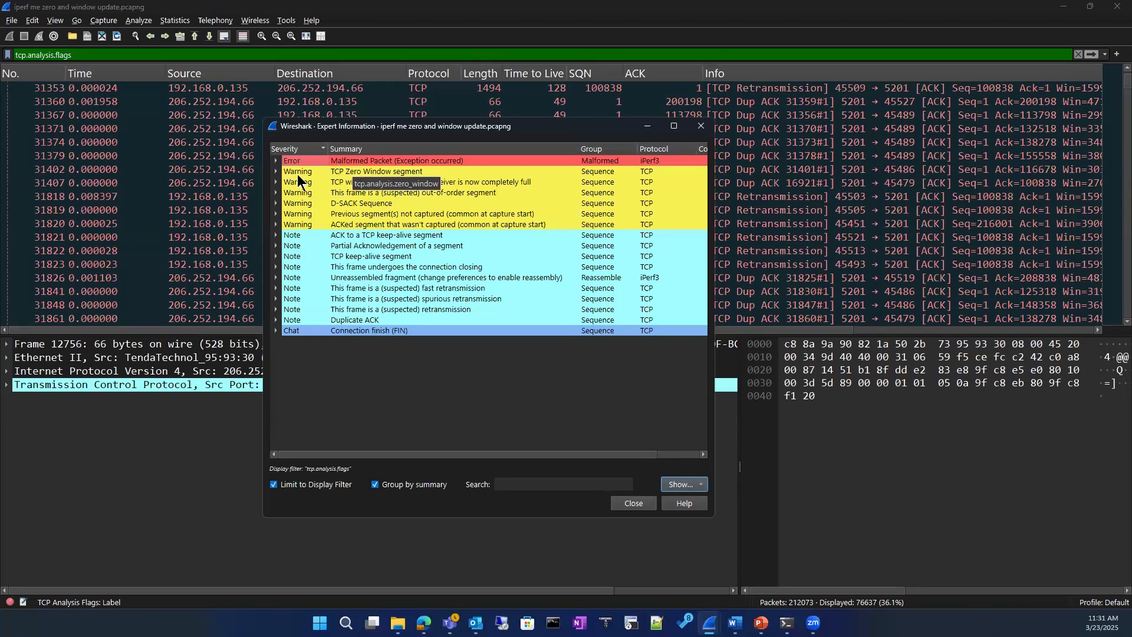
{"action": "left_click", "coordinate": [275, 171]}
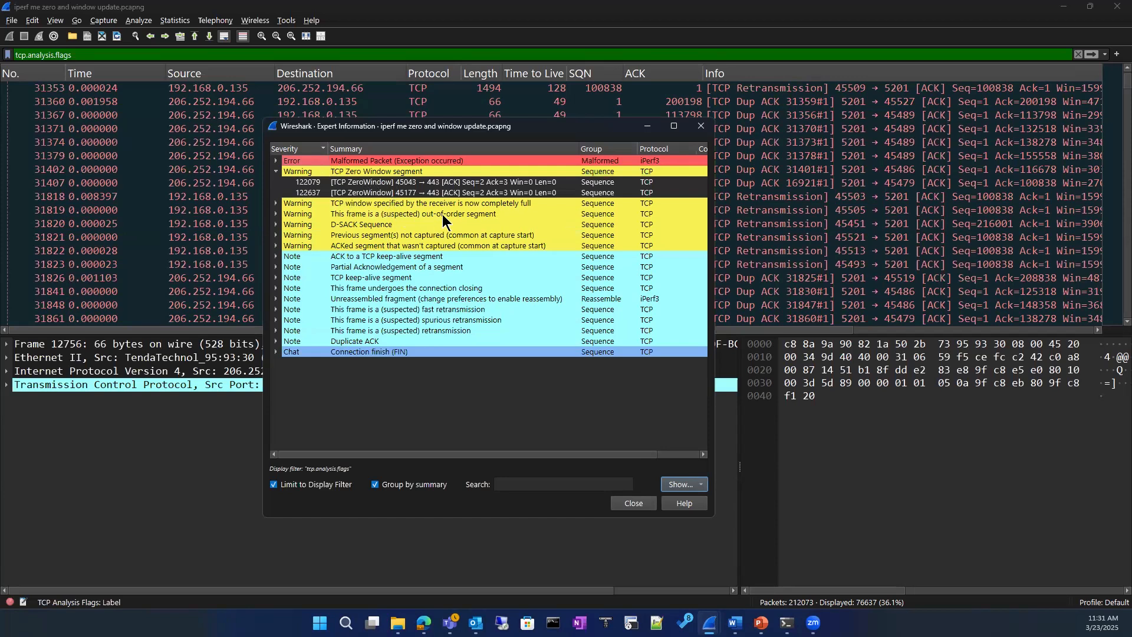
Inspect several packets under the warning about a completely full receiver window, ending on packet 119620, and collapse both expanded warnings
{"action": "left_click", "coordinate": [276, 203]}
{"action": "left_click", "coordinate": [410, 214]}
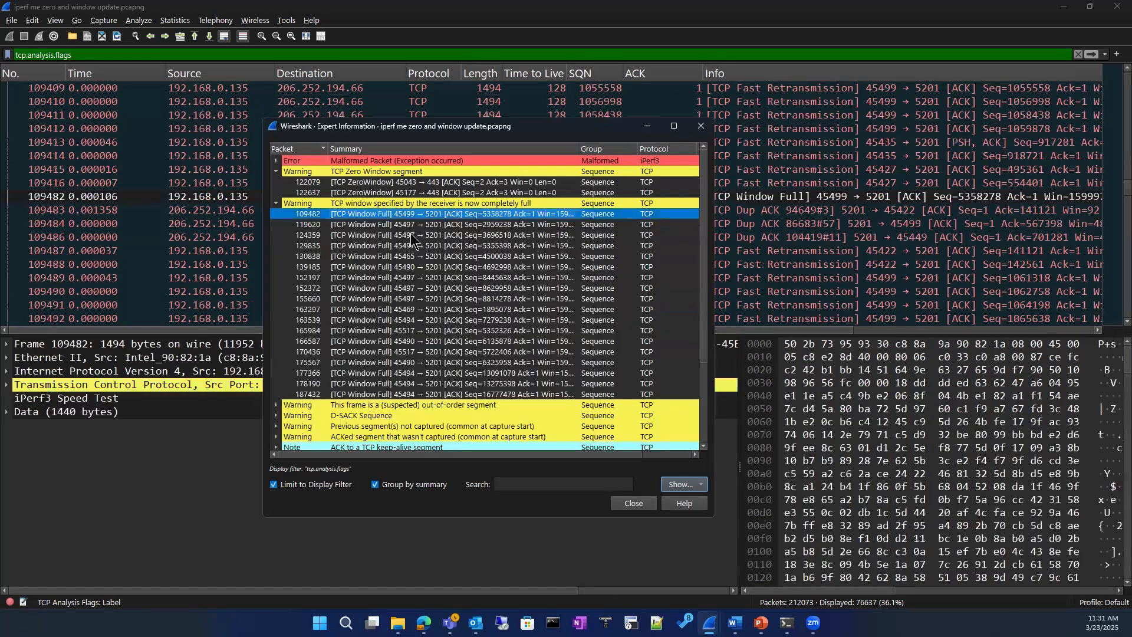
{"action": "left_click", "coordinate": [413, 233]}
{"action": "left_click", "coordinate": [412, 288]}
{"action": "left_click", "coordinate": [395, 351]}
{"action": "left_click", "coordinate": [390, 384]}
{"action": "left_click", "coordinate": [395, 320]}
{"action": "left_click", "coordinate": [388, 288]}
{"action": "left_click", "coordinate": [375, 234]}
{"action": "left_click", "coordinate": [373, 224]}
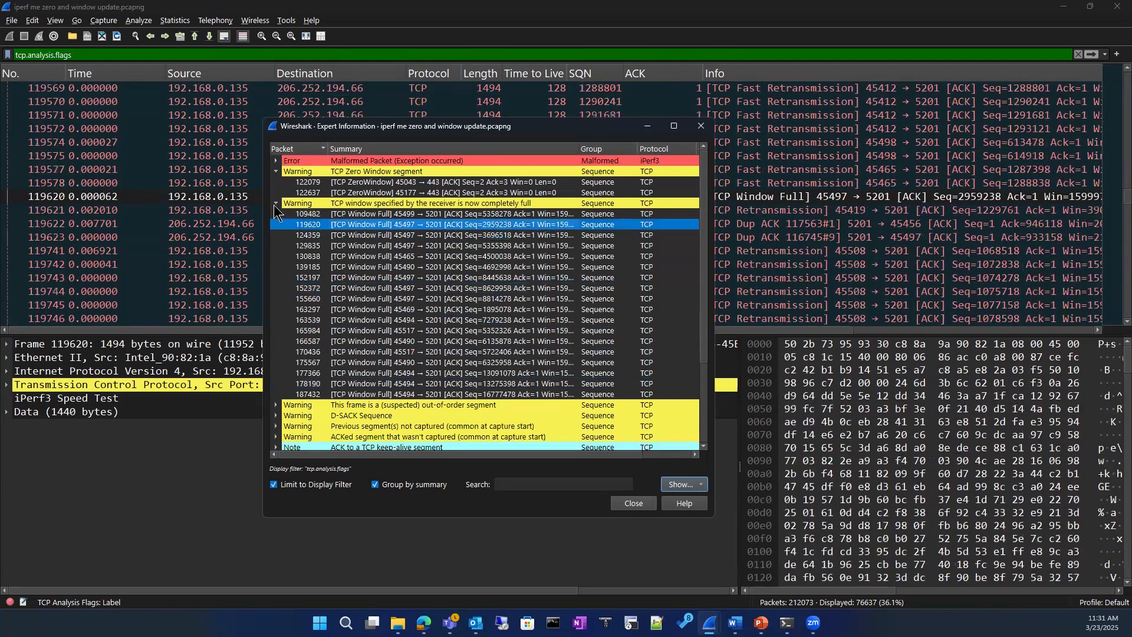
{"action": "left_click", "coordinate": [276, 204]}
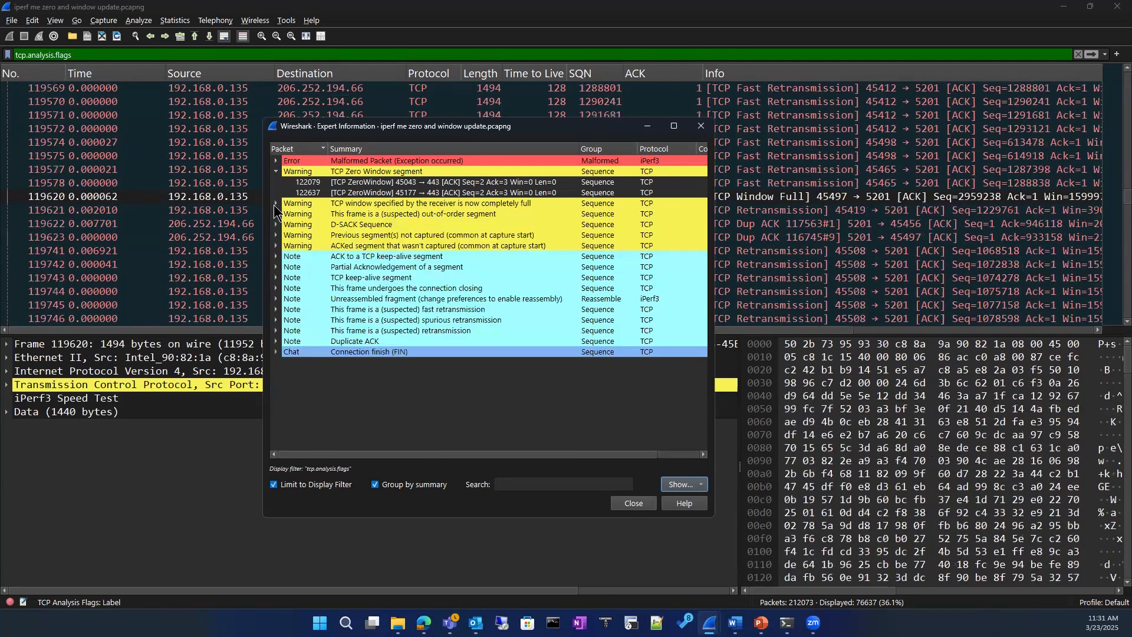
{"action": "left_click", "coordinate": [276, 172]}
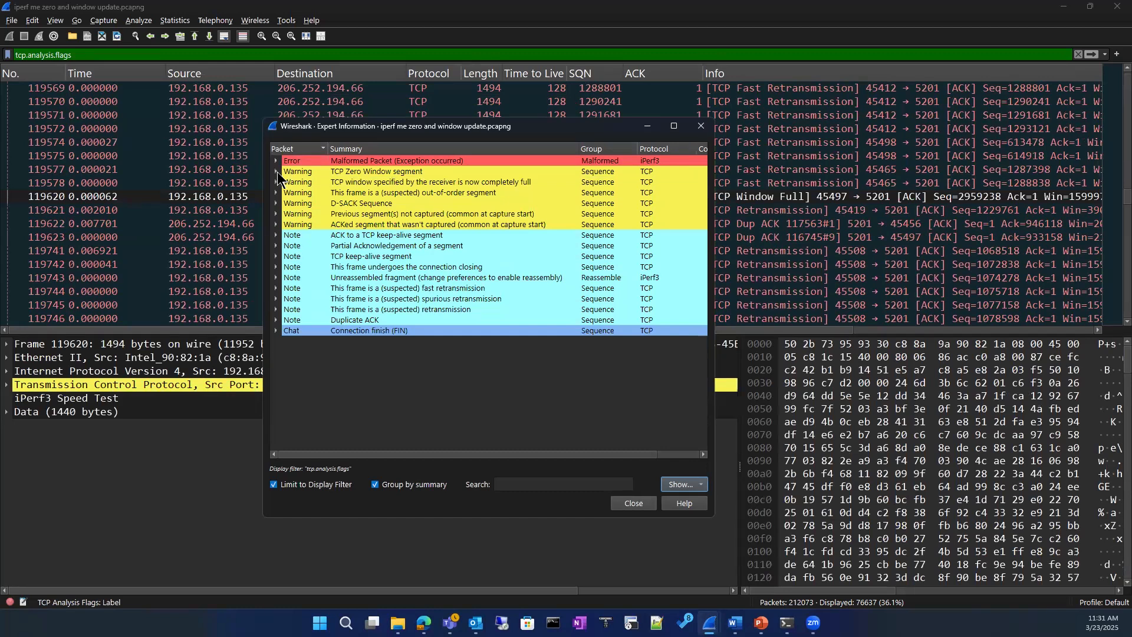
Inspect the D-SACK Sequence warning and packet 128753 under Connection finish (FIN), and close the Expert Information
{"action": "left_click", "coordinate": [276, 203]}
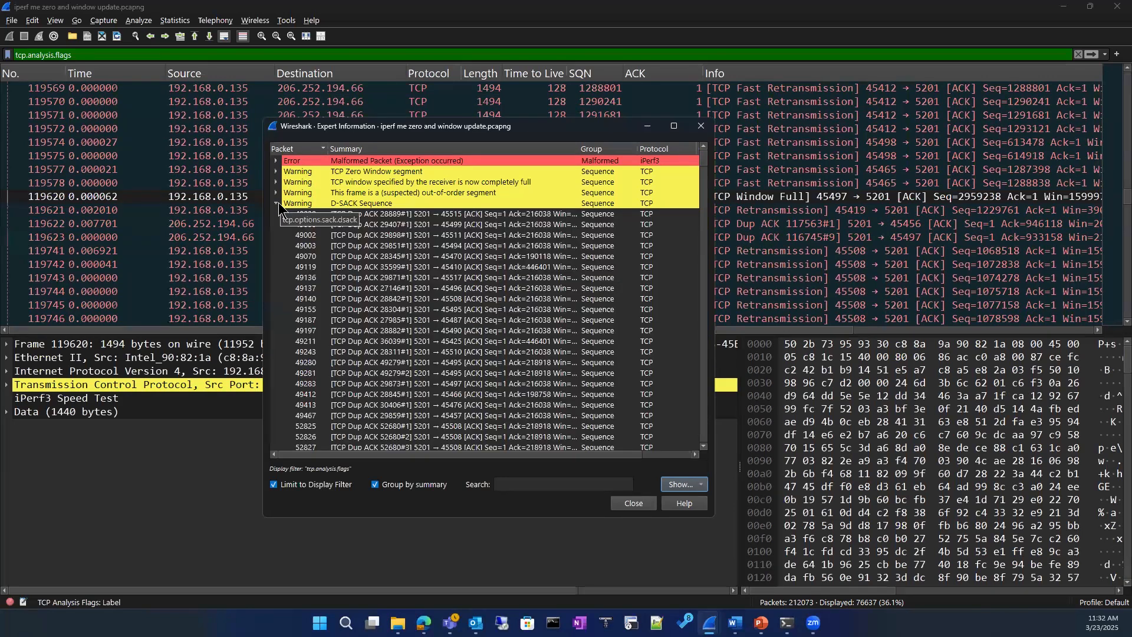
{"action": "left_click", "coordinate": [277, 203]}
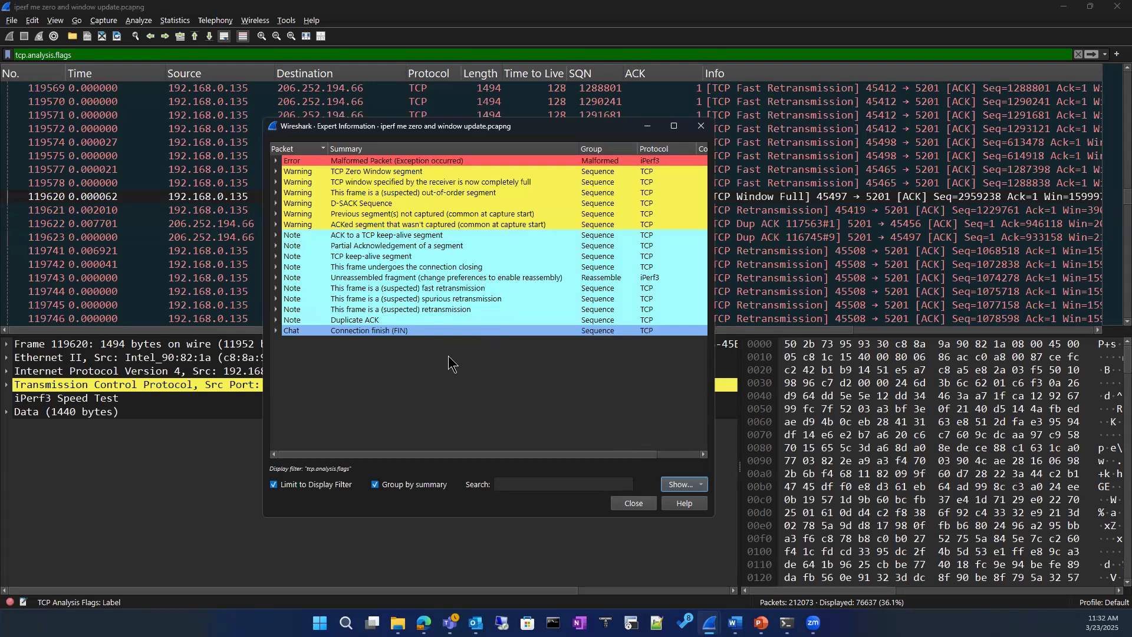
{"action": "left_click", "coordinate": [335, 320]}
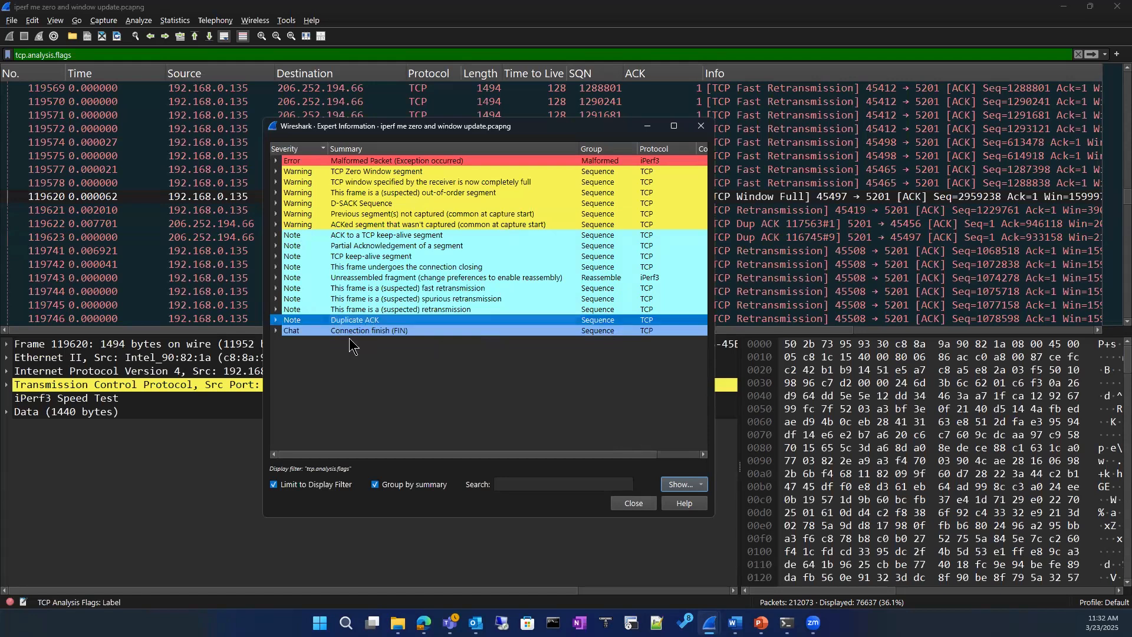
{"action": "left_click", "coordinate": [276, 331]}
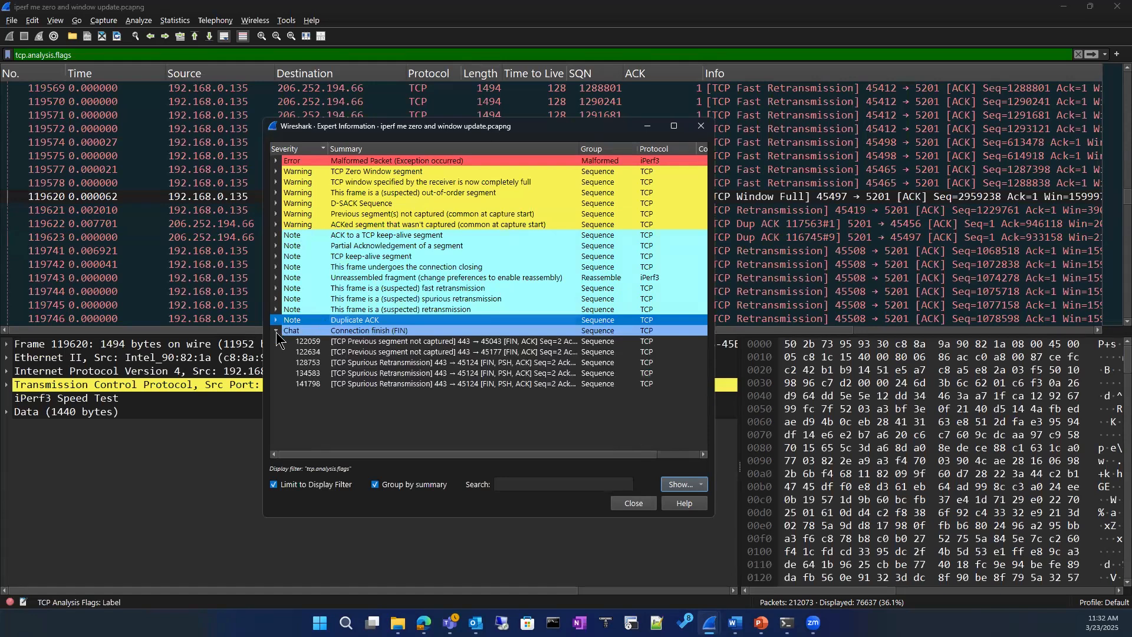
{"action": "left_click", "coordinate": [325, 362]}
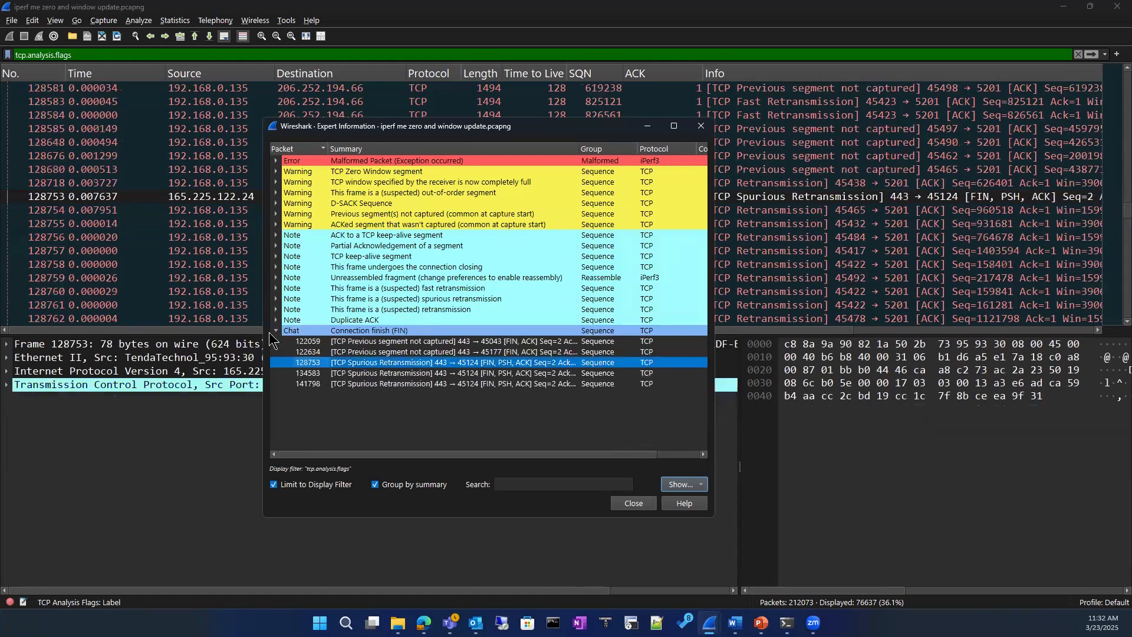
{"action": "left_click", "coordinate": [276, 331]}
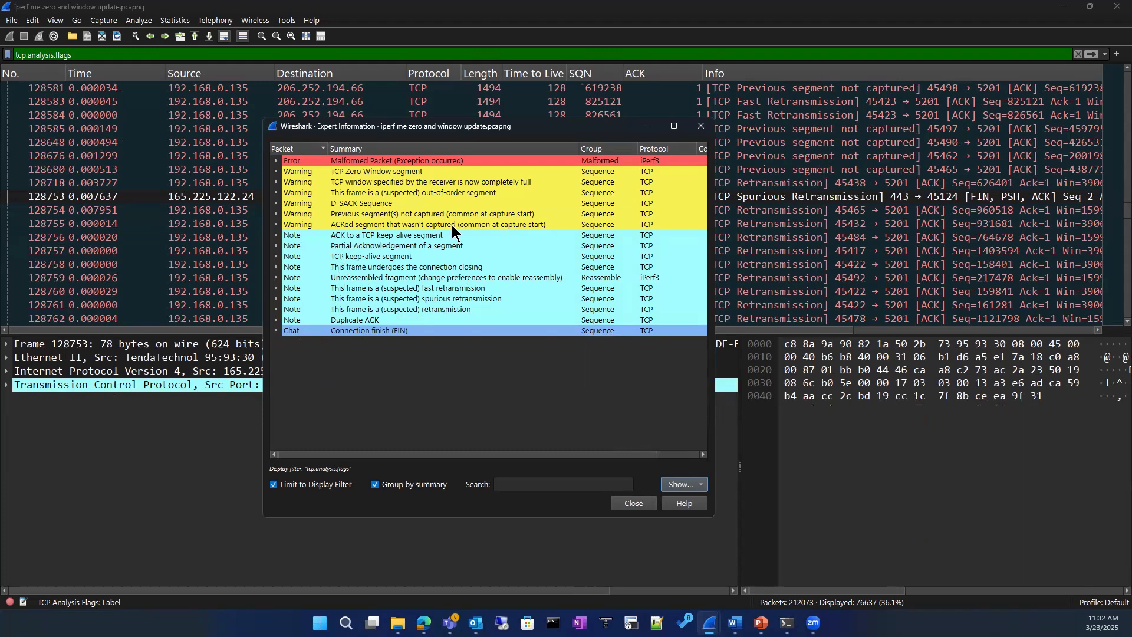
{"action": "left_click", "coordinate": [699, 126]}
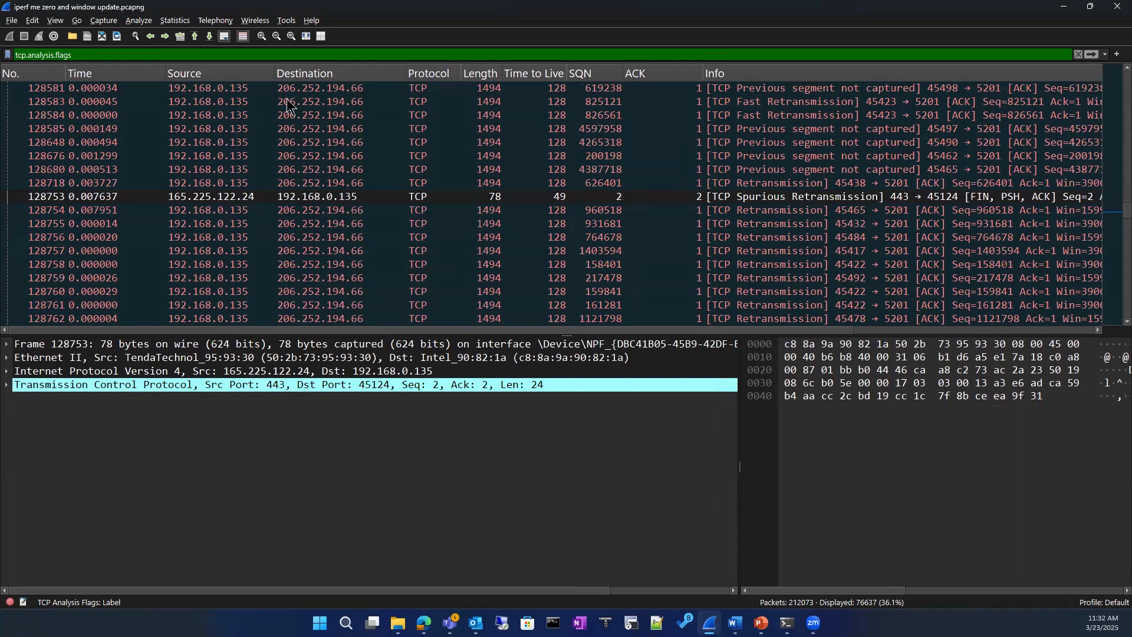
Replace the display filter text with the suggested expression ip.addr == 192.0.2.1
{"action": "triple_click", "coordinate": [85, 55]}
{"action": "key", "text": "BackSpace"}
{"action": "type", "text": "ip"}
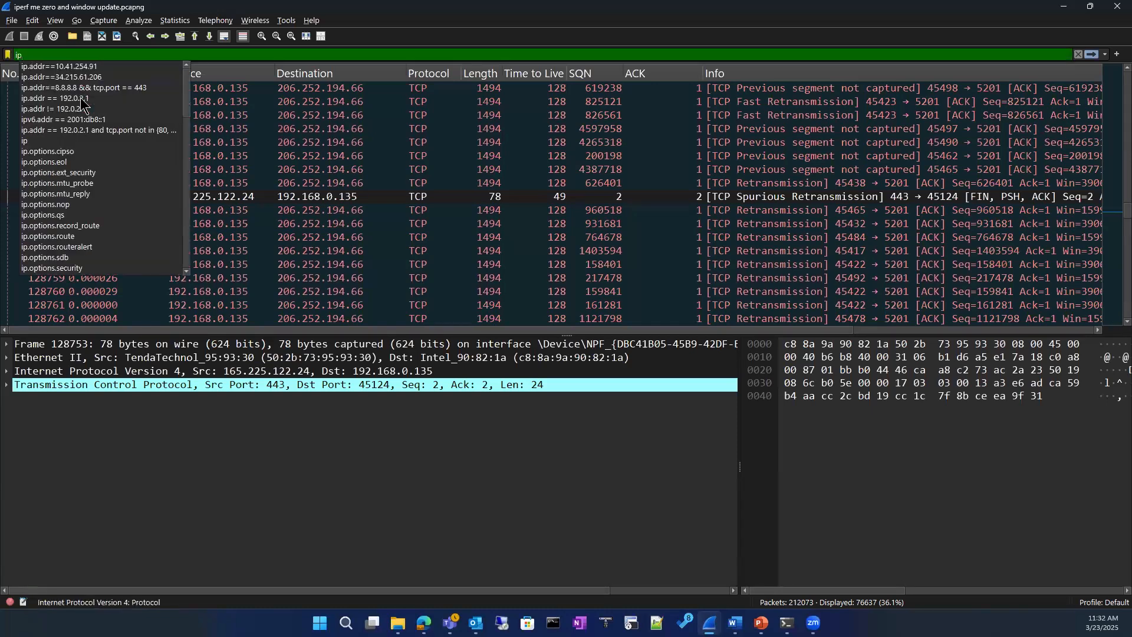
{"action": "type", "text": "."}
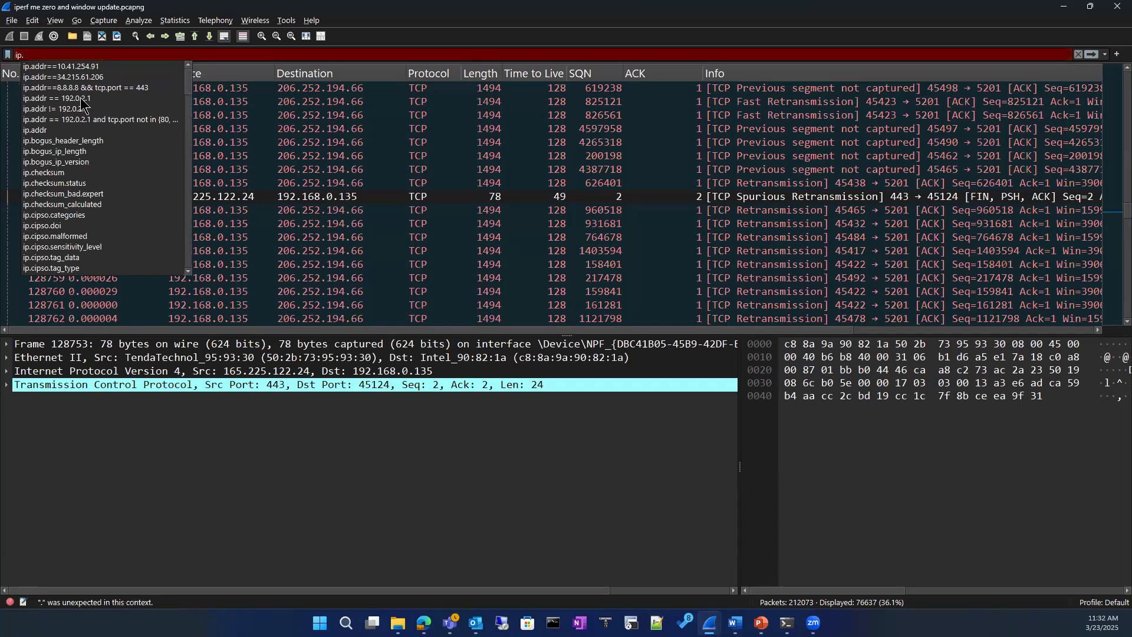
{"action": "type", "text": "add"}
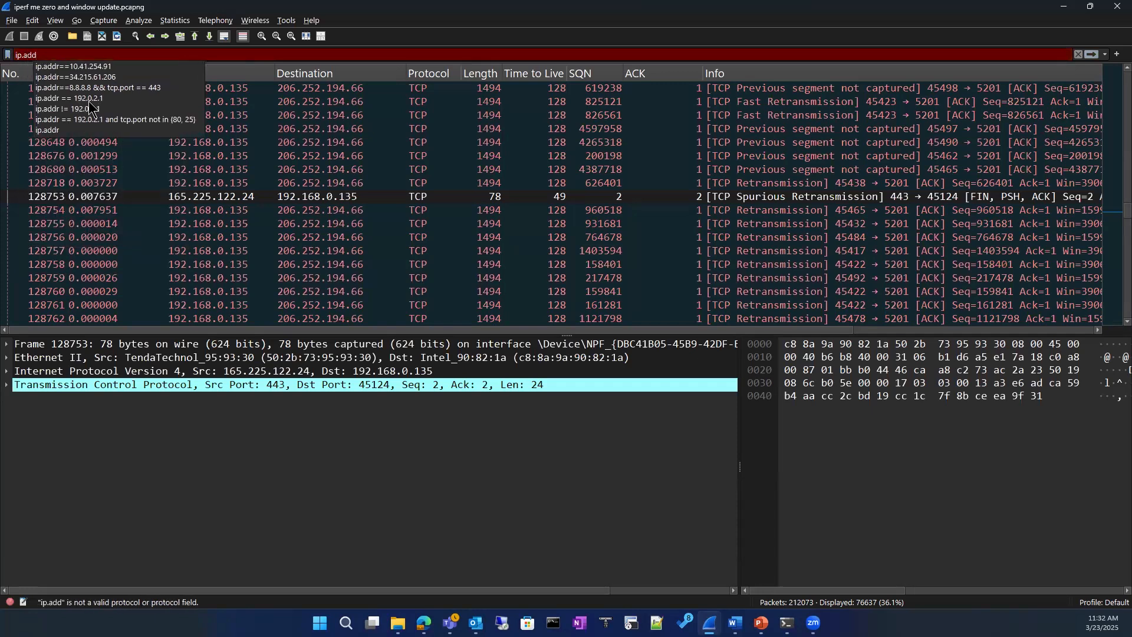
{"action": "left_click", "coordinate": [88, 100]}
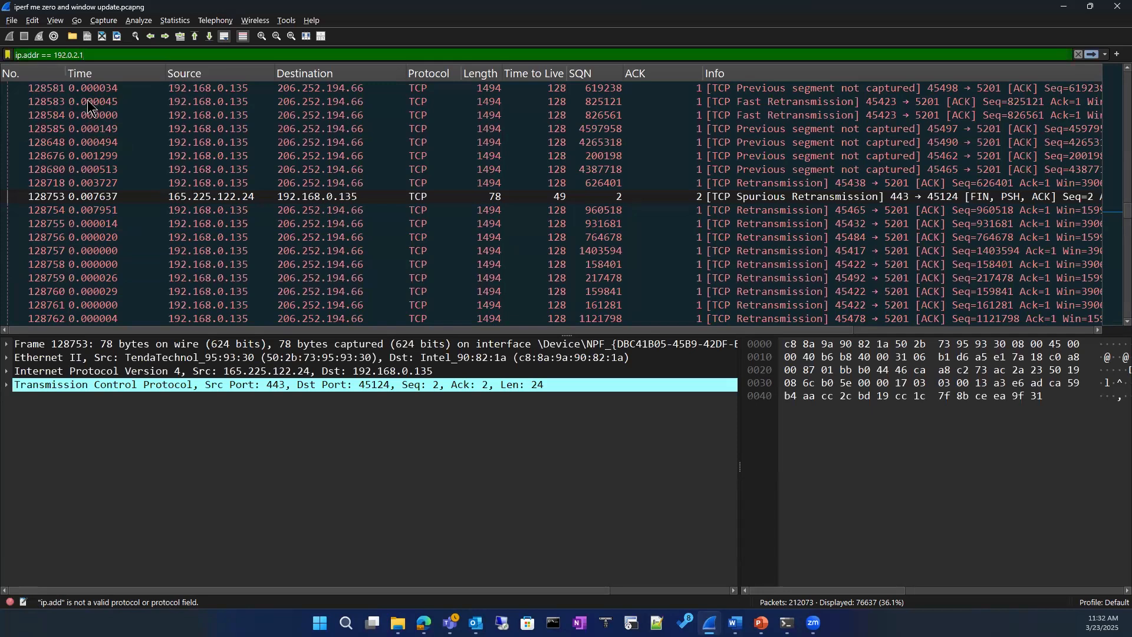
Change the address in the display filter so the expression reads ip.addr == 8.8.8.8
{"action": "key", "text": "BackSpace"}
{"action": "key", "text": "BackSpace"}
{"action": "key", "text": "BackSpace"}
{"action": "key", "text": "BackSpace"}
{"action": "key", "text": "BackSpace"}
{"action": "key", "text": "BackSpace"}
{"action": "key", "text": "BackSpace"}
{"action": "key", "text": "BackSpace"}
{"action": "key", "text": "BackSpace"}
{"action": "type", "text": "10.0"}
{"action": "key", "text": "BackSpace"}
{"action": "key", "text": "BackSpace"}
{"action": "key", "text": "BackSpace"}
{"action": "key", "text": "BackSpace"}
{"action": "type", "text": "8.8.8"}
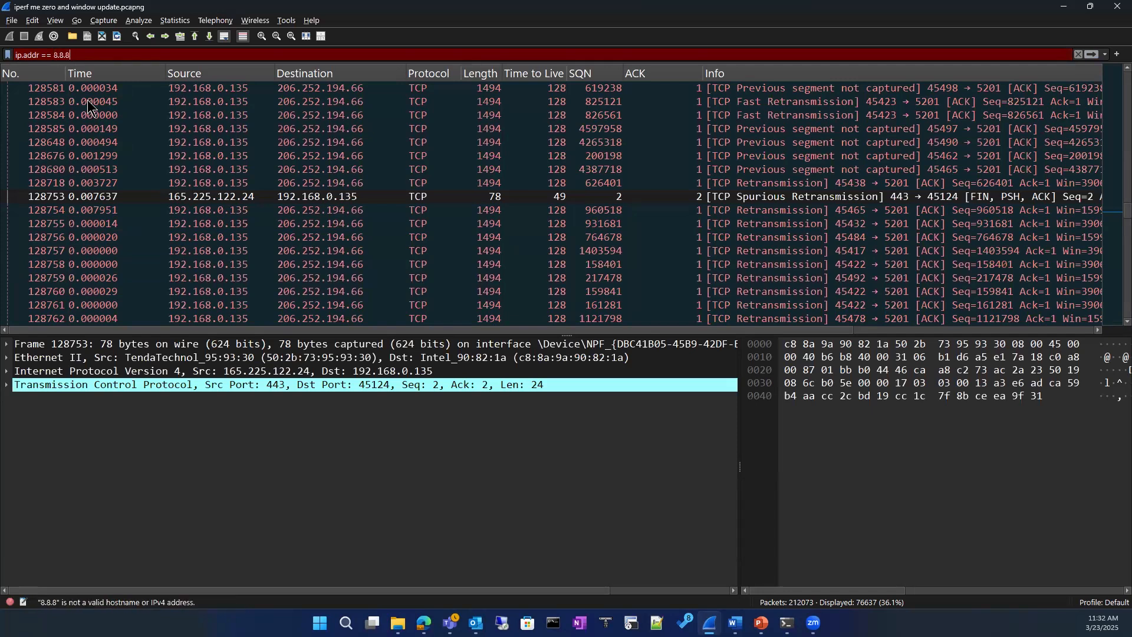
{"action": "type", "text": ".8"}
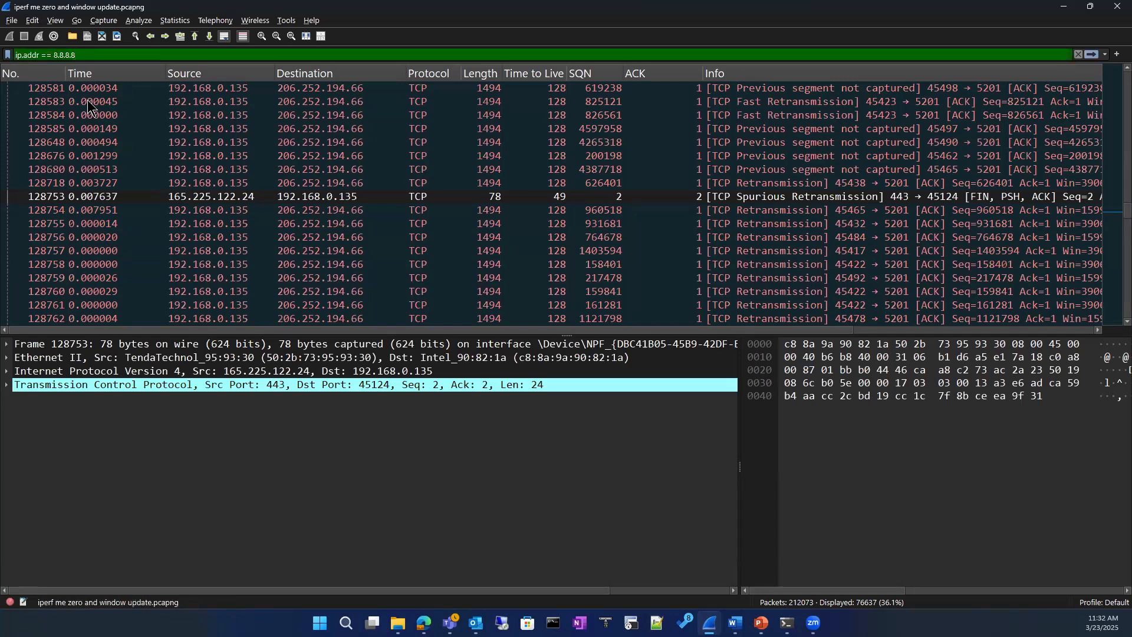
Extend the display filter with && ip.addr == 192.168.0.1 and apply it
{"action": "type", "text": " &&"}
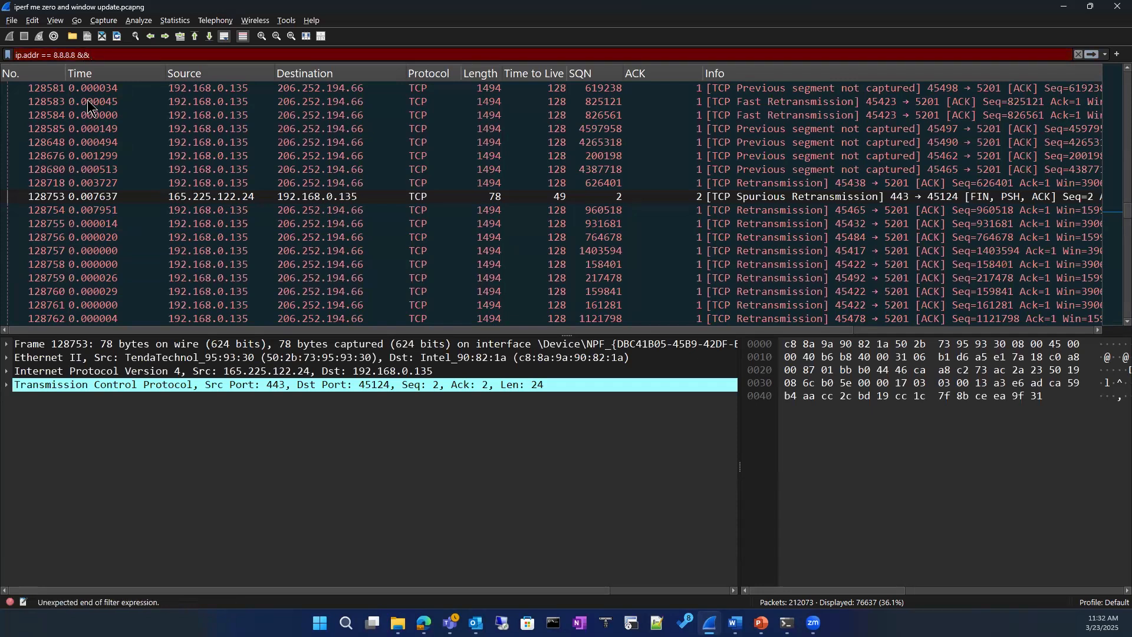
{"action": "type", "text": " ip"}
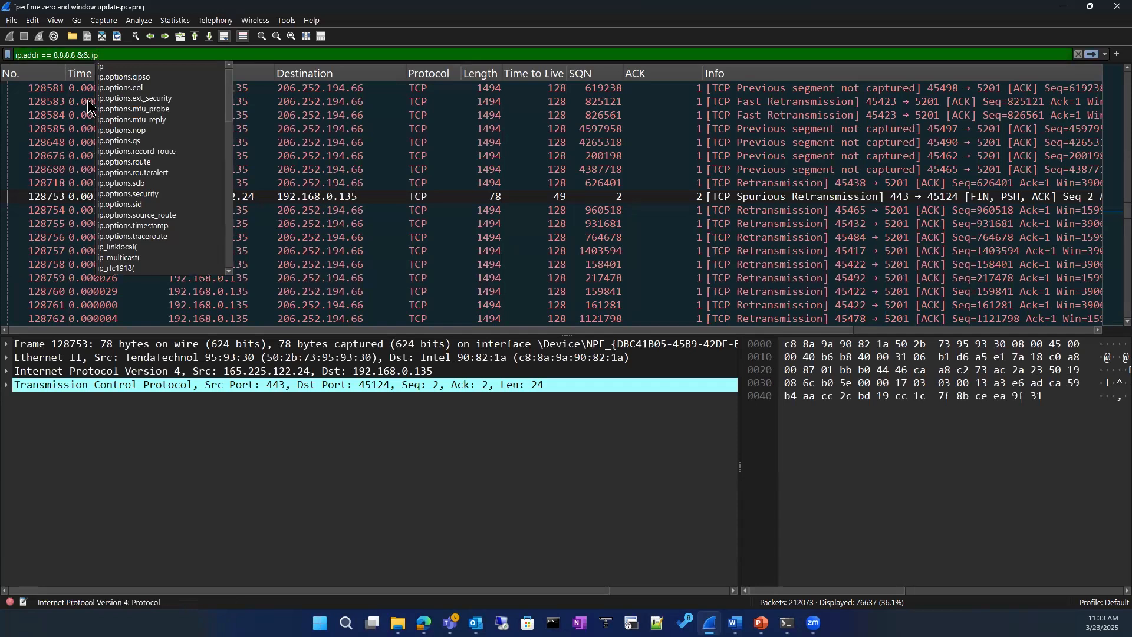
{"action": "type", "text": ".addr =="}
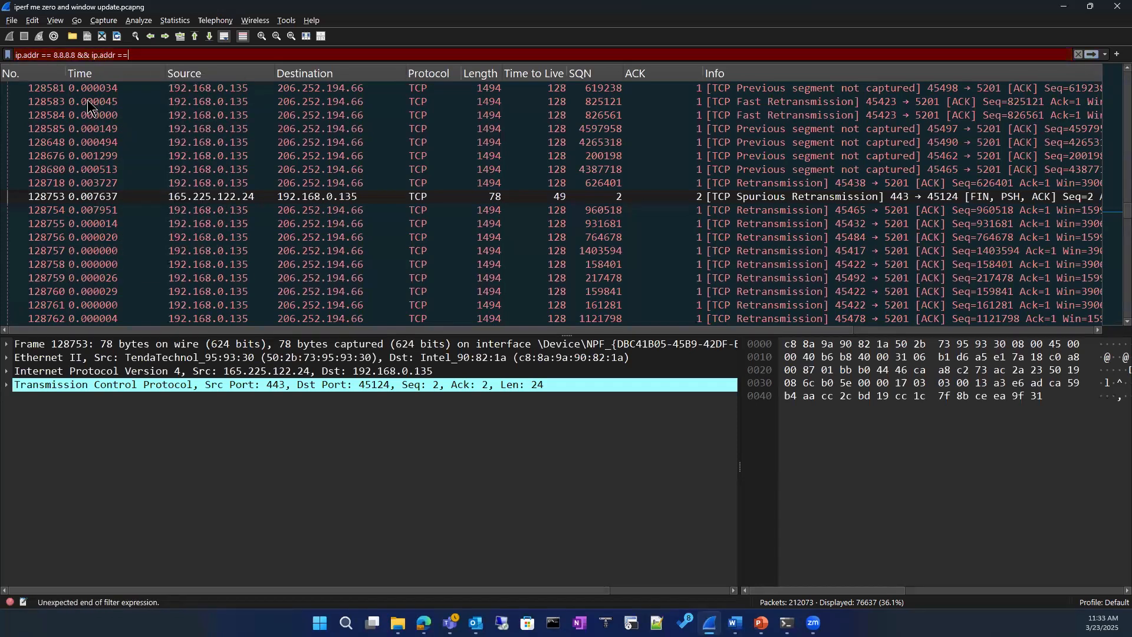
{"action": "type", "text": " 192.1"}
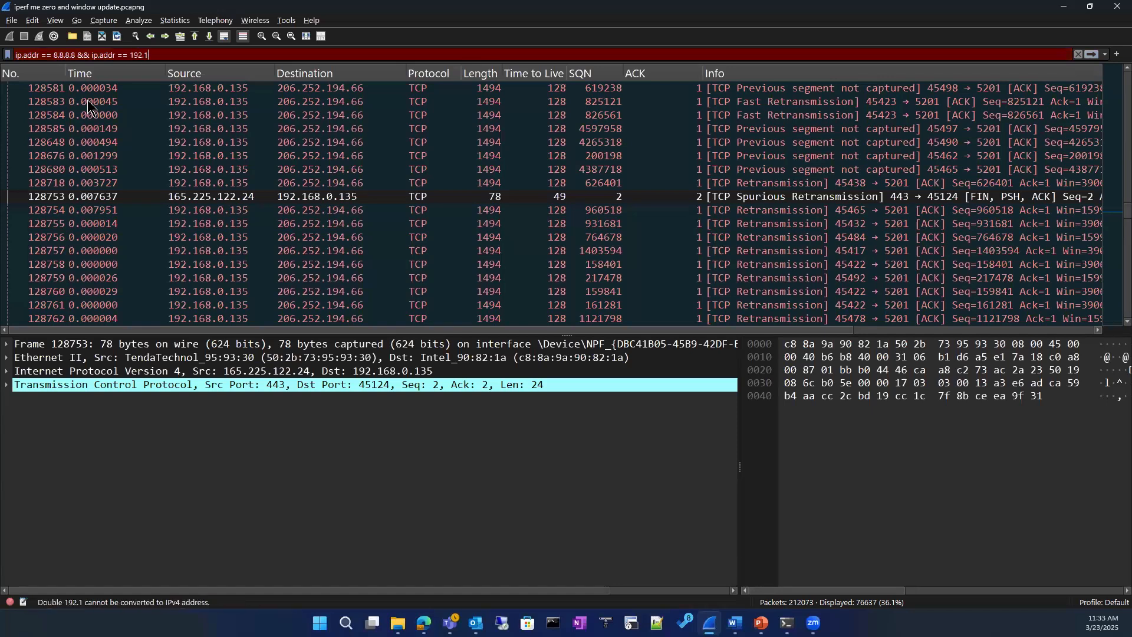
{"action": "type", "text": "68.0.1"}
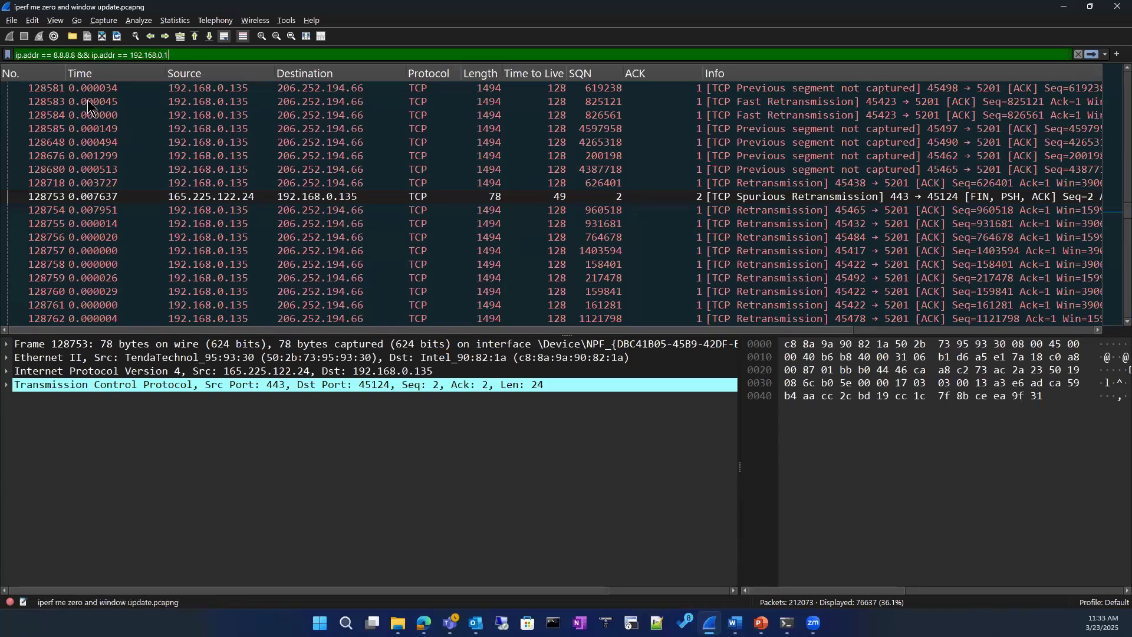
{"action": "key", "text": "Return"}
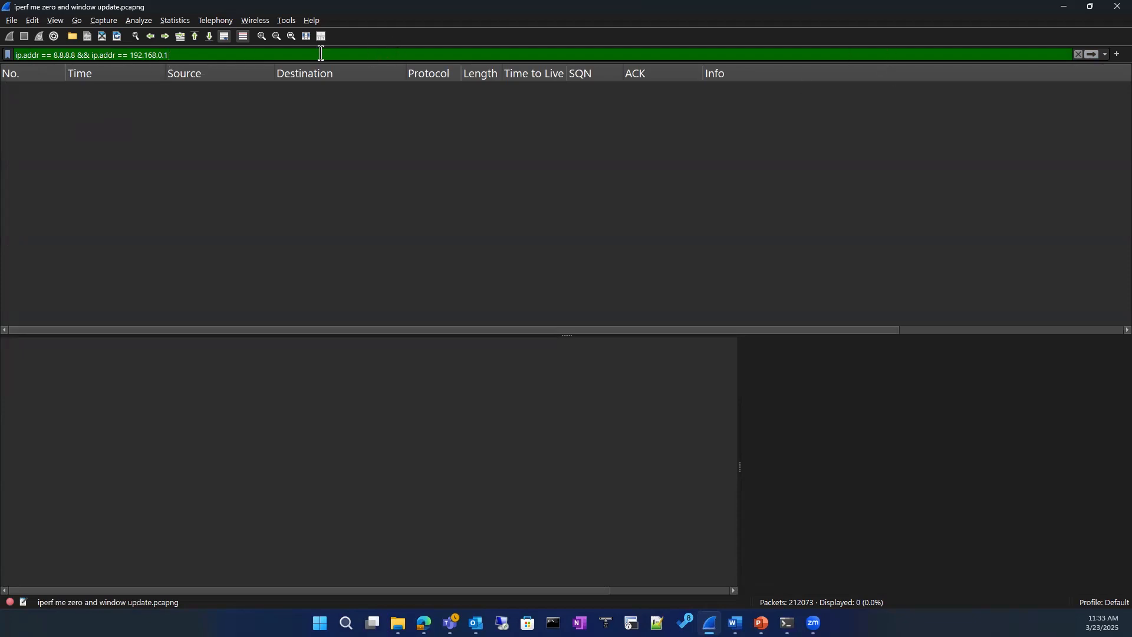
{"action": "key", "text": "Return"}
{"action": "left_click", "coordinate": [1103, 602]}
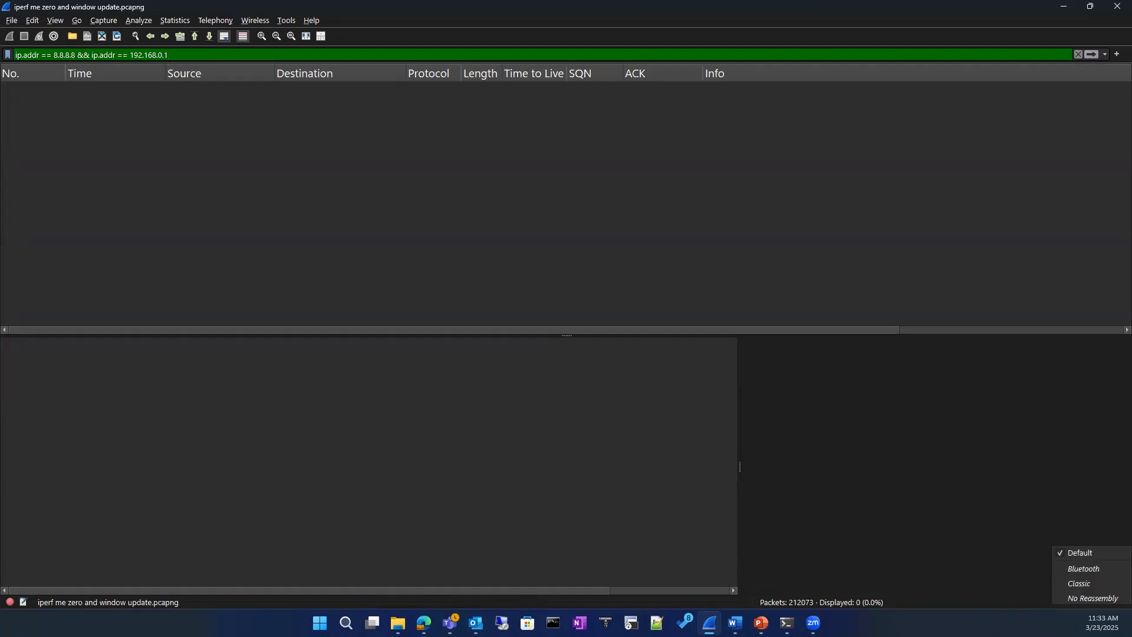
{"action": "left_click", "coordinate": [1000, 474]}
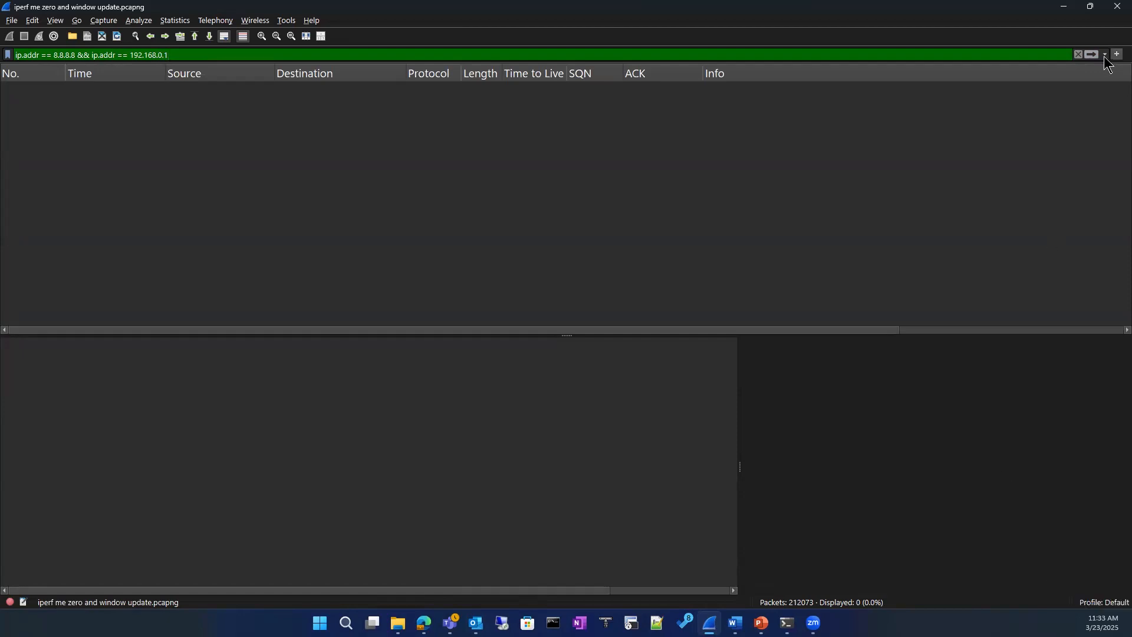
{"action": "left_click", "coordinate": [1116, 54]}
{"action": "left_click", "coordinate": [1103, 84]}
{"action": "left_click", "coordinate": [1103, 602]}
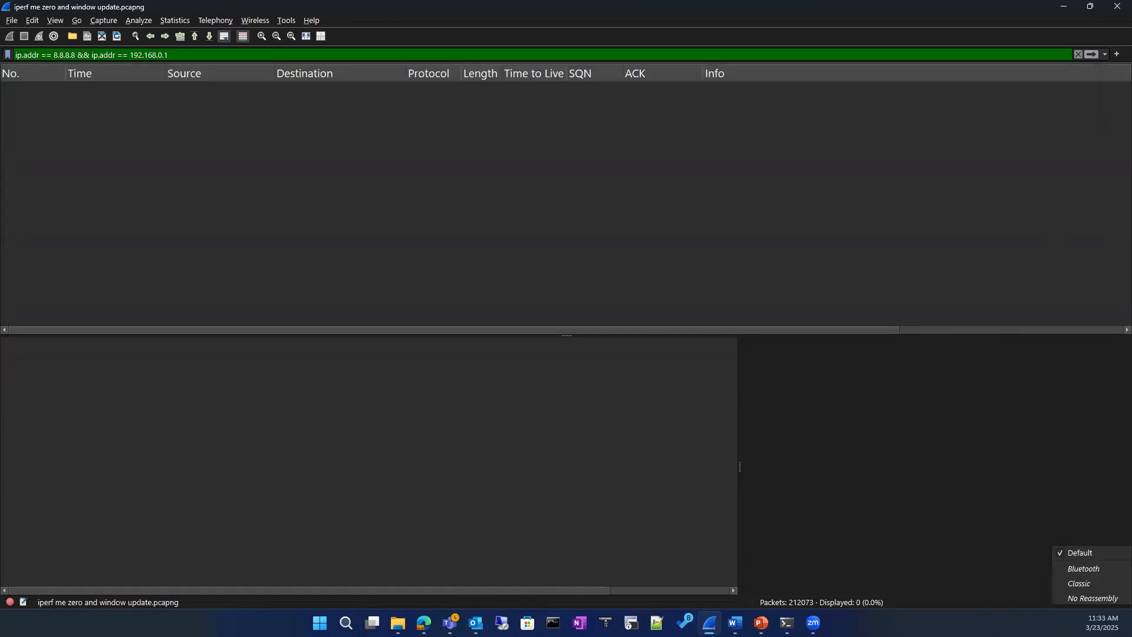
{"action": "left_click", "coordinate": [794, 418]}
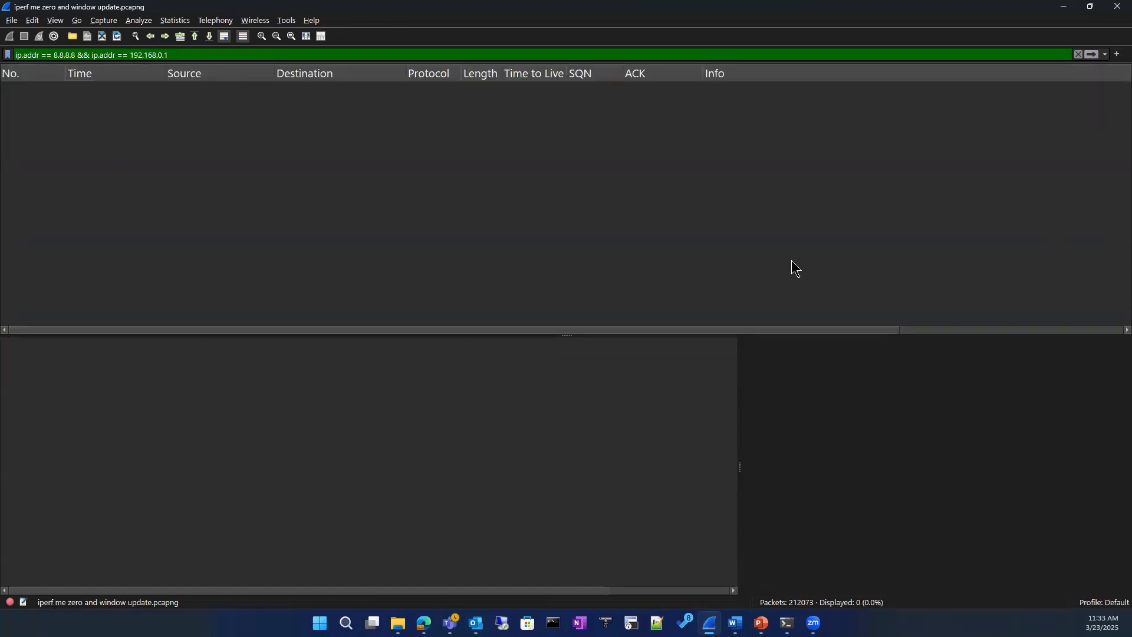
Clear the two-address filter, apply the display filter tcp, and browse the filtered packets
{"action": "left_click", "coordinate": [1076, 55]}
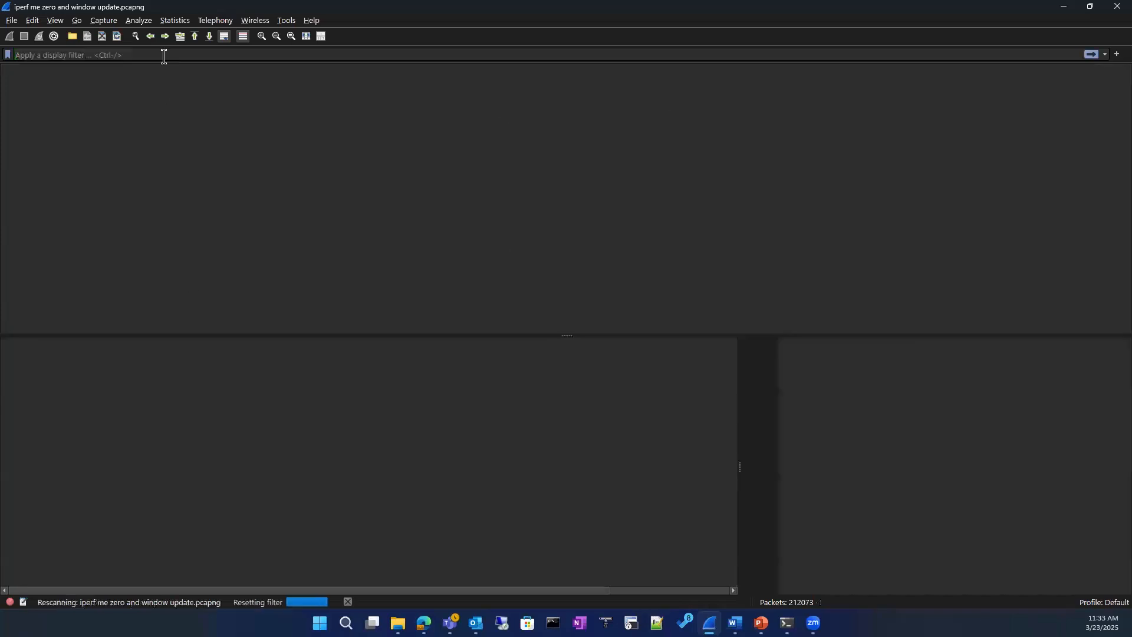
{"action": "type", "text": "tc"}
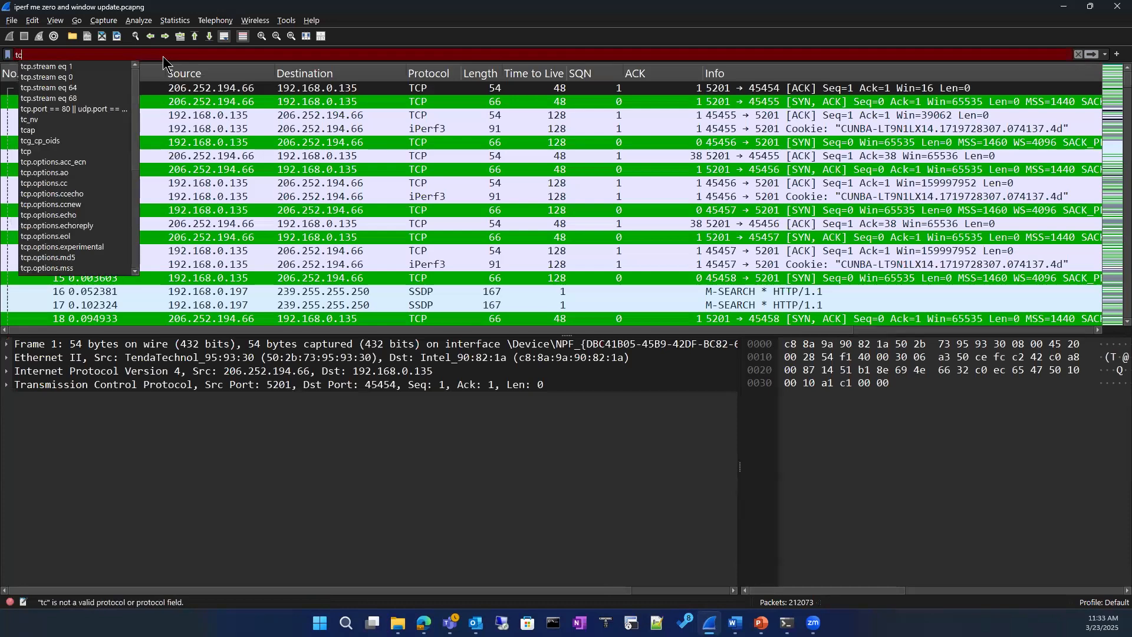
{"action": "type", "text": "p"}
{"action": "key", "text": "Return"}
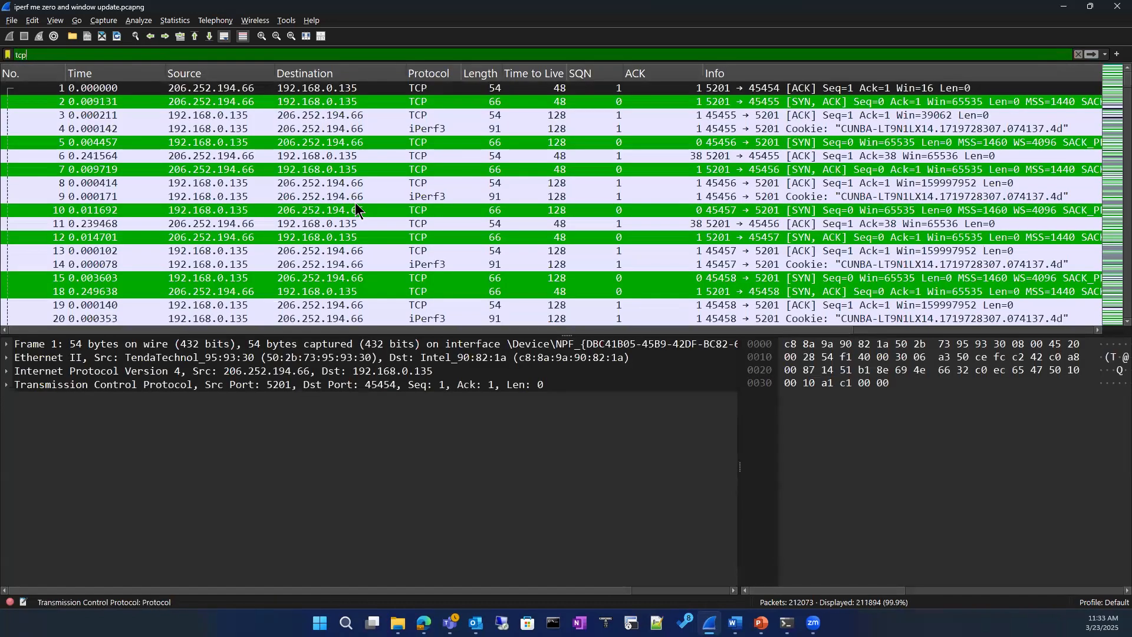
{"action": "scroll", "coordinate": [357, 206], "scroll_direction": "down", "scroll_amount": 15}
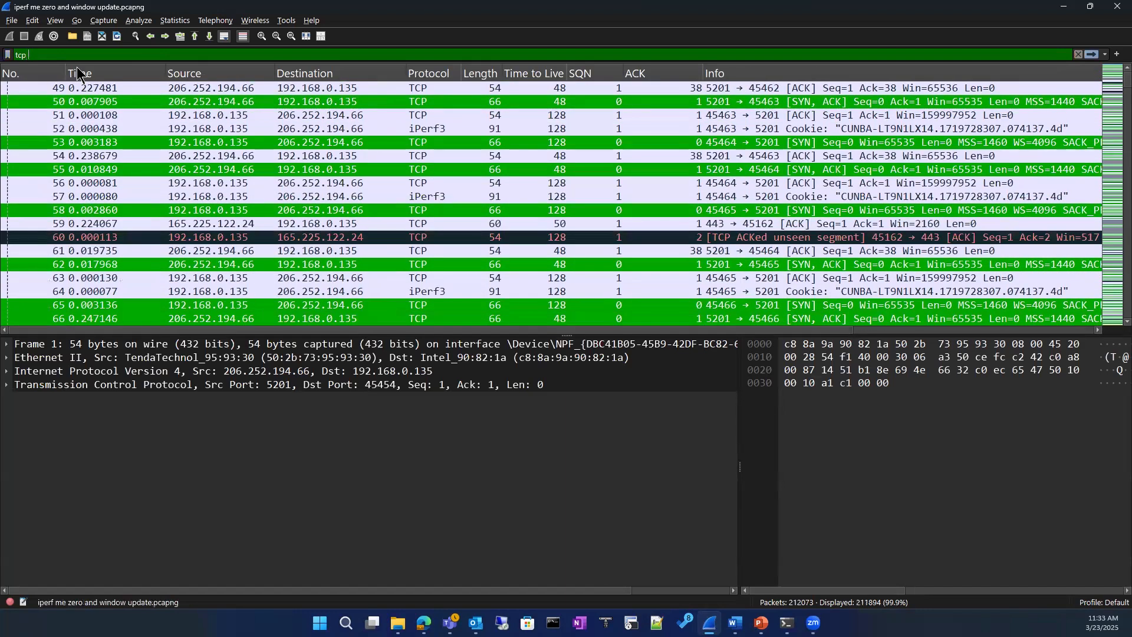
Extend the tcp filter with && ip.addr == 8.8.8.8 and apply it
{"action": "key", "text": "BackSpace"}
{"action": "type", "text": "&&"}
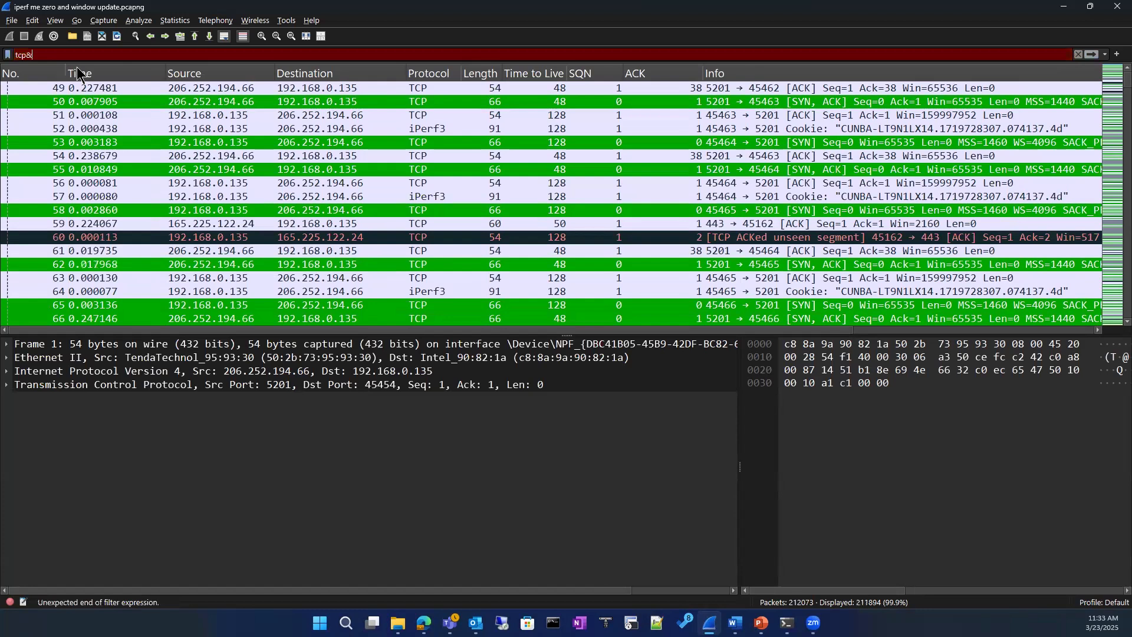
{"action": "key", "text": "BackSpace"}
{"action": "key", "text": "BackSpace"}
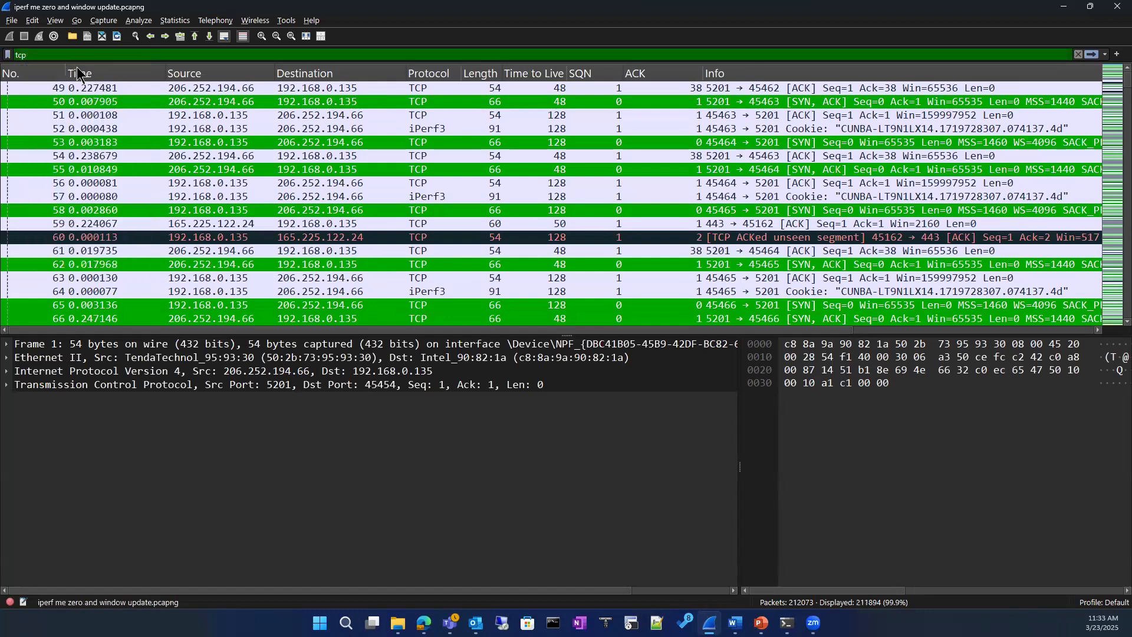
{"action": "type", "text": "&& ip"}
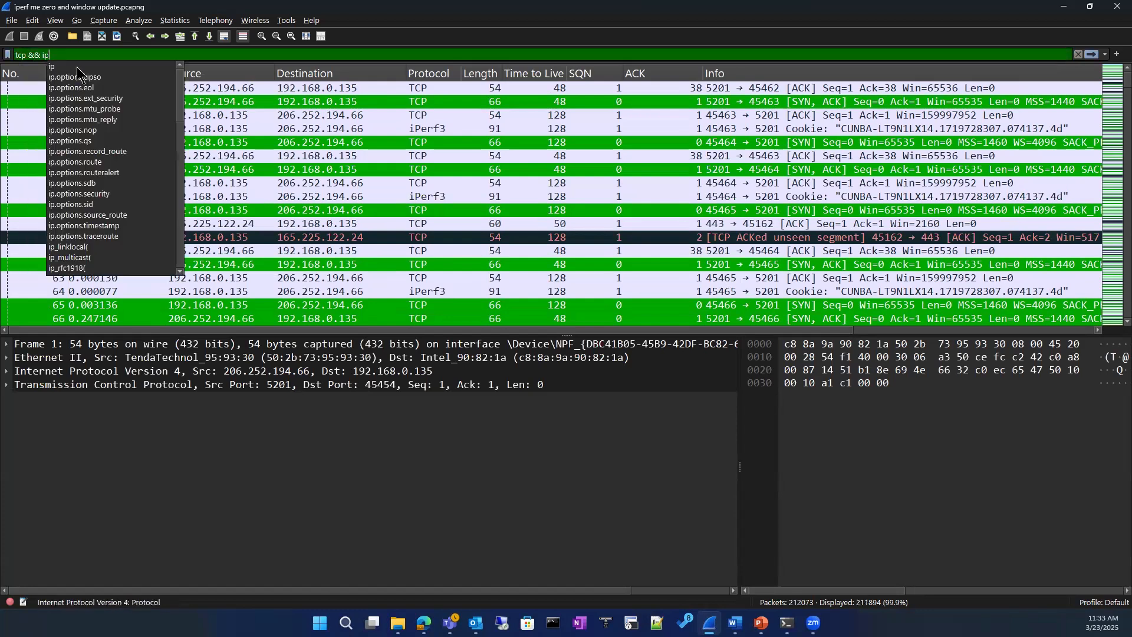
{"action": "type", "text": ".addr =="}
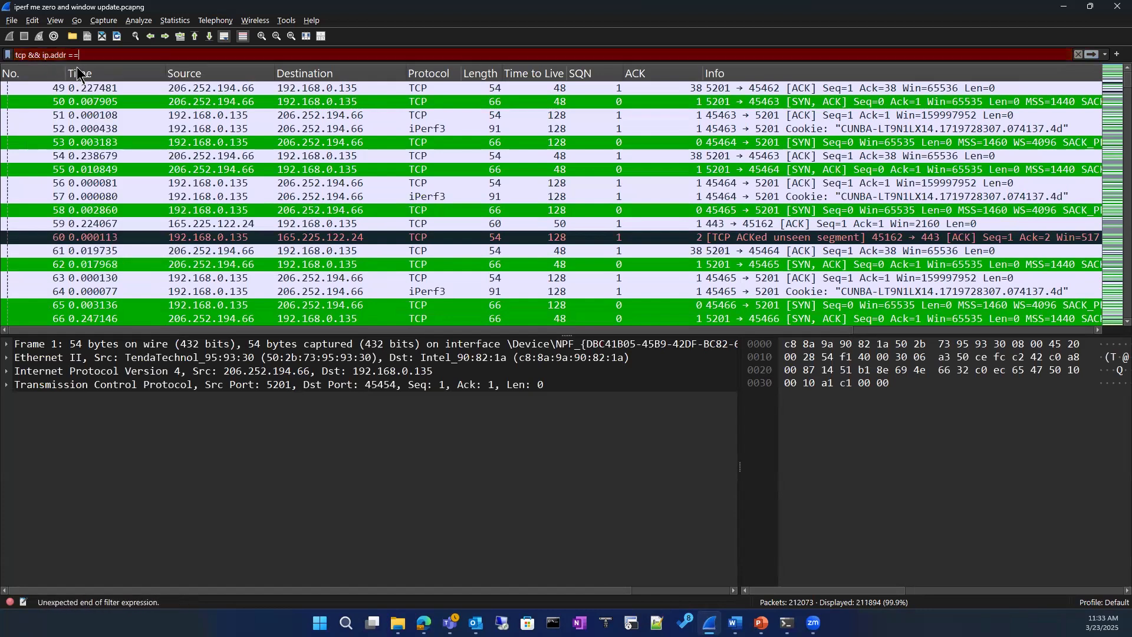
{"action": "type", "text": " 8.8.8.8"}
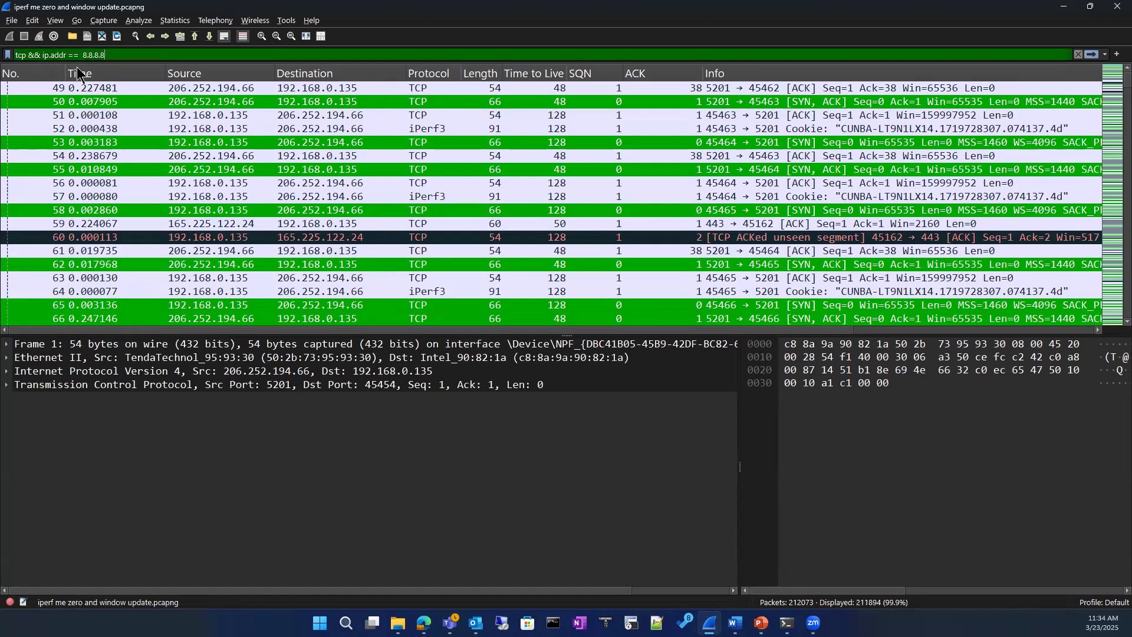
{"action": "key", "text": "Return"}
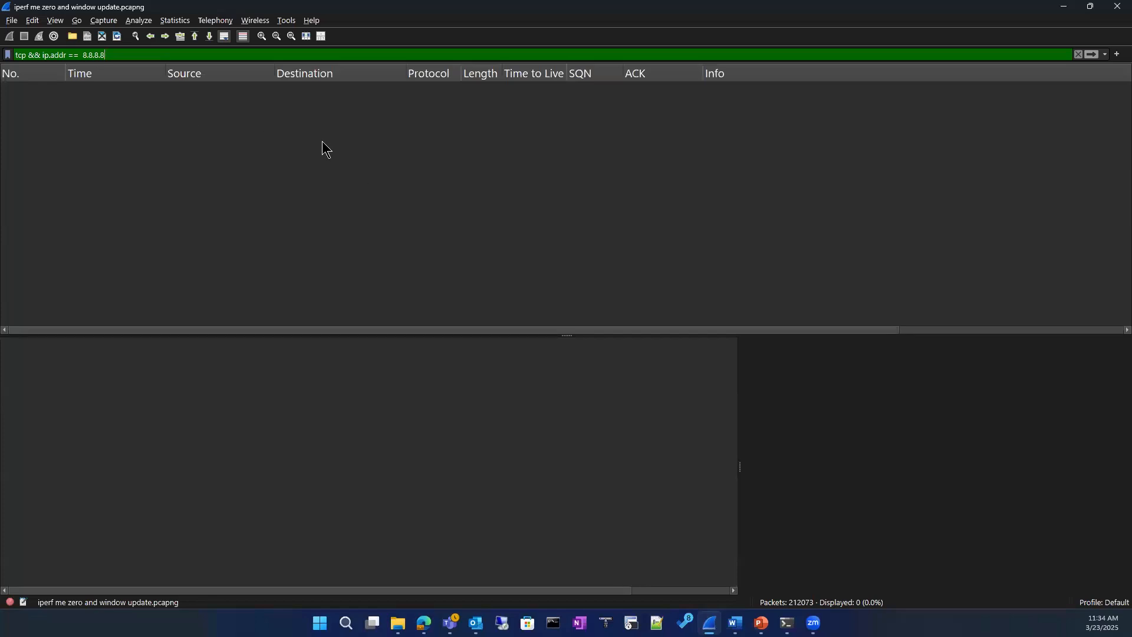
Clear the combined TCP and address filter and enter dns as the new filter expression
{"action": "left_click", "coordinate": [1079, 55]}
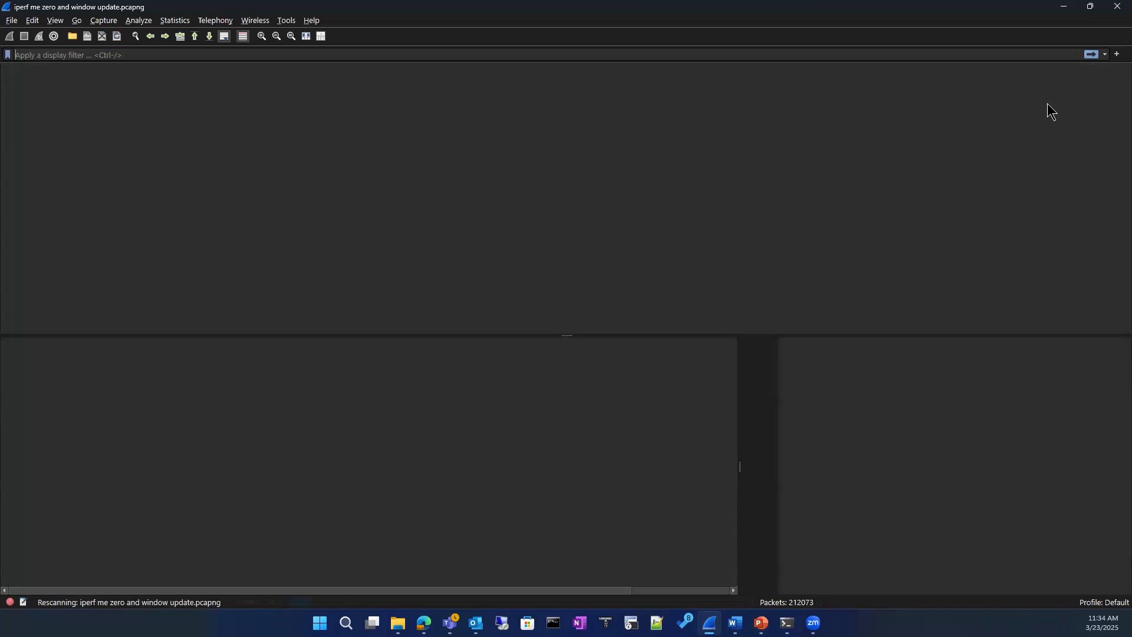
{"action": "left_click", "coordinate": [310, 55]}
{"action": "type", "text": "dns"}
{"action": "key", "text": "BackSpace"}
{"action": "key", "text": "BackSpace"}
{"action": "key", "text": "BackSpace"}
{"action": "type", "text": "dns"}
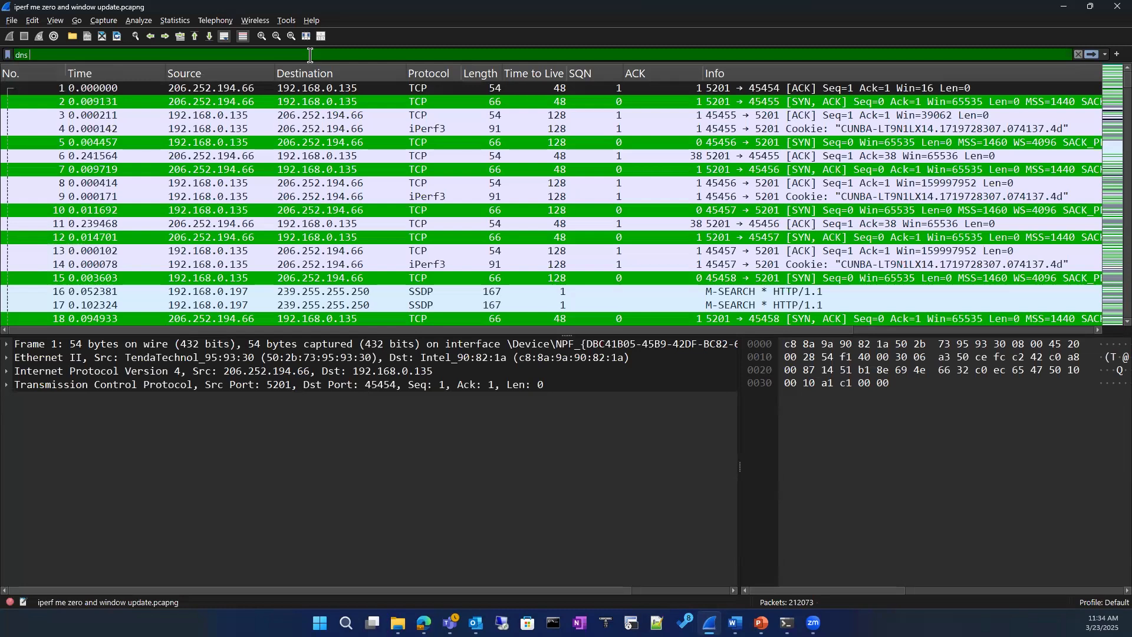
Complete the filter expression as dns matches "google.com" and apply it
{"action": "type", "text": " ma"}
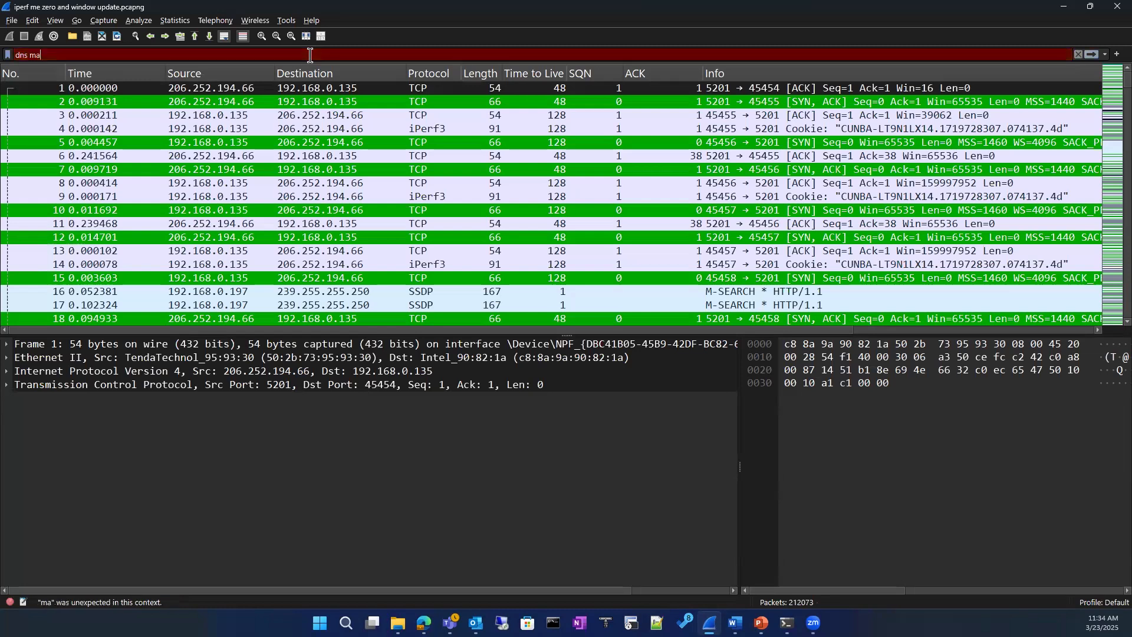
{"action": "type", "text": "tches \"google"}
{"action": "key", "text": "BackSpace"}
{"action": "key", "text": "BackSpace"}
{"action": "key", "text": "BackSpace"}
{"action": "key", "text": "BackSpace"}
{"action": "key", "text": "BackSpace"}
{"action": "key", "text": "BackSpace"}
{"action": "key", "text": "BackSpace"}
{"action": "type", "text": "\"goo"}
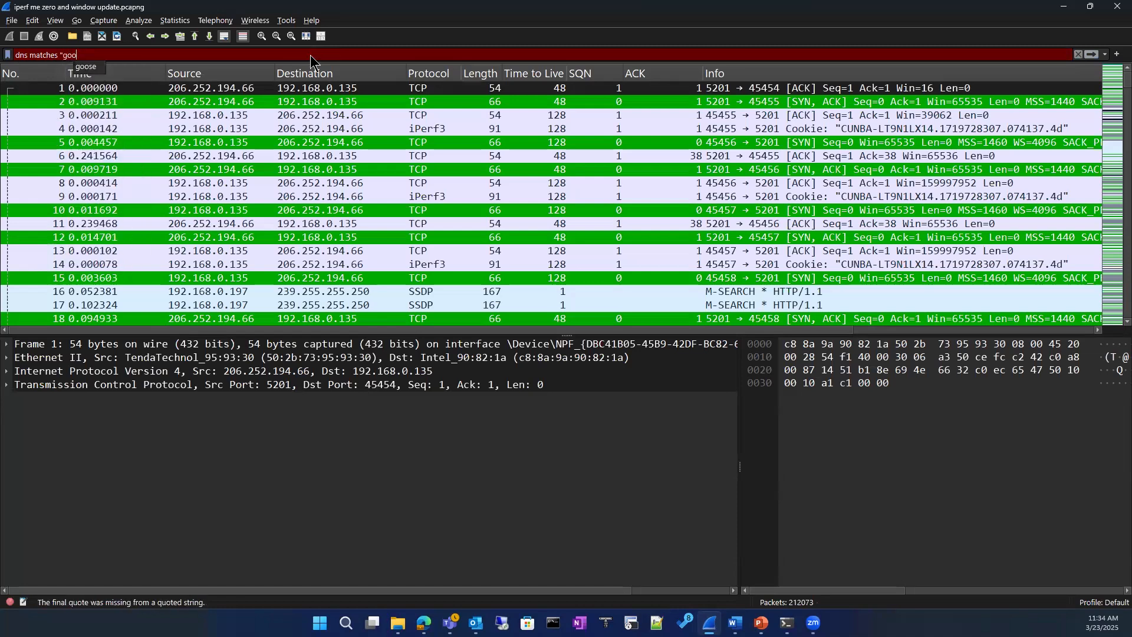
{"action": "type", "text": "gle.com\""}
{"action": "key", "text": "Return"}
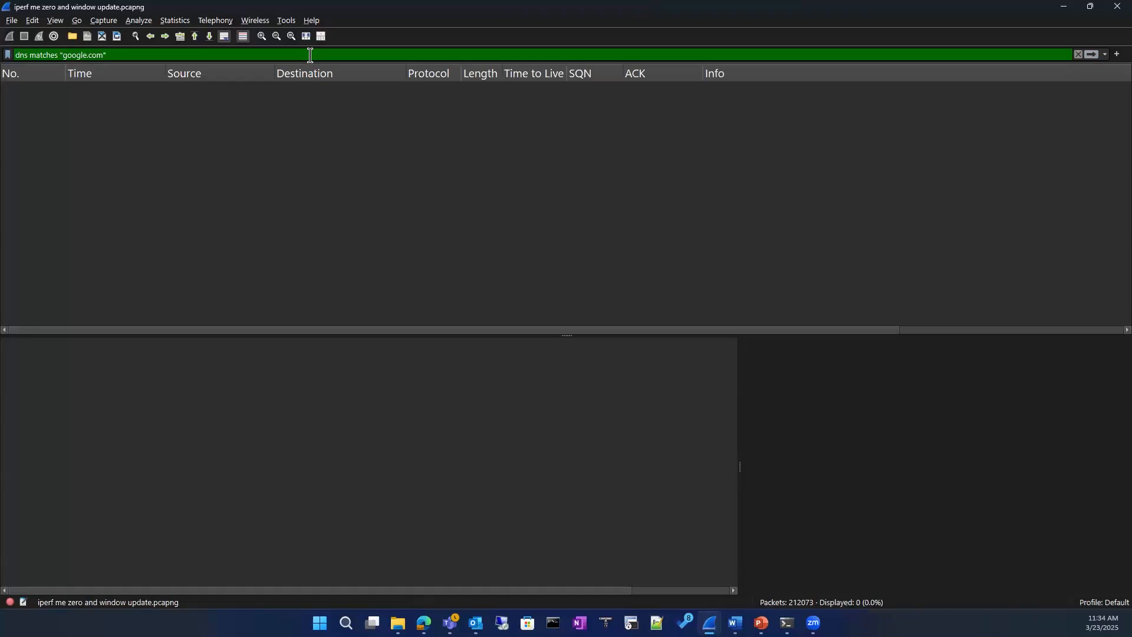
Delete the whole dns matches expression and apply the empty filter to restore the full packet list
{"action": "key", "text": "BackSpace"}
{"action": "key", "text": "BackSpace"}
{"action": "key", "text": "BackSpace"}
{"action": "key", "text": "BackSpace"}
{"action": "key", "text": "BackSpace"}
{"action": "key", "text": "BackSpace"}
{"action": "key", "text": "BackSpace"}
{"action": "key", "text": "BackSpace"}
{"action": "key", "text": "BackSpace"}
{"action": "key", "text": "BackSpace"}
{"action": "key", "text": "BackSpace"}
{"action": "key", "text": "BackSpace"}
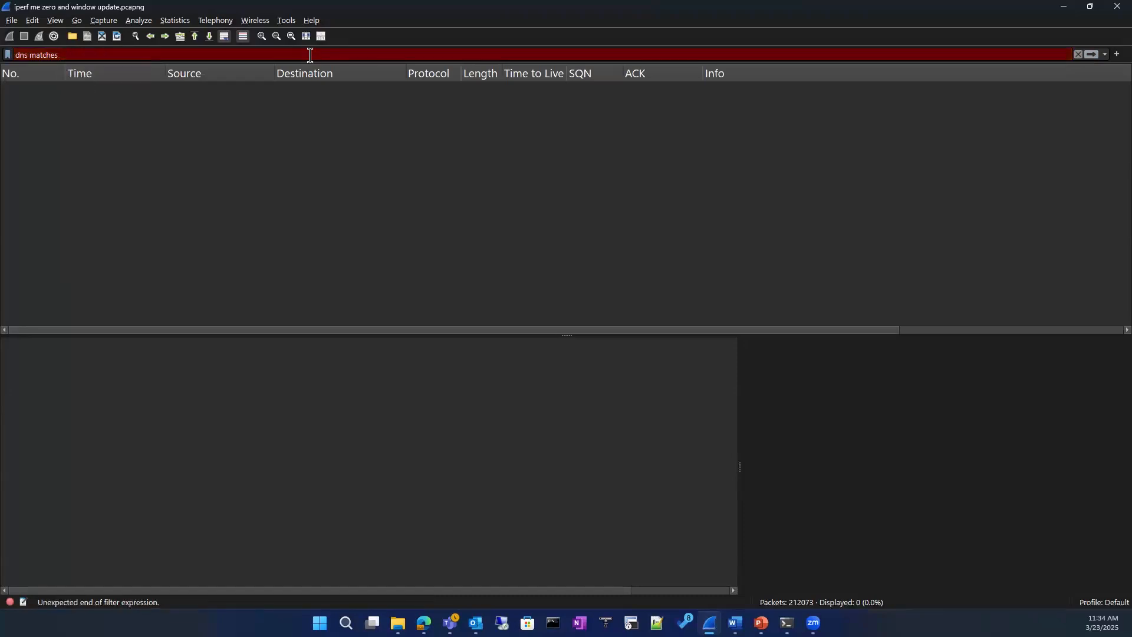
{"action": "key", "text": "BackSpace"}
{"action": "key", "text": "BackSpace"}
{"action": "key", "text": "BackSpace"}
{"action": "key", "text": "BackSpace"}
{"action": "key", "text": "BackSpace"}
{"action": "key", "text": "BackSpace"}
{"action": "key", "text": "BackSpace"}
{"action": "key", "text": "BackSpace"}
{"action": "key", "text": "BackSpace"}
{"action": "key", "text": "BackSpace"}
{"action": "key", "text": "BackSpace"}
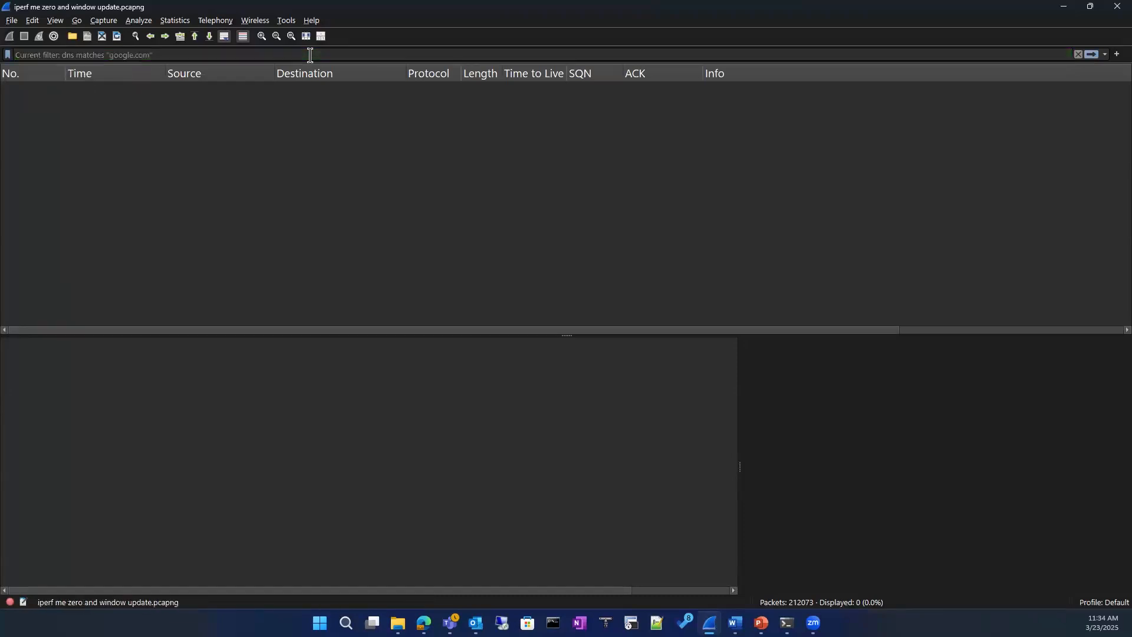
{"action": "key", "text": "Return"}
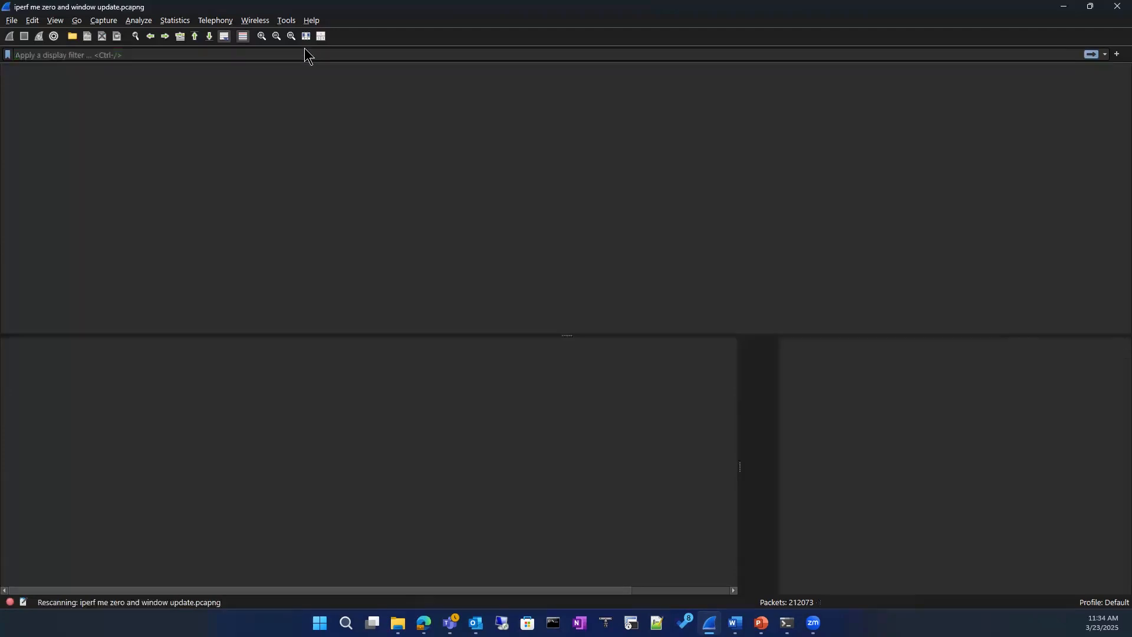
Apply the display filter dns to the capture
{"action": "scroll", "coordinate": [255, 112], "scroll_direction": "down", "scroll_amount": 6}
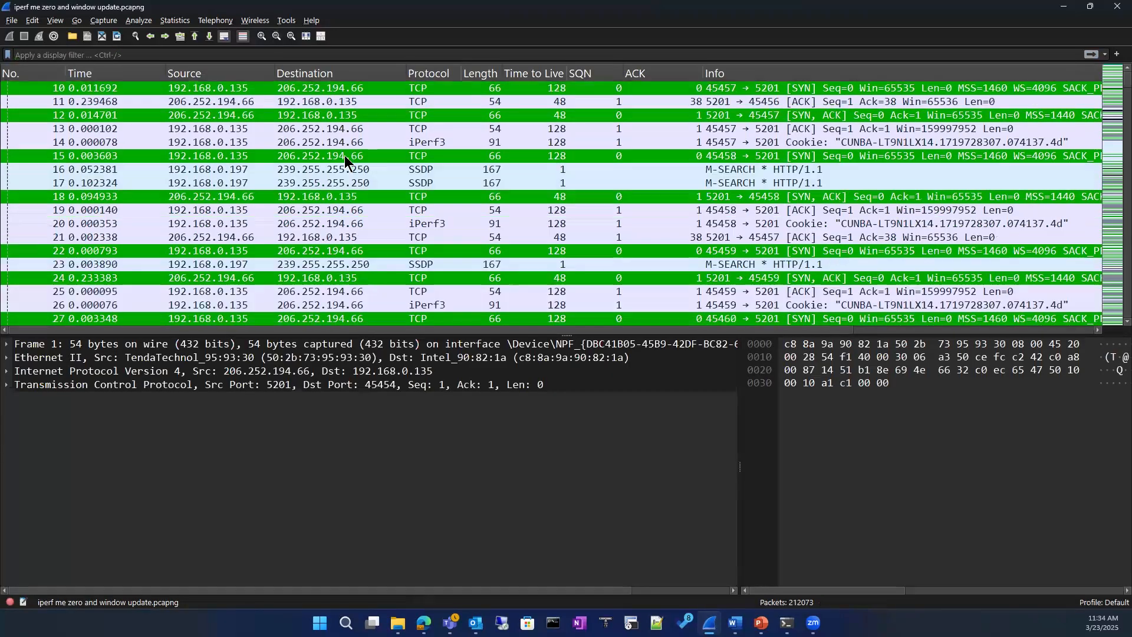
{"action": "left_click", "coordinate": [250, 55]}
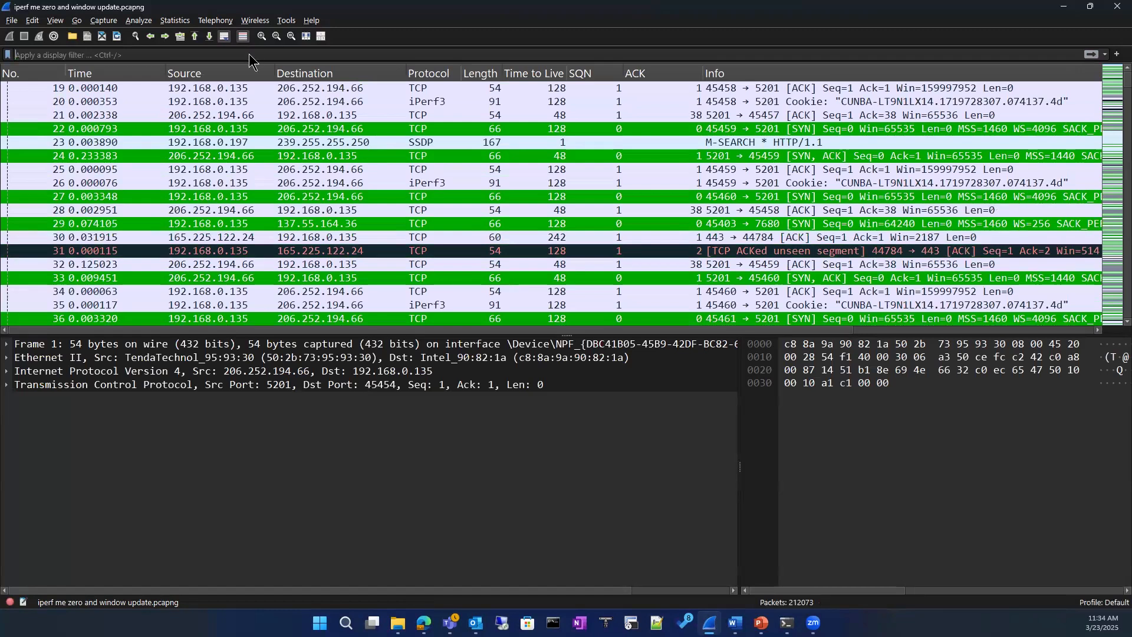
{"action": "type", "text": "dns"}
{"action": "key", "text": "Return"}
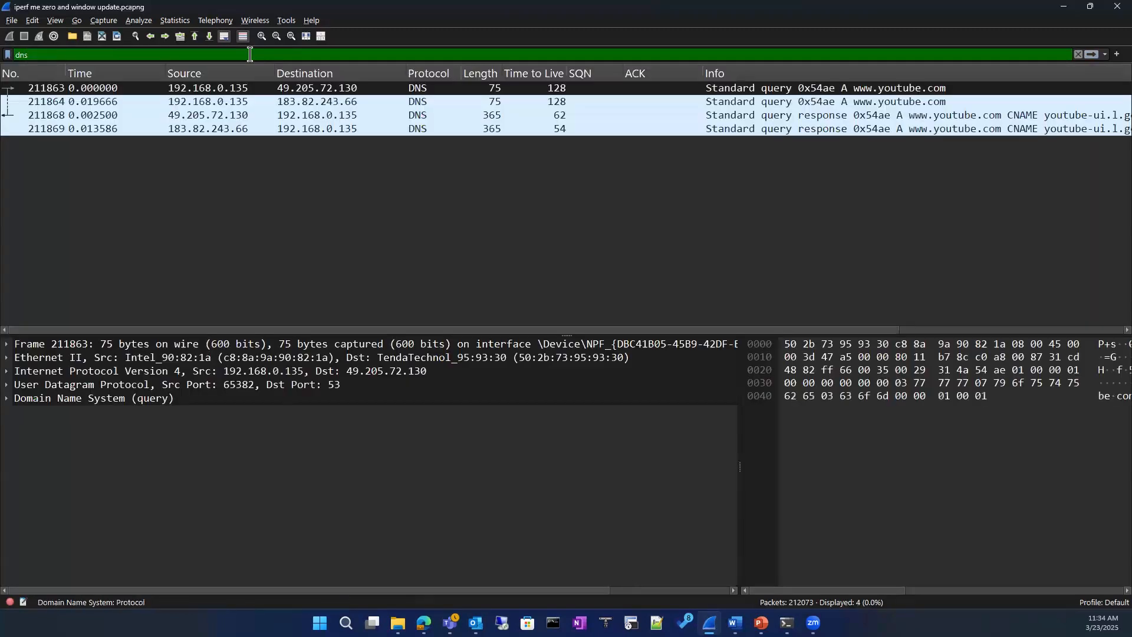
Extend the display filter to dns matches "you" and apply it
{"action": "left_click", "coordinate": [78, 58]}
{"action": "type", "text": "matches "}
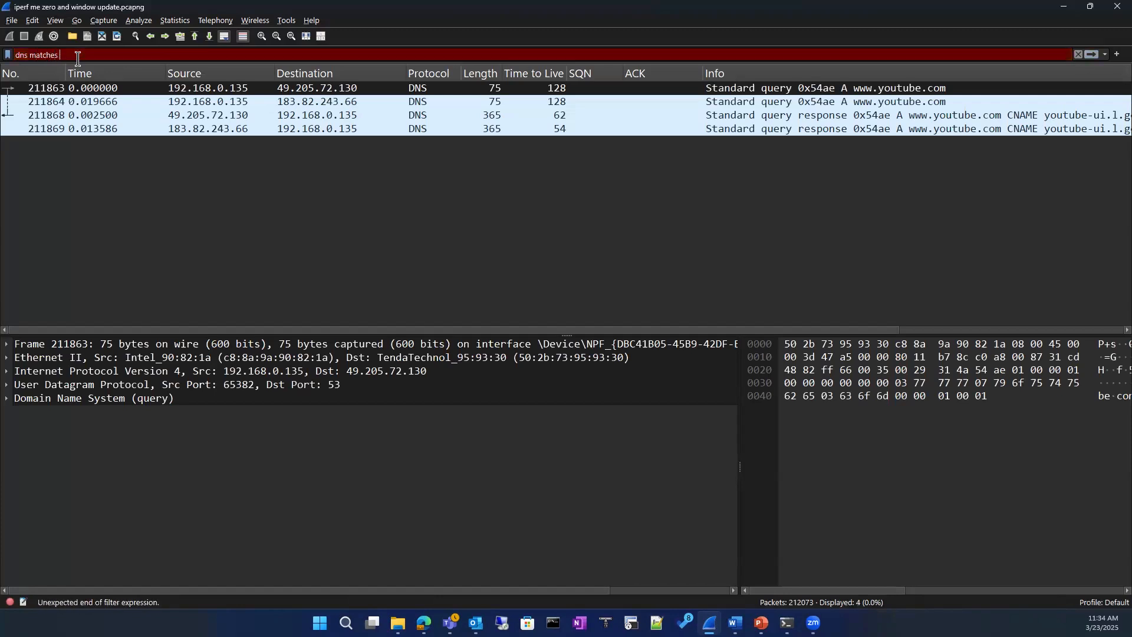
{"action": "type", "text": "\"you"}
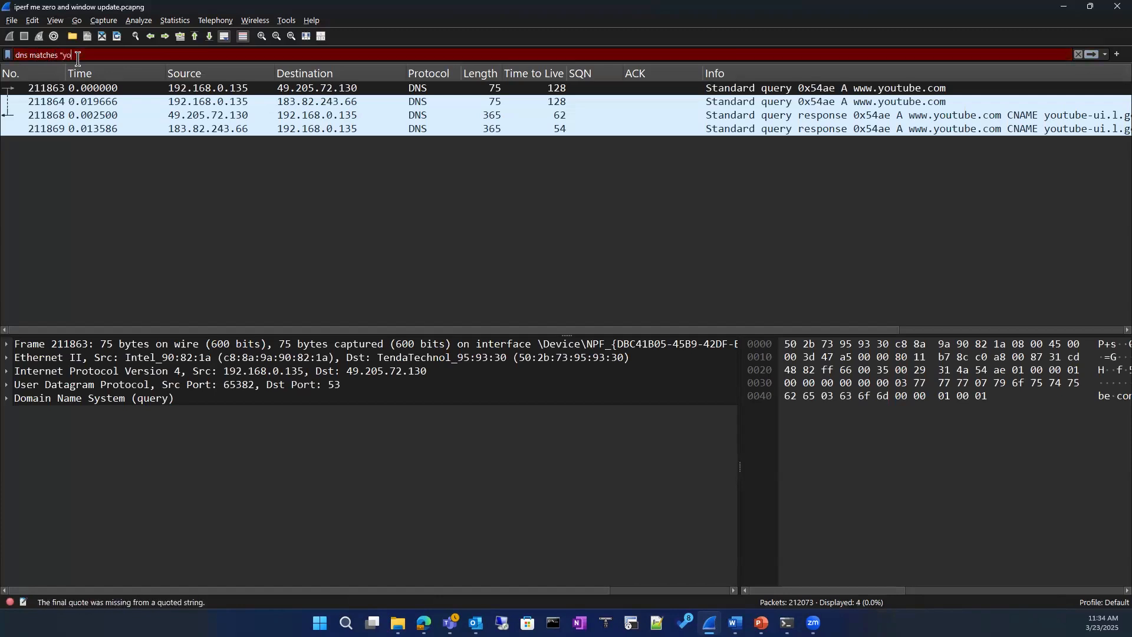
{"action": "type", "text": "\""}
{"action": "key", "text": "Return"}
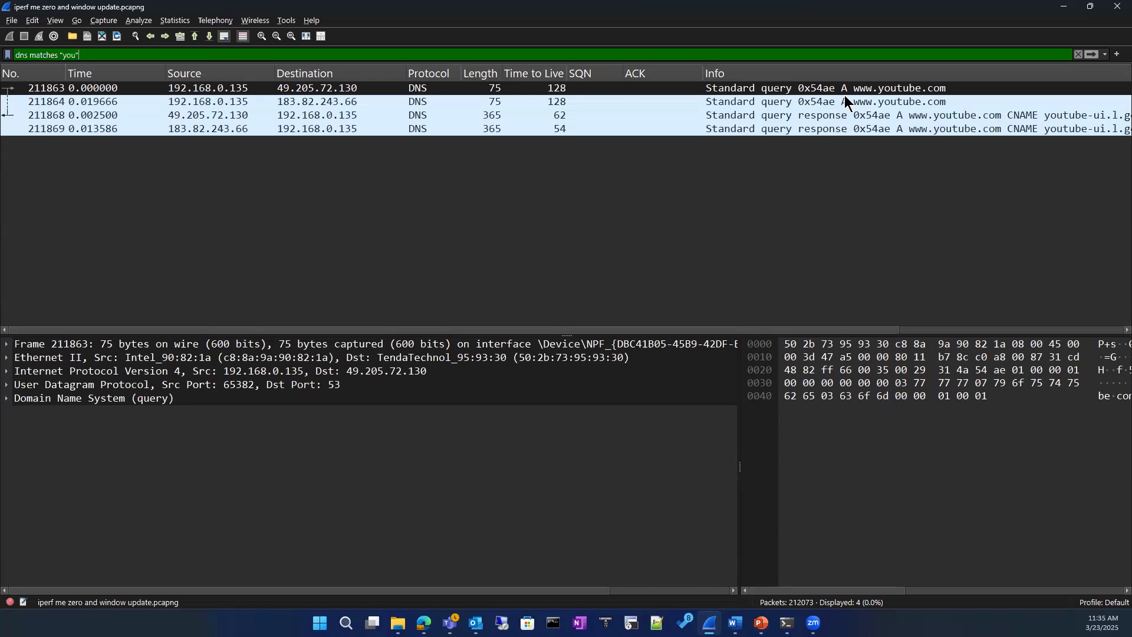
{"action": "left_click", "coordinate": [771, 116]}
{"action": "left_click", "coordinate": [767, 88]}
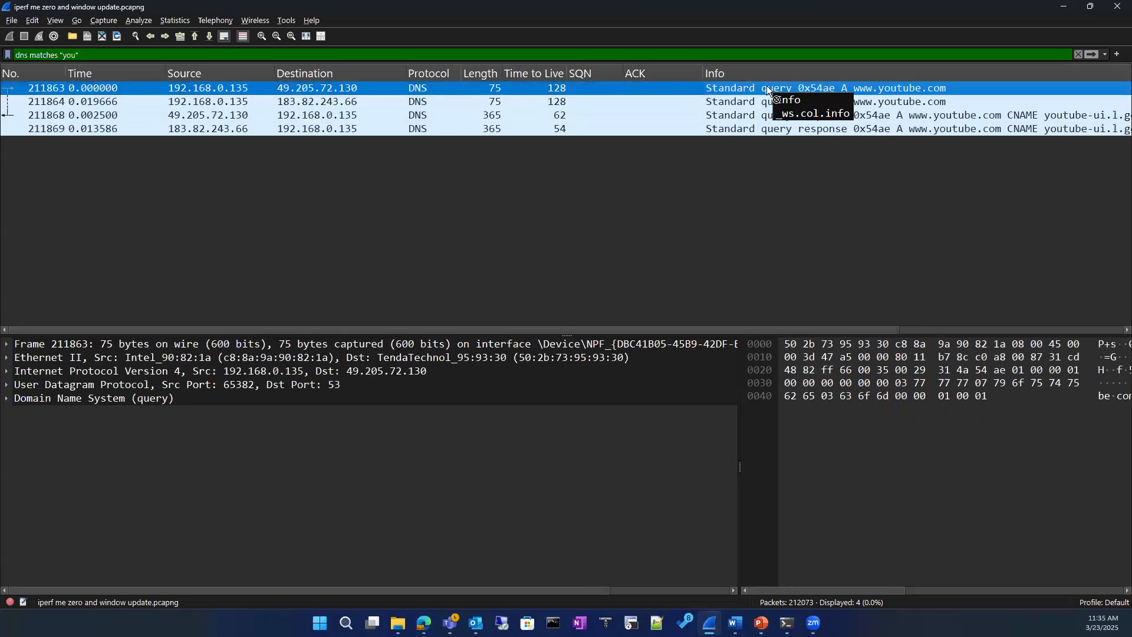
{"action": "left_click_drag", "start_coordinate": [766, 86], "coordinate": [568, 99]}
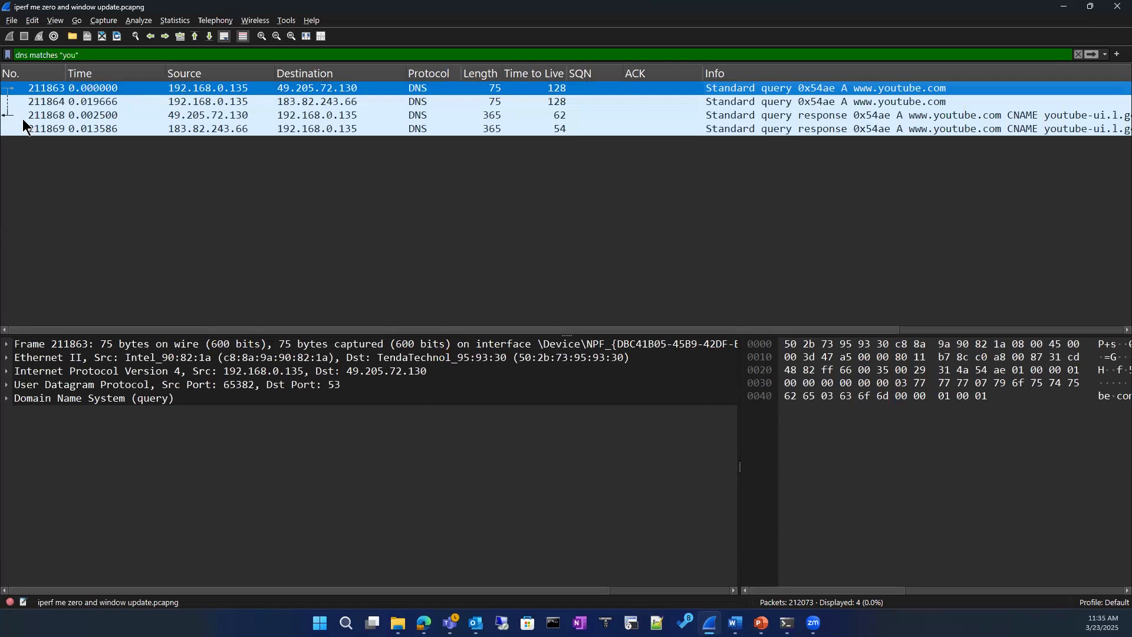
Clear the dns matches filter and return to the start of the full packet list
{"action": "left_click", "coordinate": [1078, 54]}
{"action": "scroll", "coordinate": [321, 161], "scroll_direction": "up", "scroll_amount": 20}
{"action": "scroll", "coordinate": [1107, 239], "scroll_direction": "up", "scroll_amount": 3}
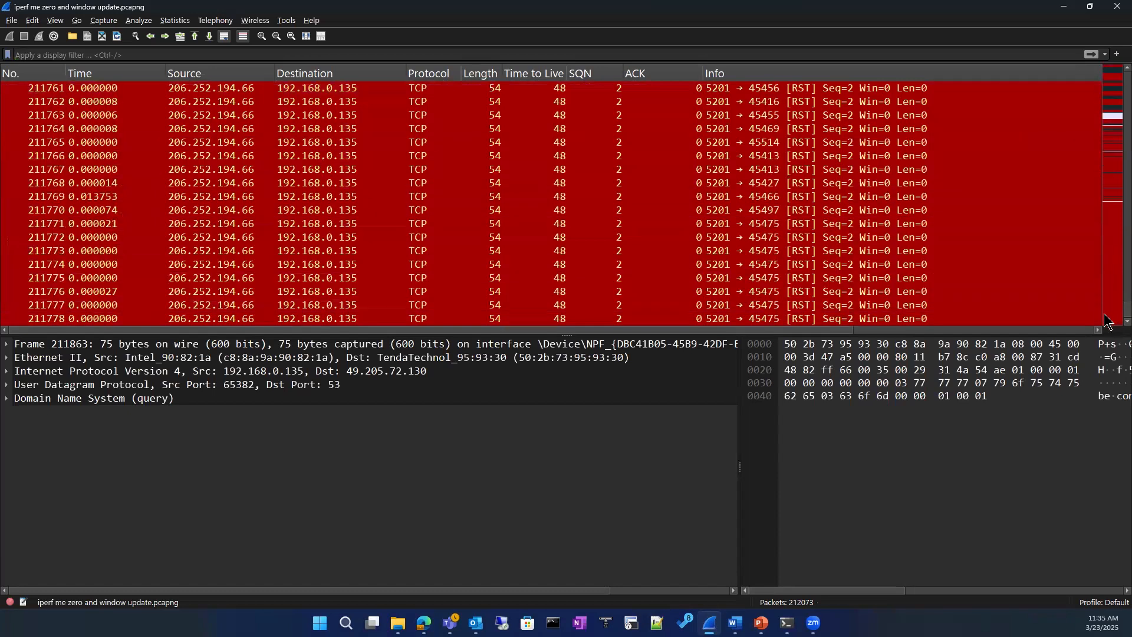
{"action": "left_click", "coordinate": [1107, 90]}
{"action": "left_click_drag", "start_coordinate": [1104, 84], "coordinate": [1104, 70]}
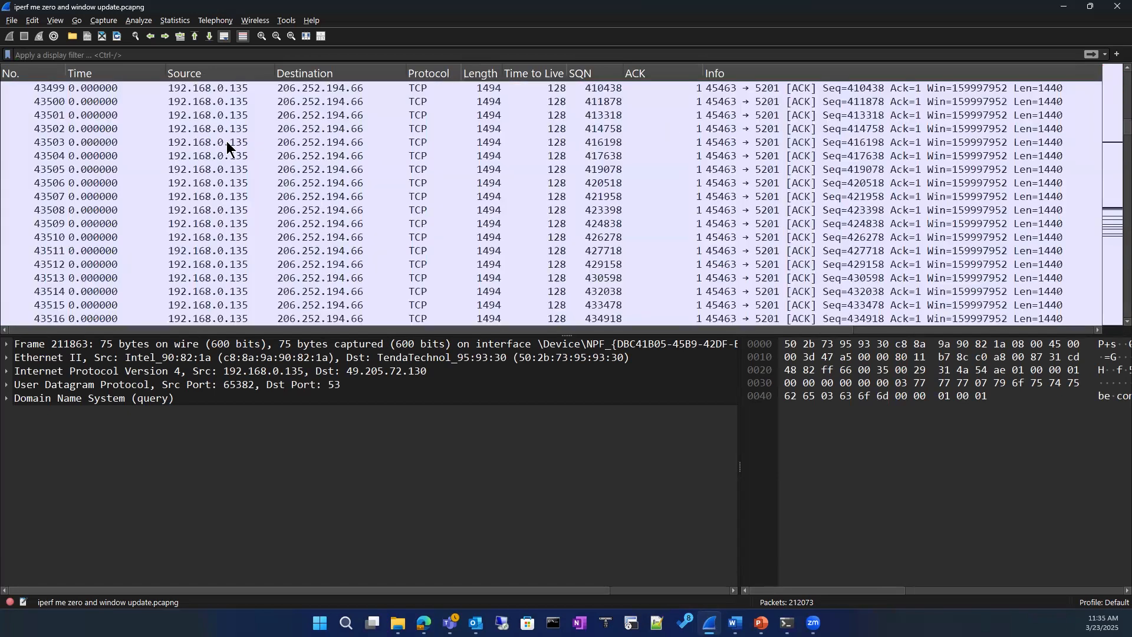
Select packet 1 and look at its Ethernet II details, leaving that layer collapsed
{"action": "left_click", "coordinate": [253, 90]}
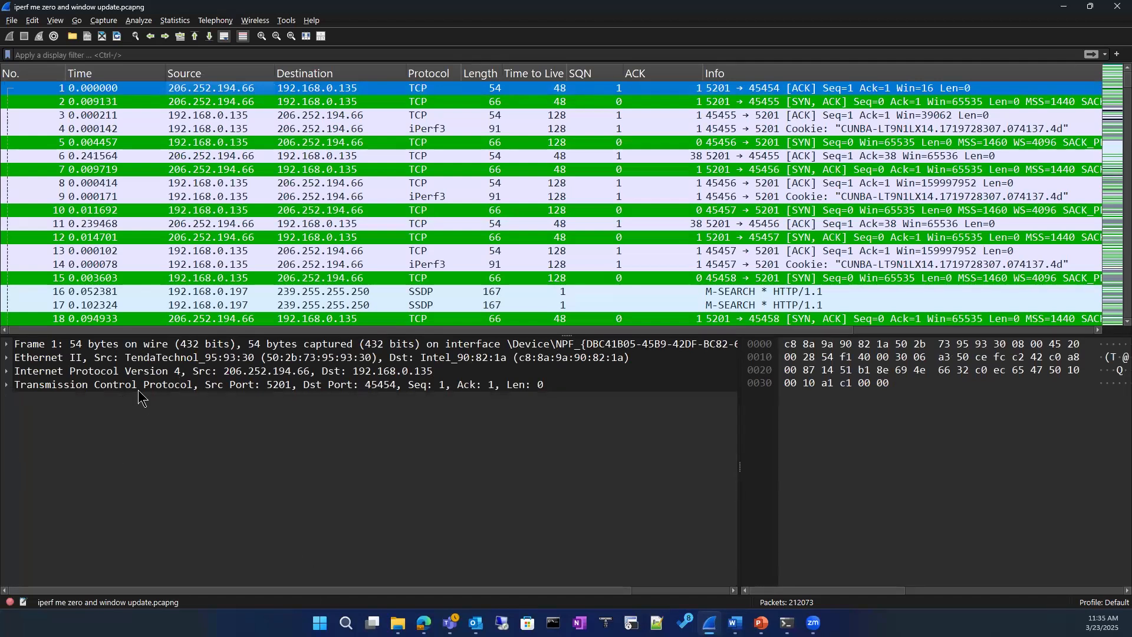
{"action": "left_click", "coordinate": [7, 359]}
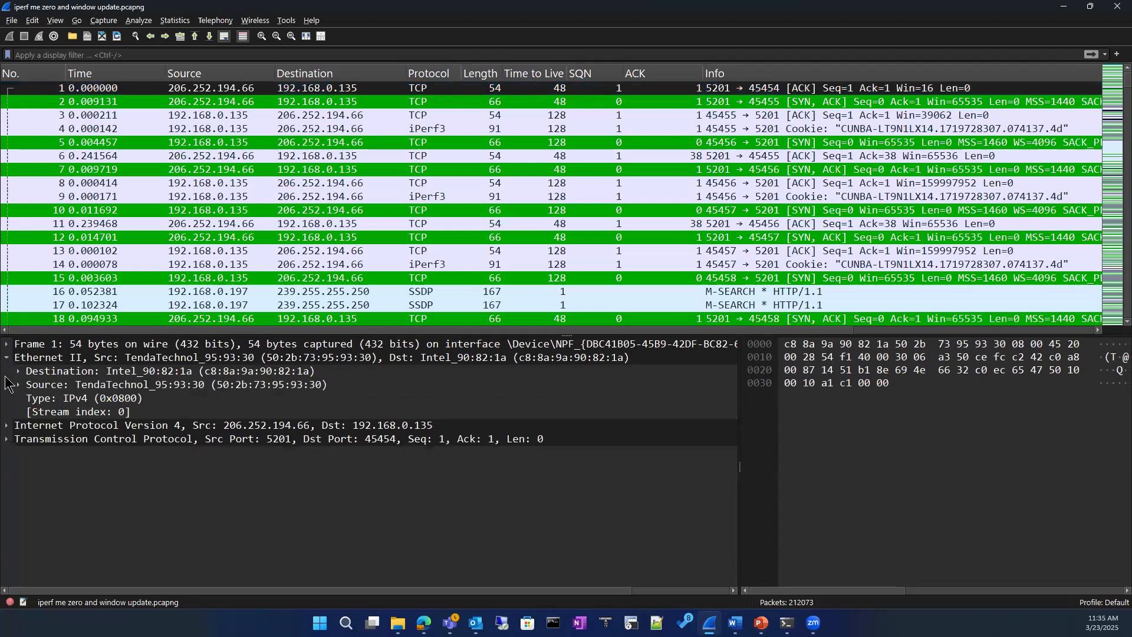
{"action": "left_click", "coordinate": [6, 358]}
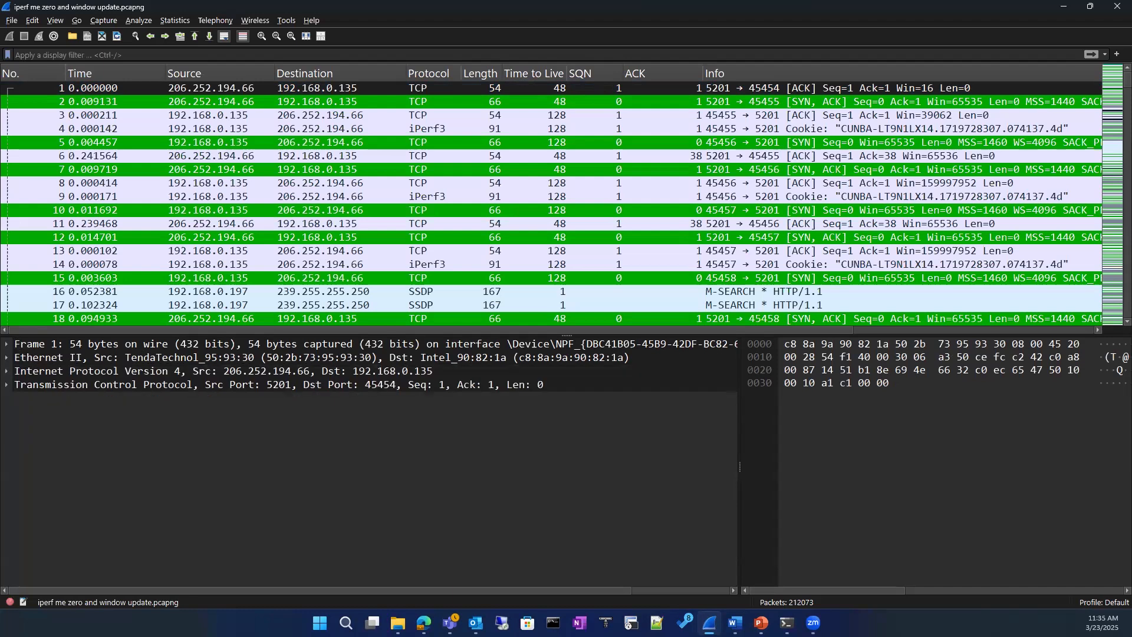
Mark the Frame 1 summary line in the packet details with freehand pink pen strokes
{"action": "mouse_move", "coordinate": [13, 341]}
{"action": "left_mouse_down"}
{"action": "mouse_move", "coordinate": [125, 360]}
{"action": "mouse_move", "coordinate": [242, 341]}
{"action": "left_mouse_up"}
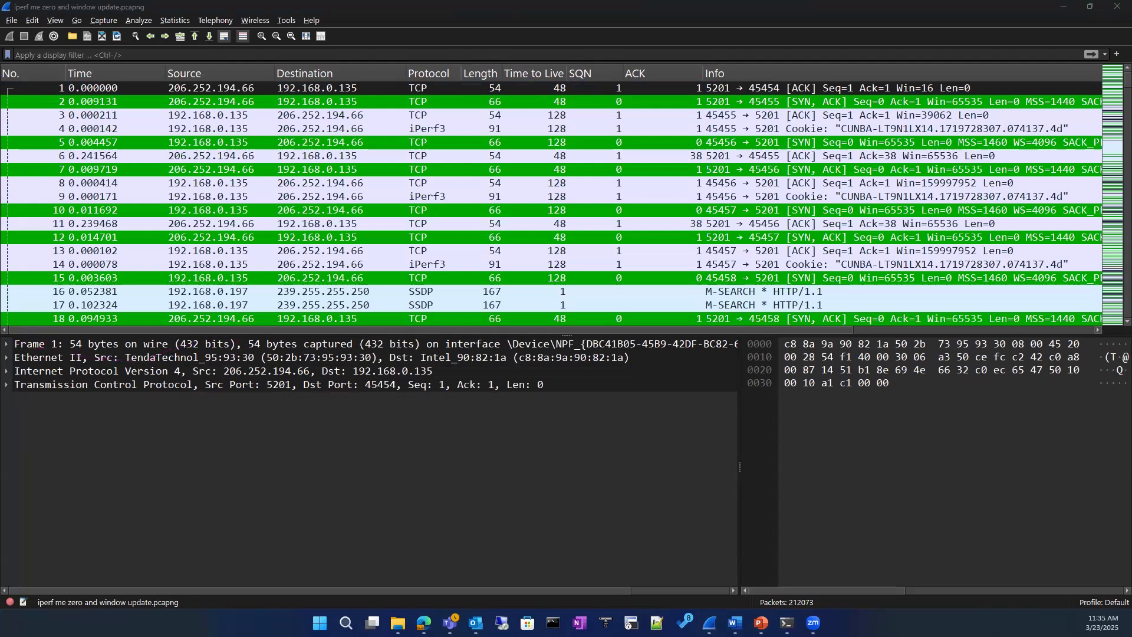
{"action": "left_click_drag", "start_coordinate": [18, 344], "coordinate": [742, 344]}
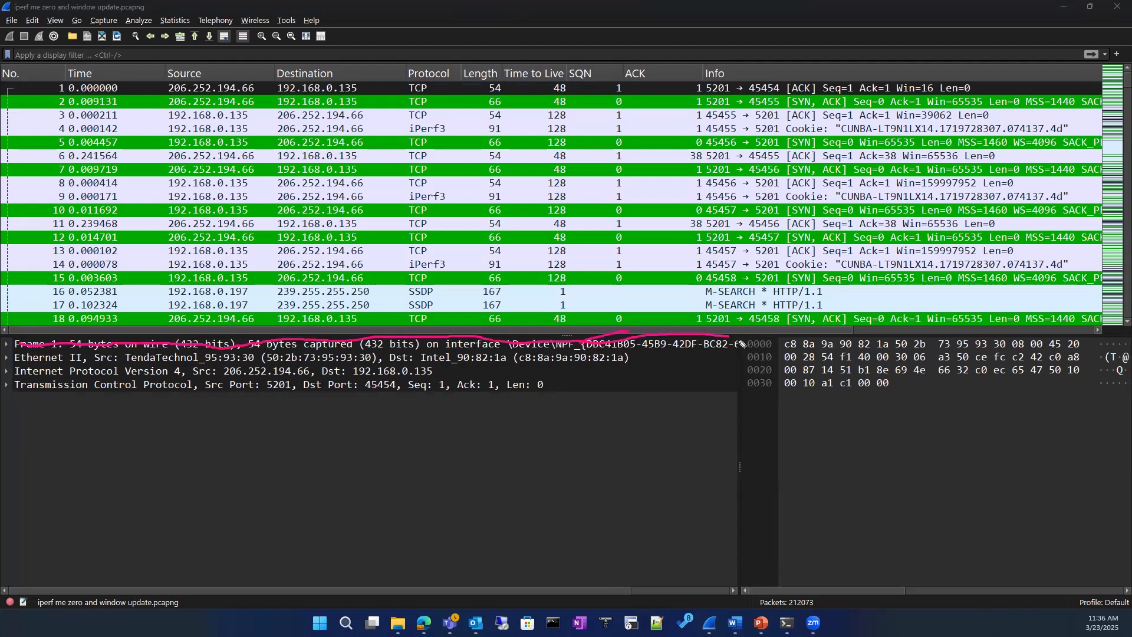
{"action": "mouse_move", "coordinate": [38, 347]}
{"action": "left_mouse_down"}
{"action": "mouse_move", "coordinate": [164, 336]}
{"action": "mouse_move", "coordinate": [602, 350]}
{"action": "mouse_move", "coordinate": [719, 338]}
{"action": "left_mouse_up"}
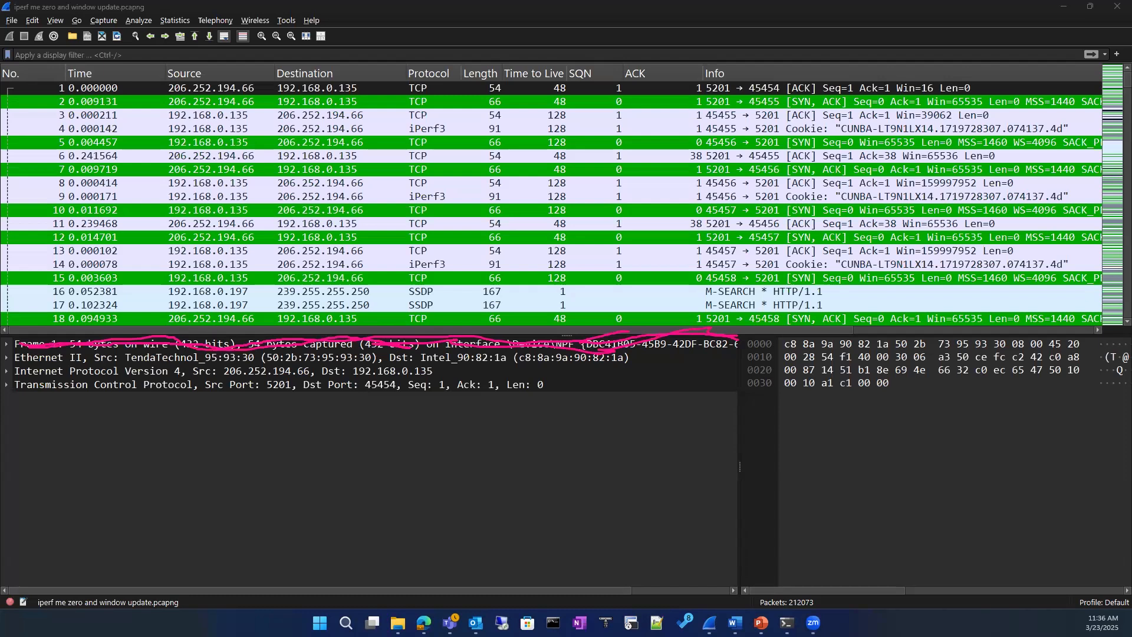
Expand the Ethernet II layer with its Destination and Source subtrees and select the source's IG bit field
{"action": "left_click", "coordinate": [7, 357]}
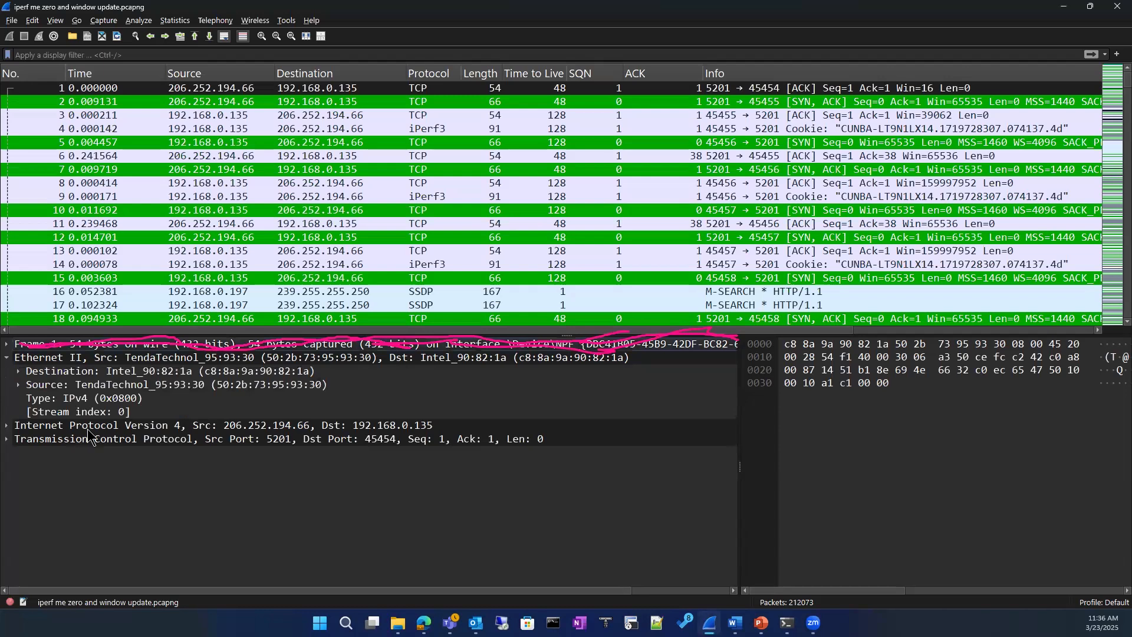
{"action": "left_click", "coordinate": [19, 371]}
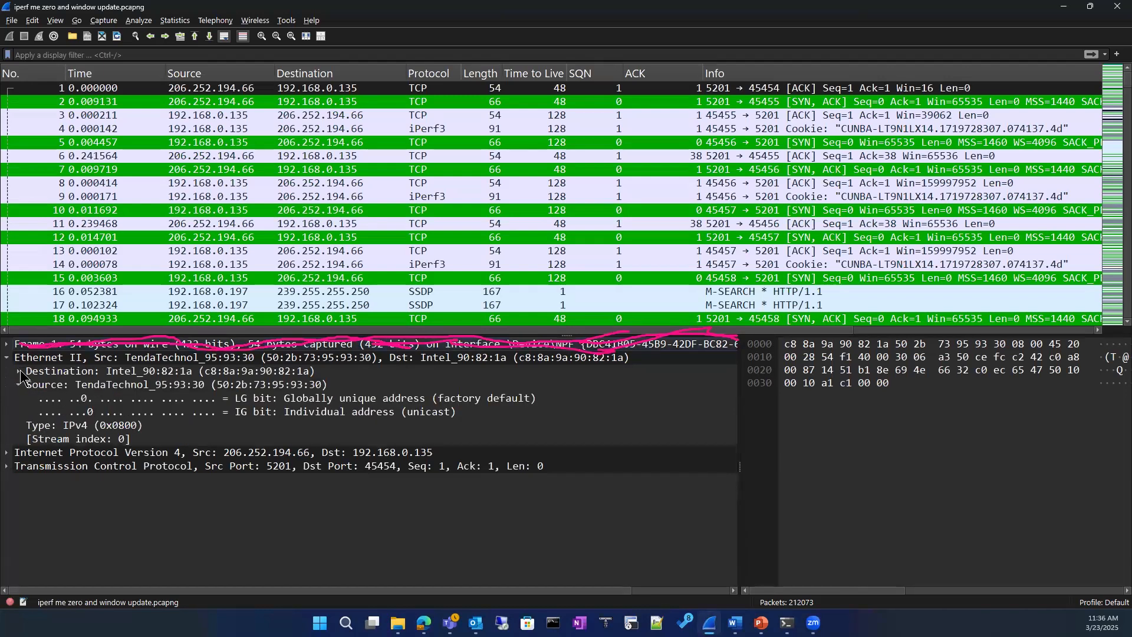
{"action": "double_click", "coordinate": [43, 408]}
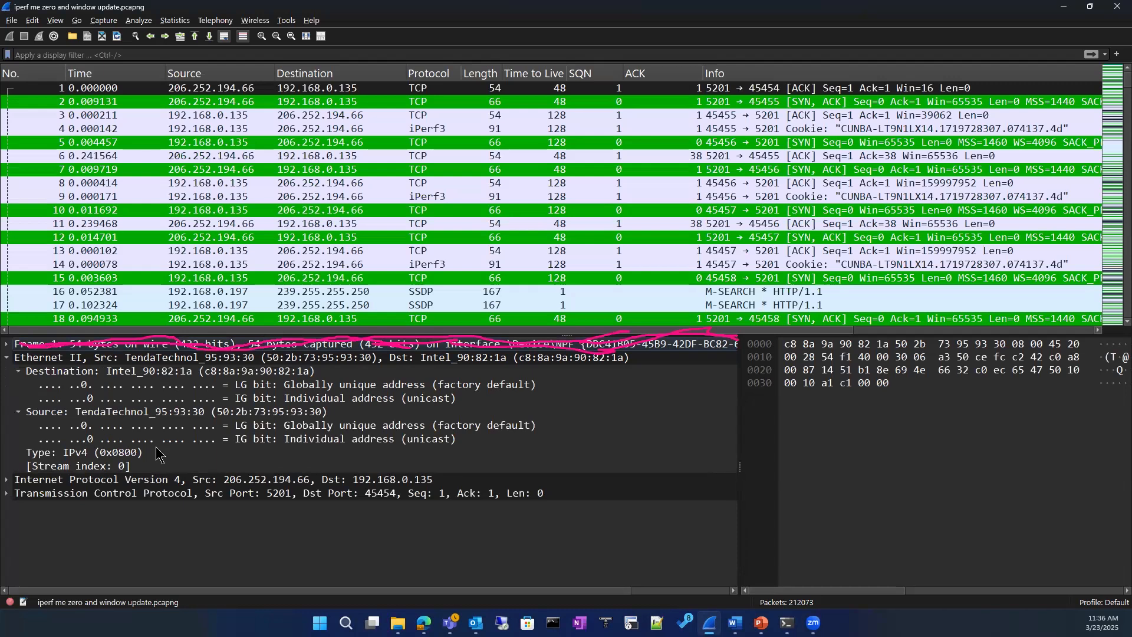
{"action": "right_click", "coordinate": [240, 440]}
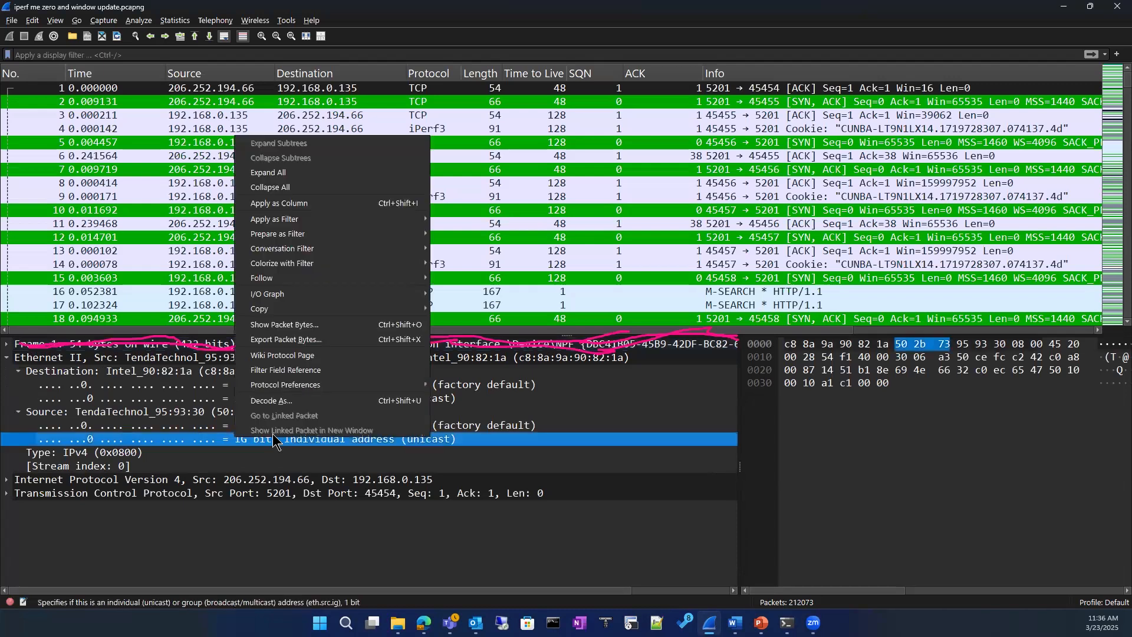
{"action": "left_click", "coordinate": [348, 526]}
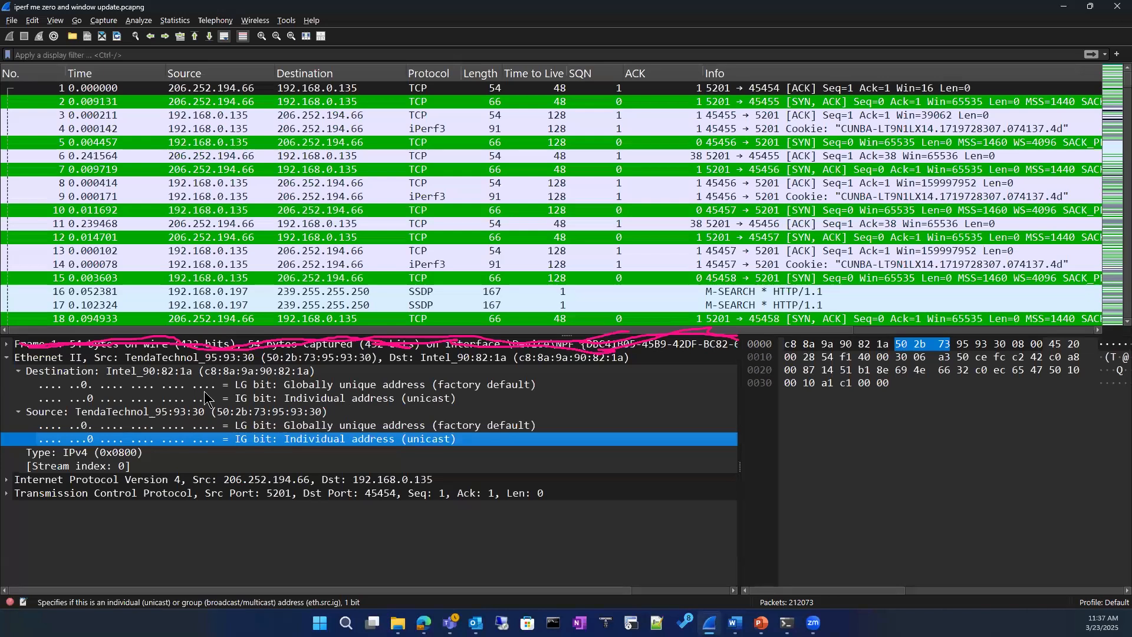
Expand the Internet Protocol Version 4 layer, select its Header Checksum field, and erase the pen marks
{"action": "left_click", "coordinate": [6, 479]}
{"action": "scroll", "coordinate": [363, 522], "scroll_direction": "down", "scroll_amount": 2}
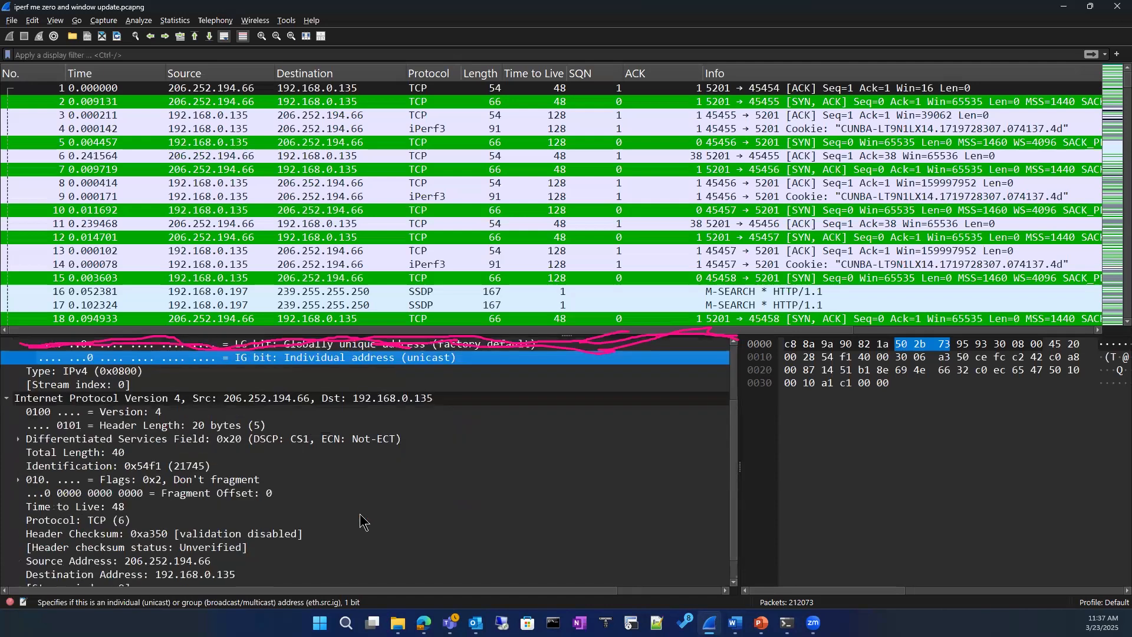
{"action": "scroll", "coordinate": [362, 521], "scroll_direction": "down", "scroll_amount": 1}
{"action": "left_click", "coordinate": [229, 507]}
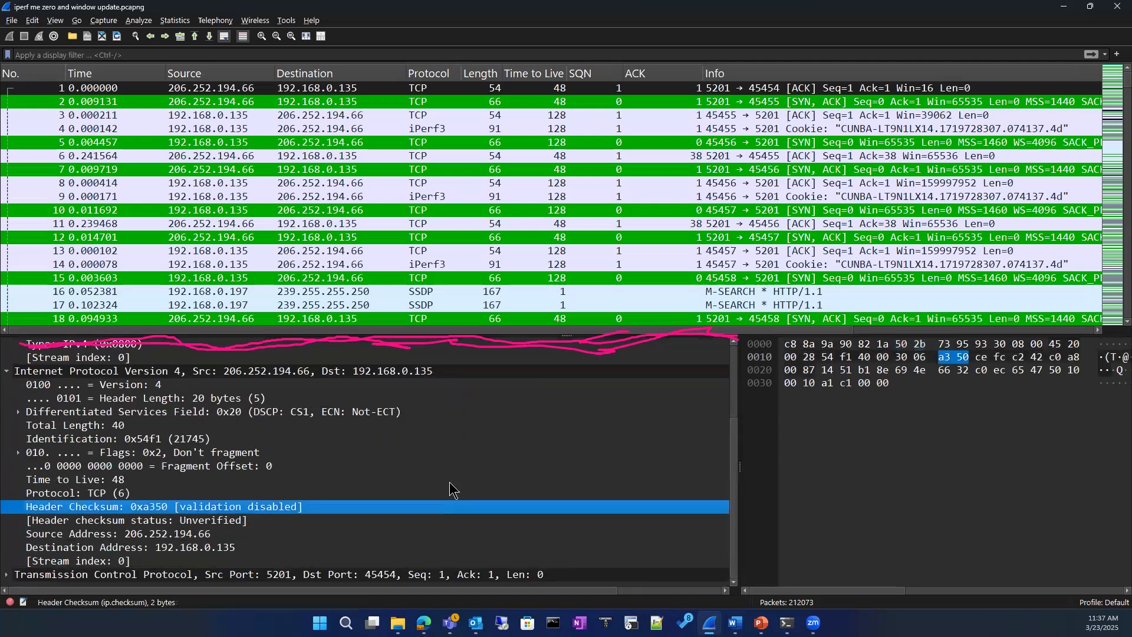
{"action": "scroll", "coordinate": [449, 483], "scroll_direction": "up", "scroll_amount": 3}
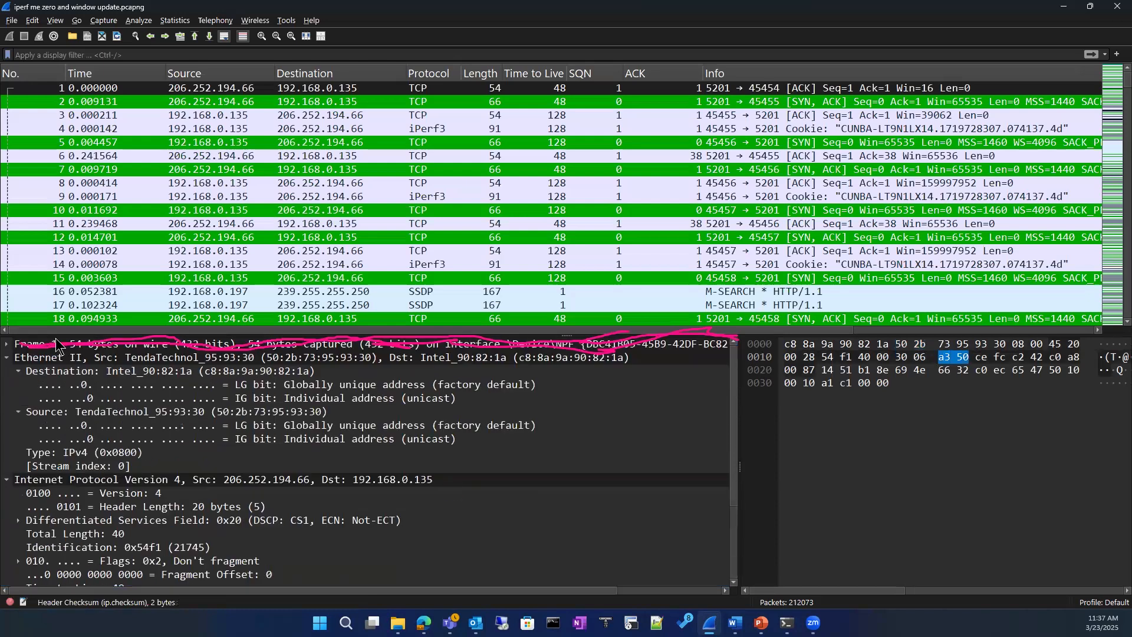
{"action": "key", "text": "Escape"}
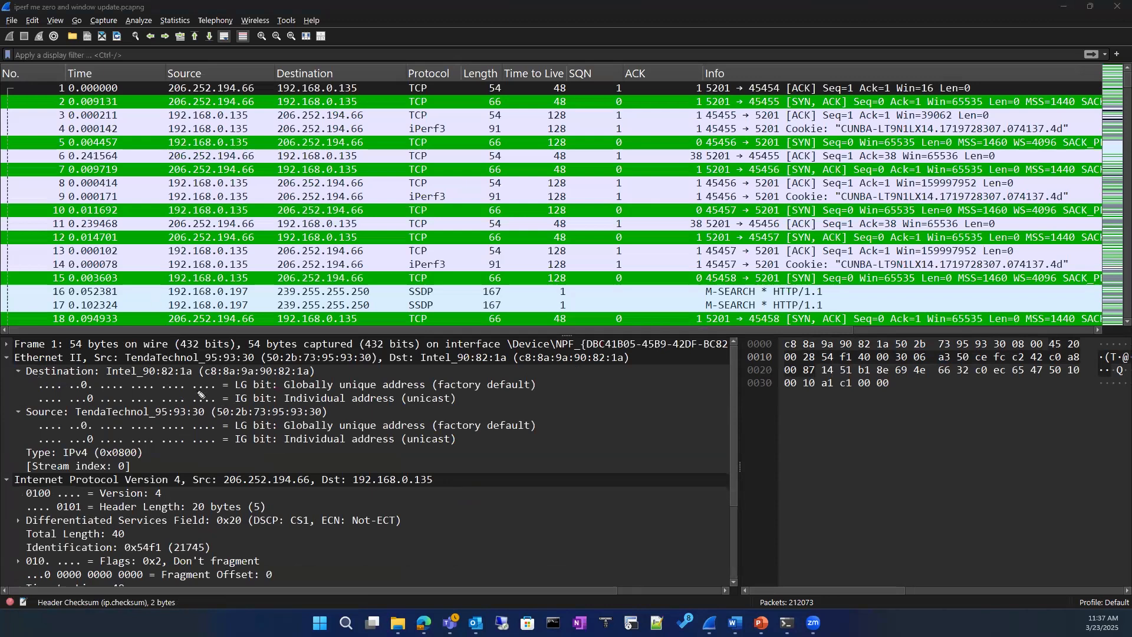
Bracket and underline the source and destination MAC addresses on the Ethernet II line with the pen
{"action": "left_click_drag", "start_coordinate": [99, 351], "coordinate": [97, 366]}
{"action": "left_click_drag", "start_coordinate": [630, 350], "coordinate": [633, 369]}
{"action": "left_click_drag", "start_coordinate": [390, 368], "coordinate": [638, 371]}
{"action": "left_click_drag", "start_coordinate": [137, 368], "coordinate": [360, 372]}
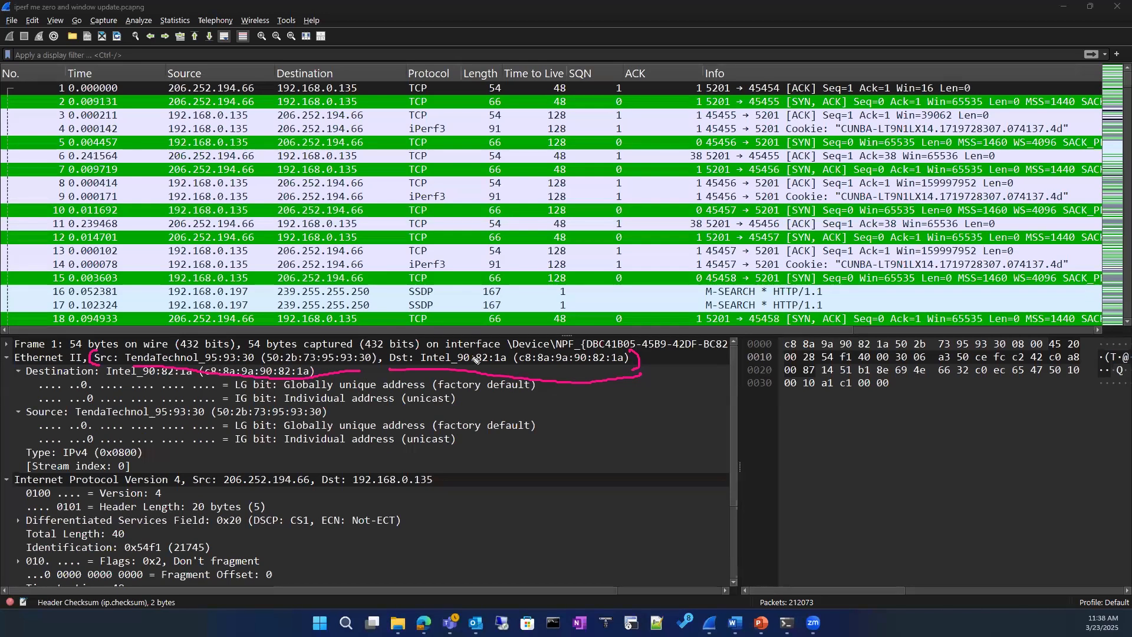
Sketch a router circle with an outgoing link and connect it to a host box over the packet details
{"action": "mouse_move", "coordinate": [632, 453]}
{"action": "left_mouse_down"}
{"action": "mouse_move", "coordinate": [594, 416]}
{"action": "mouse_move", "coordinate": [606, 438]}
{"action": "left_mouse_up"}
{"action": "mouse_move", "coordinate": [604, 424]}
{"action": "left_mouse_down"}
{"action": "mouse_move", "coordinate": [636, 435]}
{"action": "mouse_move", "coordinate": [728, 424]}
{"action": "left_mouse_up"}
{"action": "left_click_drag", "start_coordinate": [594, 453], "coordinate": [511, 542]}
{"action": "left_click_drag", "start_coordinate": [517, 510], "coordinate": [561, 530]}
{"action": "left_click_drag", "start_coordinate": [597, 455], "coordinate": [611, 479]}
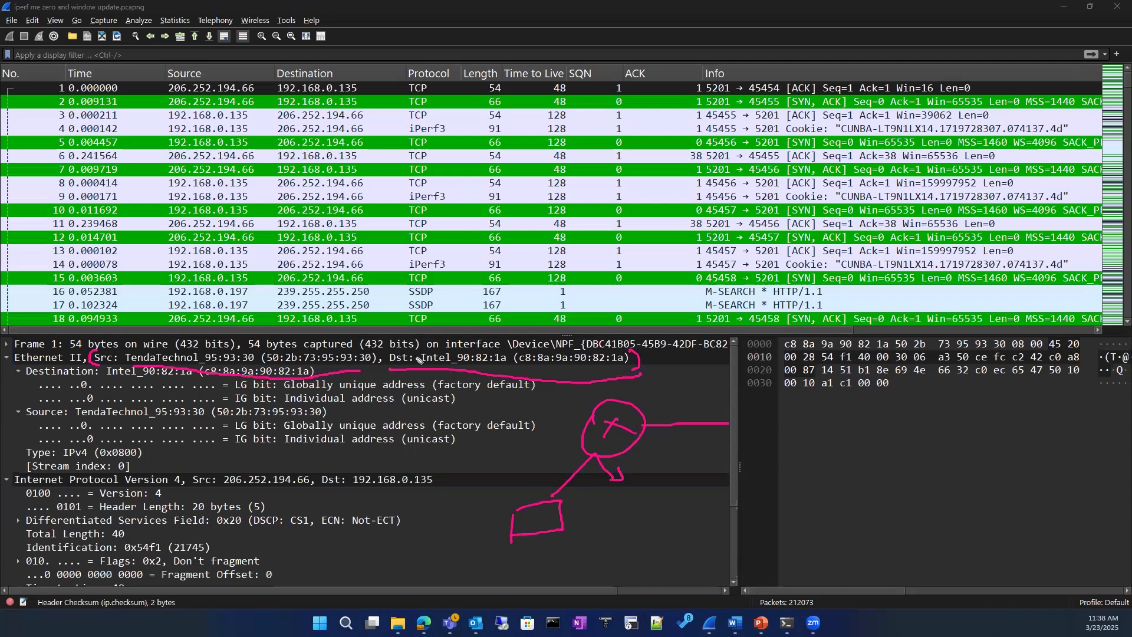
Circle the source MAC address and handwrite labels beside the router and host, naming the host Intel, finishing by erasing the drawing
{"action": "left_click_drag", "start_coordinate": [295, 345], "coordinate": [339, 355]}
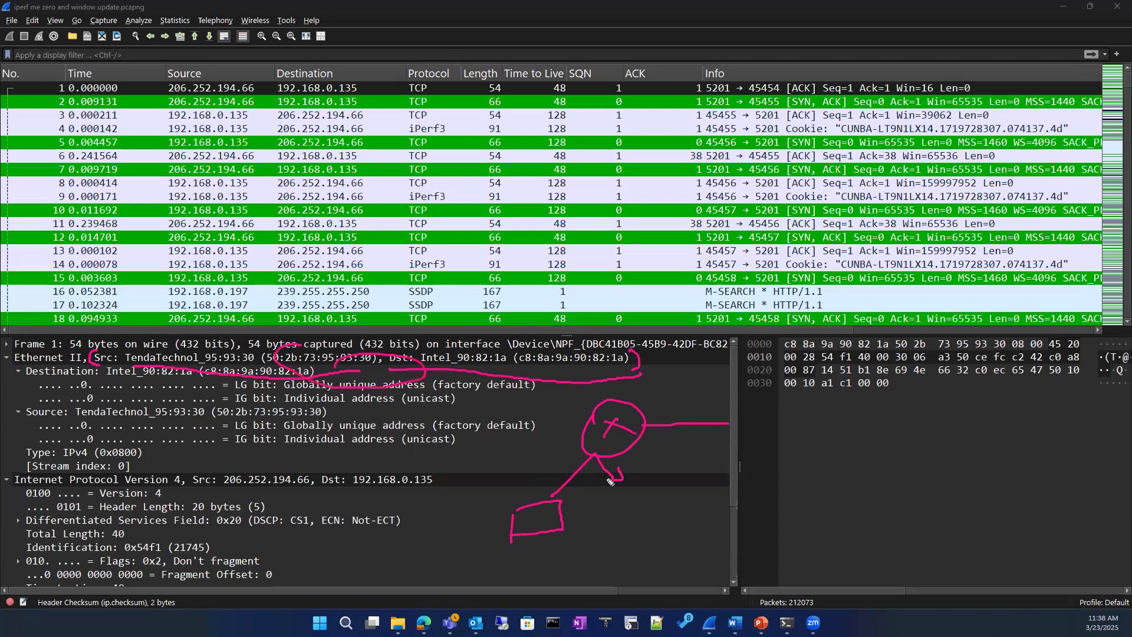
{"action": "mouse_move", "coordinate": [633, 469]}
{"action": "left_mouse_down"}
{"action": "mouse_move", "coordinate": [647, 457]}
{"action": "mouse_move", "coordinate": [679, 470]}
{"action": "left_mouse_up"}
{"action": "left_click", "coordinate": [672, 467]}
{"action": "left_click", "coordinate": [579, 538]}
{"action": "left_click_drag", "start_coordinate": [562, 536], "coordinate": [597, 533]}
{"action": "mouse_move", "coordinate": [458, 538]}
{"action": "left_mouse_down"}
{"action": "mouse_move", "coordinate": [458, 557]}
{"action": "mouse_move", "coordinate": [516, 555]}
{"action": "left_mouse_up"}
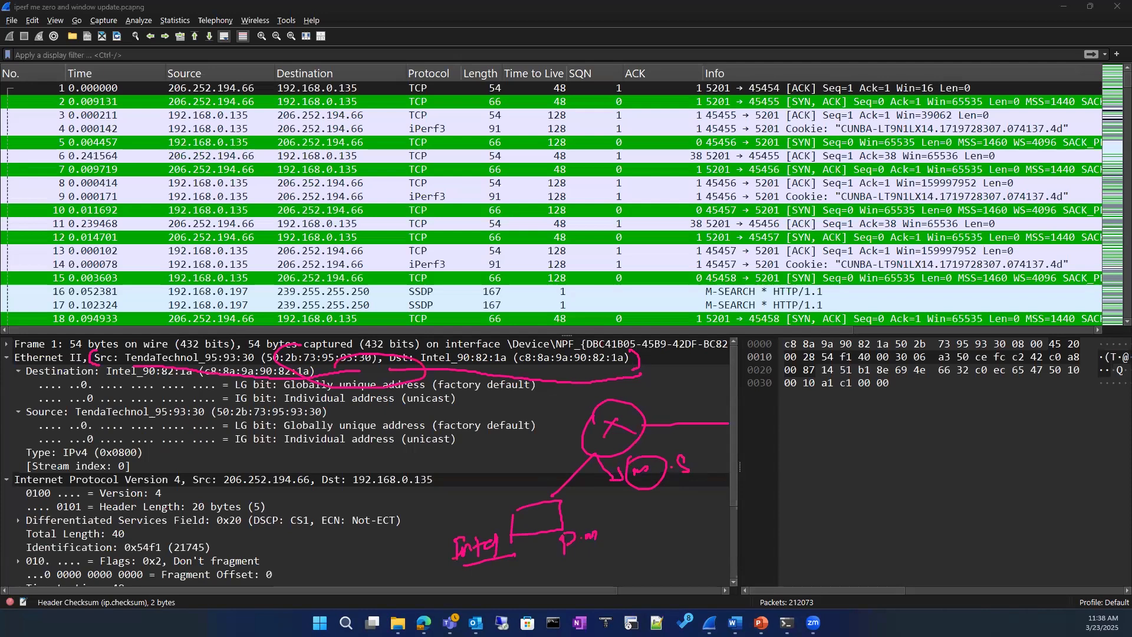
{"action": "left_click", "coordinate": [60, 286]}
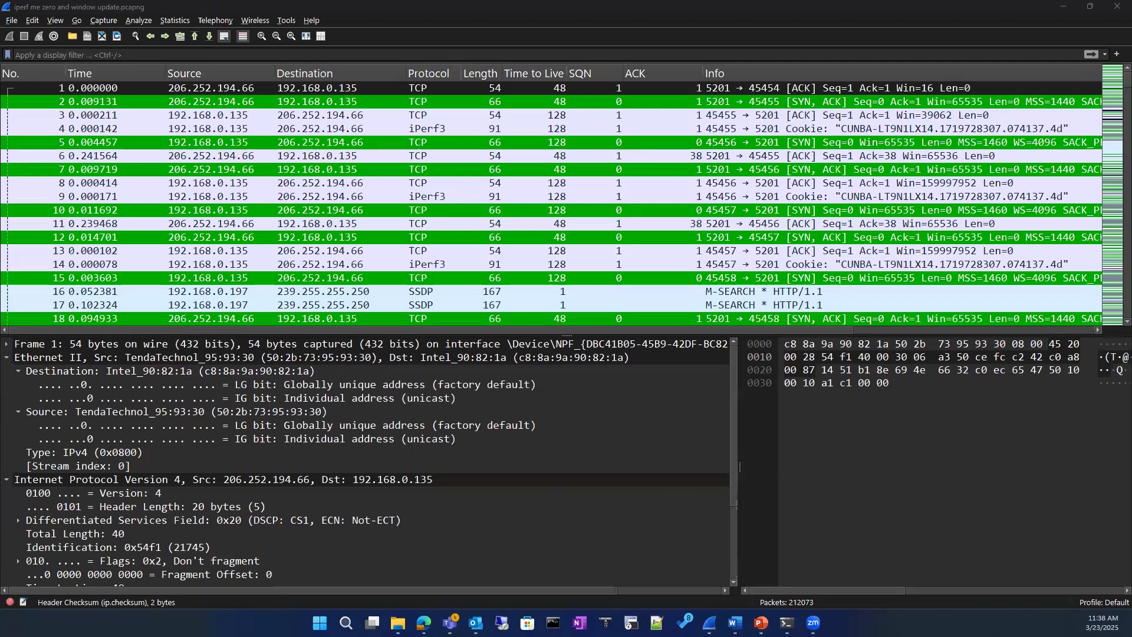
Underline both Ethernet II MAC addresses, draw arrows to handwritten SW and circled FW/LB labels, and erase the marks
{"action": "left_click_drag", "start_coordinate": [430, 369], "coordinate": [509, 367]}
{"action": "left_click_drag", "start_coordinate": [281, 365], "coordinate": [343, 362]}
{"action": "mouse_move", "coordinate": [541, 372]}
{"action": "left_mouse_down"}
{"action": "mouse_move", "coordinate": [567, 382]}
{"action": "mouse_move", "coordinate": [548, 401]}
{"action": "mouse_move", "coordinate": [583, 410]}
{"action": "mouse_move", "coordinate": [614, 387]}
{"action": "left_mouse_up"}
{"action": "mouse_move", "coordinate": [360, 375]}
{"action": "left_mouse_down"}
{"action": "mouse_move", "coordinate": [336, 407]}
{"action": "mouse_move", "coordinate": [357, 417]}
{"action": "mouse_move", "coordinate": [337, 470]}
{"action": "left_mouse_up"}
{"action": "mouse_move", "coordinate": [339, 461]}
{"action": "left_mouse_down"}
{"action": "mouse_move", "coordinate": [377, 452]}
{"action": "mouse_move", "coordinate": [386, 471]}
{"action": "mouse_move", "coordinate": [434, 470]}
{"action": "left_mouse_up"}
{"action": "left_click_drag", "start_coordinate": [435, 451], "coordinate": [435, 470]}
{"action": "left_click_drag", "start_coordinate": [342, 428], "coordinate": [438, 425]}
{"action": "left_click_drag", "start_coordinate": [315, 469], "coordinate": [406, 426]}
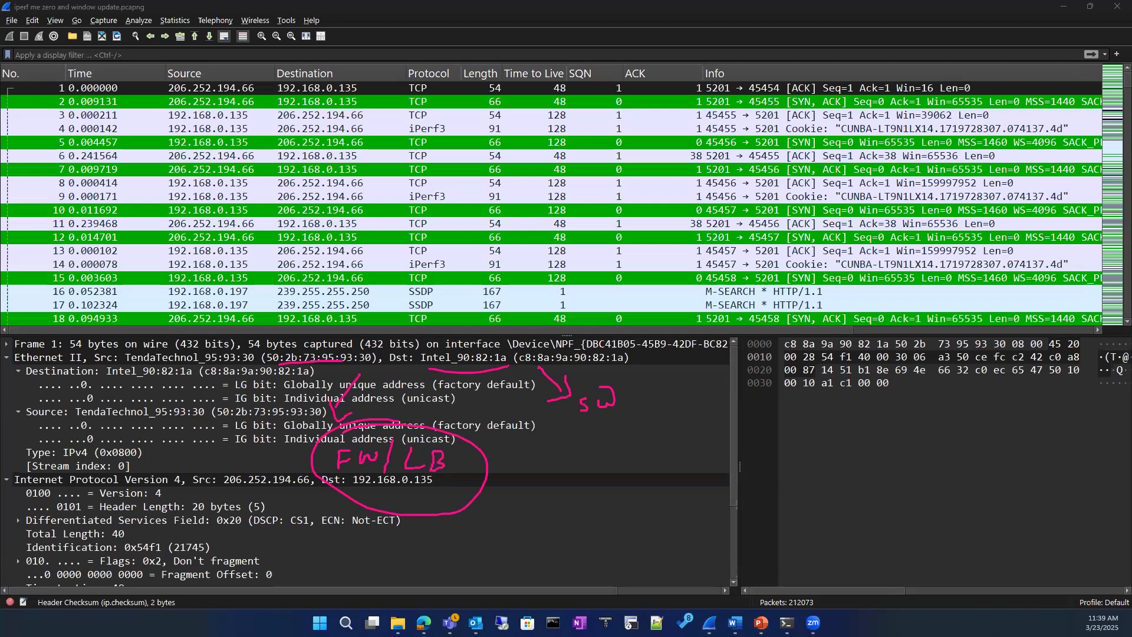
{"action": "key", "text": "e"}
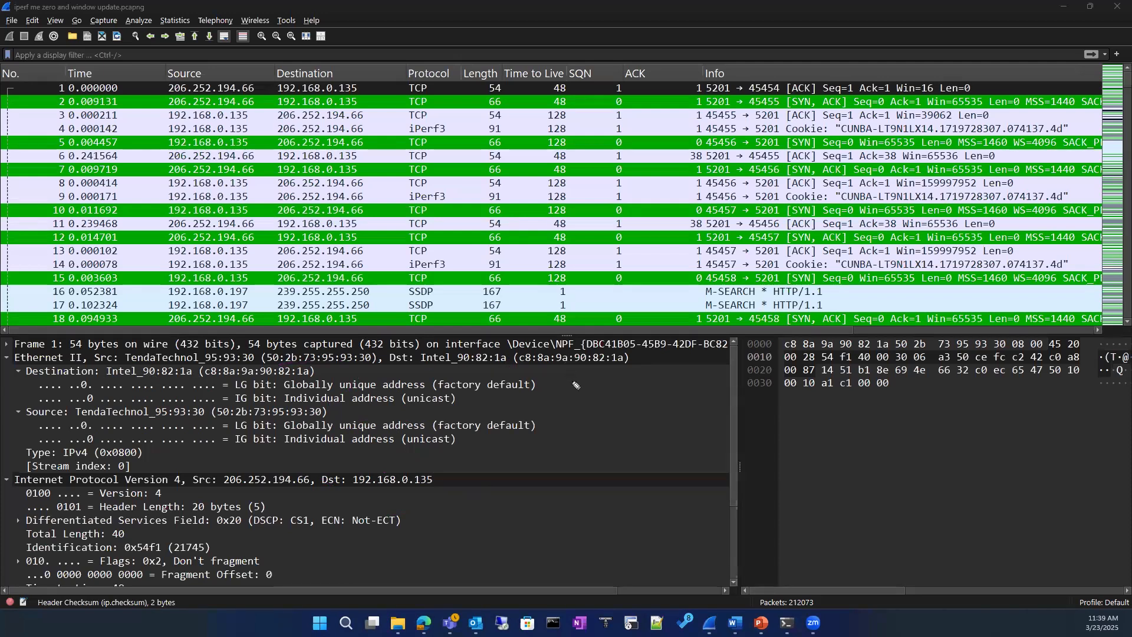
Handwrite and underline 802.1Q over the packet details pane
{"action": "left_click_drag", "start_coordinate": [577, 398], "coordinate": [591, 403]}
{"action": "left_click_drag", "start_coordinate": [597, 402], "coordinate": [624, 412]}
{"action": "left_click", "coordinate": [617, 407]}
{"action": "left_click_drag", "start_coordinate": [642, 399], "coordinate": [657, 409]}
{"action": "left_click", "coordinate": [678, 405]}
{"action": "left_click_drag", "start_coordinate": [574, 430], "coordinate": [677, 418]}
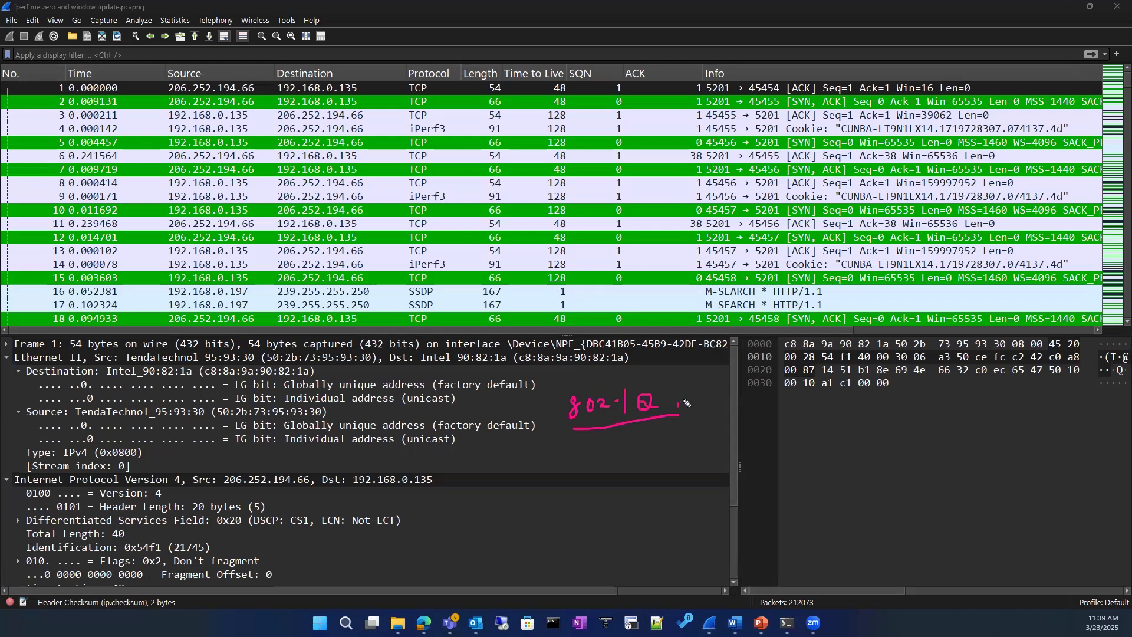
Sketch a switch box with opposing arrows and join it by two links to a circled router
{"action": "mouse_move", "coordinate": [551, 461]}
{"action": "left_mouse_down"}
{"action": "mouse_move", "coordinate": [640, 483]}
{"action": "mouse_move", "coordinate": [546, 463]}
{"action": "mouse_move", "coordinate": [595, 478]}
{"action": "left_mouse_up"}
{"action": "mouse_move", "coordinate": [602, 485]}
{"action": "left_mouse_down"}
{"action": "mouse_move", "coordinate": [568, 489]}
{"action": "mouse_move", "coordinate": [587, 492]}
{"action": "left_mouse_up"}
{"action": "mouse_move", "coordinate": [626, 471]}
{"action": "left_mouse_down"}
{"action": "mouse_move", "coordinate": [693, 461]}
{"action": "mouse_move", "coordinate": [688, 471]}
{"action": "mouse_move", "coordinate": [748, 445]}
{"action": "left_mouse_up"}
{"action": "mouse_move", "coordinate": [718, 452]}
{"action": "left_mouse_down"}
{"action": "mouse_move", "coordinate": [712, 471]}
{"action": "mouse_move", "coordinate": [734, 470]}
{"action": "left_mouse_up"}
{"action": "left_click_drag", "start_coordinate": [640, 487], "coordinate": [687, 480]}
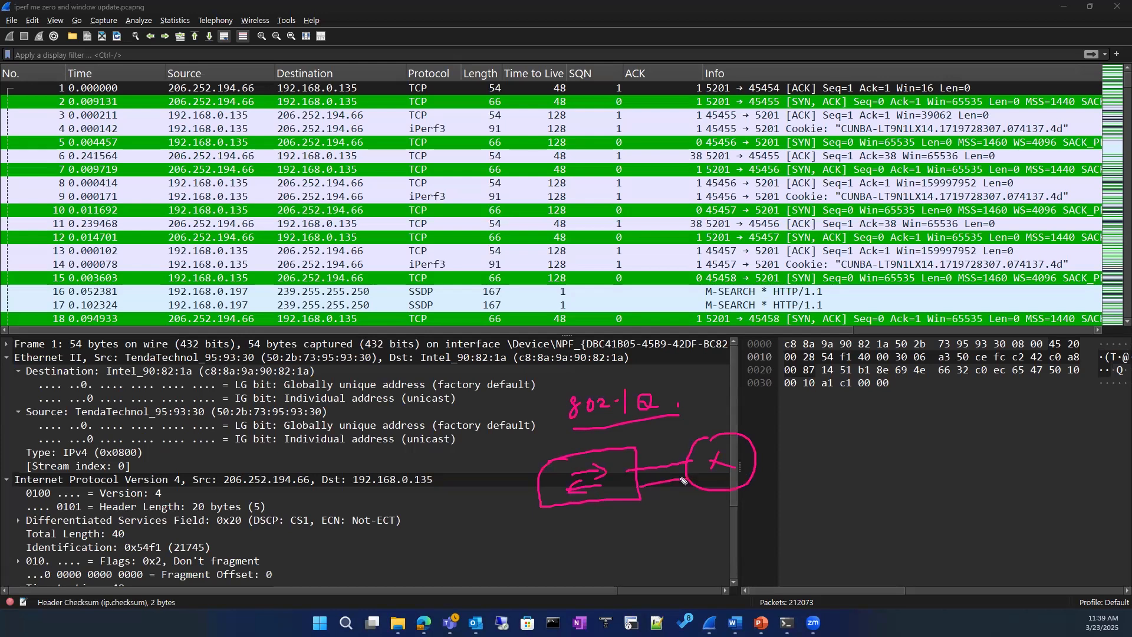
Label the links Trunk, add a circled 10 tag, write 802.1Q 10 below the Ethernet II line, and erase the drawing
{"action": "mouse_move", "coordinate": [644, 435]}
{"action": "left_mouse_down"}
{"action": "mouse_move", "coordinate": [650, 447]}
{"action": "mouse_move", "coordinate": [744, 412]}
{"action": "mouse_move", "coordinate": [767, 416]}
{"action": "mouse_move", "coordinate": [714, 403]}
{"action": "left_mouse_up"}
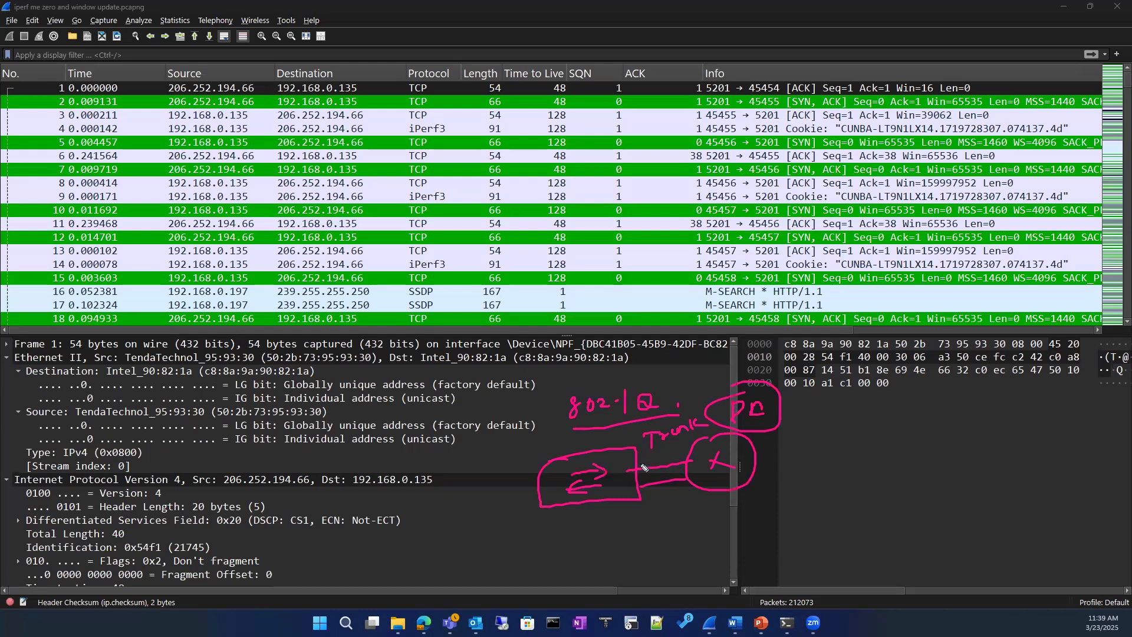
{"action": "mouse_move", "coordinate": [677, 379]}
{"action": "left_mouse_down"}
{"action": "mouse_move", "coordinate": [678, 399]}
{"action": "mouse_move", "coordinate": [681, 382]}
{"action": "mouse_move", "coordinate": [648, 398]}
{"action": "left_mouse_up"}
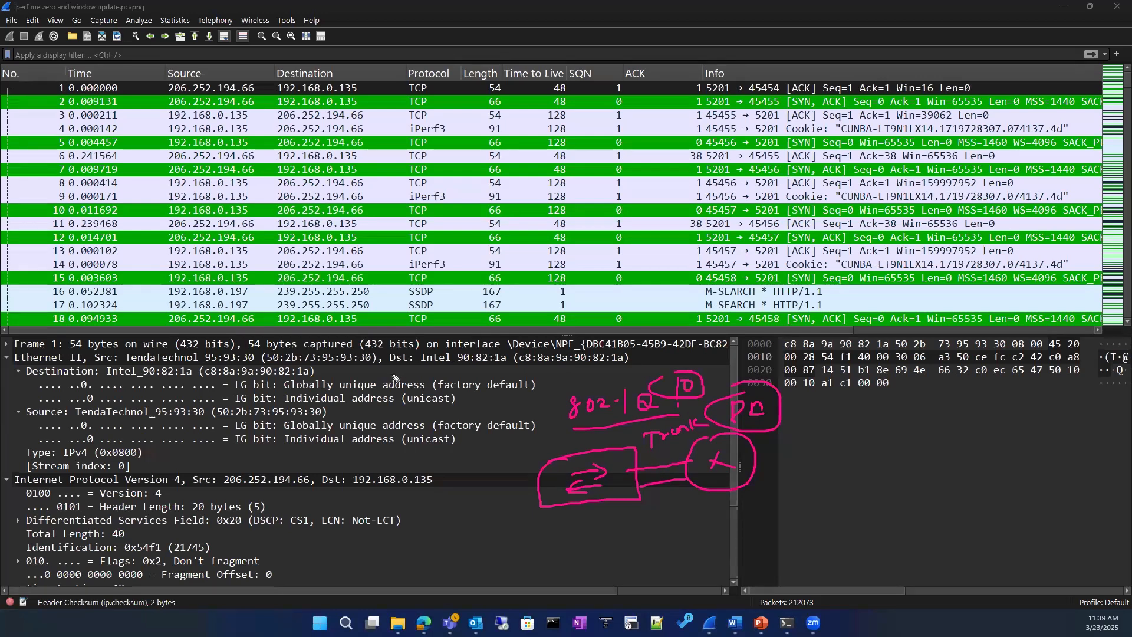
{"action": "left_click_drag", "start_coordinate": [386, 368], "coordinate": [419, 382]}
{"action": "left_click_drag", "start_coordinate": [422, 380], "coordinate": [491, 381]}
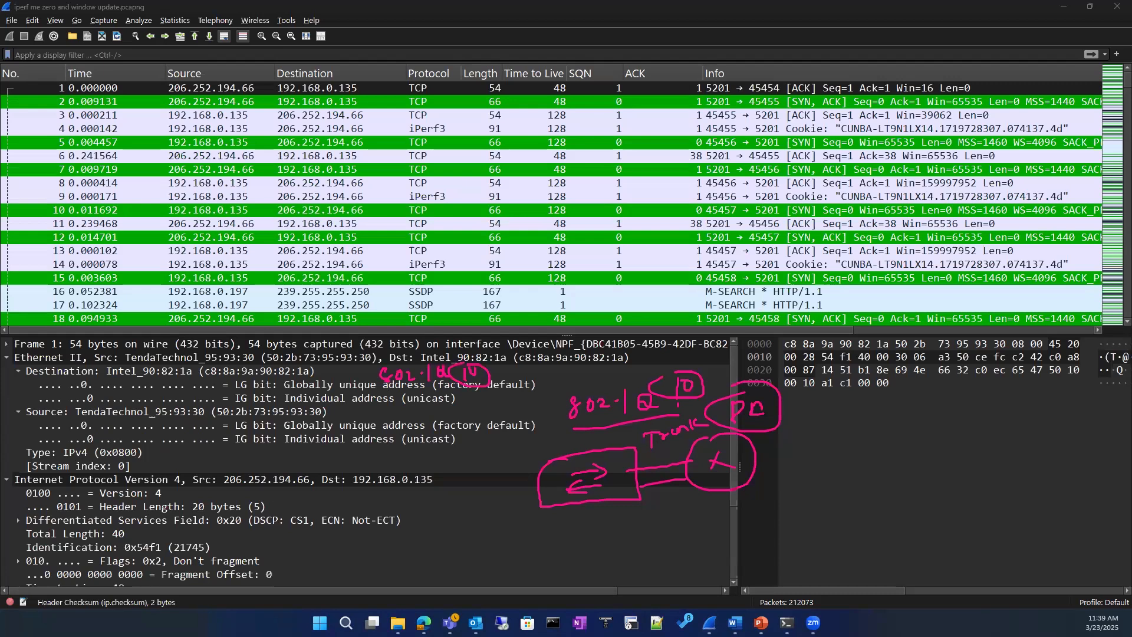
{"action": "key", "text": "Escape"}
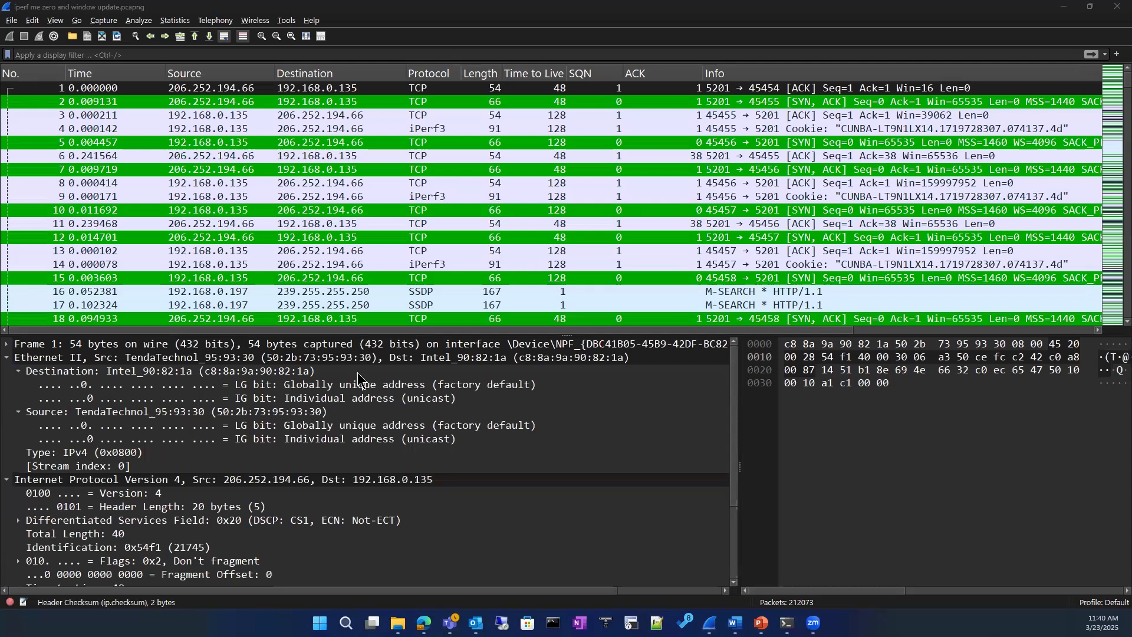
Examine the Ethernet II and Internet Protocol Version 4 headers of packet 1, highlighting each layer's bytes
{"action": "left_click", "coordinate": [276, 360]}
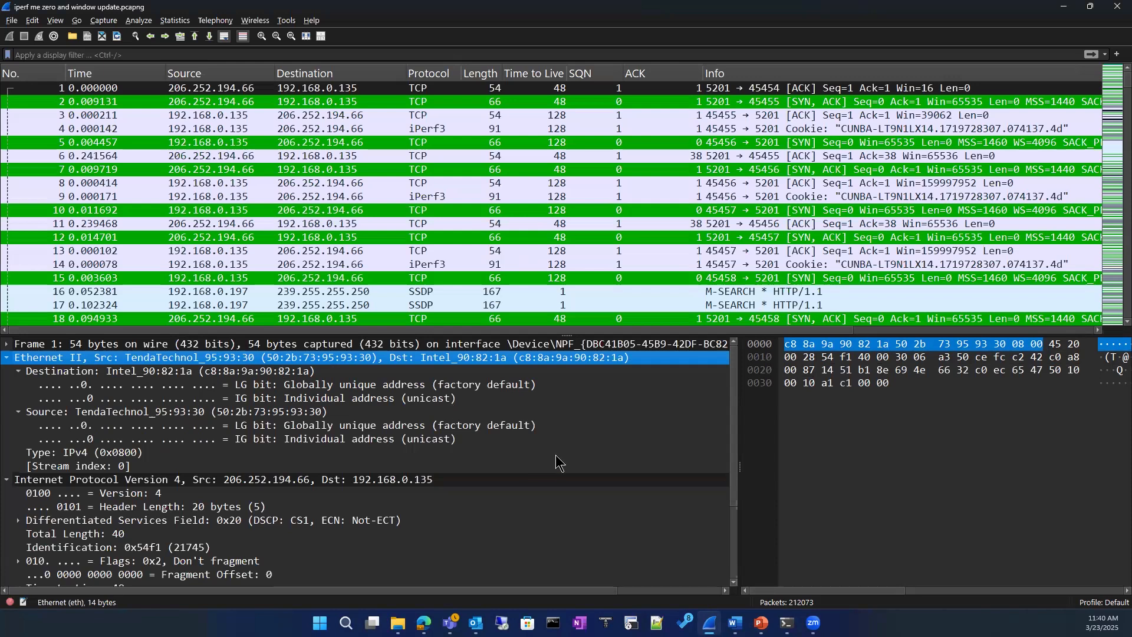
{"action": "left_click", "coordinate": [497, 530]}
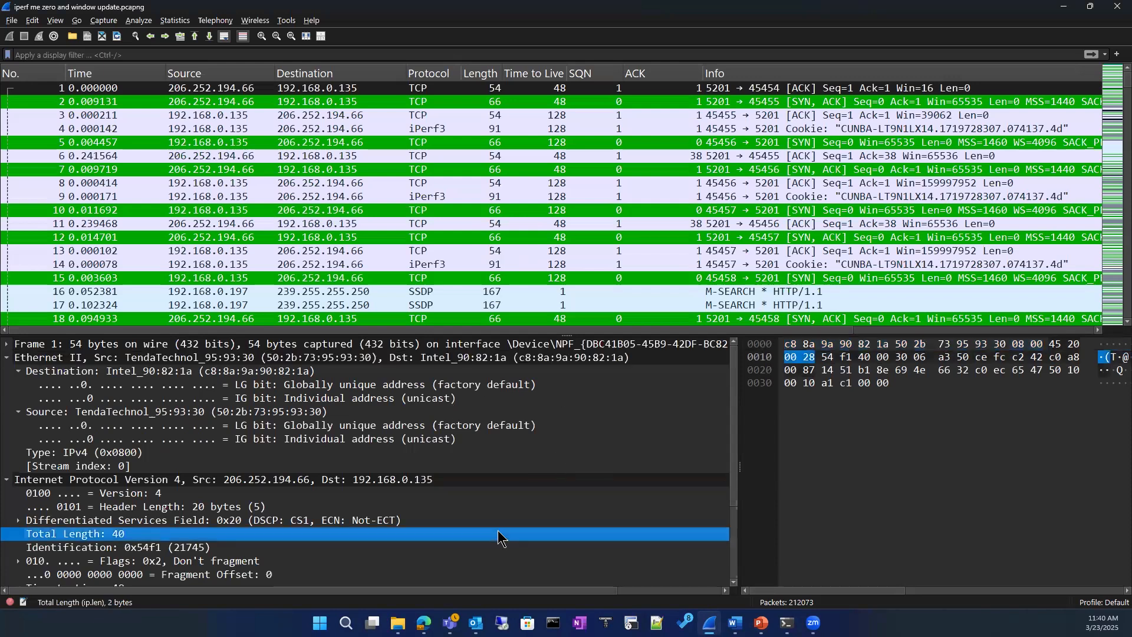
{"action": "left_click", "coordinate": [478, 362]}
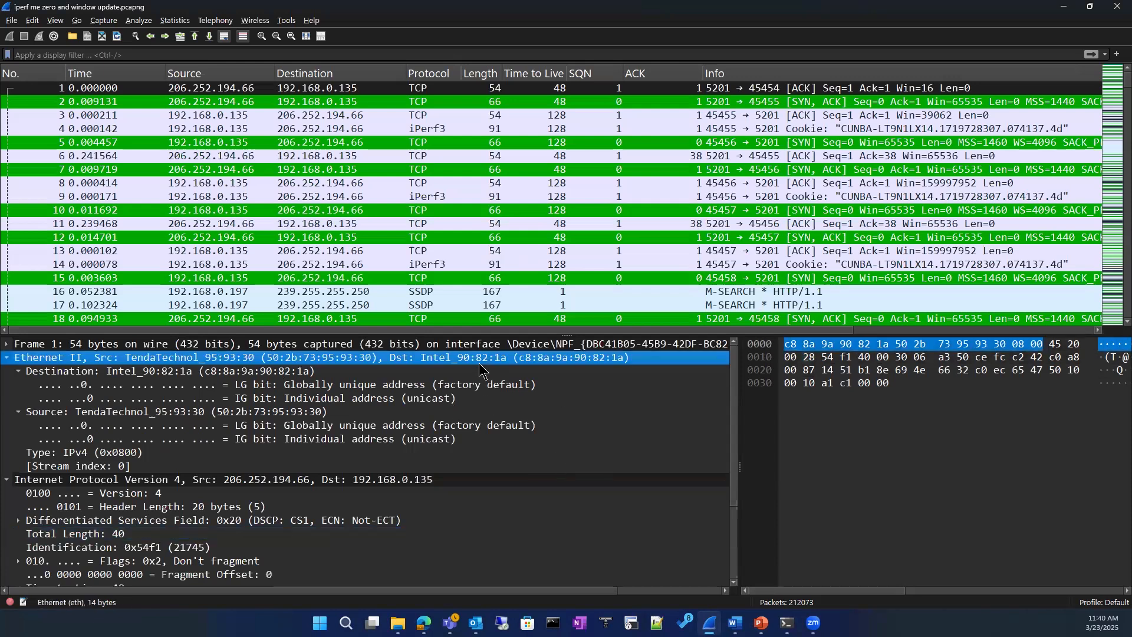
{"action": "scroll", "coordinate": [347, 440], "scroll_direction": "down", "scroll_amount": 2}
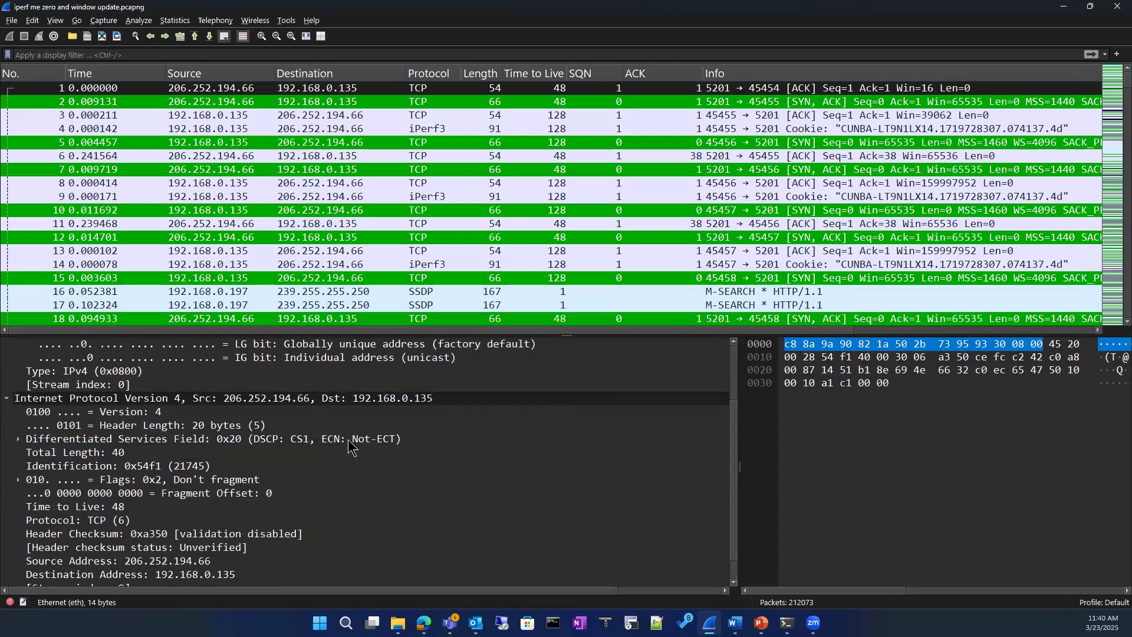
{"action": "scroll", "coordinate": [350, 446], "scroll_direction": "up", "scroll_amount": 2}
{"action": "scroll", "coordinate": [350, 447], "scroll_direction": "down", "scroll_amount": 3}
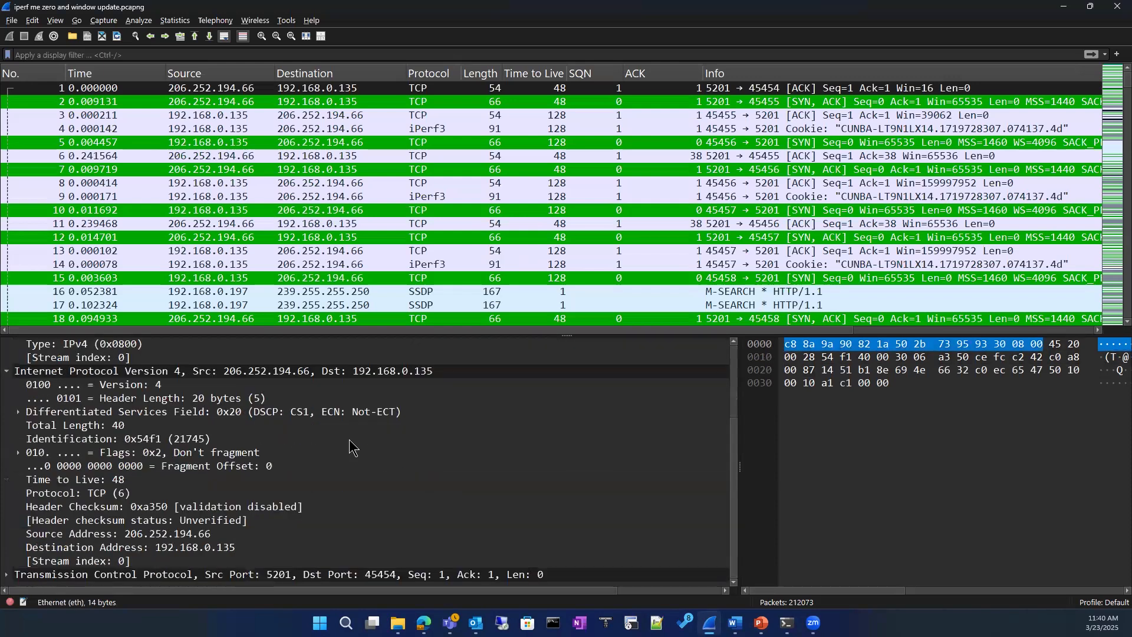
{"action": "left_click", "coordinate": [162, 375]}
{"action": "scroll", "coordinate": [164, 439], "scroll_direction": "up", "scroll_amount": 3}
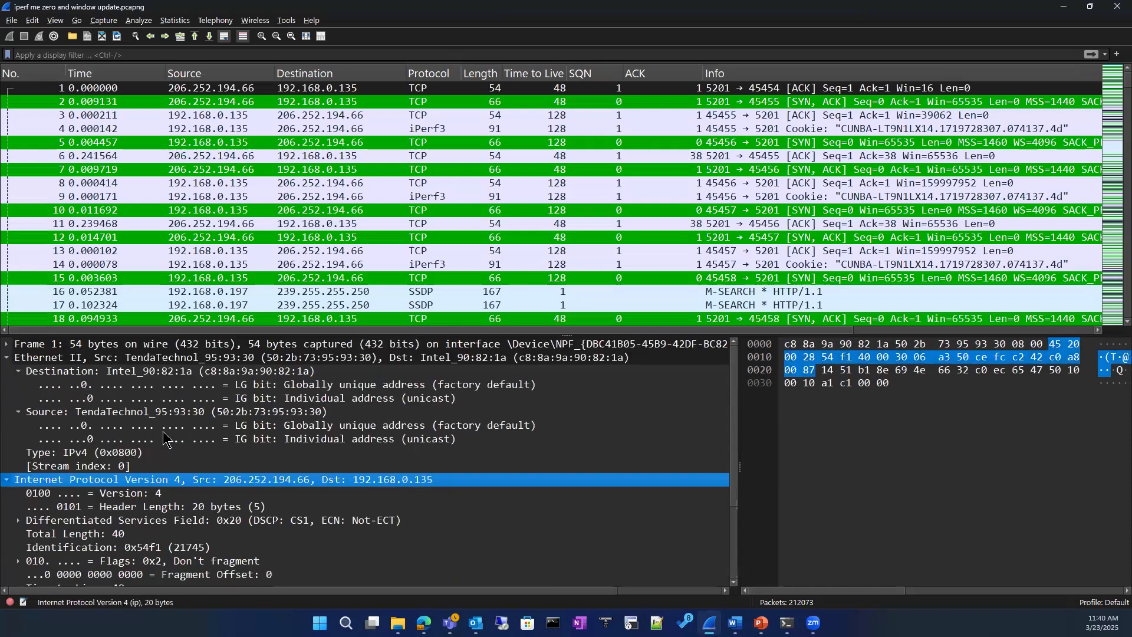
{"action": "scroll", "coordinate": [163, 430], "scroll_direction": "down", "scroll_amount": 3}
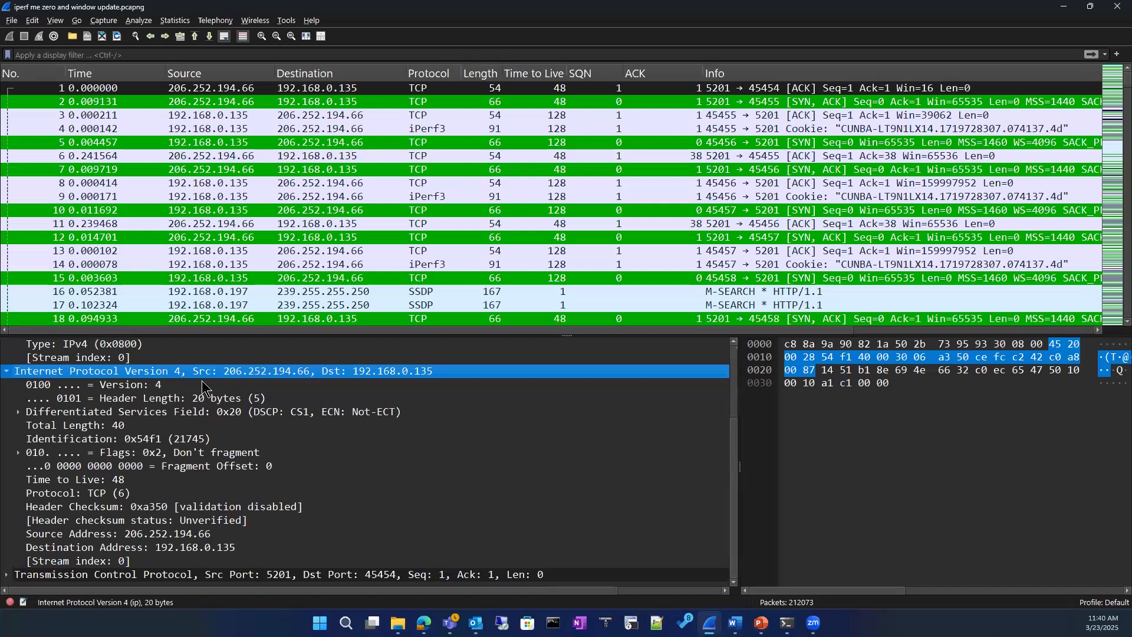
Inspect the IPv4 Version and Header Length fields, and expand the Differentiated Services Field to view its codepoint
{"action": "left_click", "coordinate": [365, 452]}
{"action": "left_click", "coordinate": [236, 373]}
{"action": "left_click", "coordinate": [144, 389]}
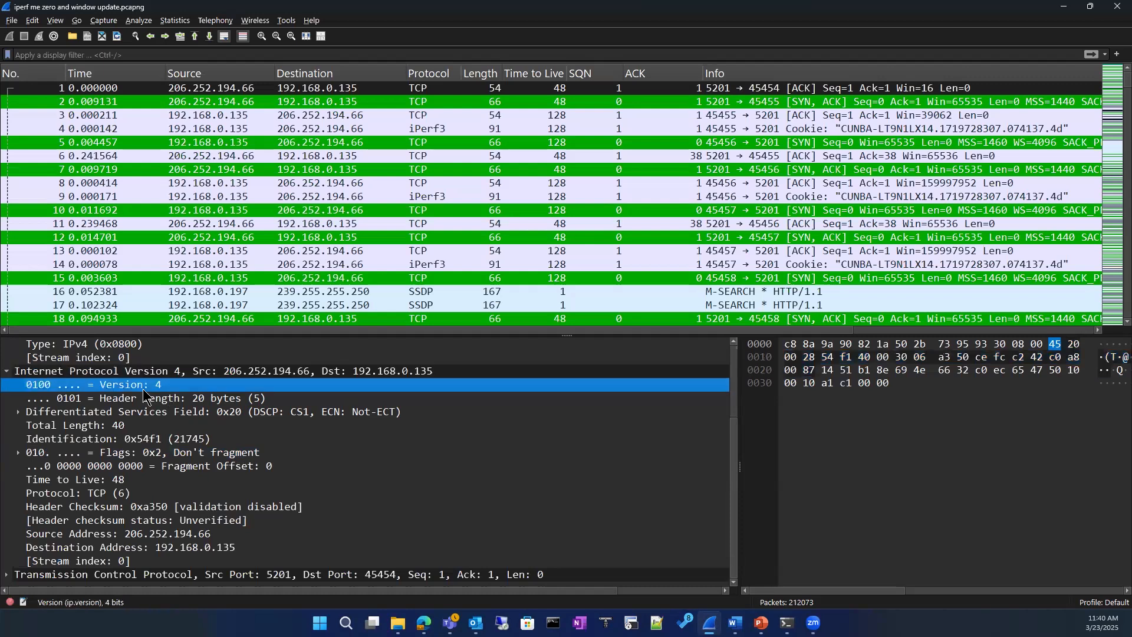
{"action": "left_click", "coordinate": [149, 401]}
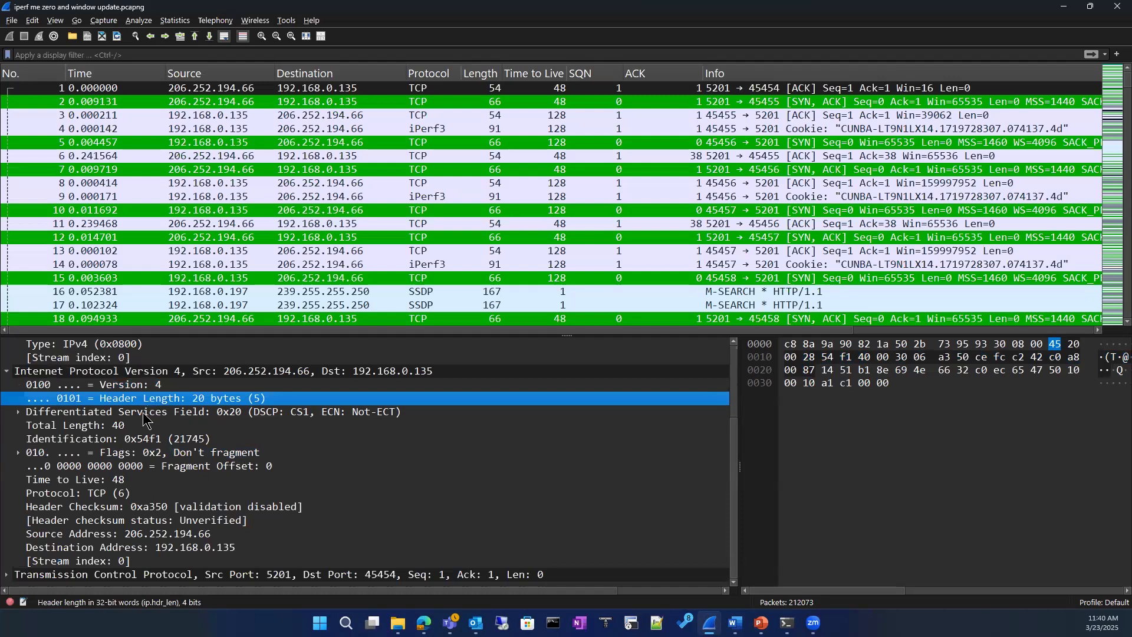
{"action": "left_click", "coordinate": [146, 412]}
{"action": "left_click", "coordinate": [19, 411]}
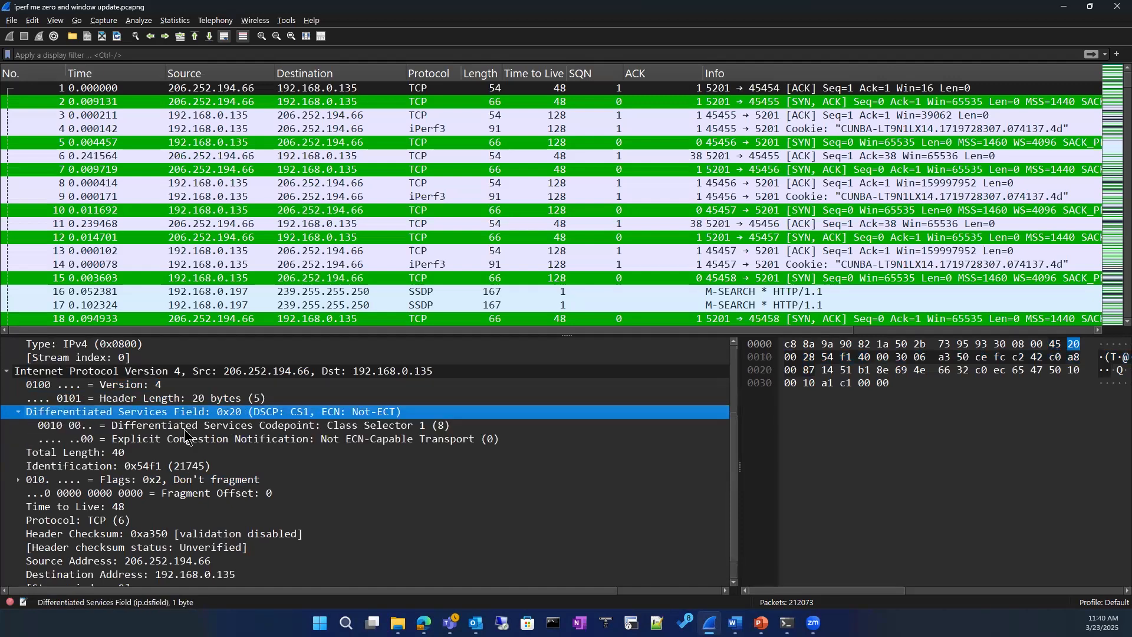
{"action": "left_click", "coordinate": [244, 427]}
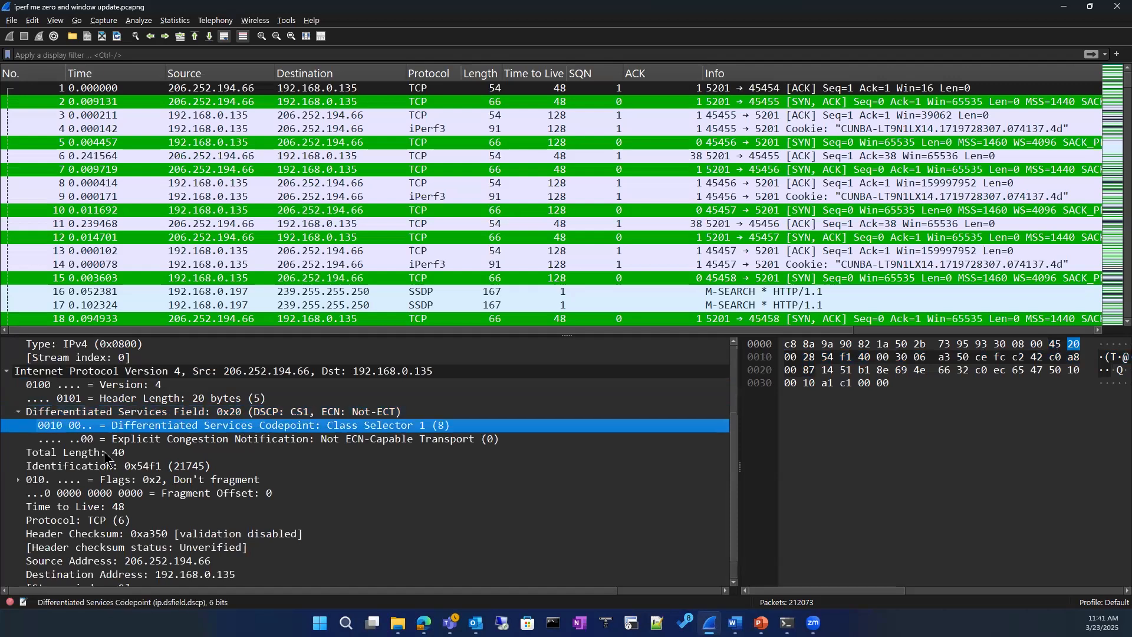
Add the IPv4 Identification field as a packet list column and widen that column
{"action": "scroll", "coordinate": [112, 463], "scroll_direction": "down", "scroll_amount": 1}
{"action": "left_click", "coordinate": [64, 442]}
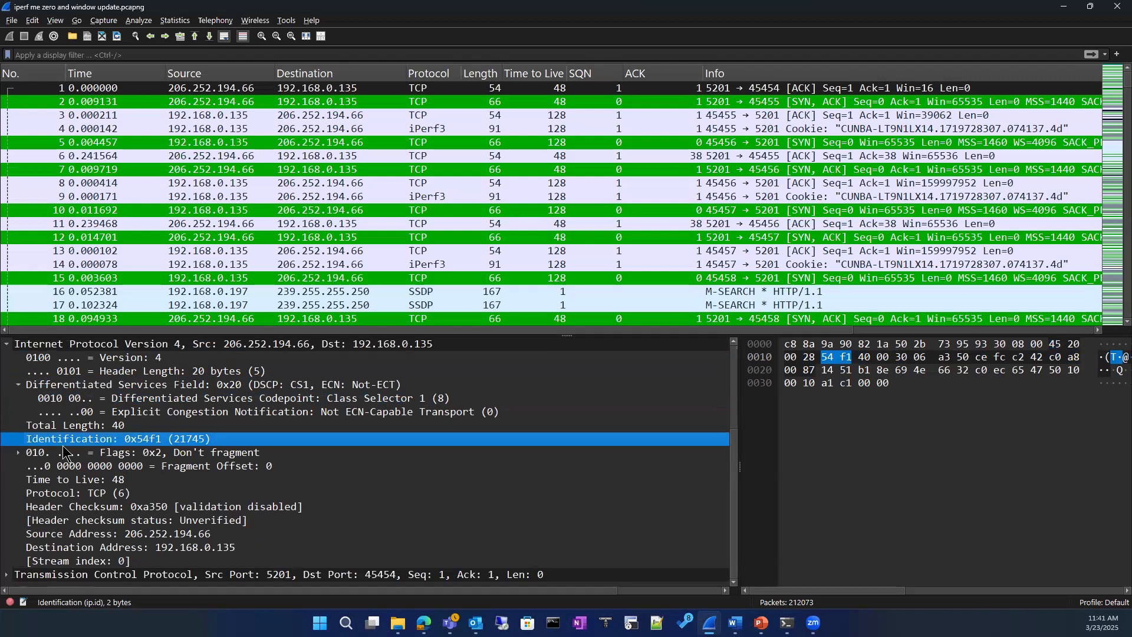
{"action": "mouse_move", "coordinate": [189, 441]}
{"action": "left_mouse_down"}
{"action": "mouse_move", "coordinate": [467, 83]}
{"action": "mouse_move", "coordinate": [197, 440]}
{"action": "left_mouse_up"}
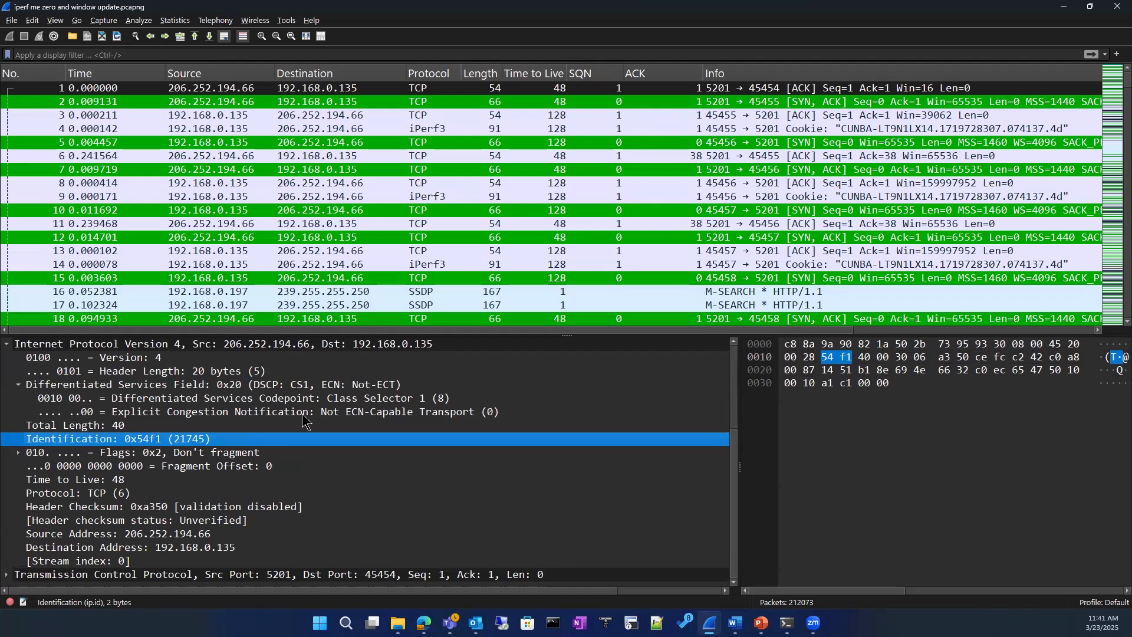
{"action": "right_click", "coordinate": [251, 440]}
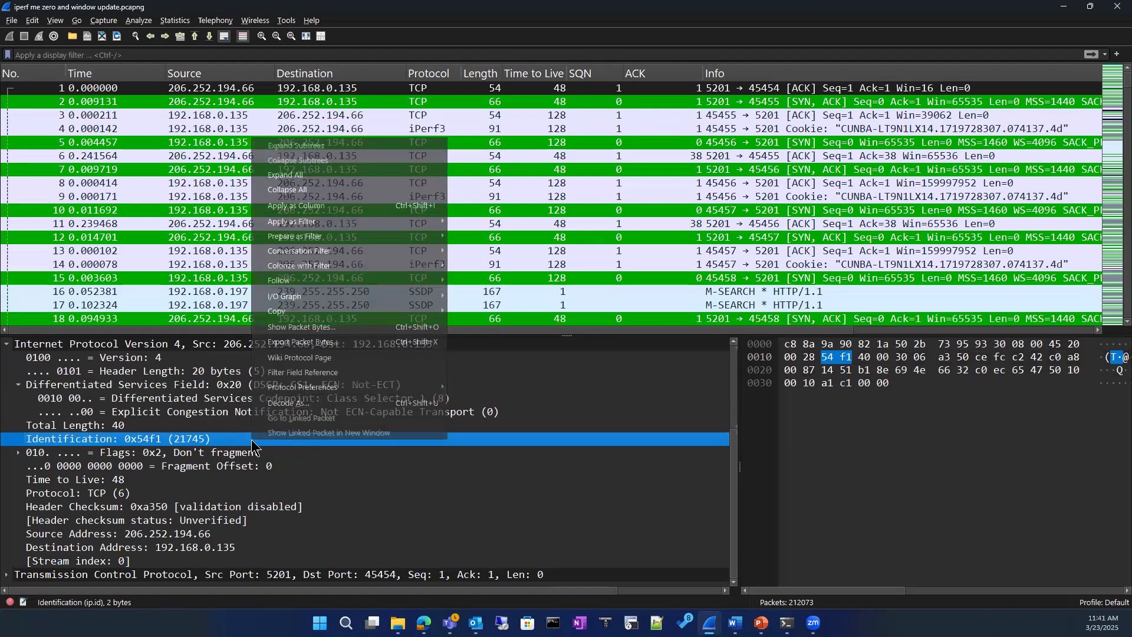
{"action": "left_click", "coordinate": [322, 211]}
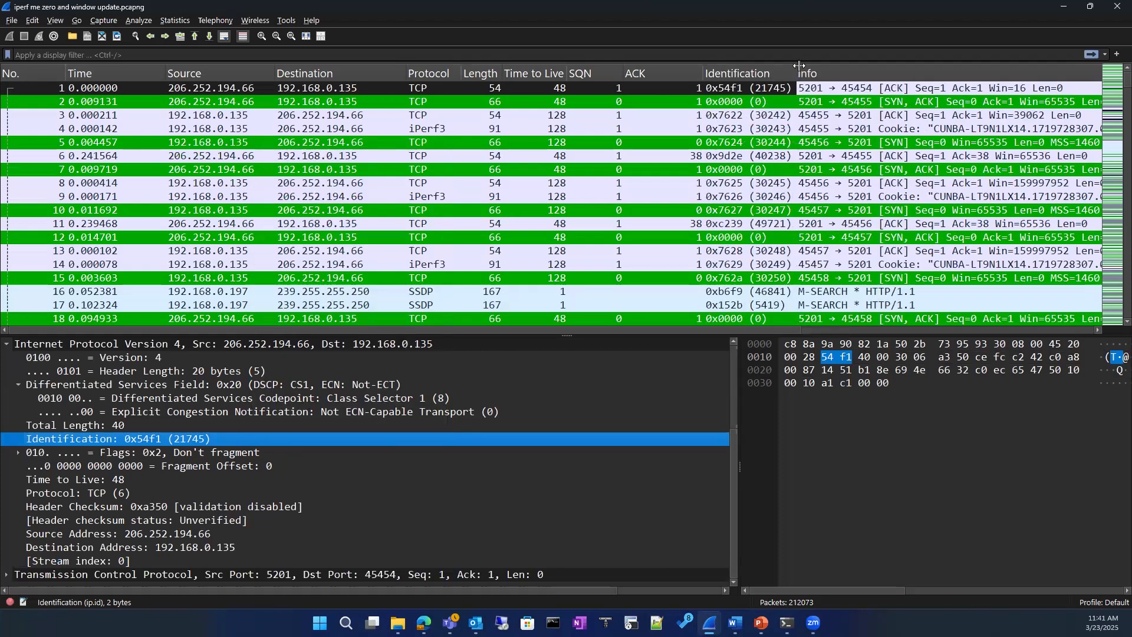
{"action": "left_click_drag", "start_coordinate": [795, 73], "coordinate": [921, 69]}
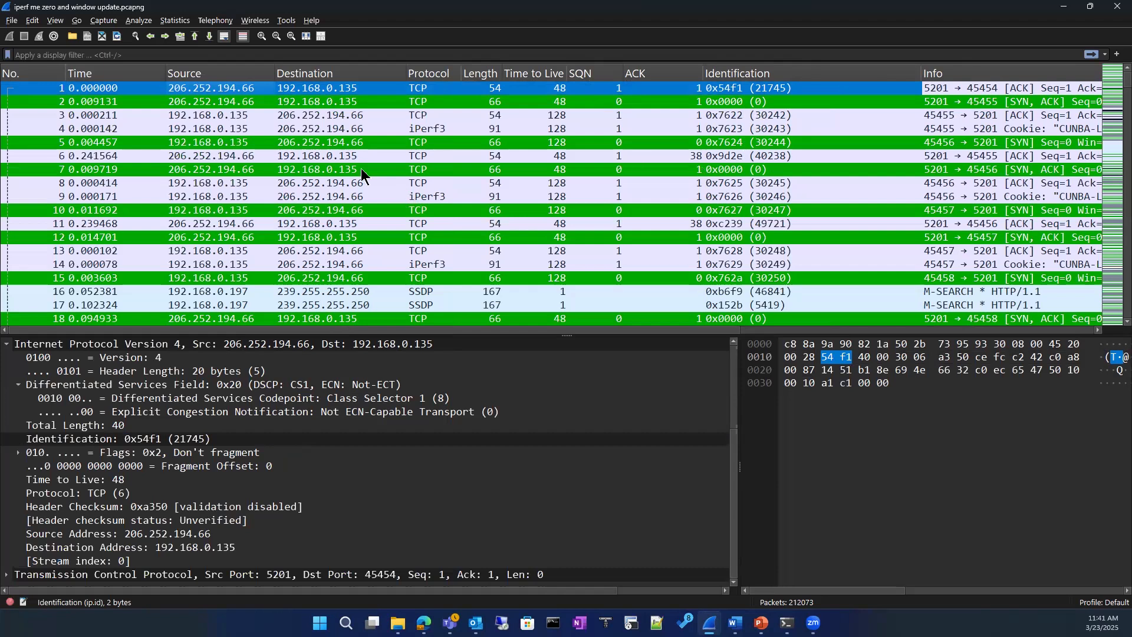
Compare the Identification values of packets 3 and 11, which travel in opposite directions
{"action": "left_click", "coordinate": [237, 115]}
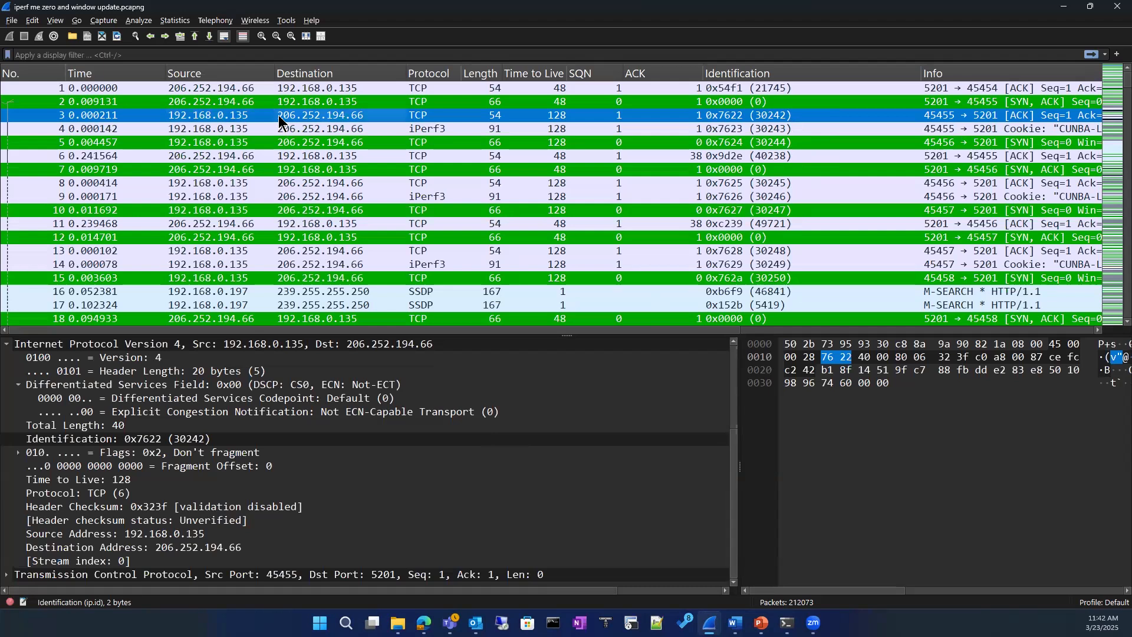
{"action": "left_click", "coordinate": [284, 225]}
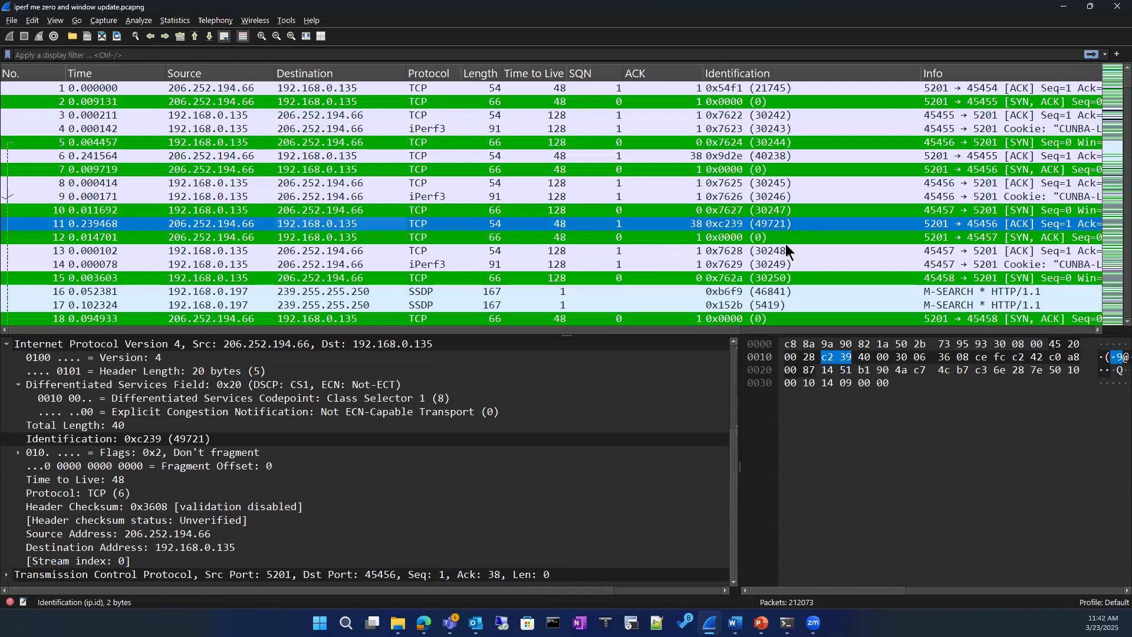
{"action": "scroll", "coordinate": [788, 249], "scroll_direction": "down", "scroll_amount": 1}
{"action": "scroll", "coordinate": [788, 248], "scroll_direction": "up", "scroll_amount": 1}
Sketch two linked circled routers and a box below the first, handwrite a note about changing the IP ID, and erase the drawing
{"action": "left_click", "coordinate": [610, 436]}
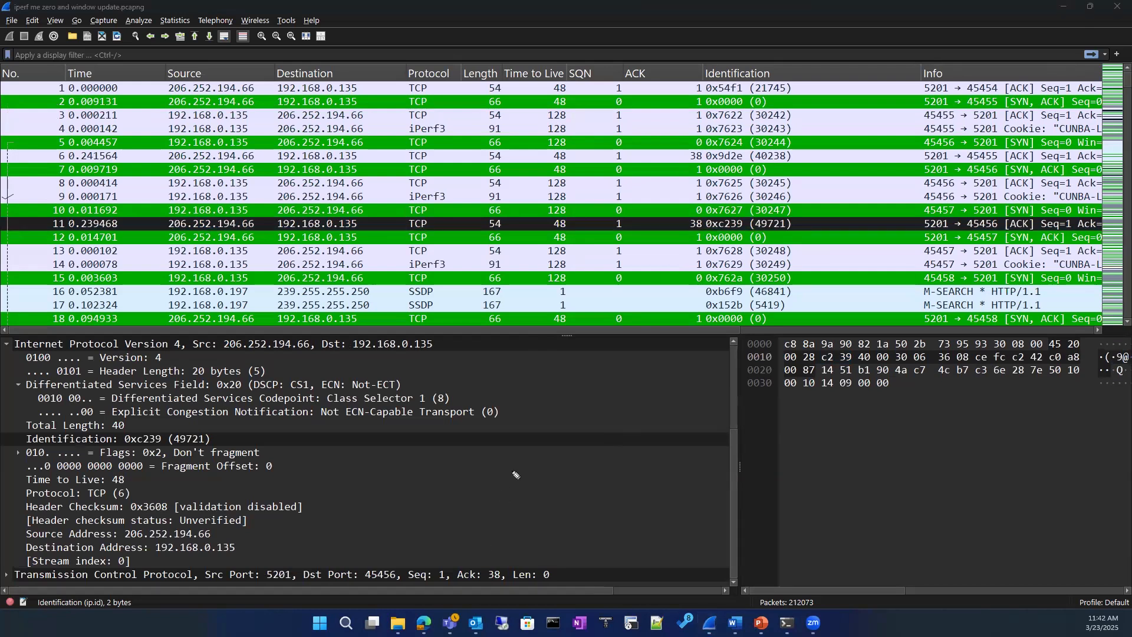
{"action": "mouse_move", "coordinate": [514, 467]}
{"action": "left_mouse_down"}
{"action": "mouse_move", "coordinate": [498, 457]}
{"action": "mouse_move", "coordinate": [620, 466]}
{"action": "left_mouse_up"}
{"action": "mouse_move", "coordinate": [517, 469]}
{"action": "left_mouse_down"}
{"action": "mouse_move", "coordinate": [506, 484]}
{"action": "mouse_move", "coordinate": [531, 486]}
{"action": "mouse_move", "coordinate": [532, 555]}
{"action": "mouse_move", "coordinate": [560, 574]}
{"action": "left_mouse_up"}
{"action": "mouse_move", "coordinate": [554, 546]}
{"action": "left_mouse_down"}
{"action": "mouse_move", "coordinate": [595, 529]}
{"action": "mouse_move", "coordinate": [557, 575]}
{"action": "left_mouse_up"}
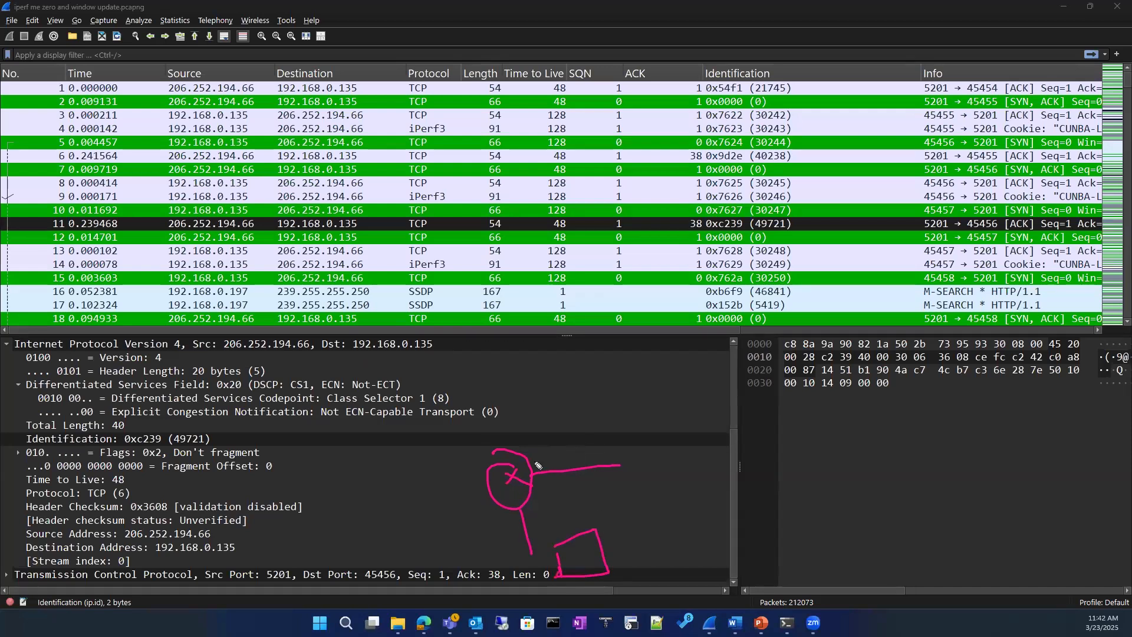
{"action": "mouse_move", "coordinate": [620, 445]}
{"action": "left_mouse_down"}
{"action": "mouse_move", "coordinate": [616, 456]}
{"action": "mouse_move", "coordinate": [632, 474]}
{"action": "left_mouse_up"}
{"action": "mouse_move", "coordinate": [625, 464]}
{"action": "left_mouse_down"}
{"action": "mouse_move", "coordinate": [648, 470]}
{"action": "mouse_move", "coordinate": [755, 443]}
{"action": "left_mouse_up"}
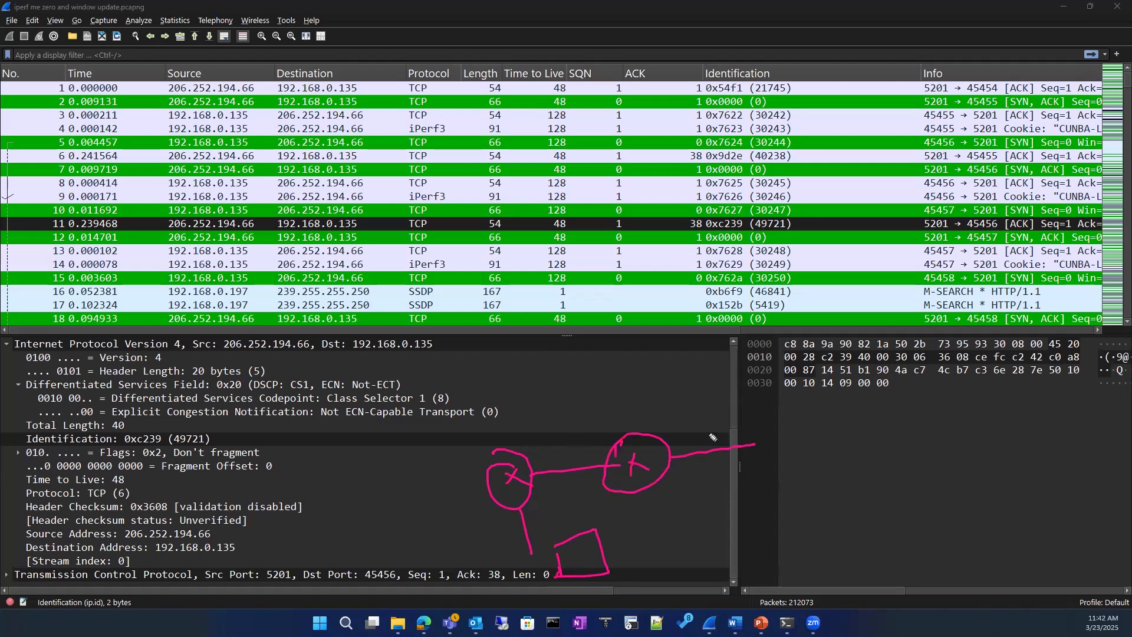
{"action": "mouse_move", "coordinate": [658, 388]}
{"action": "left_mouse_down"}
{"action": "mouse_move", "coordinate": [686, 403]}
{"action": "mouse_move", "coordinate": [716, 393]}
{"action": "mouse_move", "coordinate": [713, 443]}
{"action": "mouse_move", "coordinate": [737, 420]}
{"action": "mouse_move", "coordinate": [790, 421]}
{"action": "mouse_move", "coordinate": [822, 406]}
{"action": "mouse_move", "coordinate": [807, 433]}
{"action": "mouse_move", "coordinate": [836, 439]}
{"action": "left_mouse_up"}
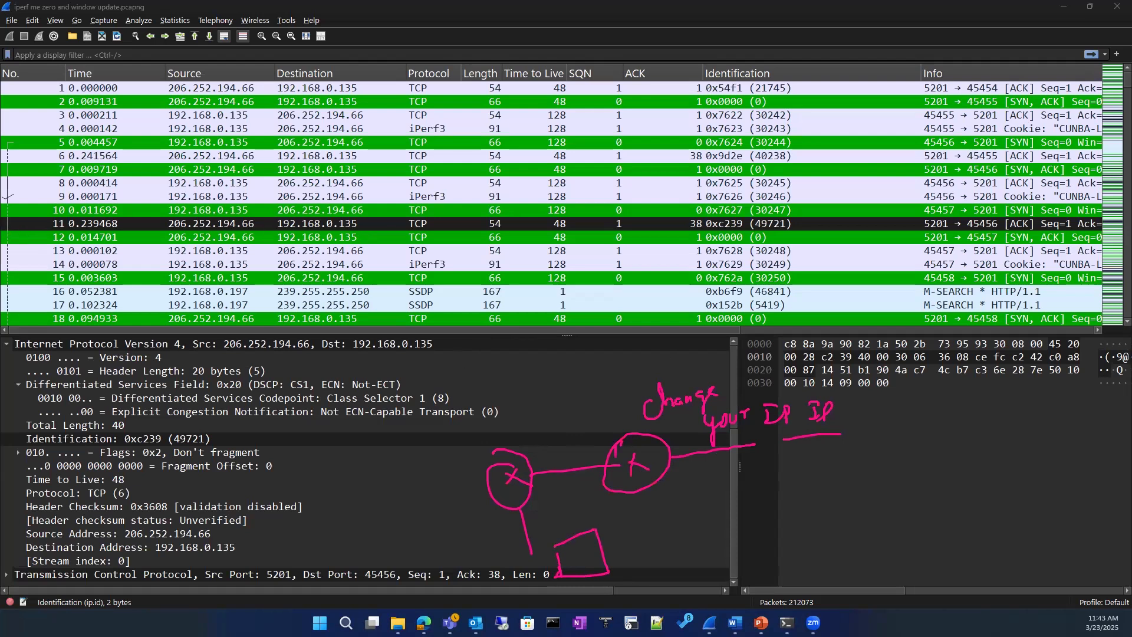
{"action": "key", "text": "Escape"}
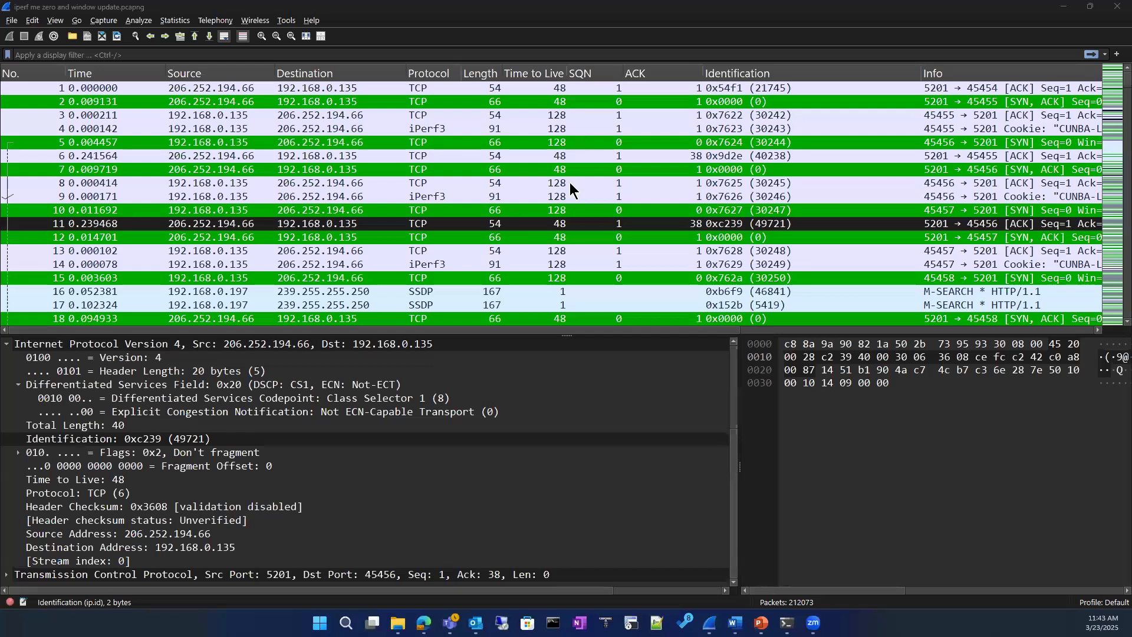
Review the Identification column across the packets, and remove that column from the packet list
{"action": "scroll", "coordinate": [570, 182], "scroll_direction": "down", "scroll_amount": 6}
{"action": "scroll", "coordinate": [569, 181], "scroll_direction": "up", "scroll_amount": 6}
{"action": "right_click", "coordinate": [740, 73]}
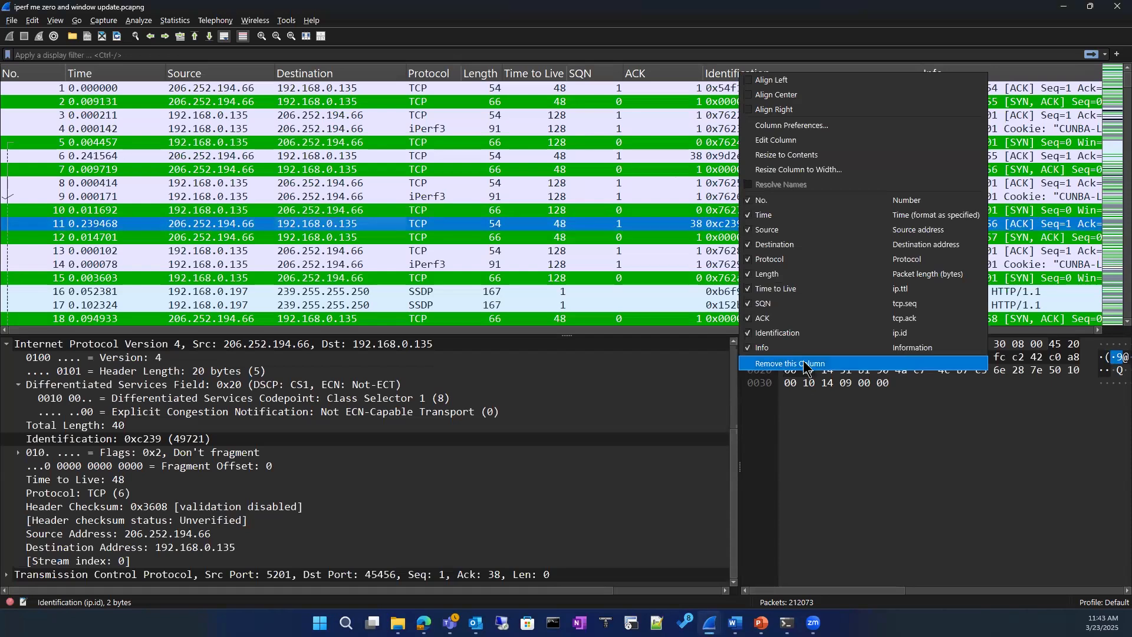
{"action": "left_click", "coordinate": [806, 364]}
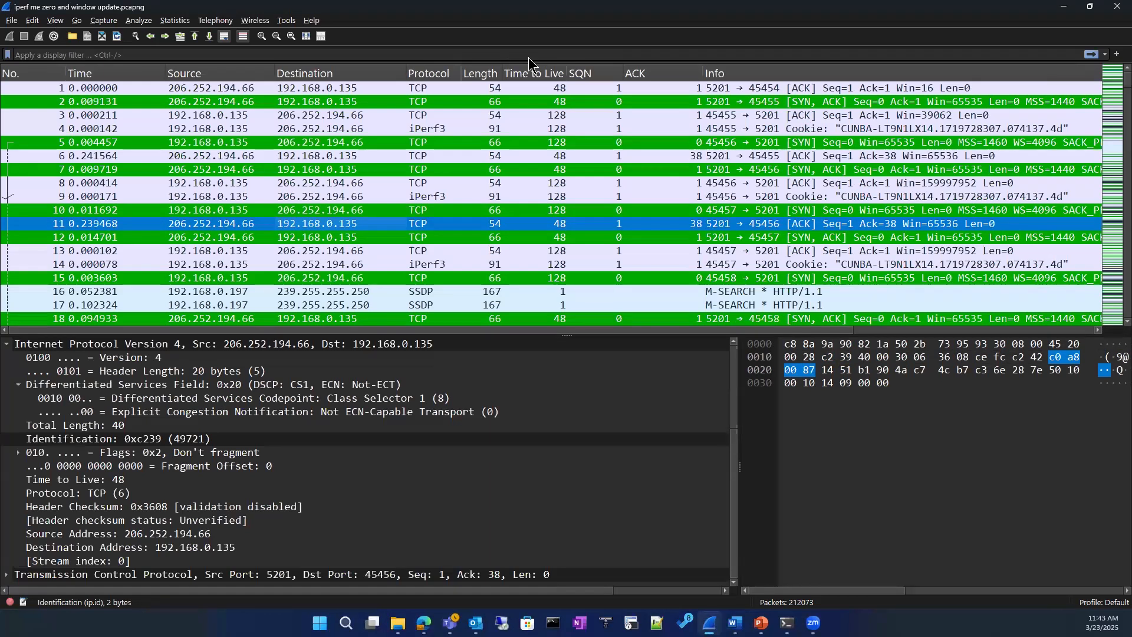
Examine the Protocol, Length and Time to Live columns down the packet list, checking packets 4, 10, 1 and 2
{"action": "scroll", "coordinate": [500, 193], "scroll_direction": "down", "scroll_amount": 3}
{"action": "scroll", "coordinate": [494, 199], "scroll_direction": "down", "scroll_amount": 19}
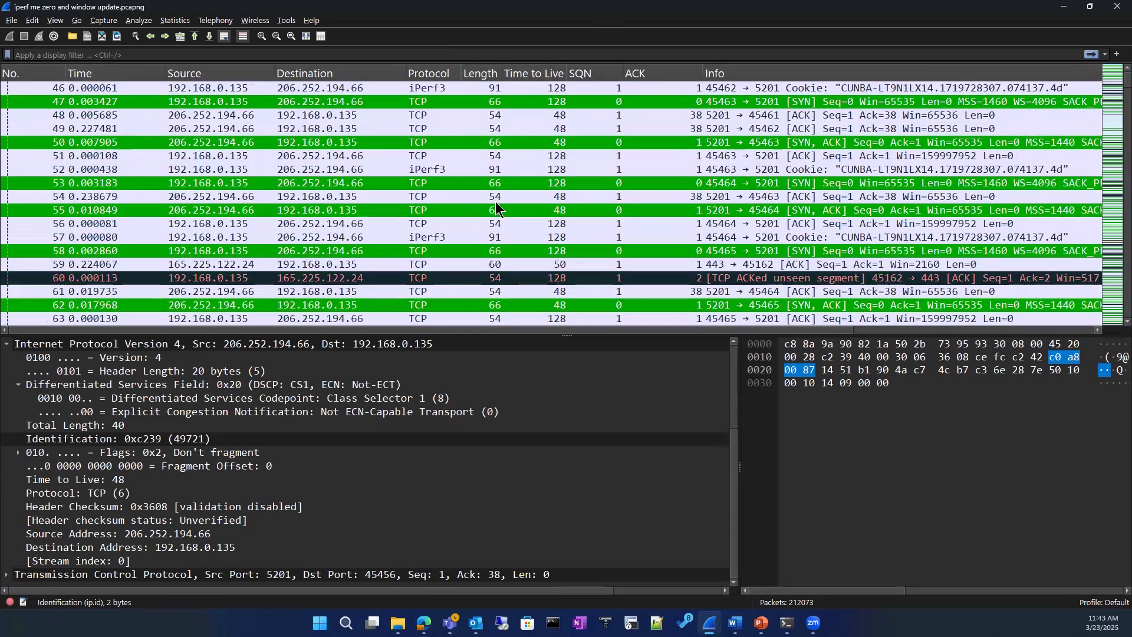
{"action": "scroll", "coordinate": [494, 201], "scroll_direction": "up", "scroll_amount": 5}
{"action": "scroll", "coordinate": [494, 201], "scroll_direction": "up", "scroll_amount": 17}
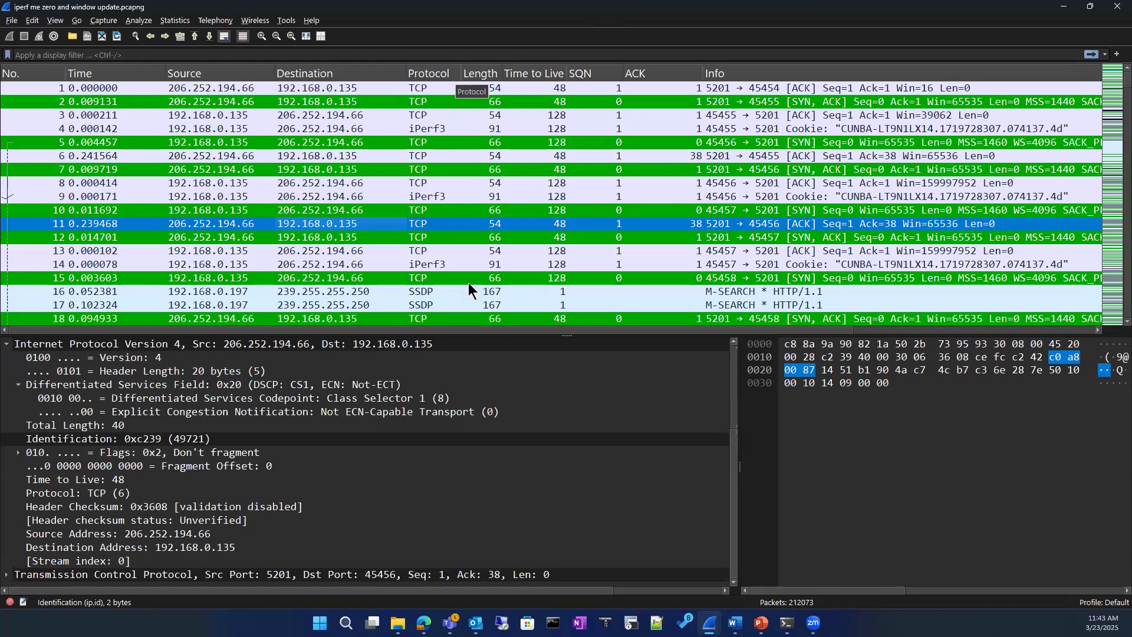
{"action": "left_click", "coordinate": [446, 132]}
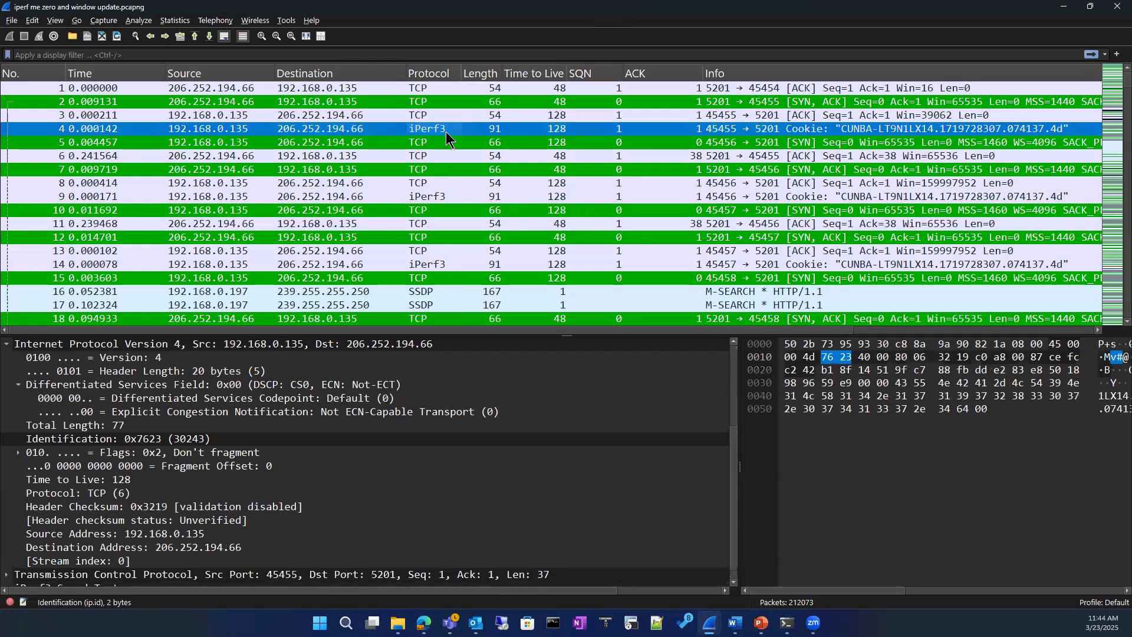
{"action": "left_click", "coordinate": [428, 215]}
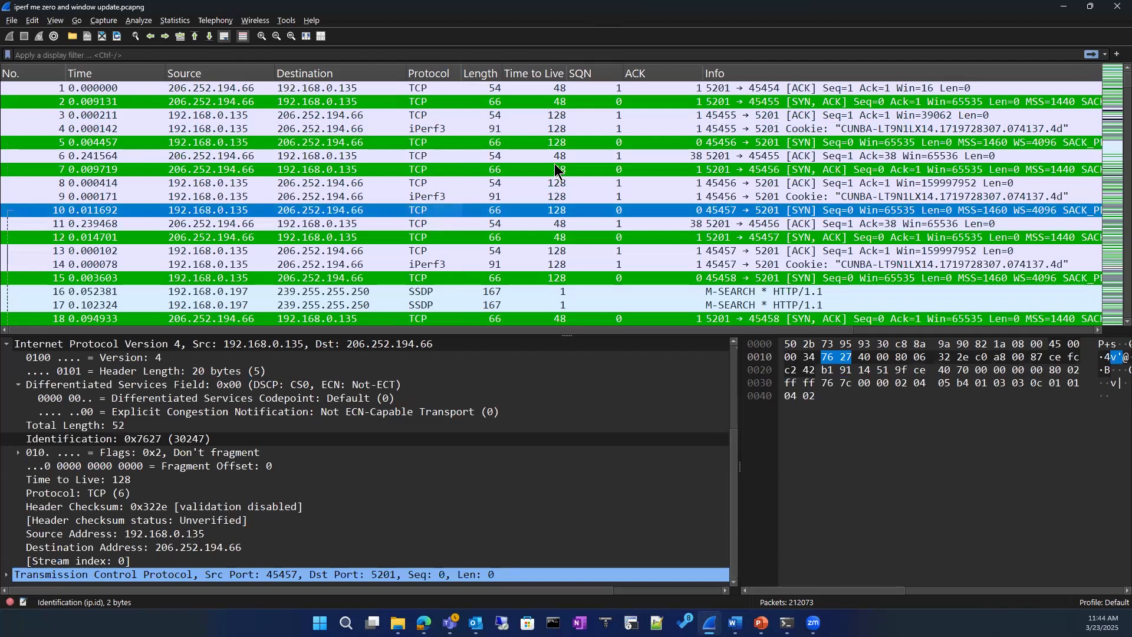
{"action": "left_click", "coordinate": [479, 90]}
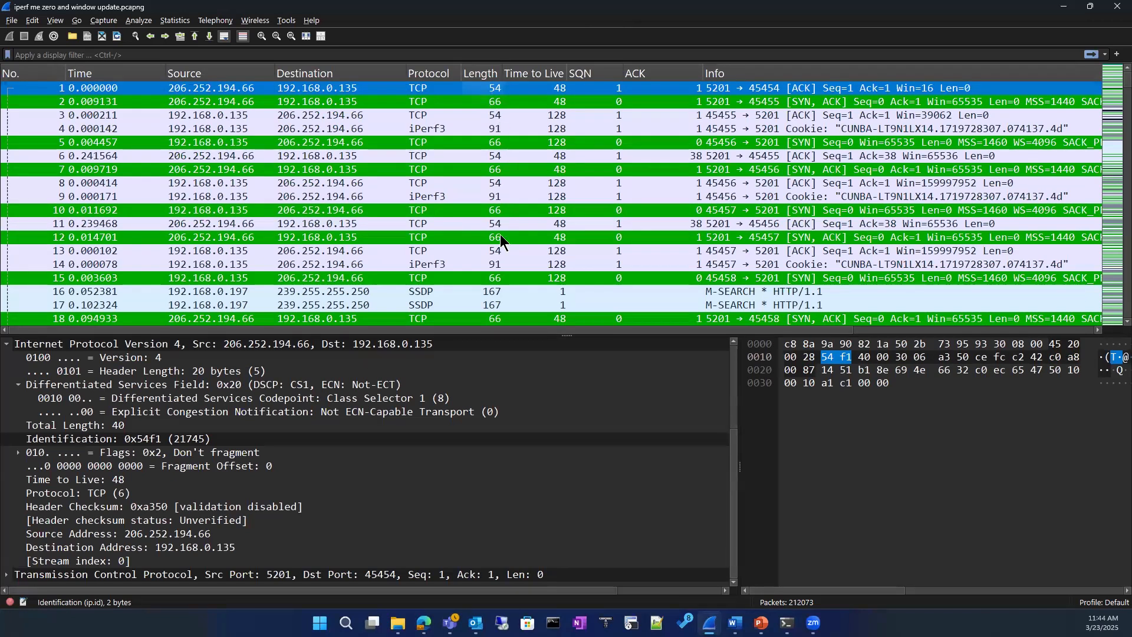
{"action": "left_click", "coordinate": [548, 412]}
{"action": "left_click", "coordinate": [534, 104]}
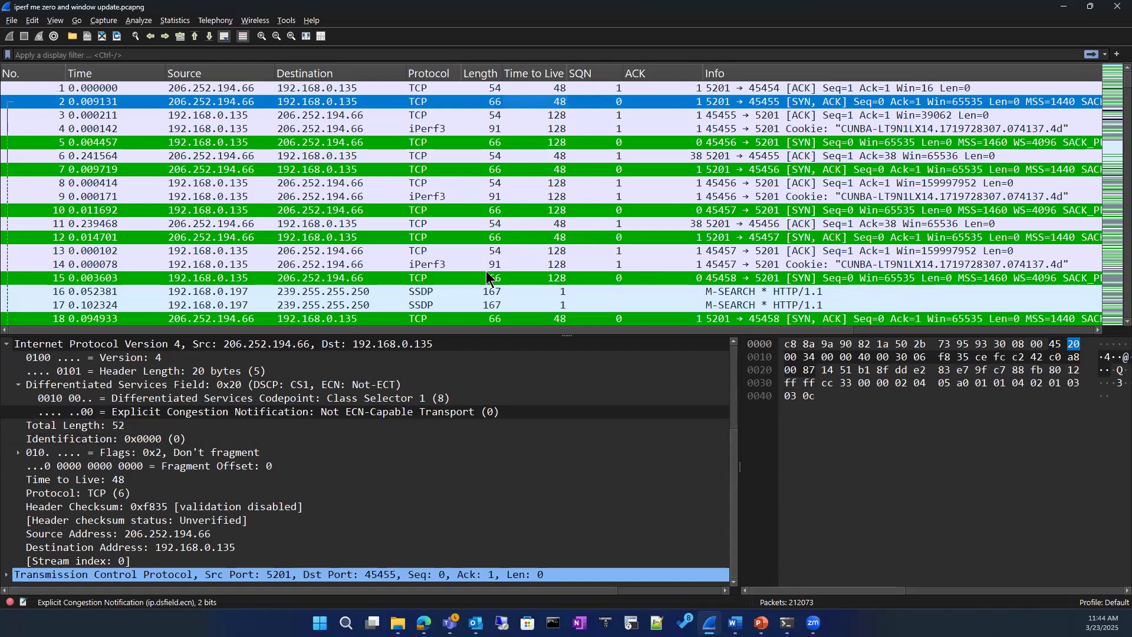
Handwrite 255, 128 and 64 in a stack over the packet details, and label the 255 as TTL
{"action": "left_click", "coordinate": [583, 407]}
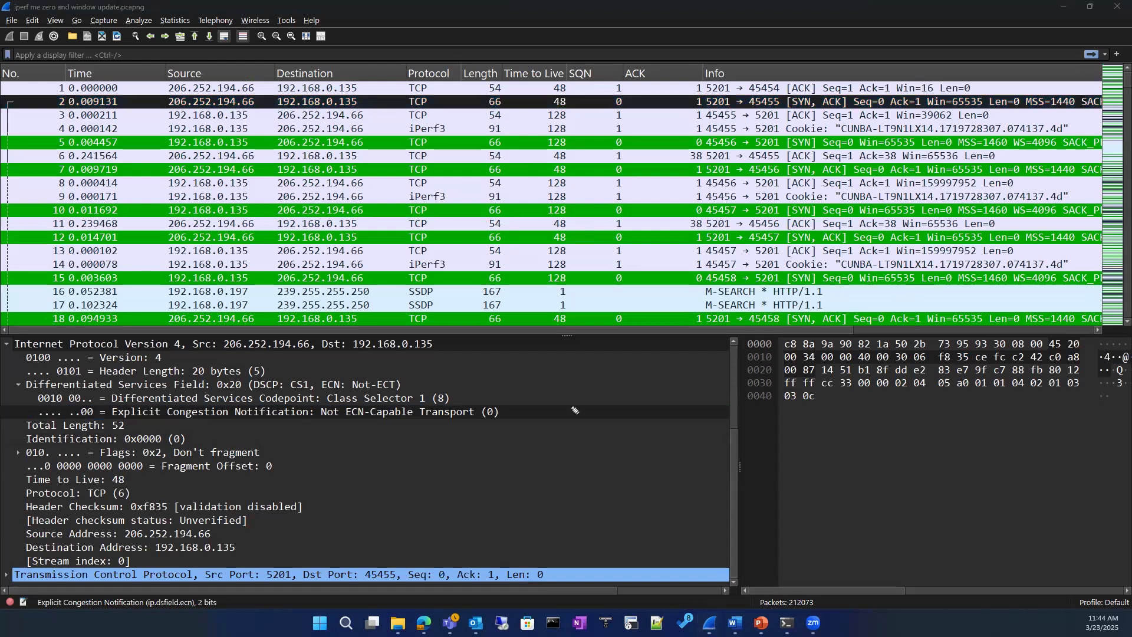
{"action": "mouse_move", "coordinate": [580, 382]}
{"action": "left_mouse_down"}
{"action": "mouse_move", "coordinate": [615, 391]}
{"action": "mouse_move", "coordinate": [593, 435]}
{"action": "left_mouse_up"}
{"action": "left_click_drag", "start_coordinate": [602, 422], "coordinate": [616, 434]}
{"action": "mouse_move", "coordinate": [634, 418]}
{"action": "left_mouse_down"}
{"action": "mouse_move", "coordinate": [611, 464]}
{"action": "mouse_move", "coordinate": [635, 464]}
{"action": "left_mouse_up"}
{"action": "left_click_drag", "start_coordinate": [632, 453], "coordinate": [632, 474]}
{"action": "left_click_drag", "start_coordinate": [649, 381], "coordinate": [677, 369]}
{"action": "left_click_drag", "start_coordinate": [671, 371], "coordinate": [680, 381]}
{"action": "left_click_drag", "start_coordinate": [690, 368], "coordinate": [697, 375]}
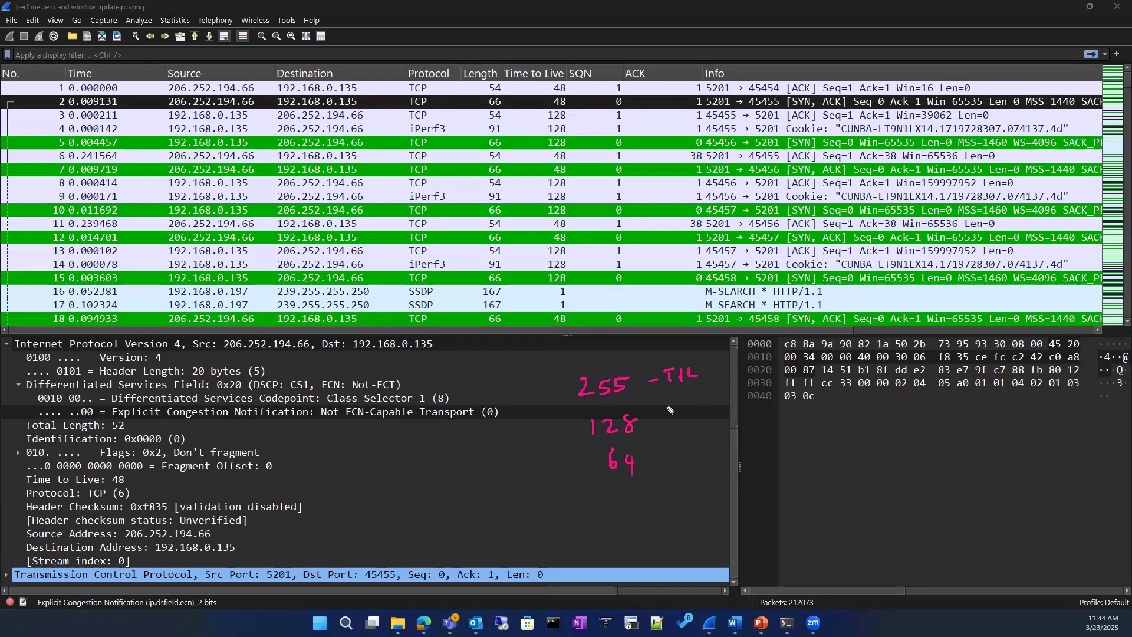
Add a TTL label beside the handwritten 128 and 64, and select packet 3 to check its Time to Live
{"action": "left_click_drag", "start_coordinate": [652, 415], "coordinate": [665, 414]}
{"action": "left_click_drag", "start_coordinate": [666, 407], "coordinate": [679, 406]}
{"action": "mouse_move", "coordinate": [675, 406]}
{"action": "left_mouse_down"}
{"action": "mouse_move", "coordinate": [675, 427]}
{"action": "mouse_move", "coordinate": [695, 410]}
{"action": "left_mouse_up"}
{"action": "left_click_drag", "start_coordinate": [689, 411], "coordinate": [688, 421]}
{"action": "left_click_drag", "start_coordinate": [697, 409], "coordinate": [706, 419]}
{"action": "left_click_drag", "start_coordinate": [651, 461], "coordinate": [684, 450]}
{"action": "mouse_move", "coordinate": [676, 451]}
{"action": "left_mouse_down"}
{"action": "mouse_move", "coordinate": [678, 470]}
{"action": "mouse_move", "coordinate": [690, 461]}
{"action": "left_mouse_up"}
{"action": "mouse_move", "coordinate": [699, 447]}
{"action": "left_mouse_down"}
{"action": "mouse_move", "coordinate": [713, 458]}
{"action": "mouse_move", "coordinate": [699, 445]}
{"action": "left_mouse_up"}
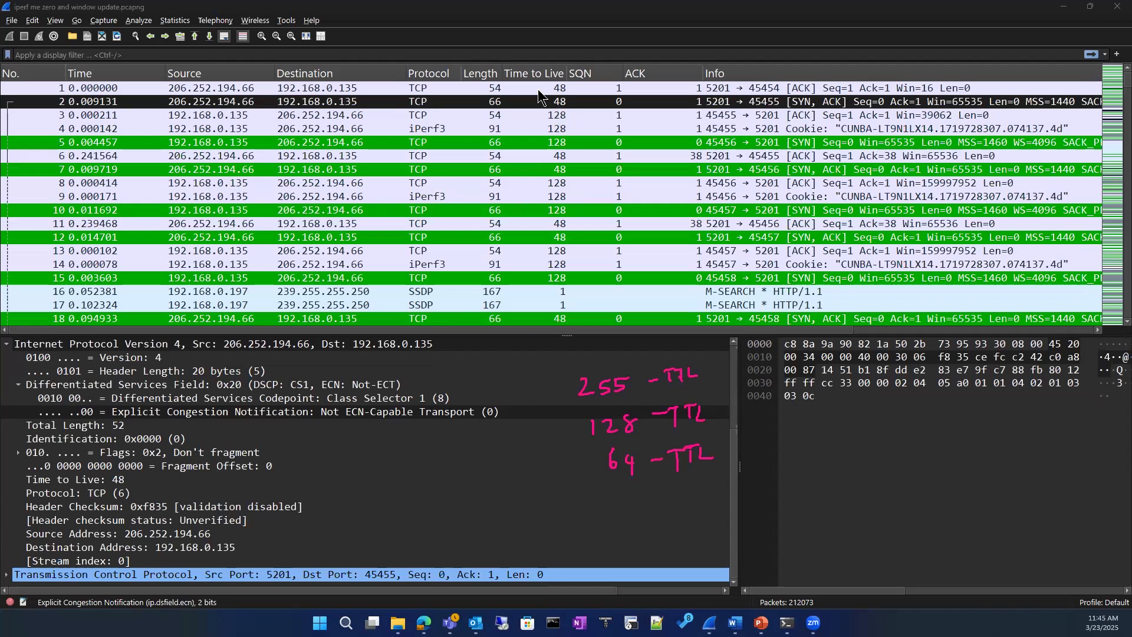
{"action": "left_click", "coordinate": [537, 115]}
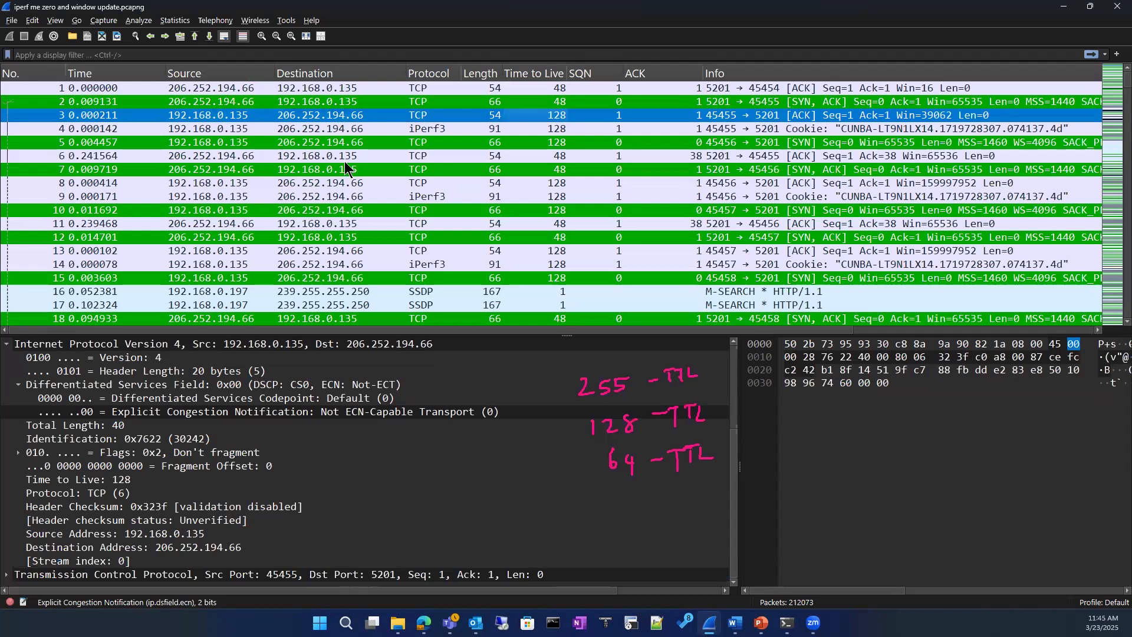
Widen the ACK column in the packet list so that it fills most of the space before Info
{"action": "scroll", "coordinate": [344, 161], "scroll_direction": "down", "scroll_amount": 2}
{"action": "scroll", "coordinate": [344, 161], "scroll_direction": "down", "scroll_amount": 1}
{"action": "scroll", "coordinate": [344, 161], "scroll_direction": "up", "scroll_amount": 3}
{"action": "left_click_drag", "start_coordinate": [701, 71], "coordinate": [1087, 71]}
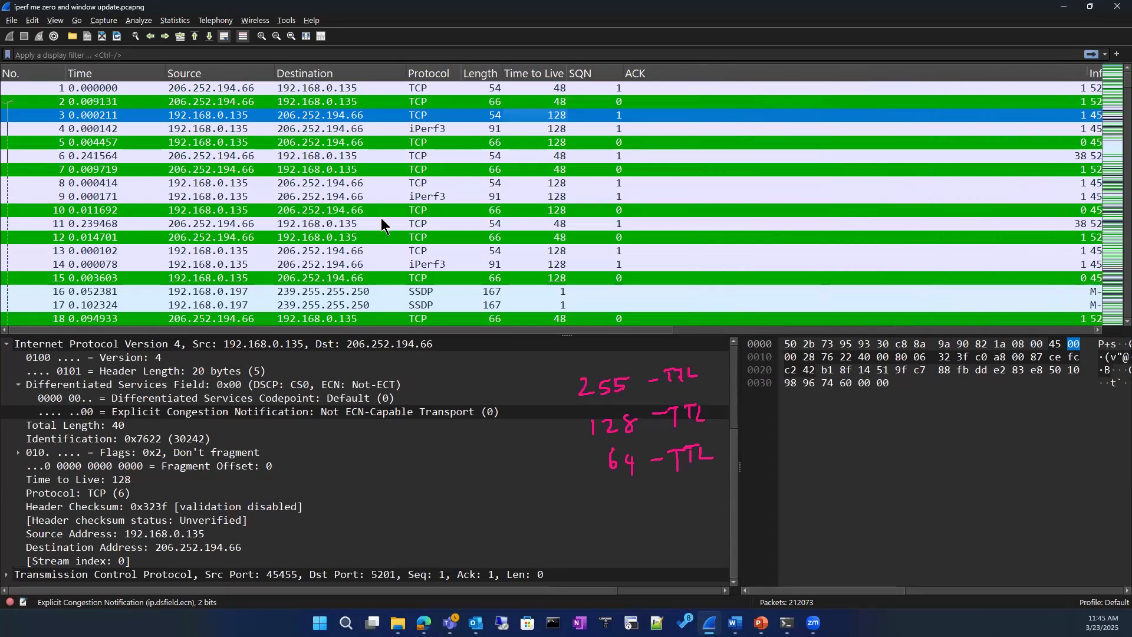
Select packets 4, 5, 7 and 6 in turn to compare their source, destination and Time to Live
{"action": "left_click", "coordinate": [218, 128]}
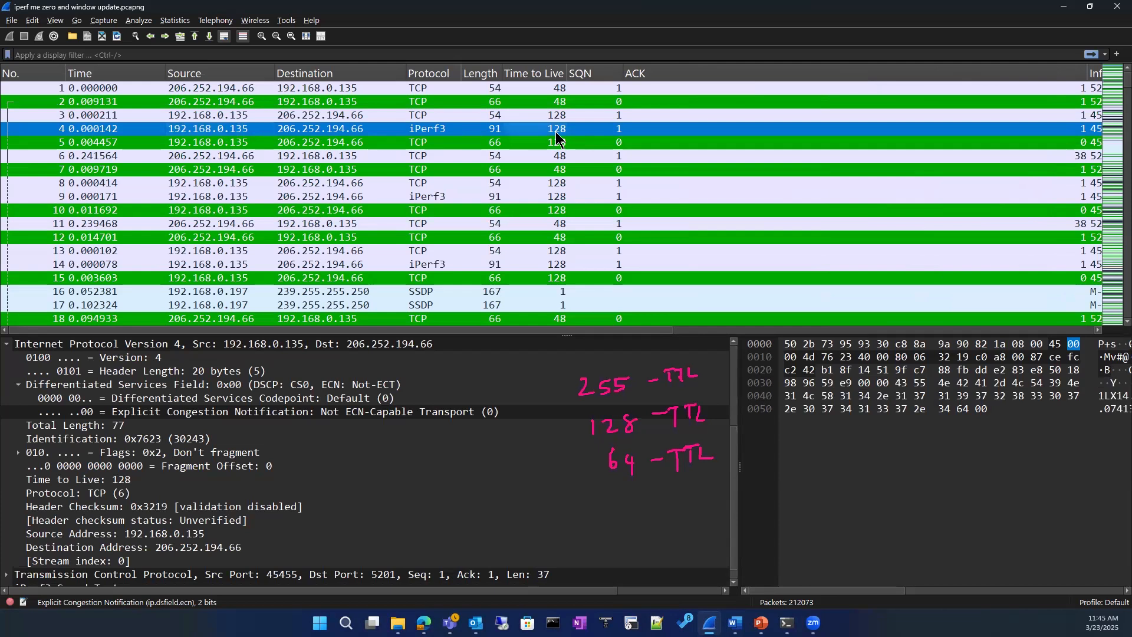
{"action": "left_click", "coordinate": [233, 144]}
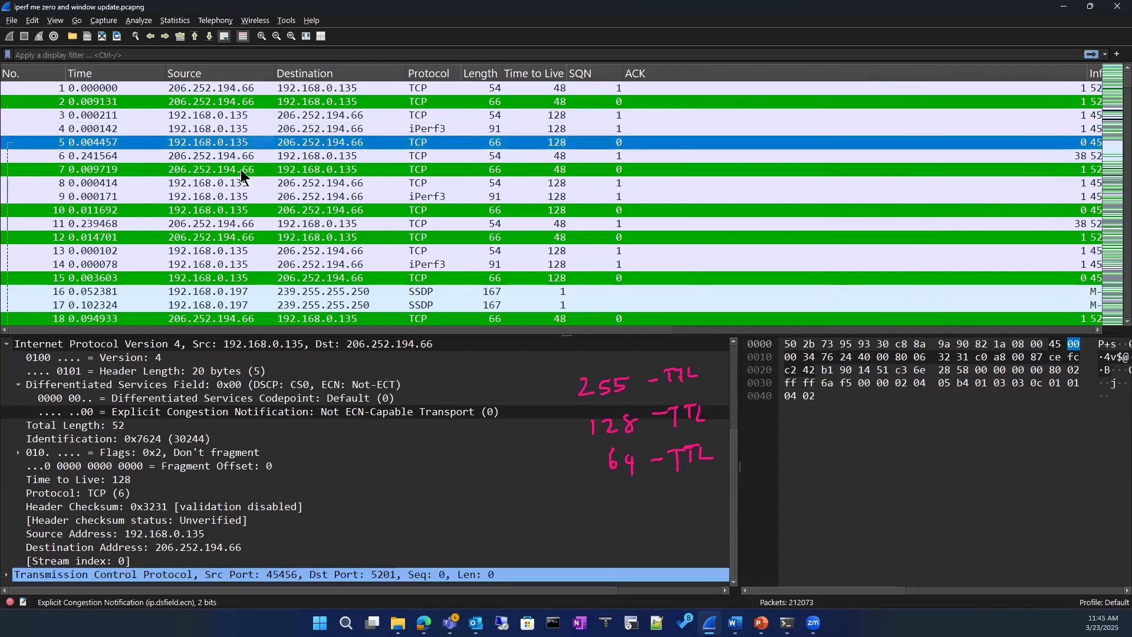
{"action": "left_click", "coordinate": [240, 169]}
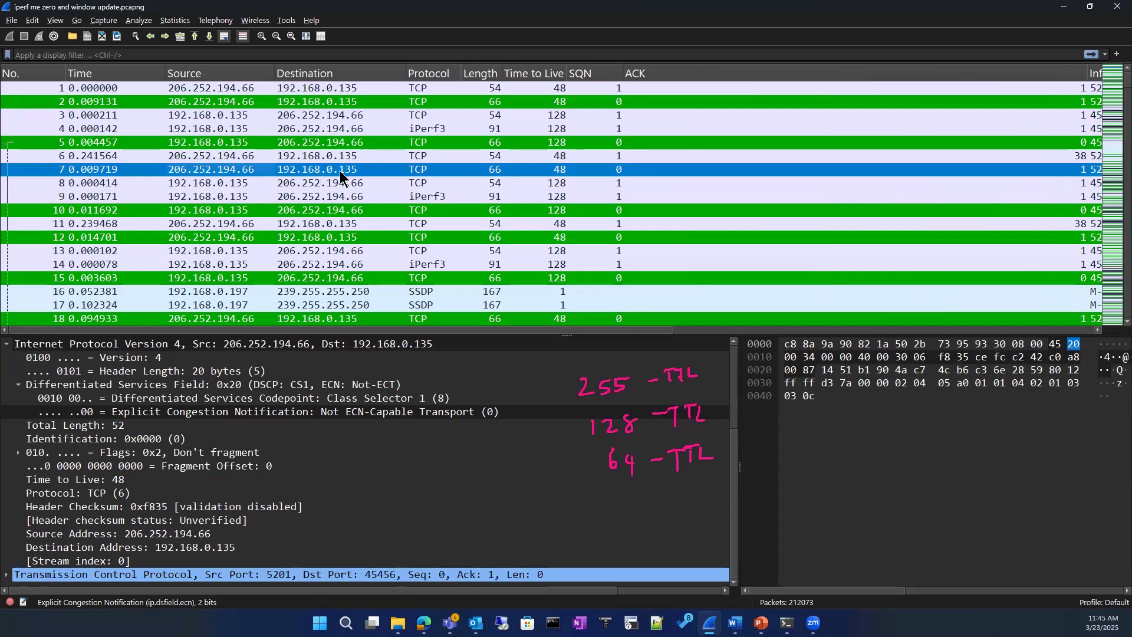
{"action": "left_click", "coordinate": [562, 157]}
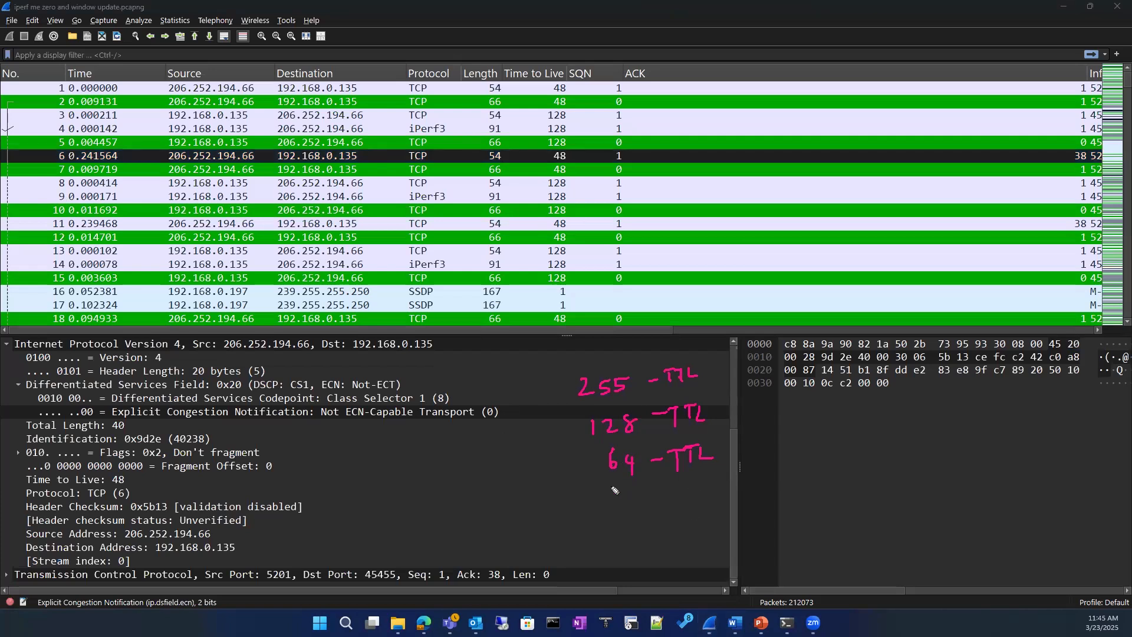
Handwrite the subtraction of 48 from 64 with the result 16, and write a circled 16 over the packet bytes
{"action": "mouse_move", "coordinate": [613, 484]}
{"action": "left_mouse_down"}
{"action": "mouse_move", "coordinate": [625, 500]}
{"action": "mouse_move", "coordinate": [627, 489]}
{"action": "mouse_move", "coordinate": [650, 502]}
{"action": "left_mouse_up"}
{"action": "left_click_drag", "start_coordinate": [639, 504], "coordinate": [635, 519]}
{"action": "mouse_move", "coordinate": [623, 516]}
{"action": "left_mouse_down"}
{"action": "mouse_move", "coordinate": [624, 526]}
{"action": "mouse_move", "coordinate": [669, 523]}
{"action": "left_mouse_up"}
{"action": "mouse_move", "coordinate": [886, 420]}
{"action": "left_mouse_down"}
{"action": "mouse_move", "coordinate": [885, 435]}
{"action": "mouse_move", "coordinate": [896, 433]}
{"action": "mouse_move", "coordinate": [902, 413]}
{"action": "left_mouse_up"}
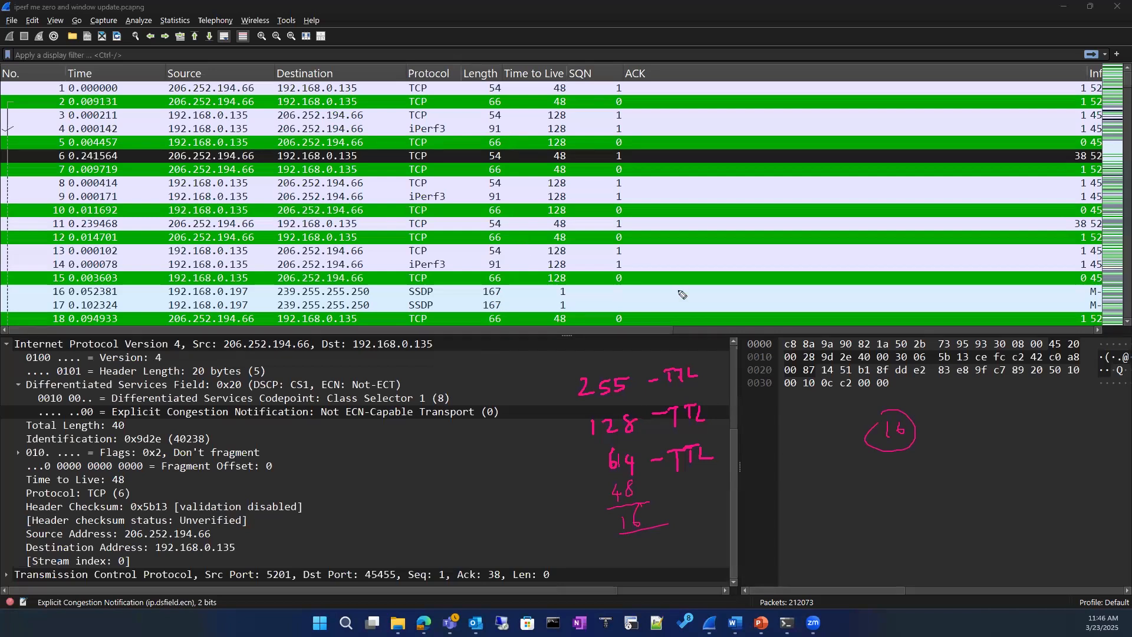
Handwrite a circled 14 below the circled 16, plus a second circled 16 with a short line leading to it
{"action": "left_click_drag", "start_coordinate": [826, 474], "coordinate": [818, 501]}
{"action": "mouse_move", "coordinate": [834, 479]}
{"action": "left_mouse_down"}
{"action": "mouse_move", "coordinate": [847, 491]}
{"action": "mouse_move", "coordinate": [835, 507]}
{"action": "left_mouse_up"}
{"action": "mouse_move", "coordinate": [814, 470]}
{"action": "left_mouse_down"}
{"action": "mouse_move", "coordinate": [809, 507]}
{"action": "mouse_move", "coordinate": [848, 475]}
{"action": "mouse_move", "coordinate": [929, 473]}
{"action": "mouse_move", "coordinate": [938, 485]}
{"action": "left_mouse_up"}
{"action": "left_click_drag", "start_coordinate": [948, 470], "coordinate": [946, 477]}
{"action": "left_click_drag", "start_coordinate": [929, 460], "coordinate": [938, 455]}
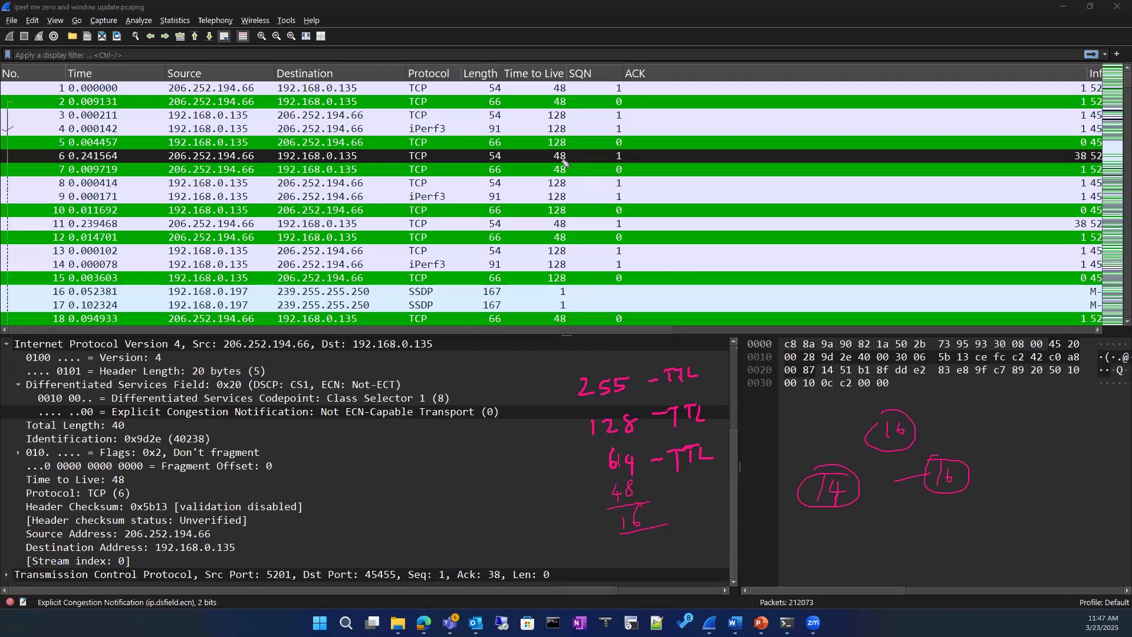
Mark packet 6's Time to Live value with a tick, and show its Time to Live field with only the IPv4 section expanded
{"action": "left_click_drag", "start_coordinate": [569, 155], "coordinate": [591, 136]}
{"action": "left_click", "coordinate": [117, 480]}
{"action": "scroll", "coordinate": [118, 480], "scroll_direction": "up", "scroll_amount": 2}
{"action": "scroll", "coordinate": [8, 361], "scroll_direction": "up", "scroll_amount": 2}
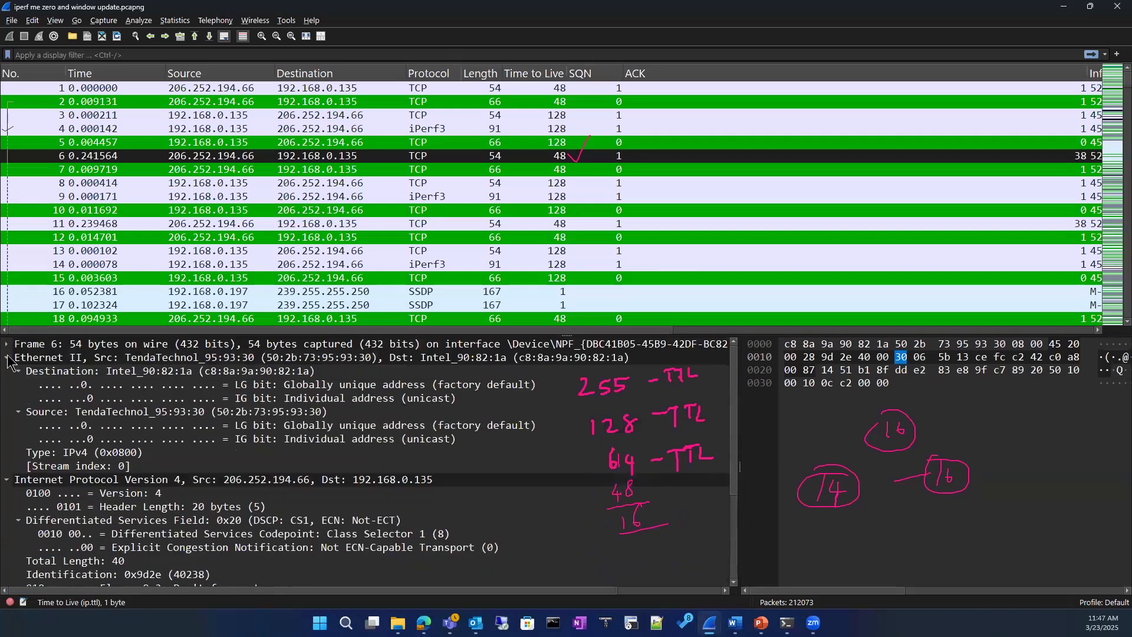
{"action": "left_click", "coordinate": [7, 358]}
{"action": "left_click", "coordinate": [6, 371]}
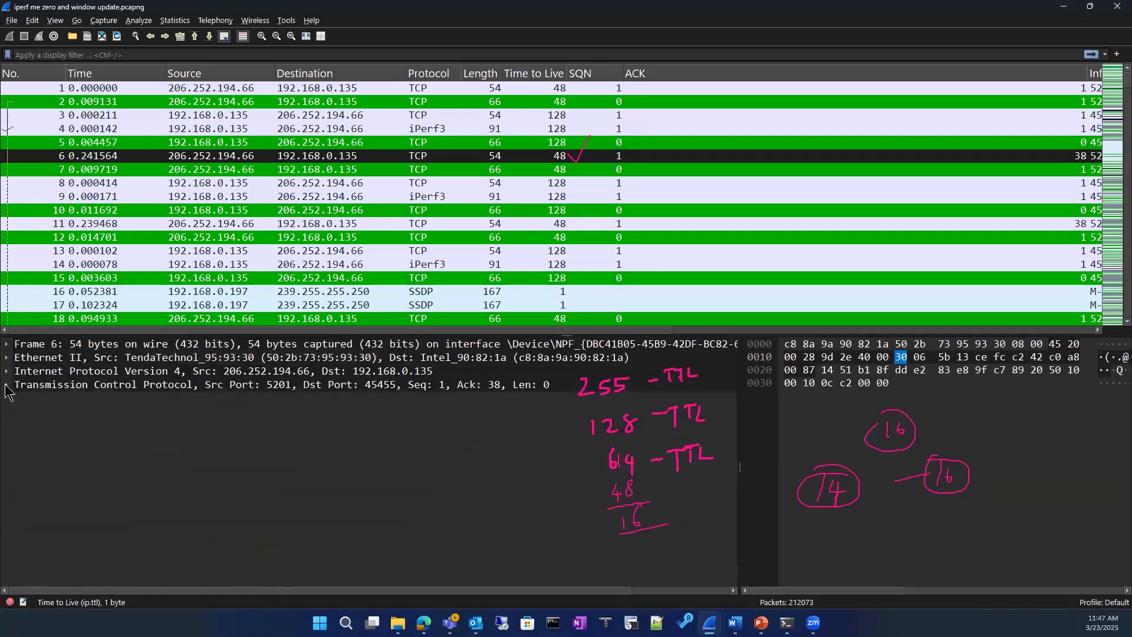
{"action": "left_click", "coordinate": [6, 370]}
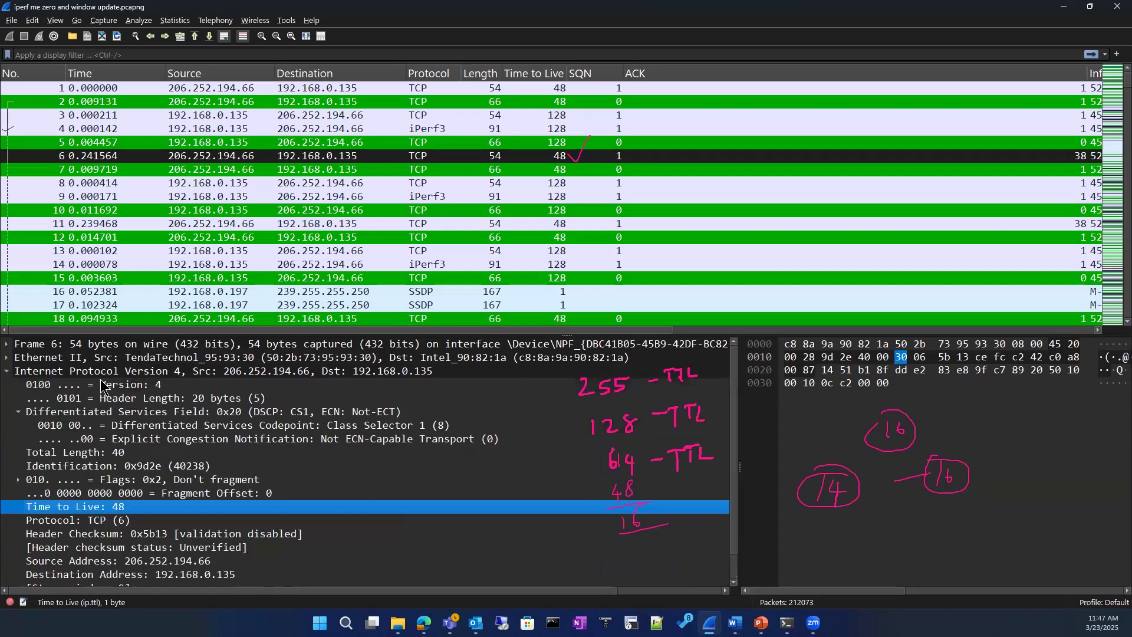
Show the Apply as Column option for packet 6's Time to Live field, and dismiss it without adding a column
{"action": "right_click", "coordinate": [98, 512]}
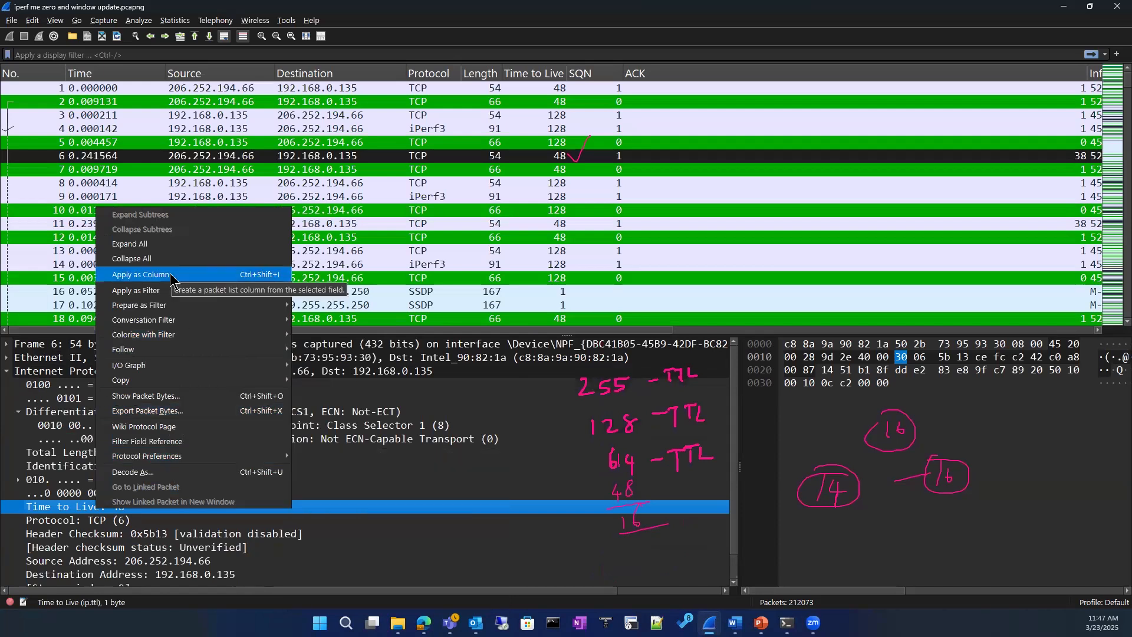
{"action": "left_click", "coordinate": [558, 19]}
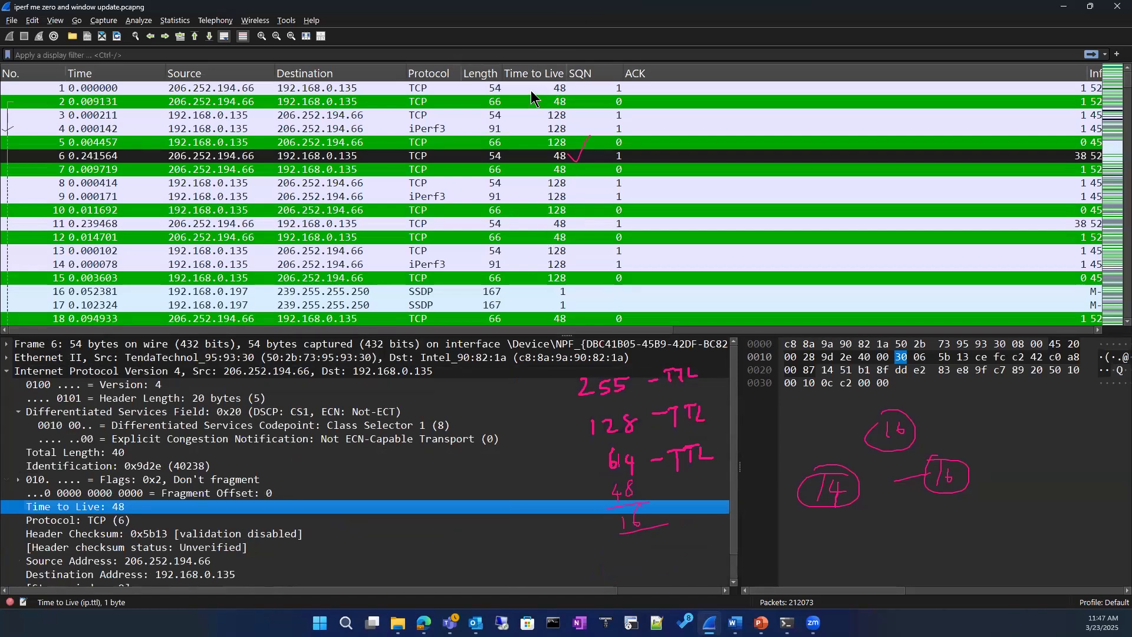
{"action": "mouse_move", "coordinate": [527, 76]}
{"action": "left_mouse_down"}
{"action": "mouse_move", "coordinate": [602, 62]}
{"action": "mouse_move", "coordinate": [522, 75]}
{"action": "left_mouse_up"}
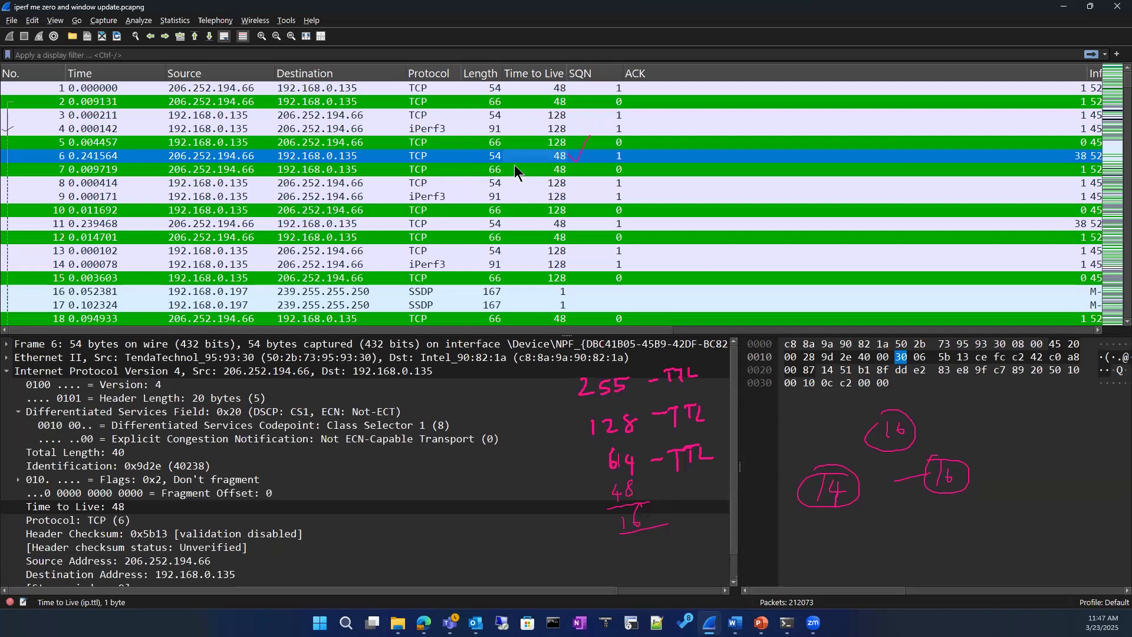
Expand packet 6's TCP section in place of the IPv4 section, and clear all handwritten annotations
{"action": "left_click", "coordinate": [5, 373]}
{"action": "left_click", "coordinate": [6, 372]}
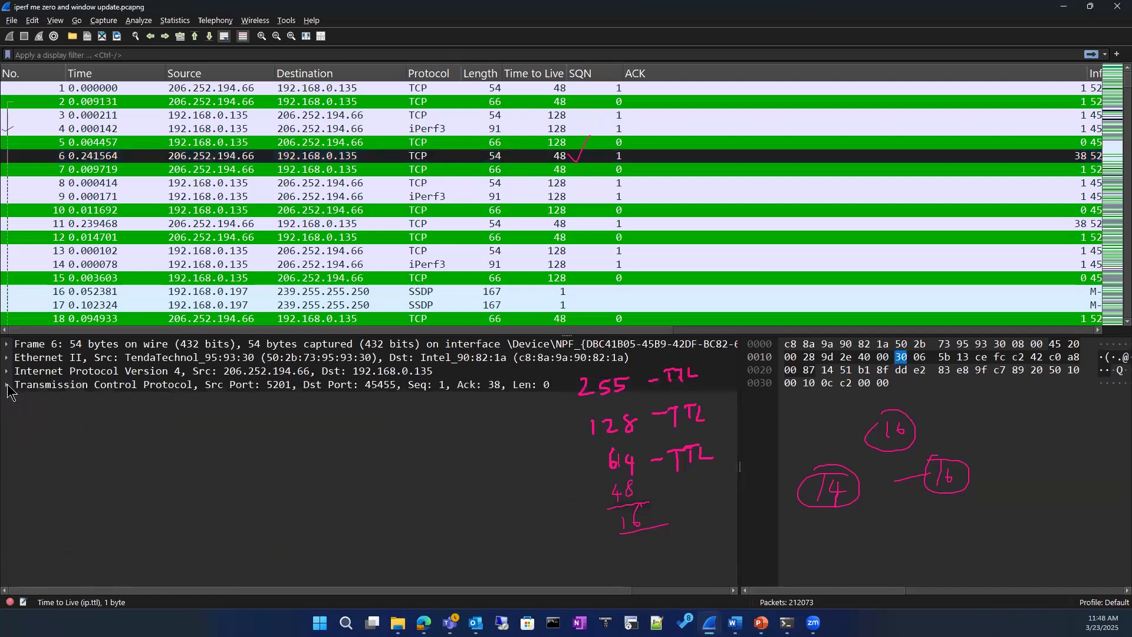
{"action": "left_click", "coordinate": [8, 385]}
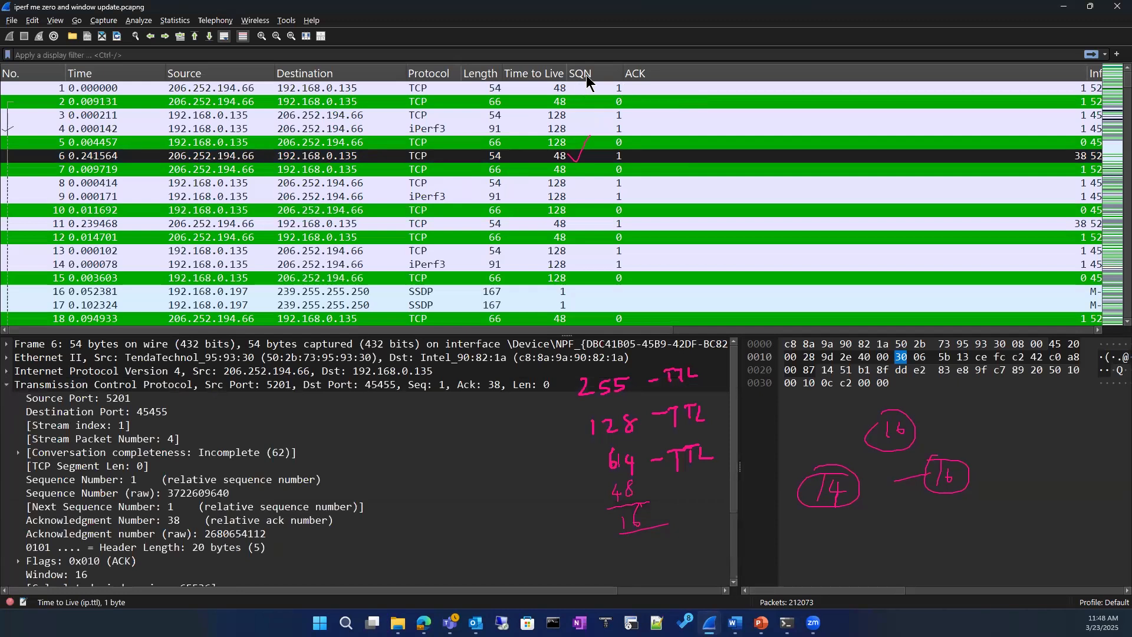
{"action": "left_click", "coordinate": [196, 496]}
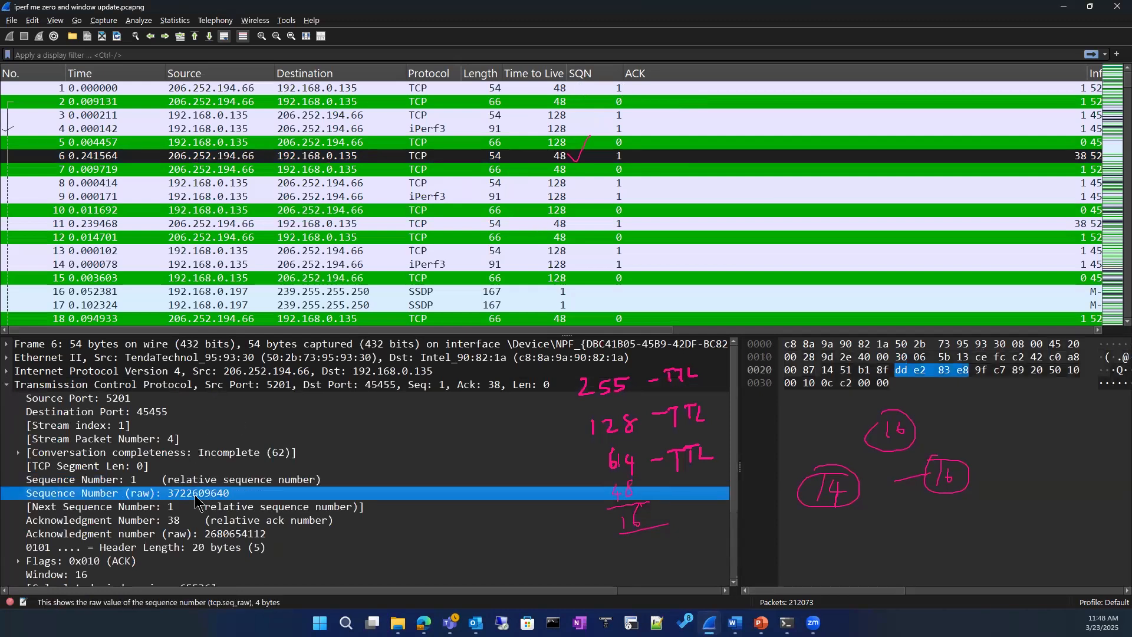
{"action": "left_click", "coordinate": [473, 405]}
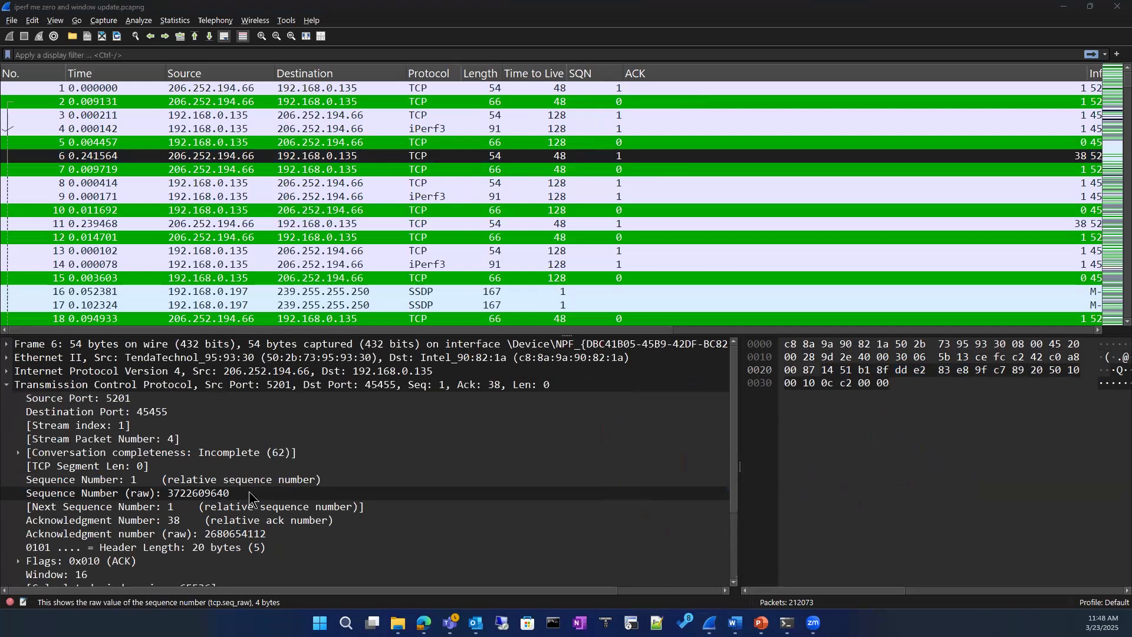
Compare the relative Sequence Number field with the raw Sequence Number field in packet 6's TCP details
{"action": "left_click", "coordinate": [118, 482]}
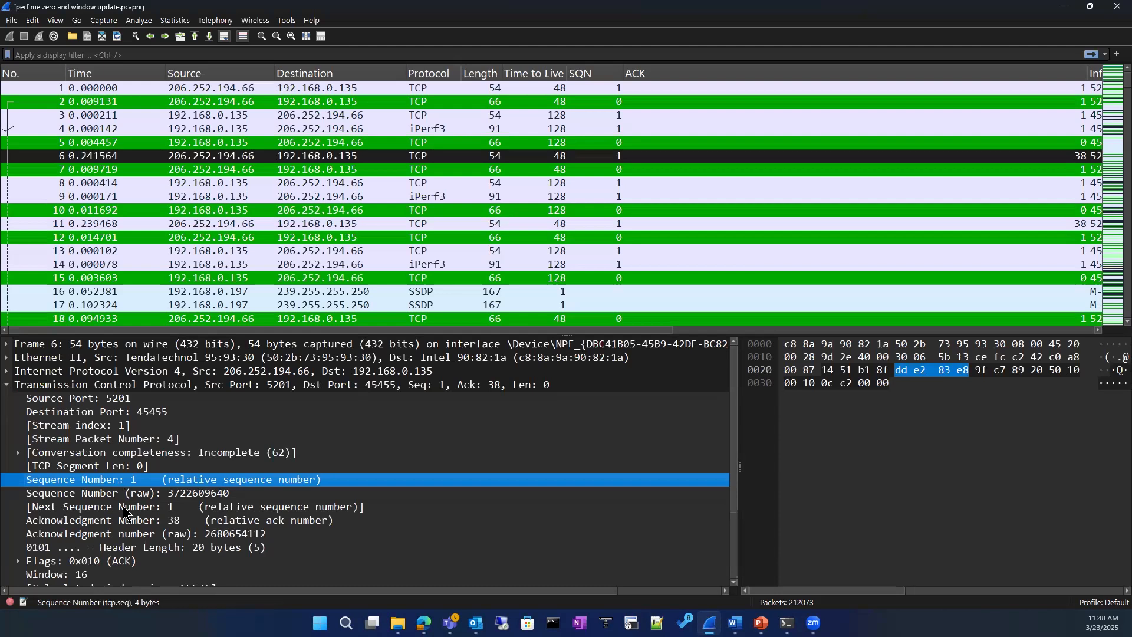
{"action": "left_click", "coordinate": [125, 498]}
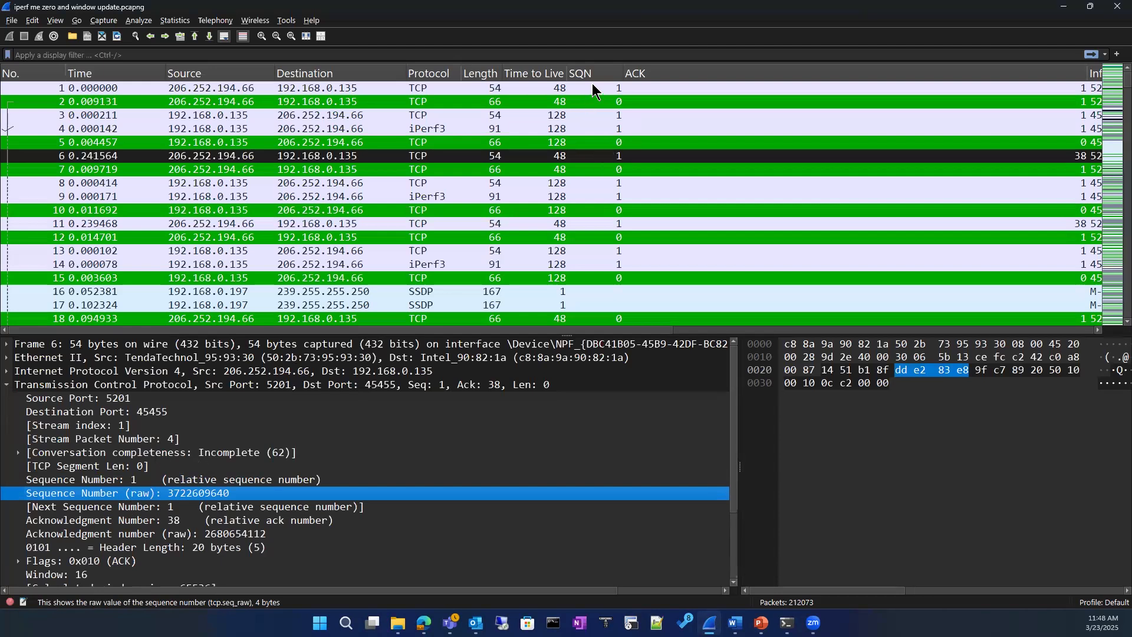
{"action": "left_click", "coordinate": [120, 481]}
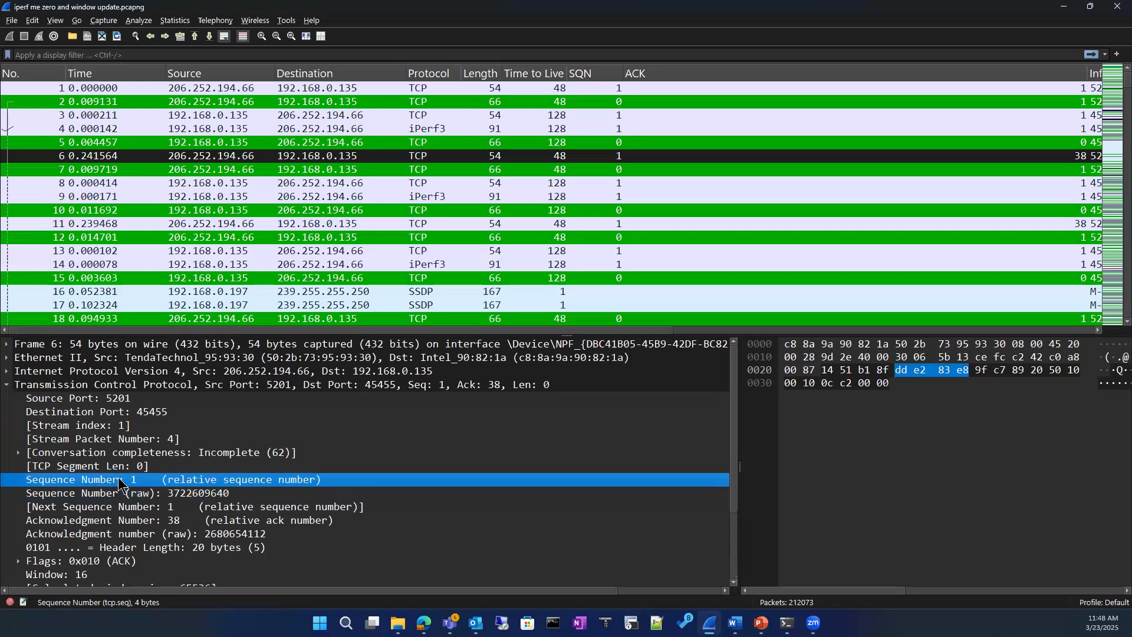
{"action": "right_click", "coordinate": [120, 482]}
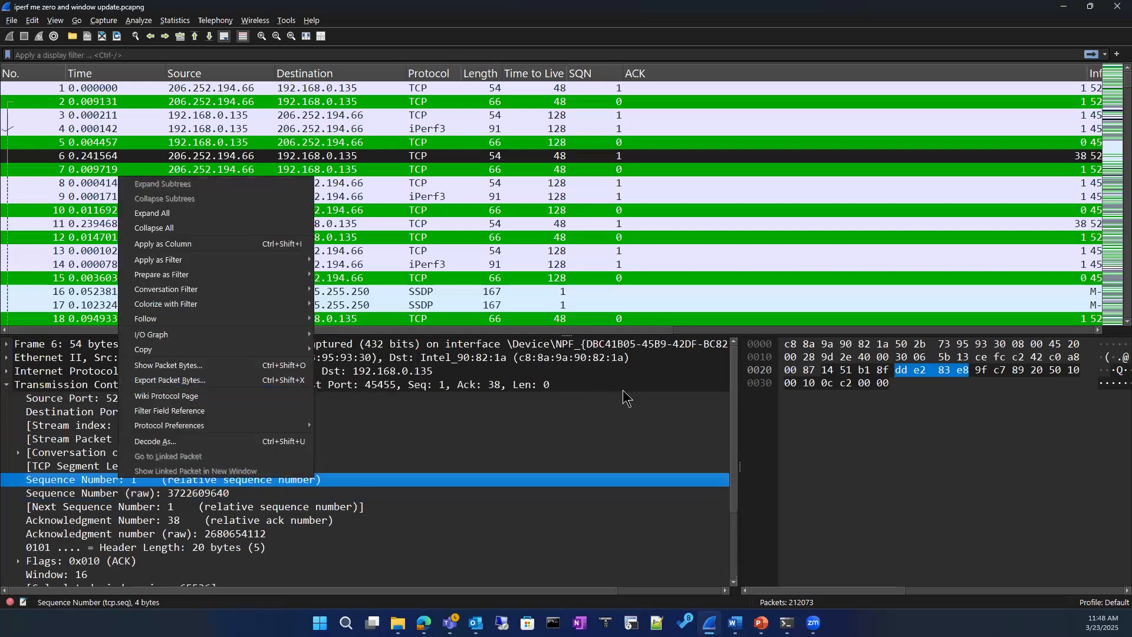
{"action": "left_click", "coordinate": [496, 387]}
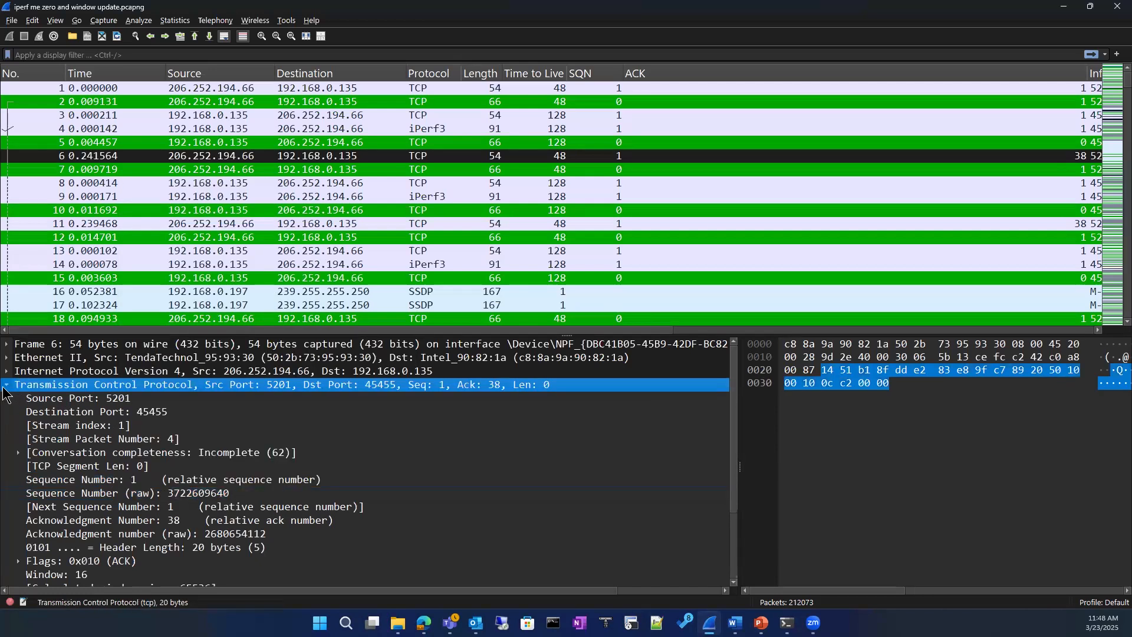
{"action": "left_click", "coordinate": [7, 389]}
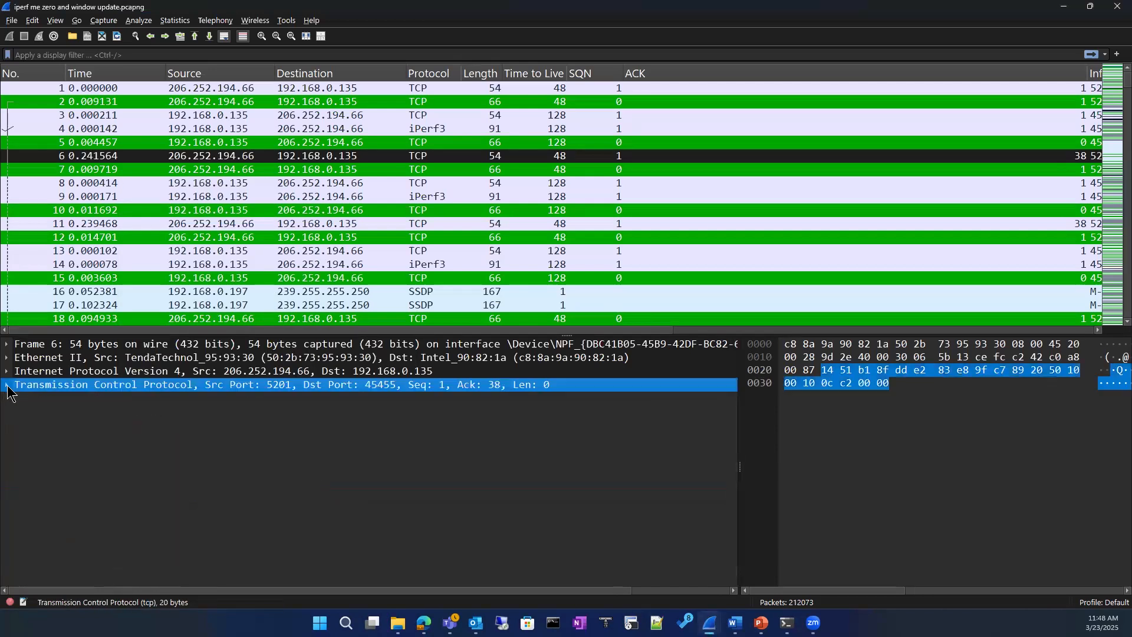
{"action": "left_click", "coordinate": [7, 388]}
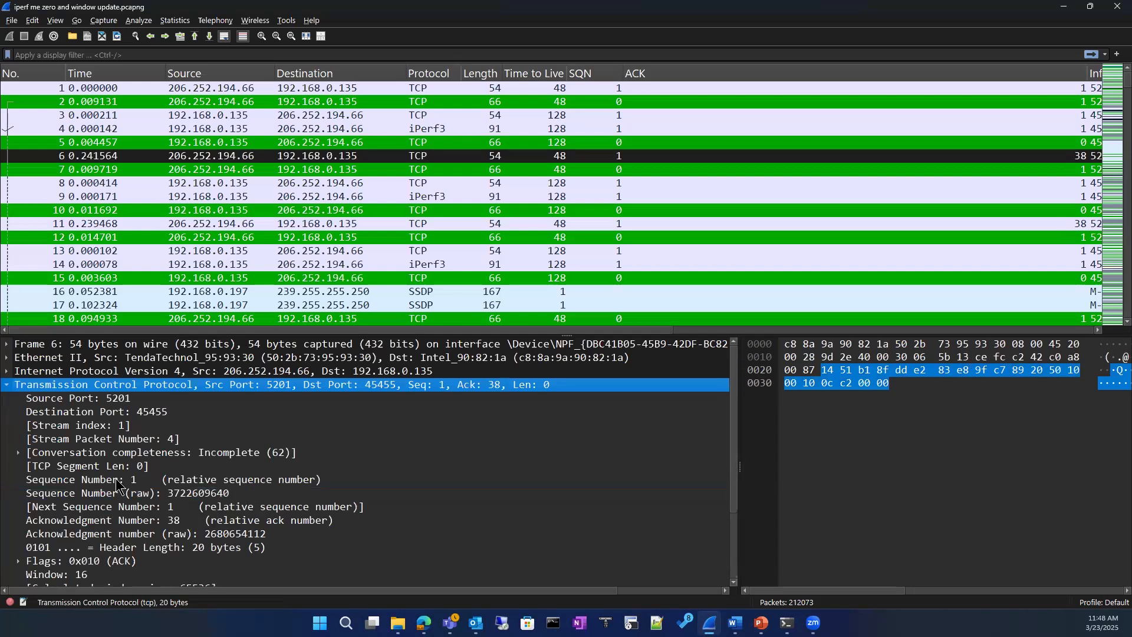
Try to add packet 6's relative Sequence Number field as a packet list column
{"action": "left_click", "coordinate": [166, 482]}
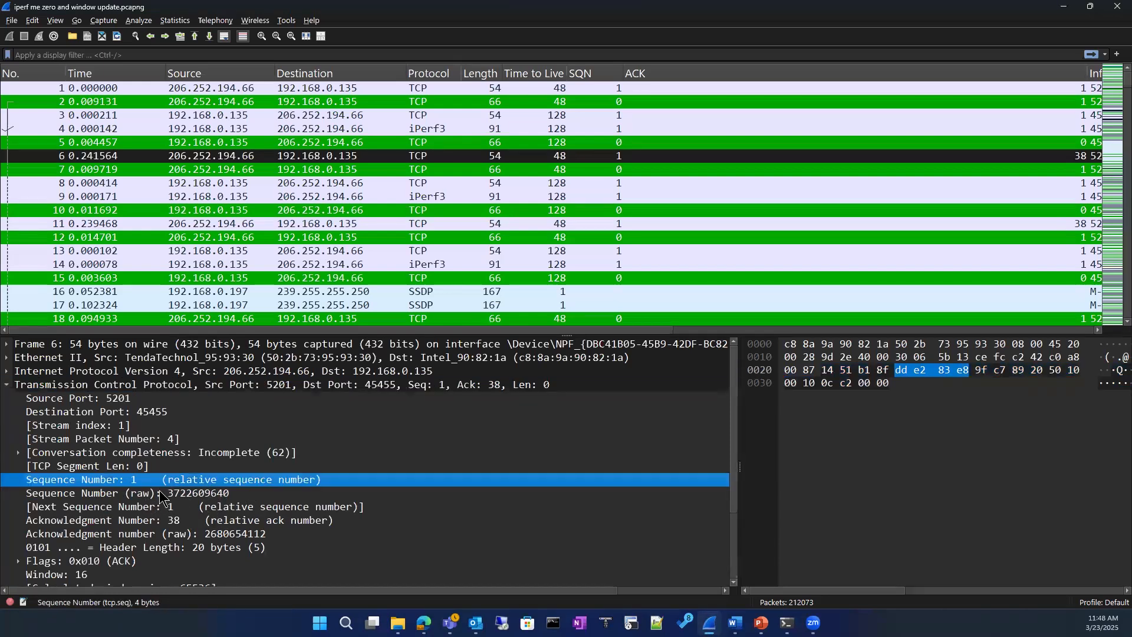
{"action": "right_click", "coordinate": [167, 482]}
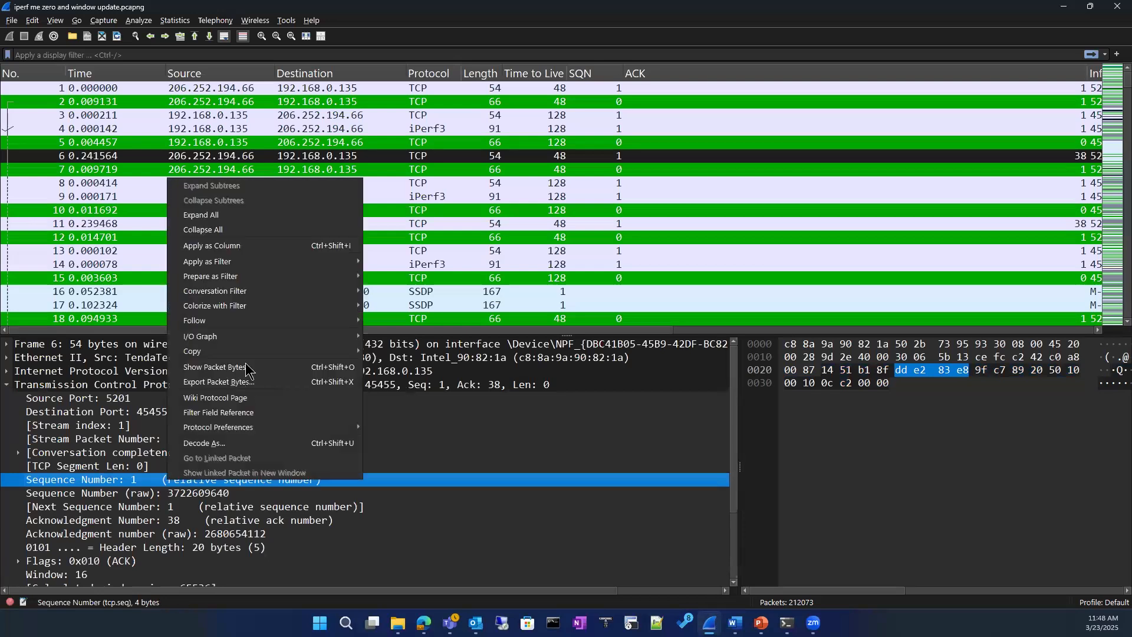
{"action": "mouse_move", "coordinate": [235, 312]}
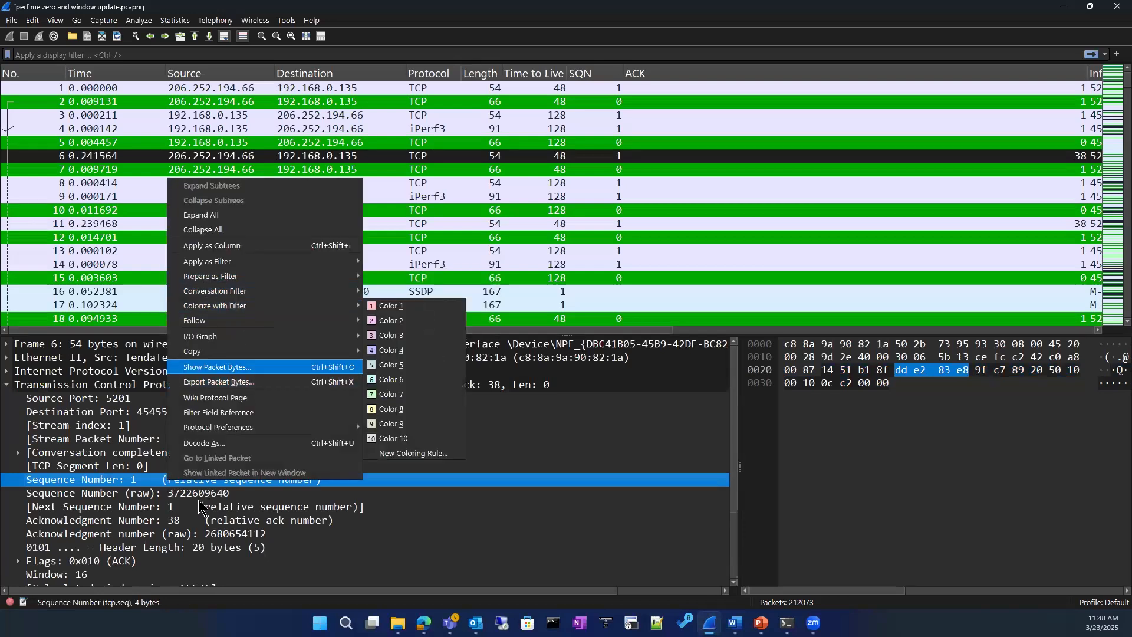
{"action": "left_click", "coordinate": [232, 246]}
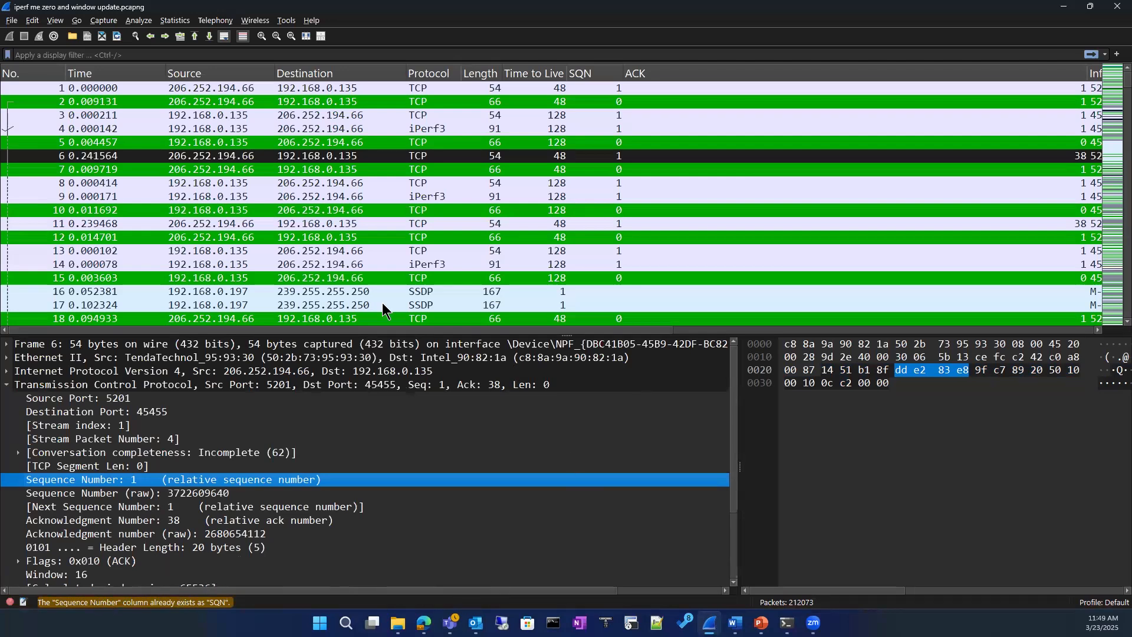
Select packet 12, and review the SQN column's title and tcp.seq field in the column editor, keeping both
{"action": "left_click", "coordinate": [391, 237]}
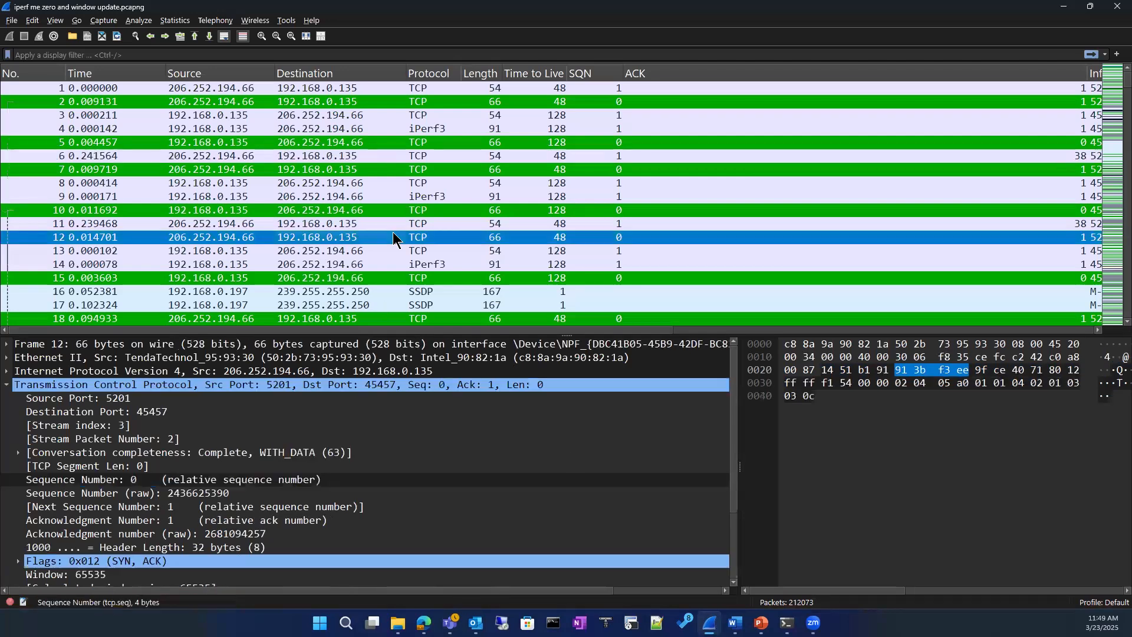
{"action": "left_click", "coordinate": [584, 76]}
{"action": "right_click", "coordinate": [584, 76]}
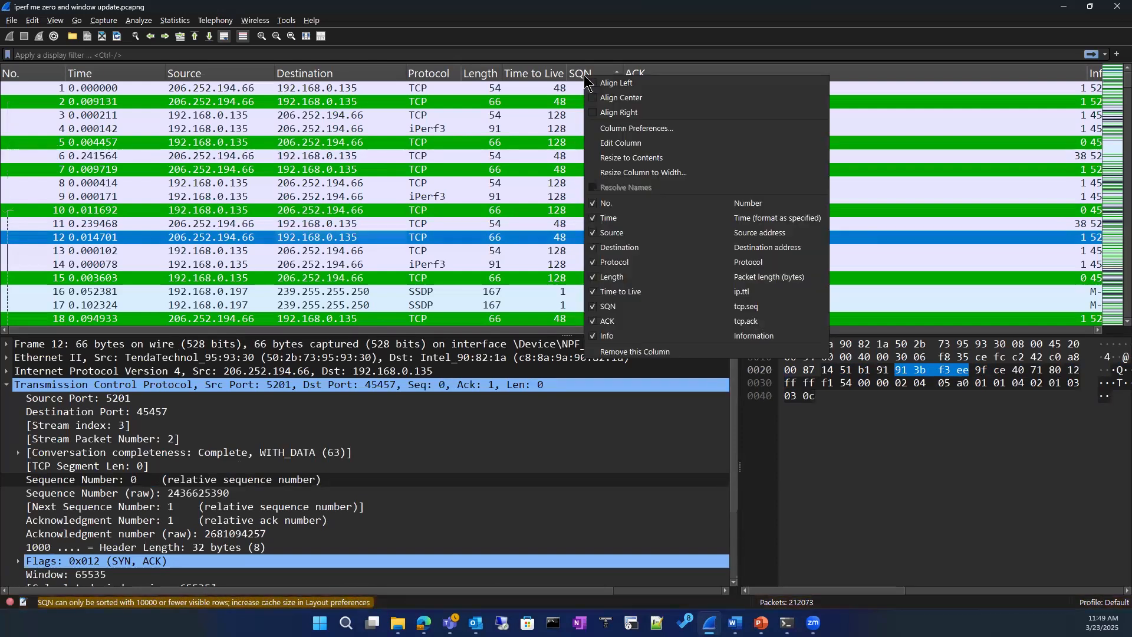
{"action": "left_click", "coordinate": [620, 142]}
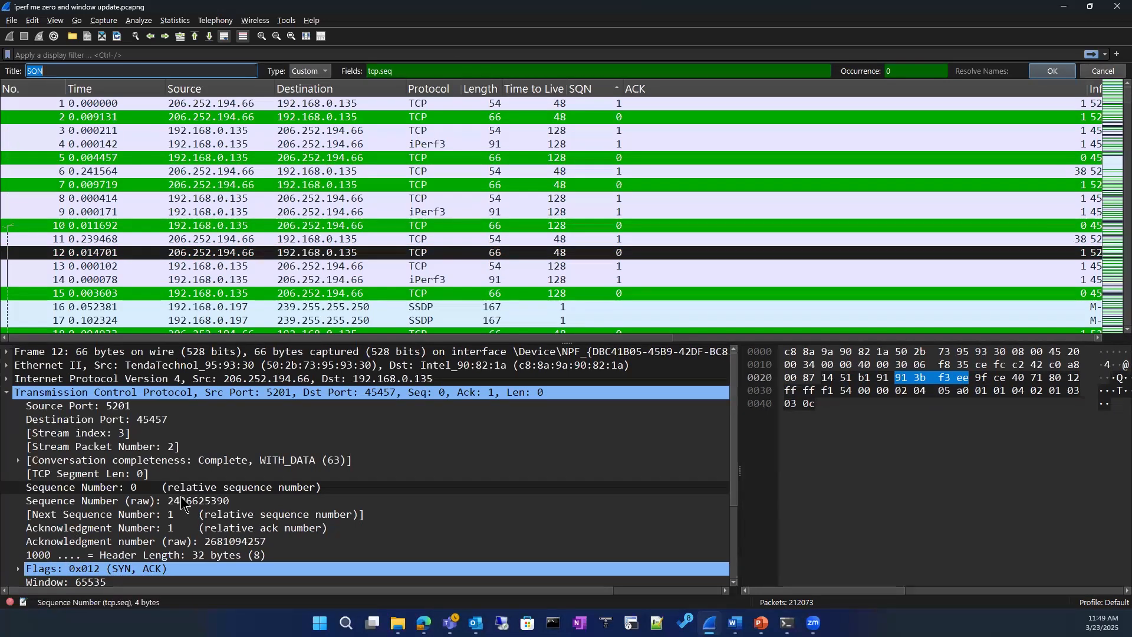
{"action": "left_click", "coordinate": [64, 74]}
{"action": "left_click", "coordinate": [1052, 71]}
Rename the ACK column in the packet list to ACKNL
{"action": "right_click", "coordinate": [636, 77]}
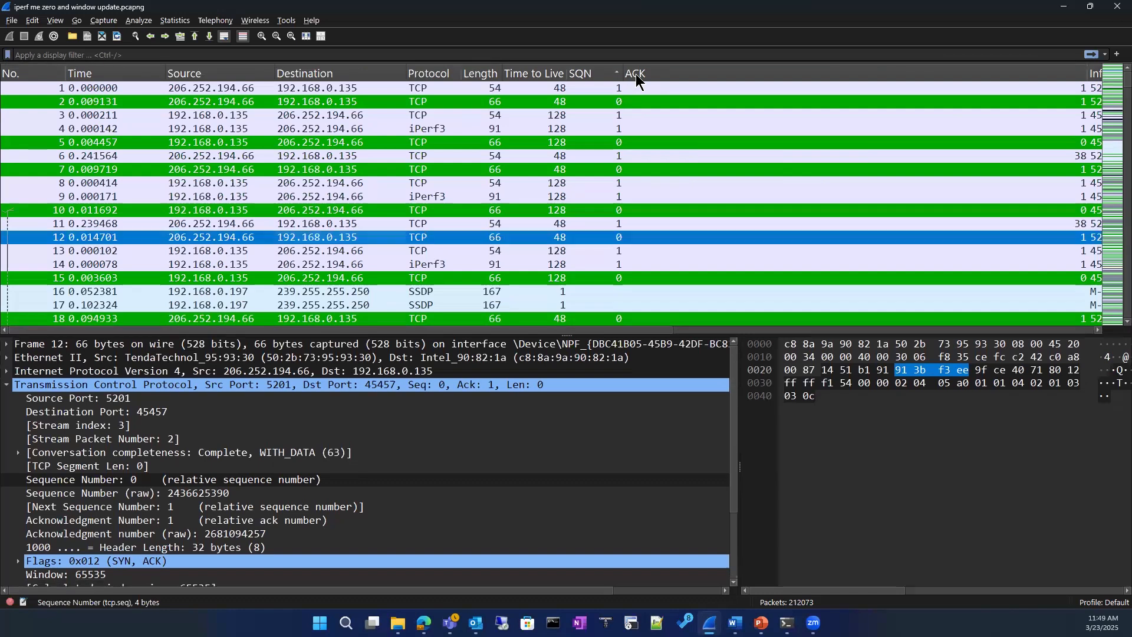
{"action": "left_click", "coordinate": [688, 145]}
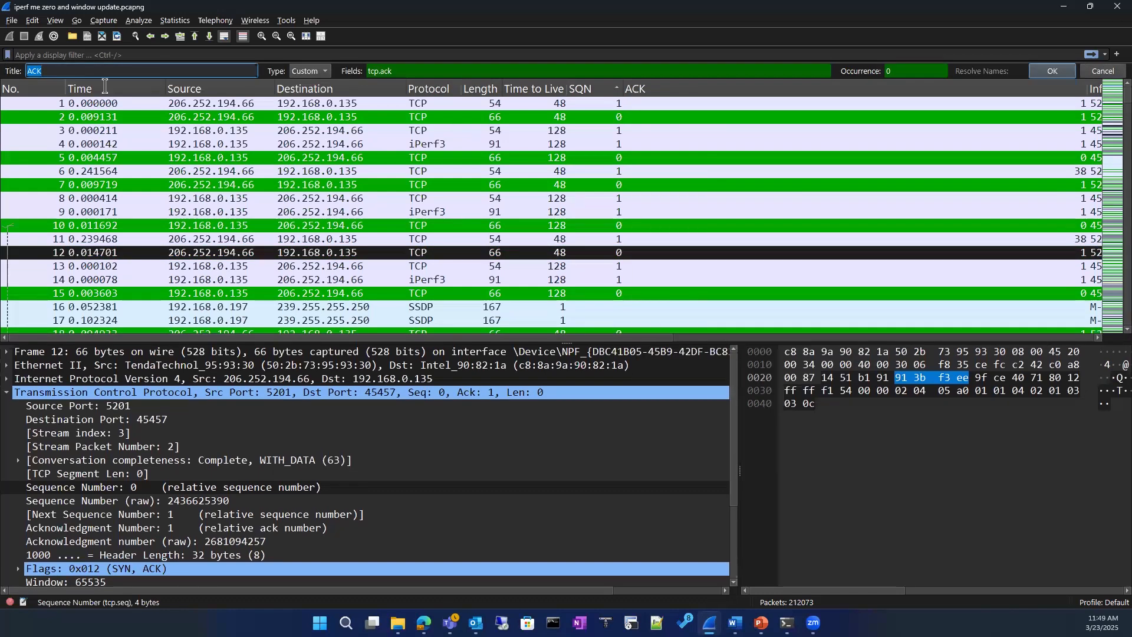
{"action": "type", "text": "ACKNL"}
{"action": "key", "text": "Return"}
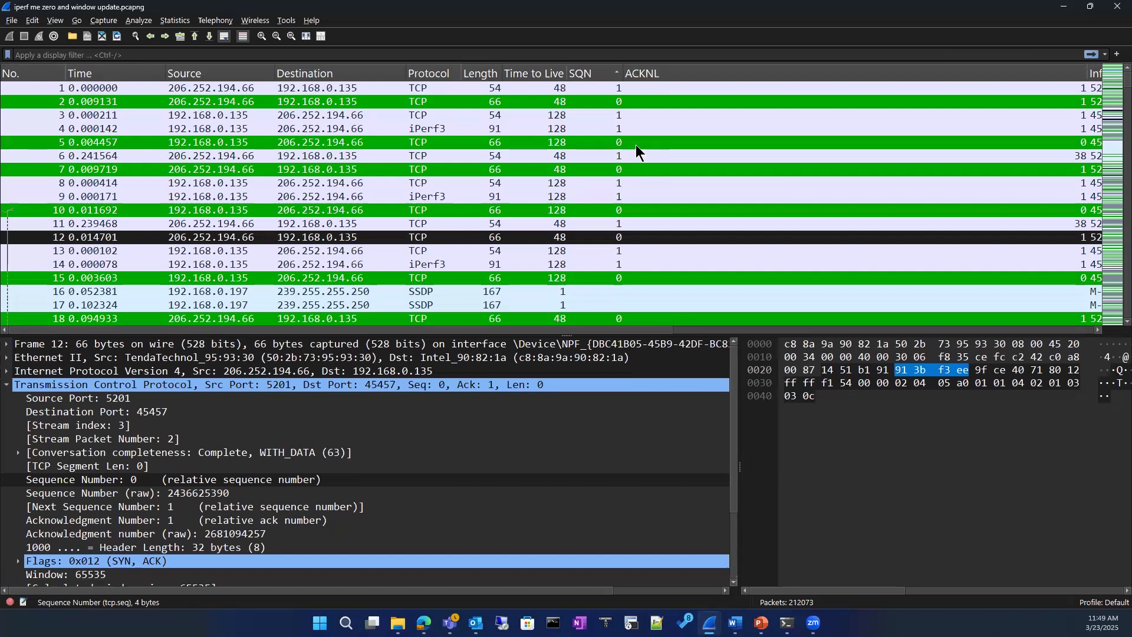
Rename the ACKNL column in the packet list to ACK
{"action": "right_click", "coordinate": [647, 73]}
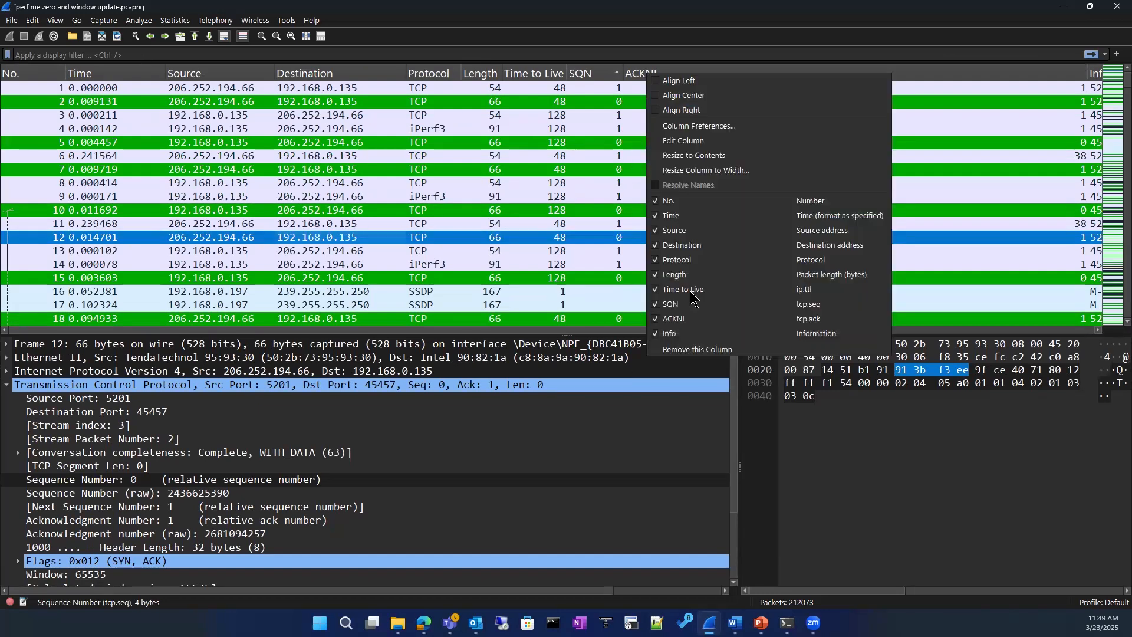
{"action": "left_click", "coordinate": [687, 140]}
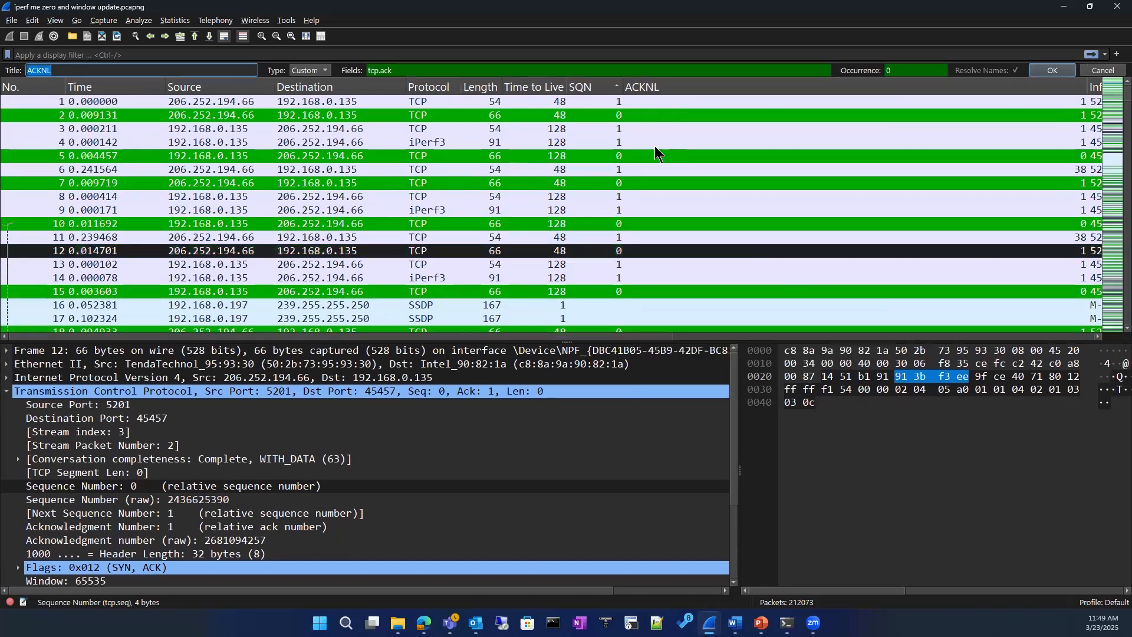
{"action": "left_click", "coordinate": [119, 76]}
{"action": "key", "text": "BackSpace"}
{"action": "key", "text": "BackSpace"}
{"action": "key", "text": "BackSpace"}
{"action": "type", "text": "K"}
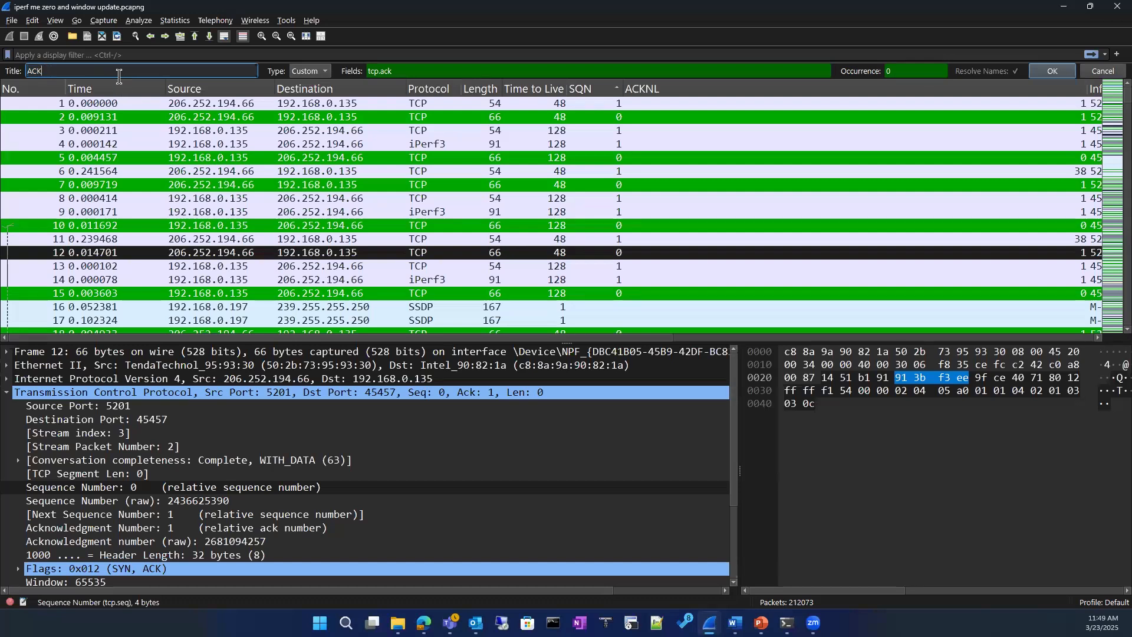
{"action": "key", "text": "Return"}
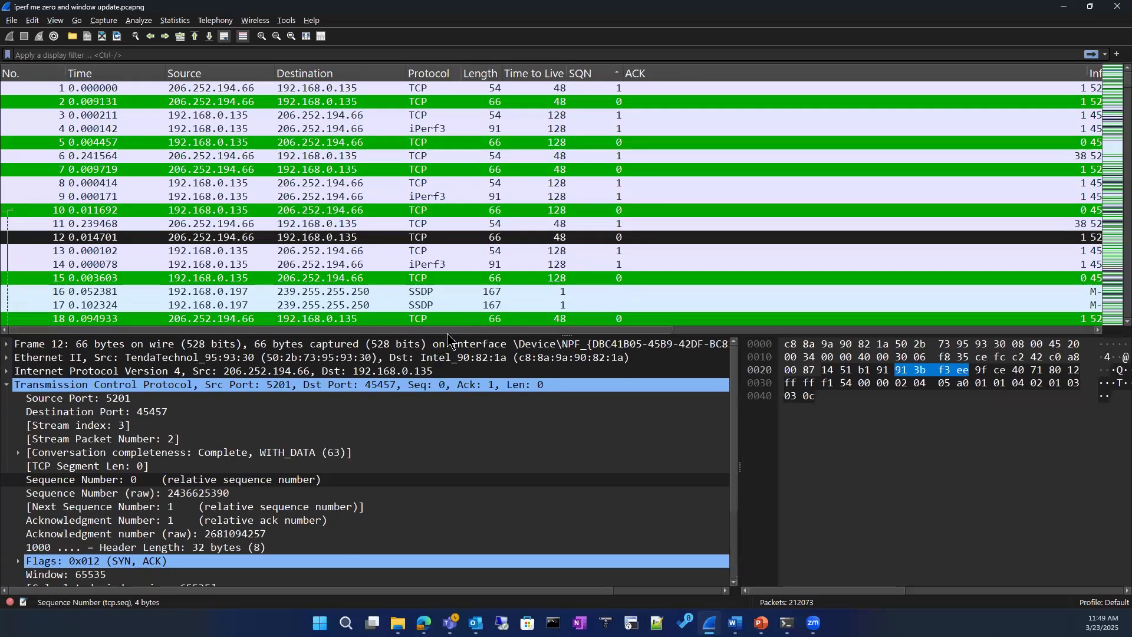
Apply the suggested display filter ip.addr == 8.8.8.8 && ip.addr == 192.168.0.1, and clear it again
{"action": "left_click", "coordinate": [904, 328]}
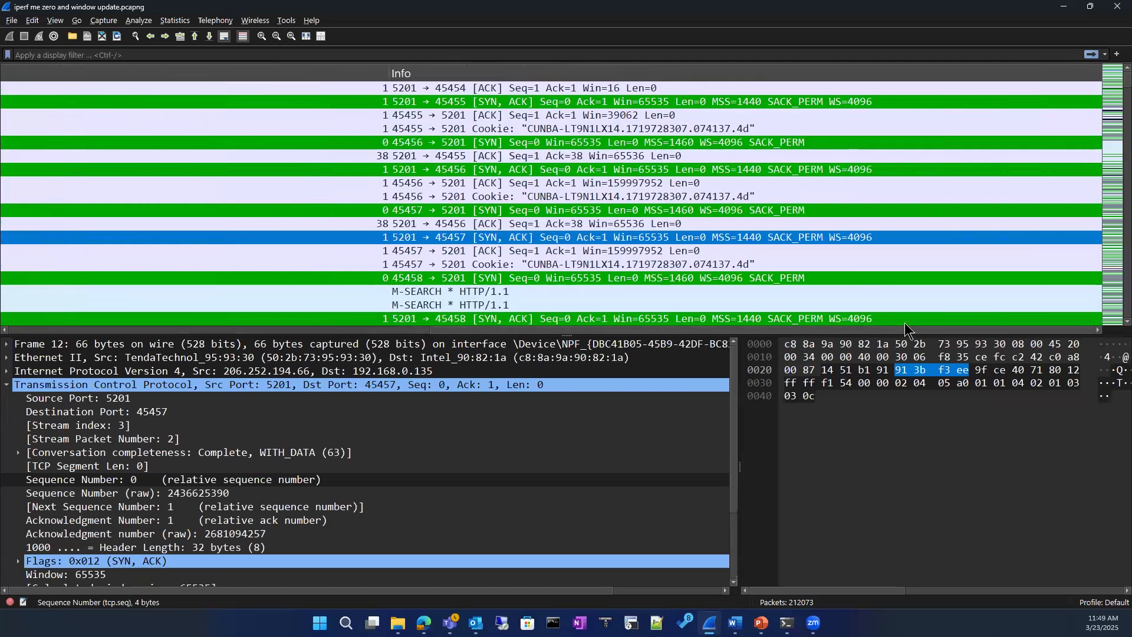
{"action": "left_click_drag", "start_coordinate": [441, 321], "coordinate": [342, 320]}
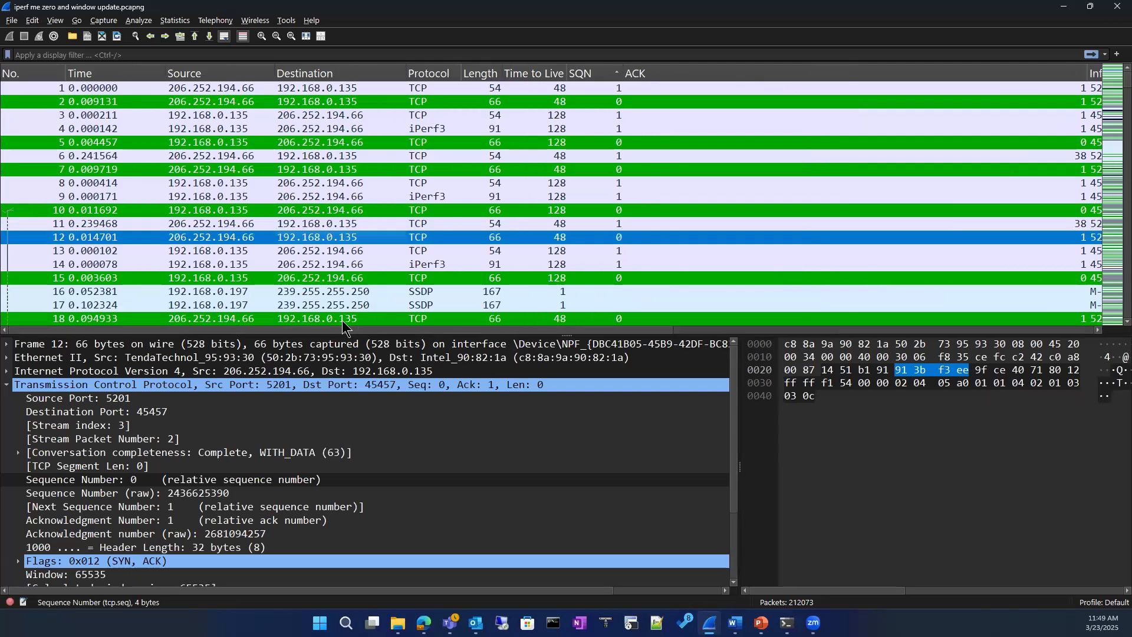
{"action": "left_click", "coordinate": [81, 56]}
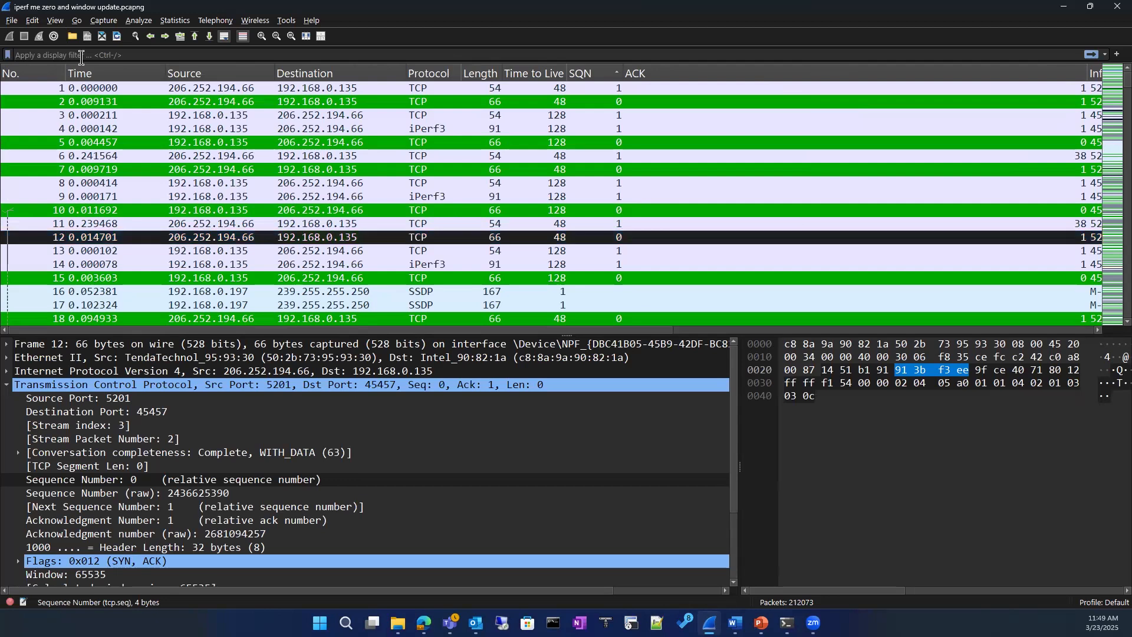
{"action": "type", "text": "ip"}
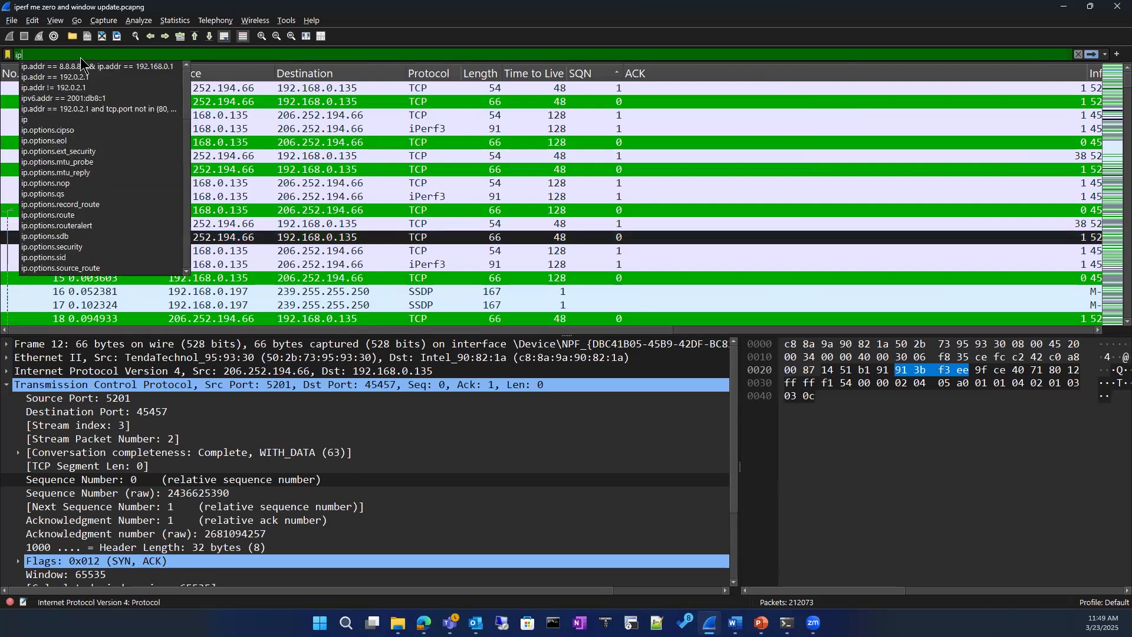
{"action": "left_click", "coordinate": [80, 66]}
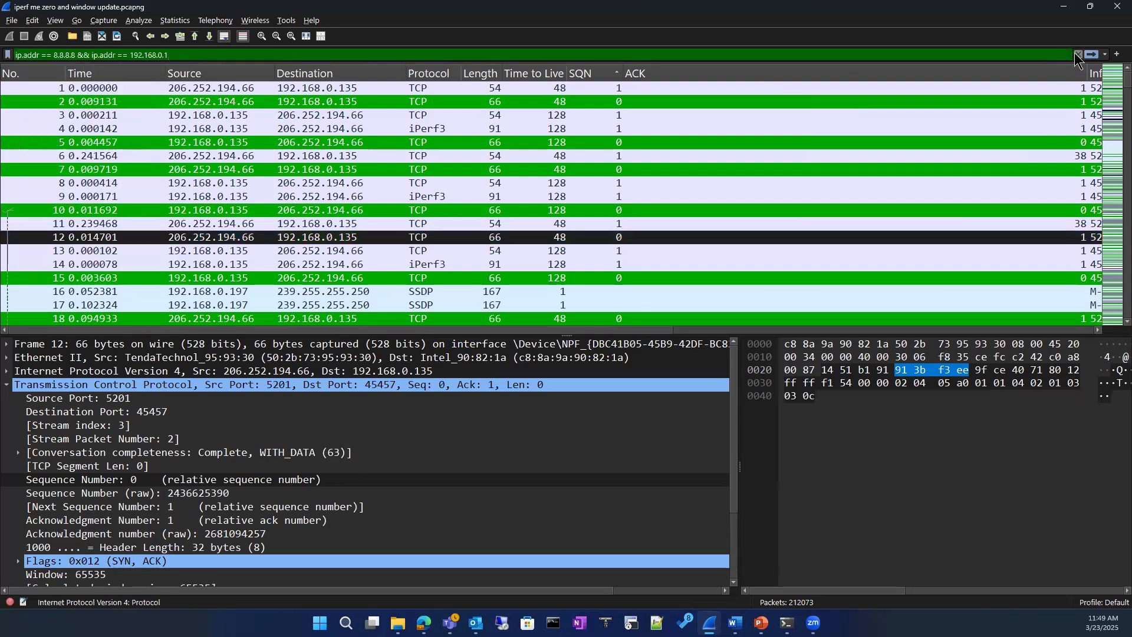
{"action": "left_click", "coordinate": [1096, 55]}
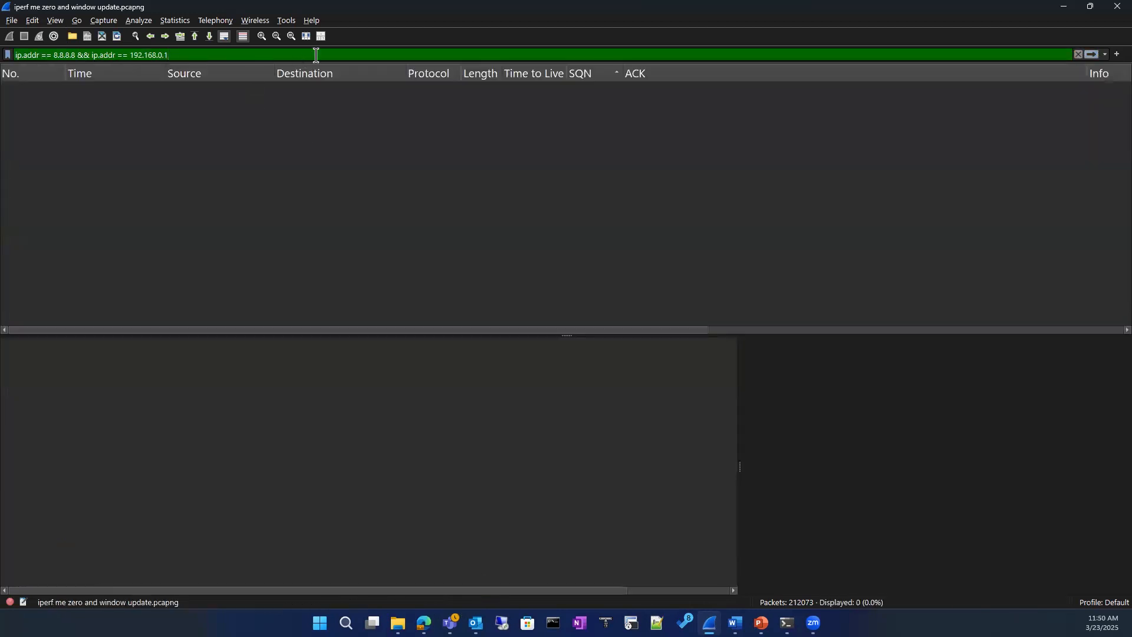
{"action": "key", "text": "Return"}
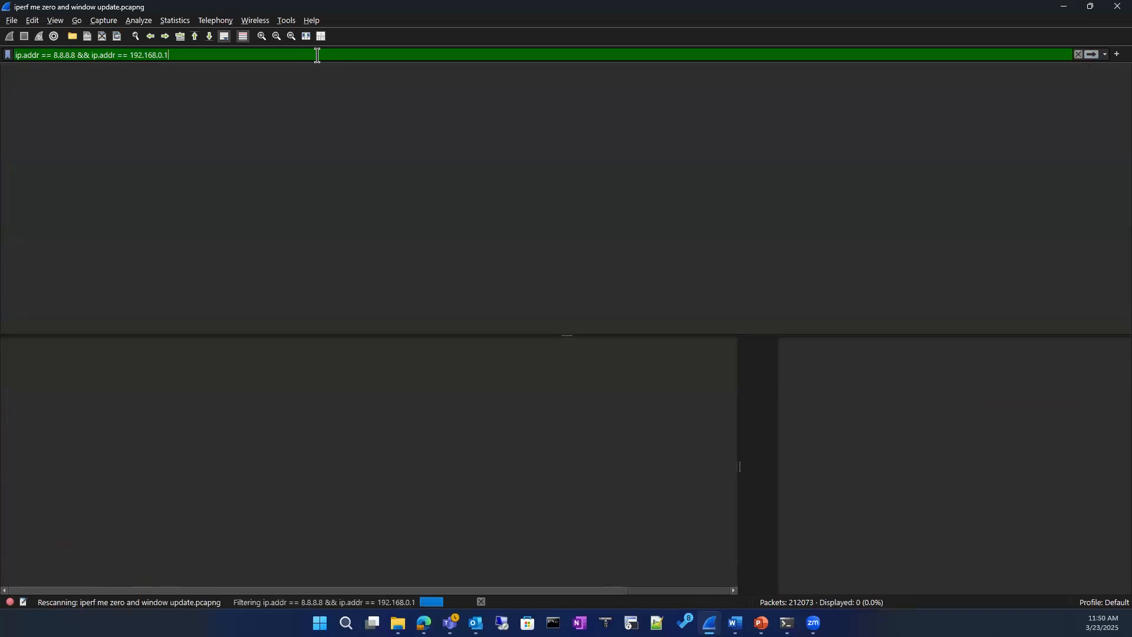
{"action": "left_click", "coordinate": [1078, 54]}
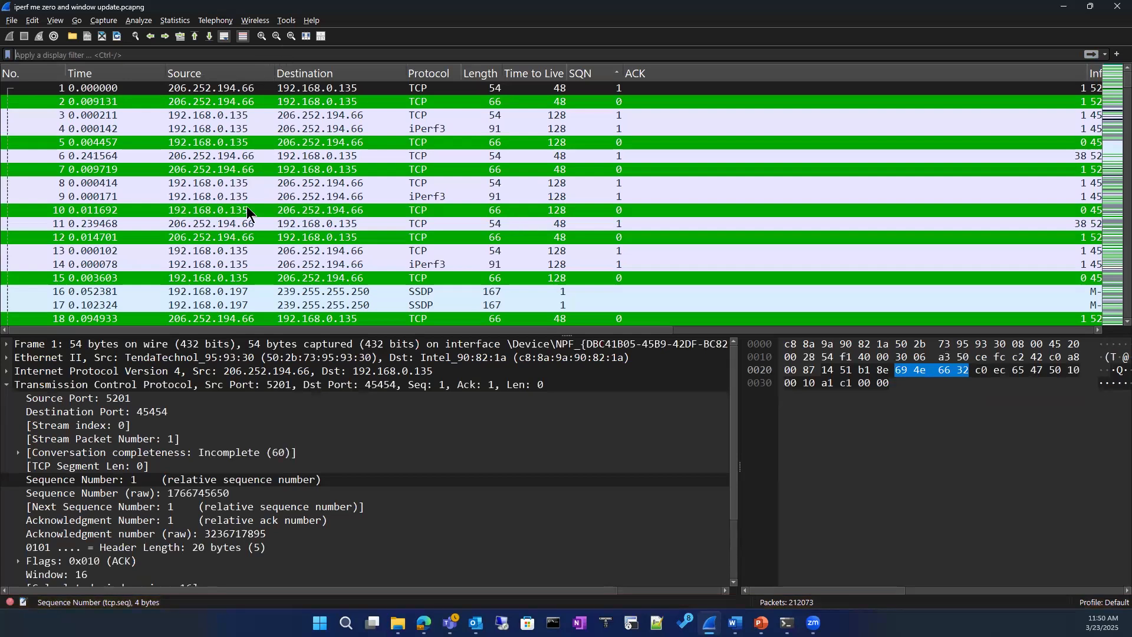
{"action": "left_click", "coordinate": [284, 185]}
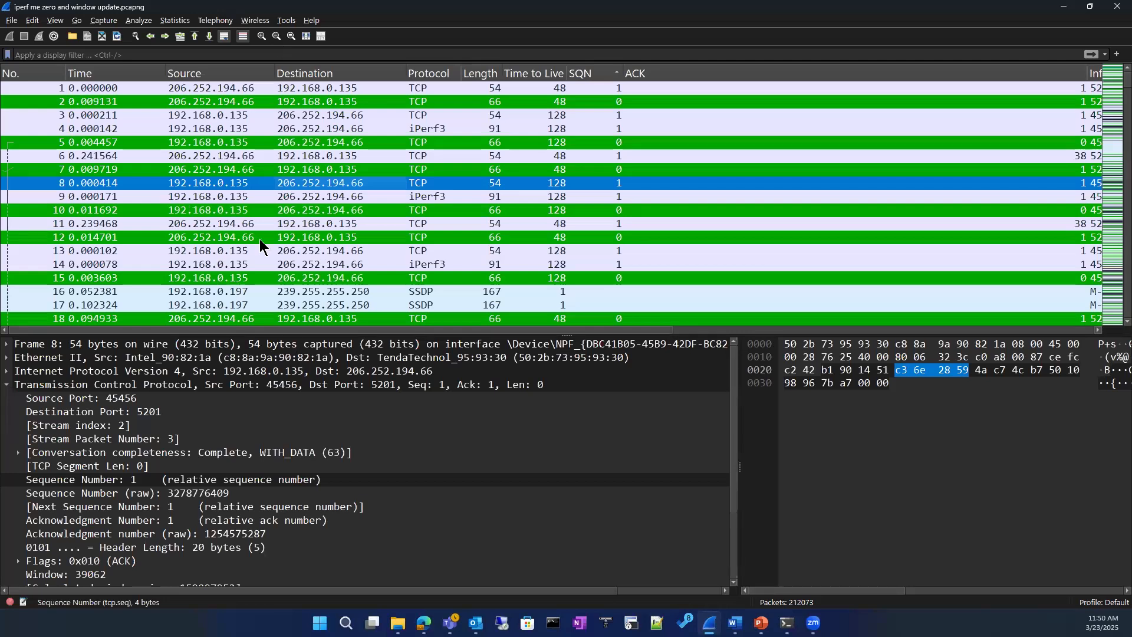
{"action": "left_click", "coordinate": [151, 173]}
{"action": "left_click", "coordinate": [132, 224]}
{"action": "left_click", "coordinate": [119, 141]}
{"action": "left_click", "coordinate": [115, 104]}
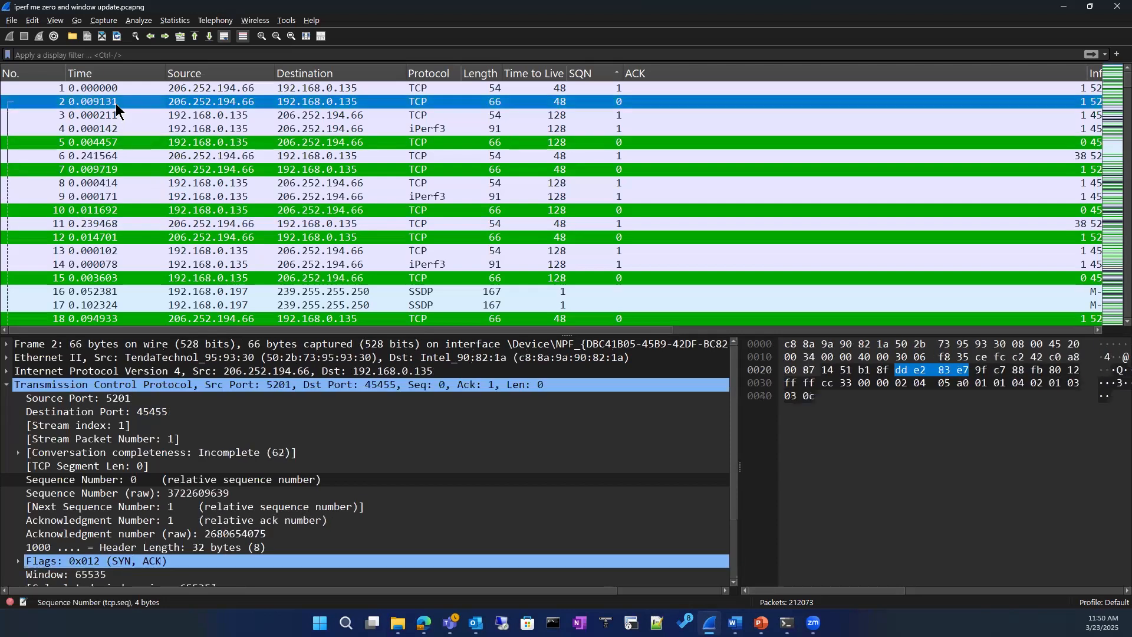
Open the capture's Endpoints statistics and compare the Ethernet, IPv4, IPv6, TCP and UDP endpoint lists
{"action": "left_click", "coordinate": [138, 20]}
{"action": "mouse_move", "coordinate": [175, 20]}
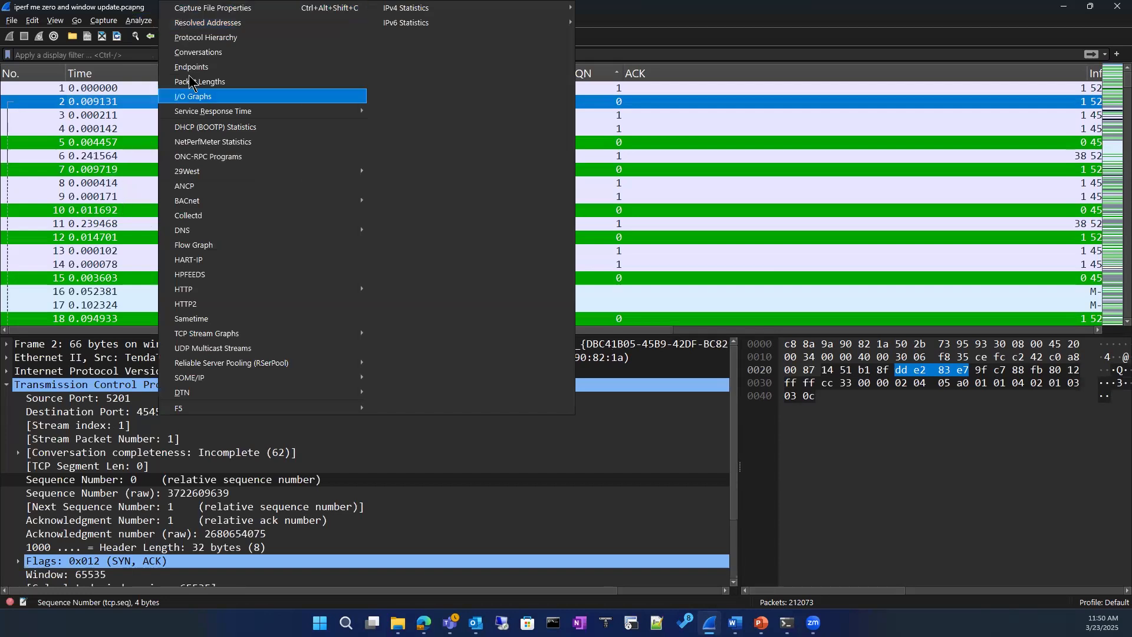
{"action": "left_click", "coordinate": [713, 19]}
{"action": "left_click", "coordinate": [177, 21]}
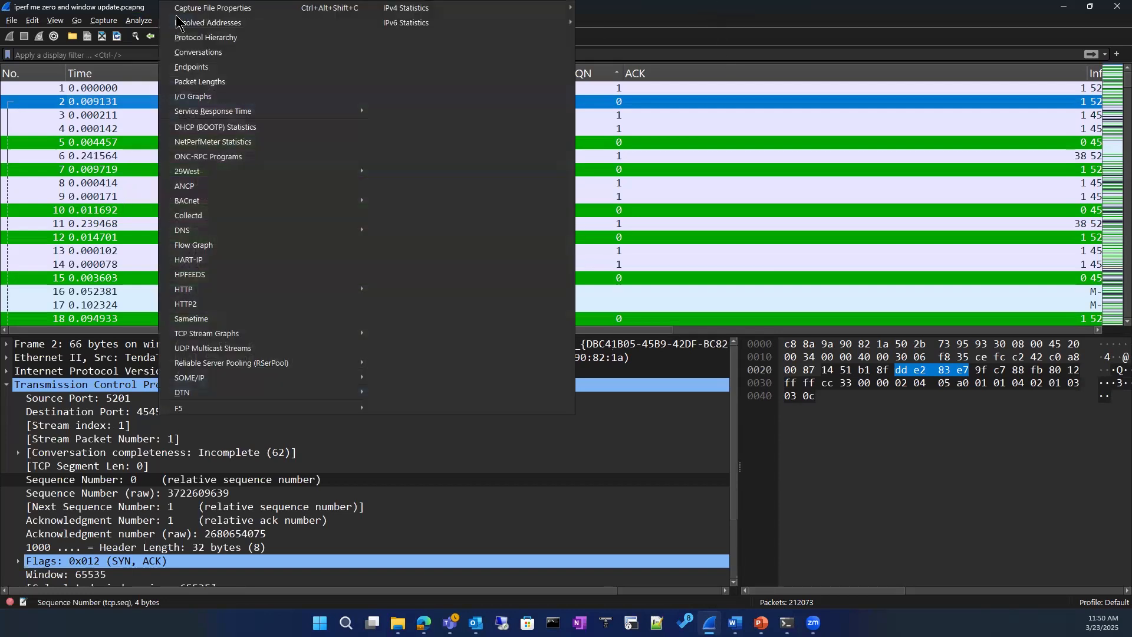
{"action": "left_click", "coordinate": [191, 70]}
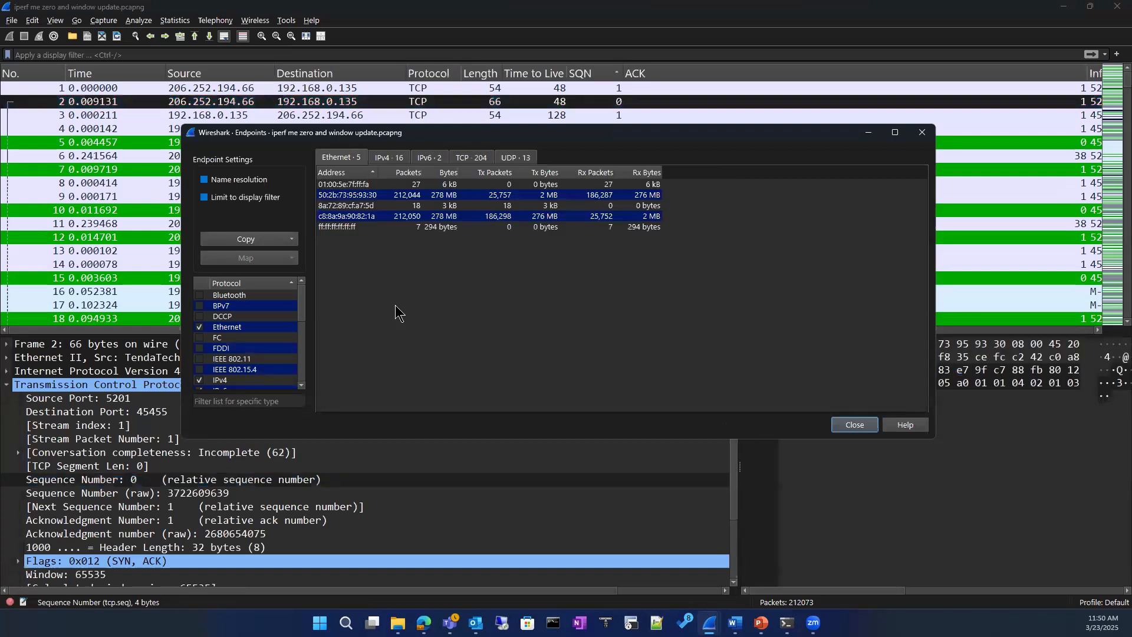
{"action": "left_click", "coordinate": [387, 154]}
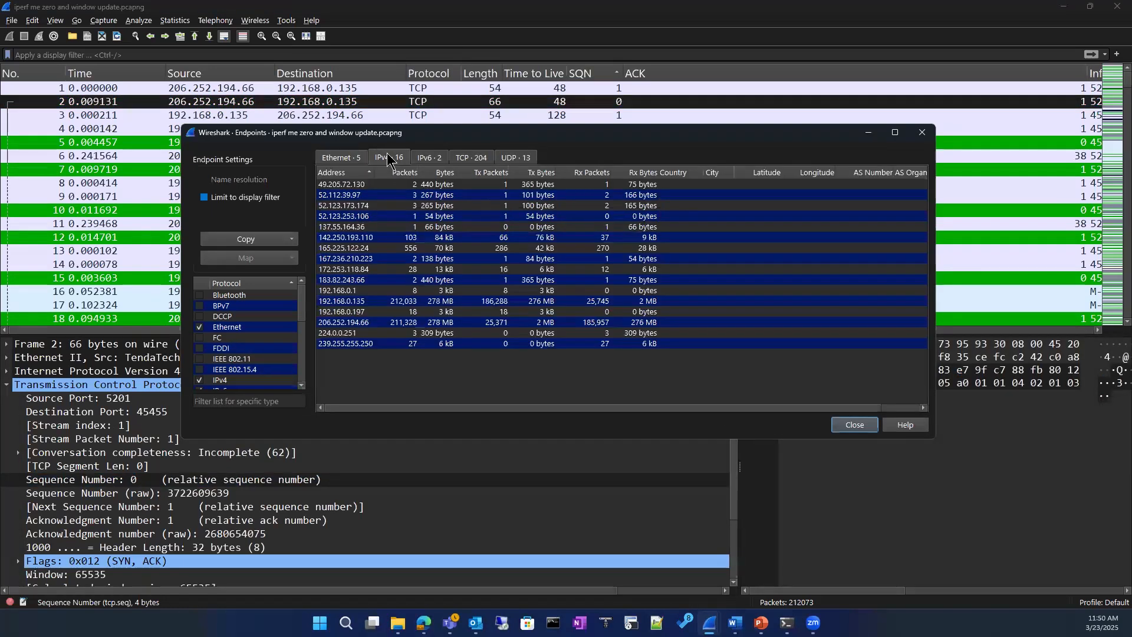
{"action": "left_click", "coordinate": [432, 158]}
{"action": "left_click", "coordinate": [467, 158]}
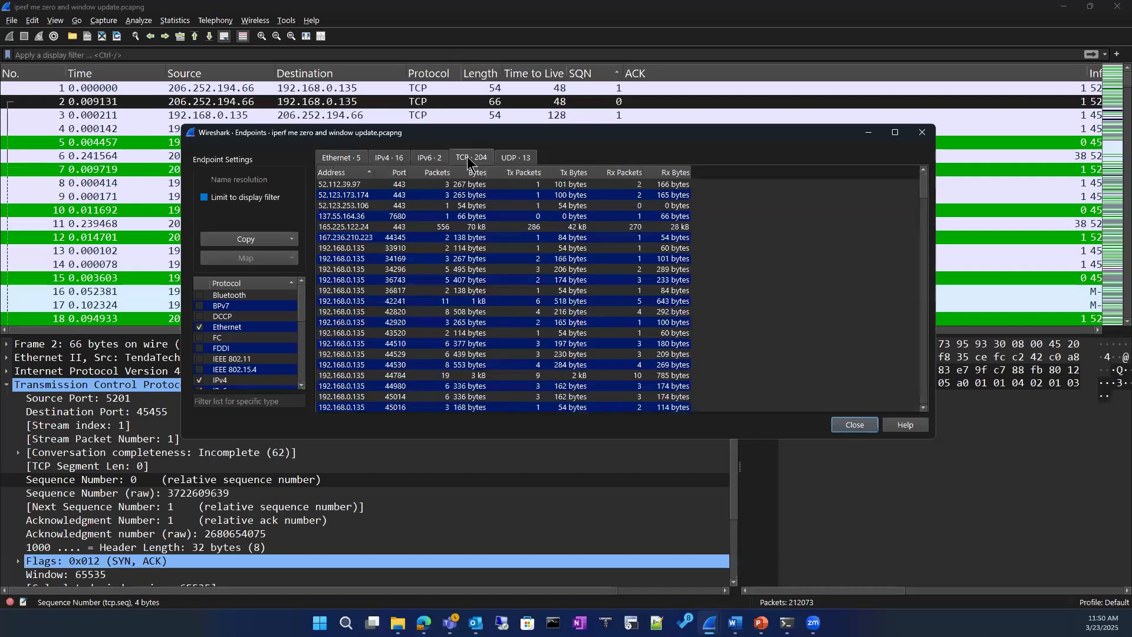
{"action": "left_click", "coordinate": [390, 160]}
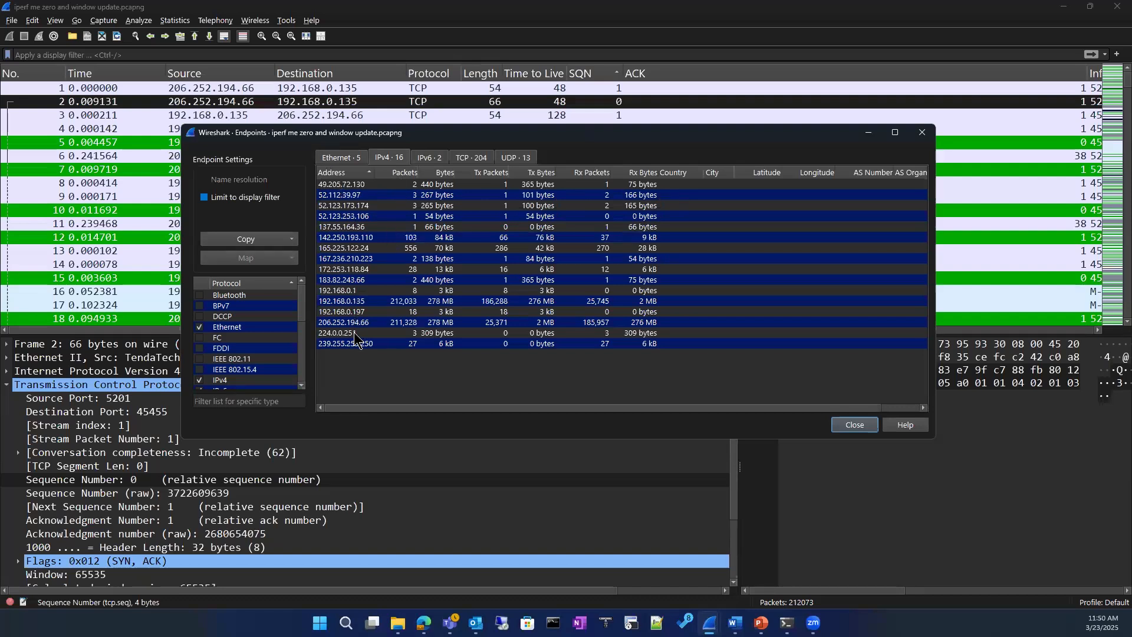
{"action": "left_click", "coordinate": [476, 158]}
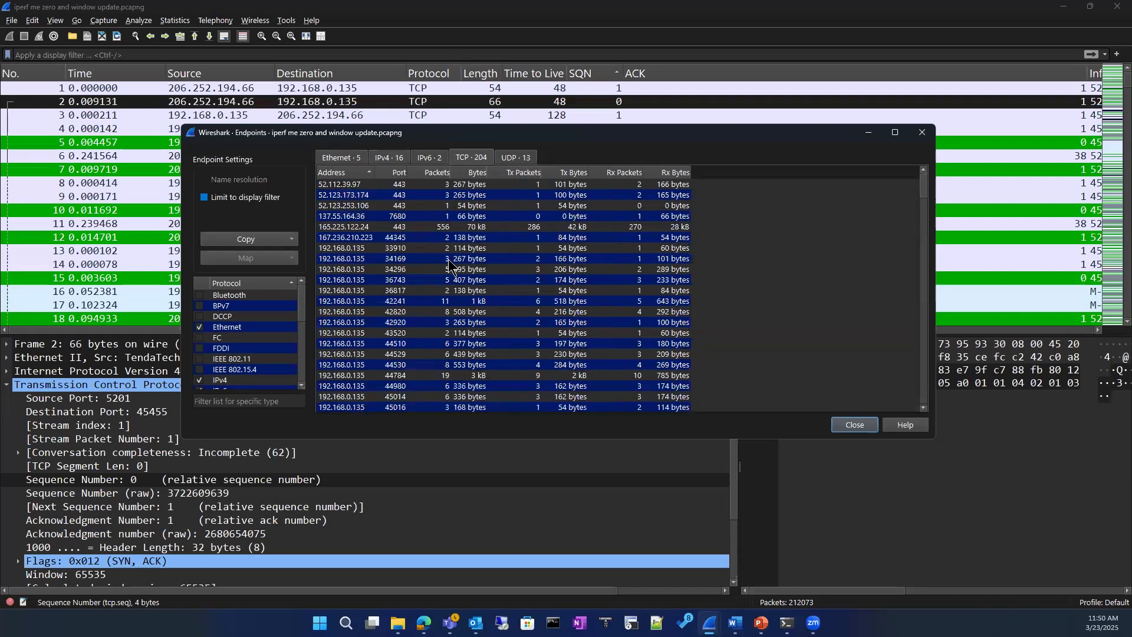
{"action": "left_click", "coordinate": [519, 158]}
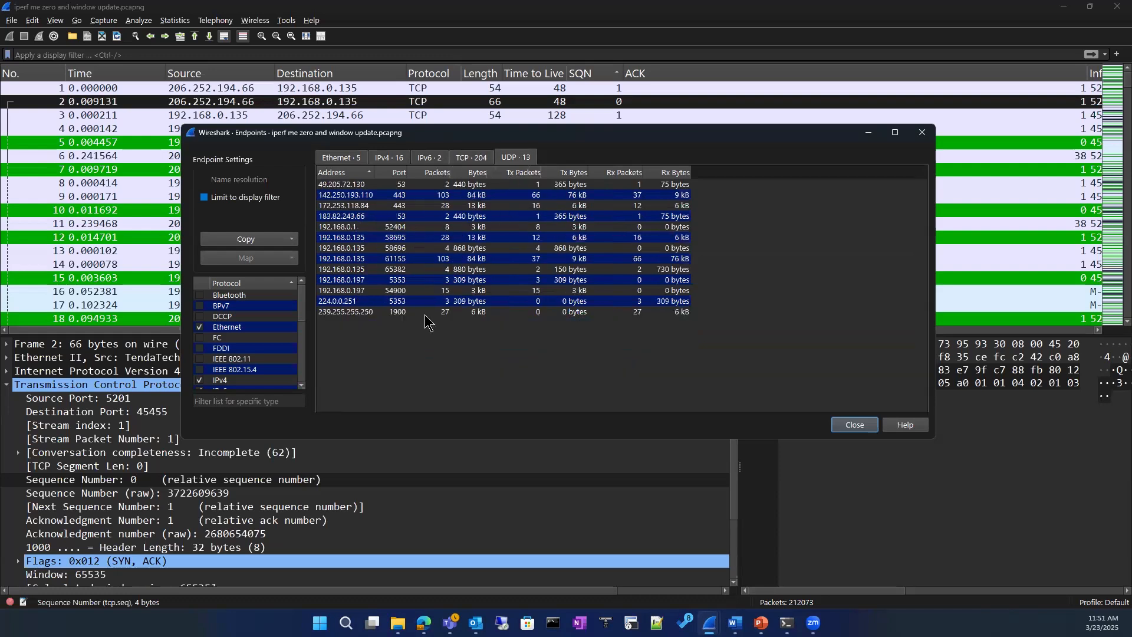
{"action": "left_click", "coordinate": [344, 155]}
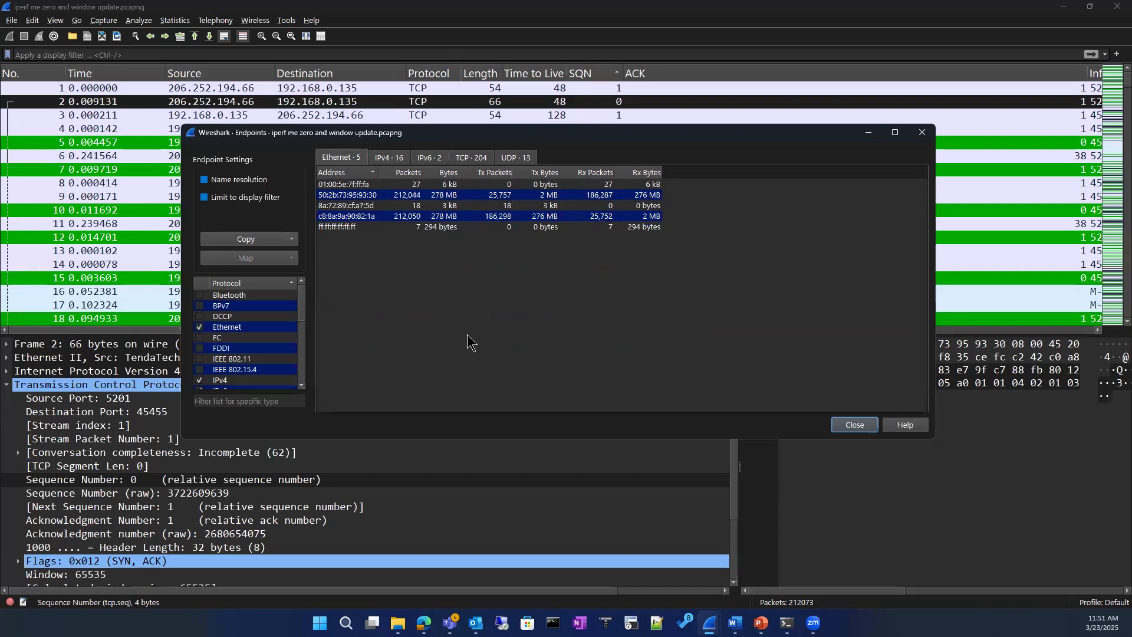
Look through the TCP endpoints' addresses, ports and traffic, and select endpoint 206.252.194.66 on port 5201
{"action": "left_click", "coordinate": [471, 157]}
{"action": "scroll", "coordinate": [446, 286], "scroll_direction": "down", "scroll_amount": 3}
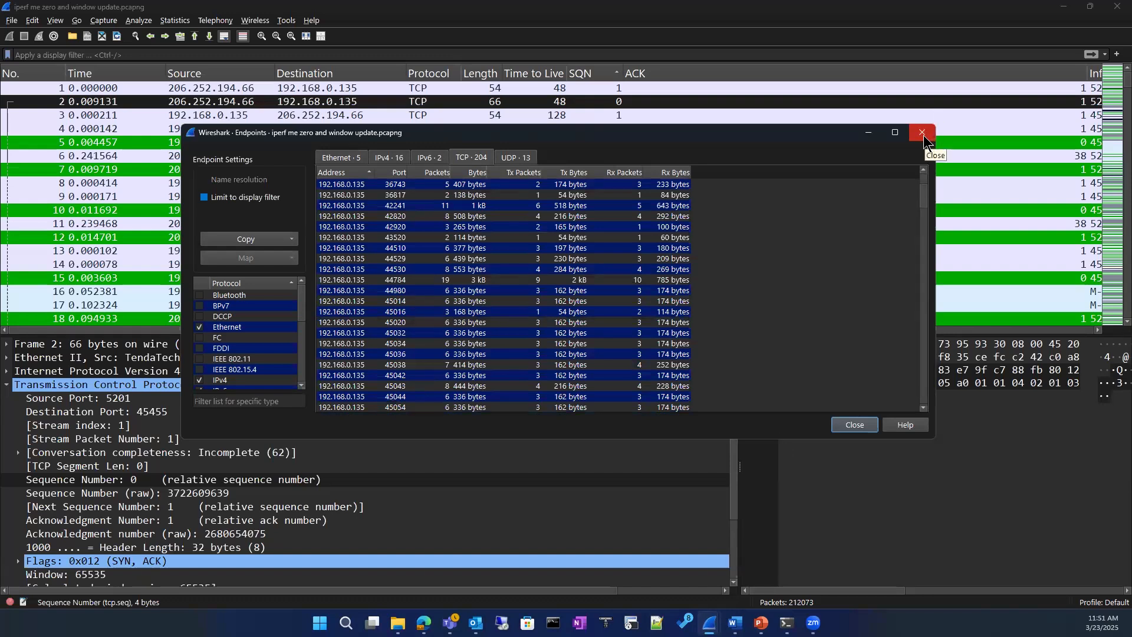
{"action": "scroll", "coordinate": [481, 367], "scroll_direction": "down", "scroll_amount": 15}
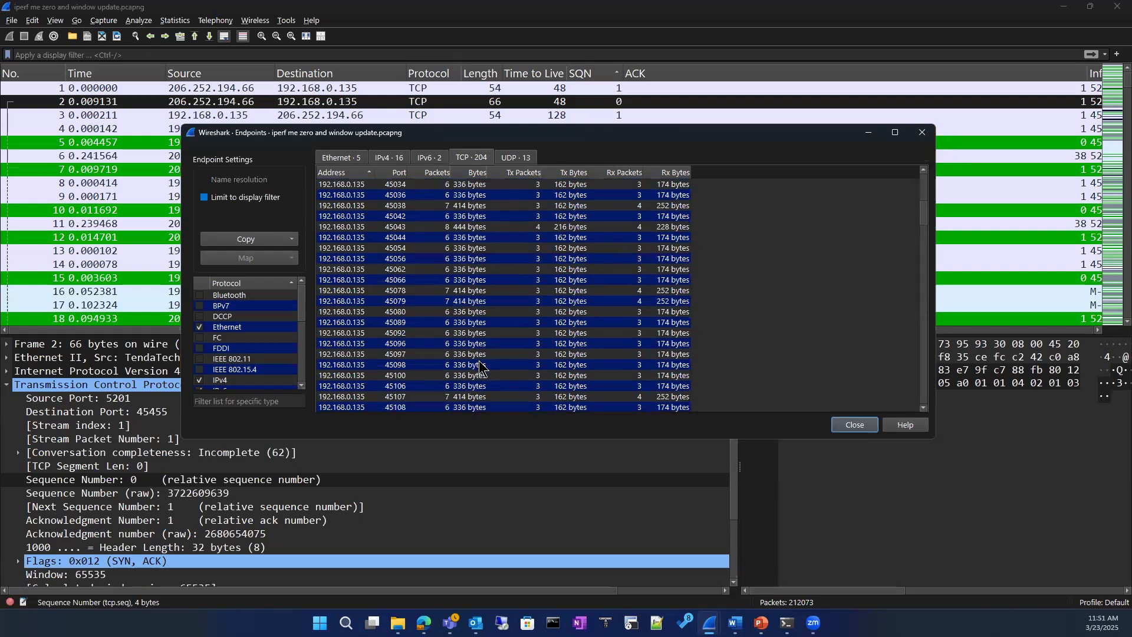
{"action": "scroll", "coordinate": [480, 367], "scroll_direction": "down", "scroll_amount": 14}
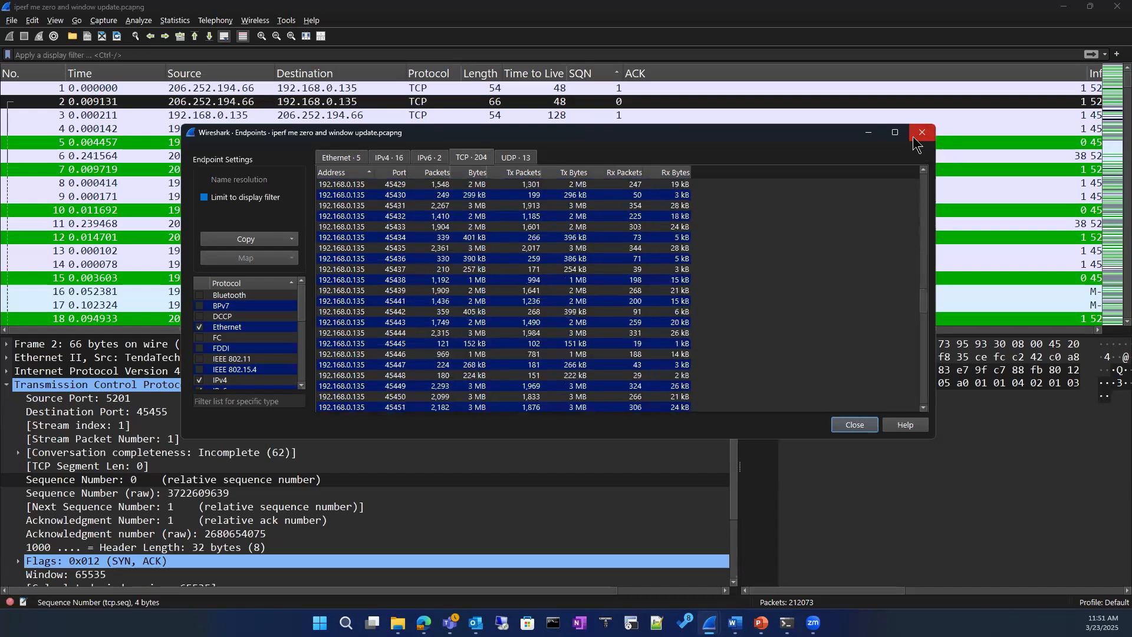
{"action": "left_click", "coordinate": [343, 197]}
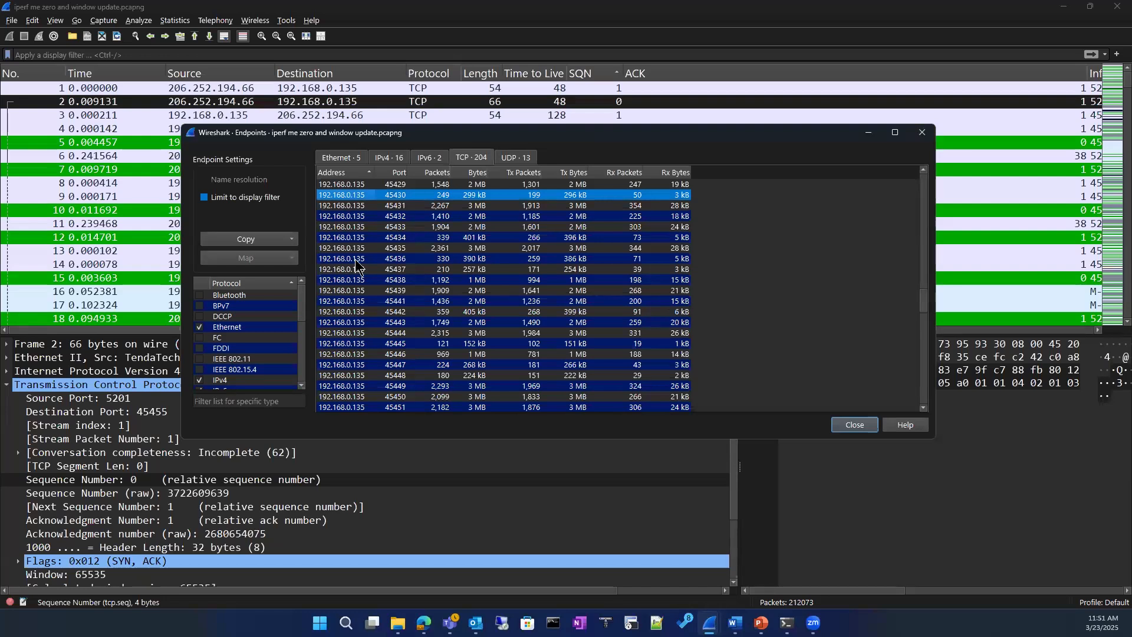
{"action": "scroll", "coordinate": [354, 265], "scroll_direction": "down", "scroll_amount": 20}
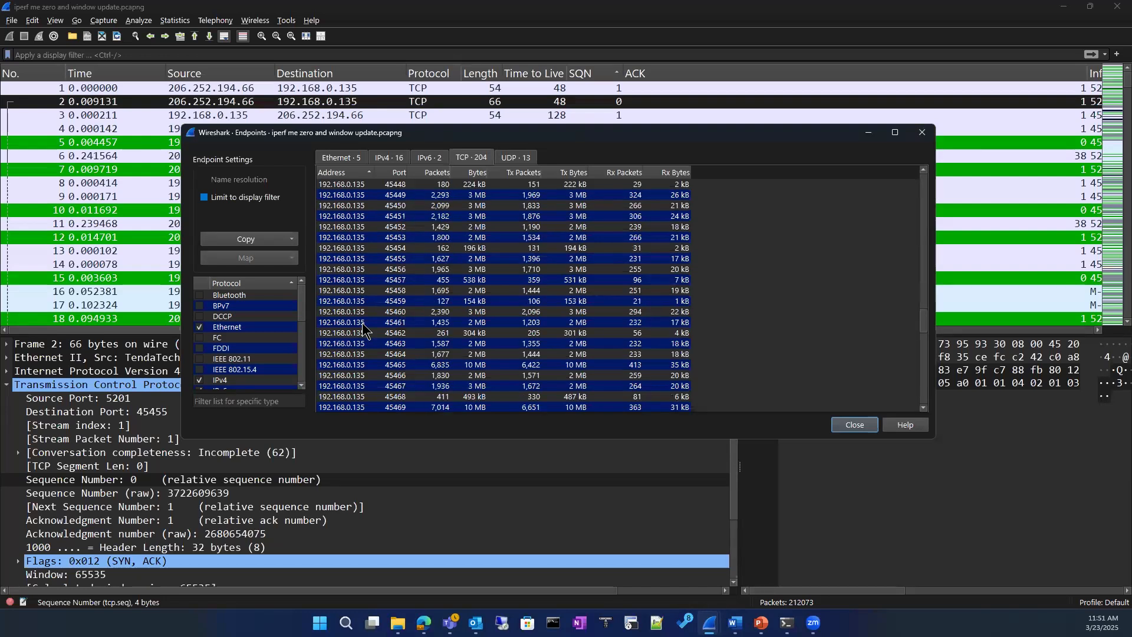
{"action": "scroll", "coordinate": [341, 398], "scroll_direction": "down", "scroll_amount": 2}
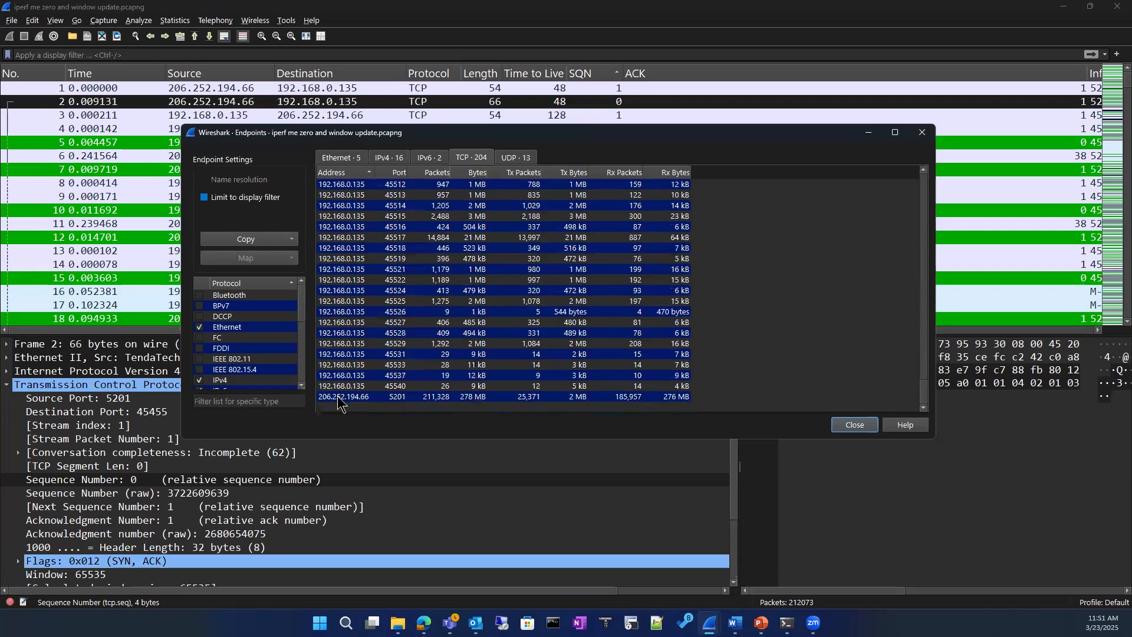
{"action": "left_click", "coordinate": [336, 396]}
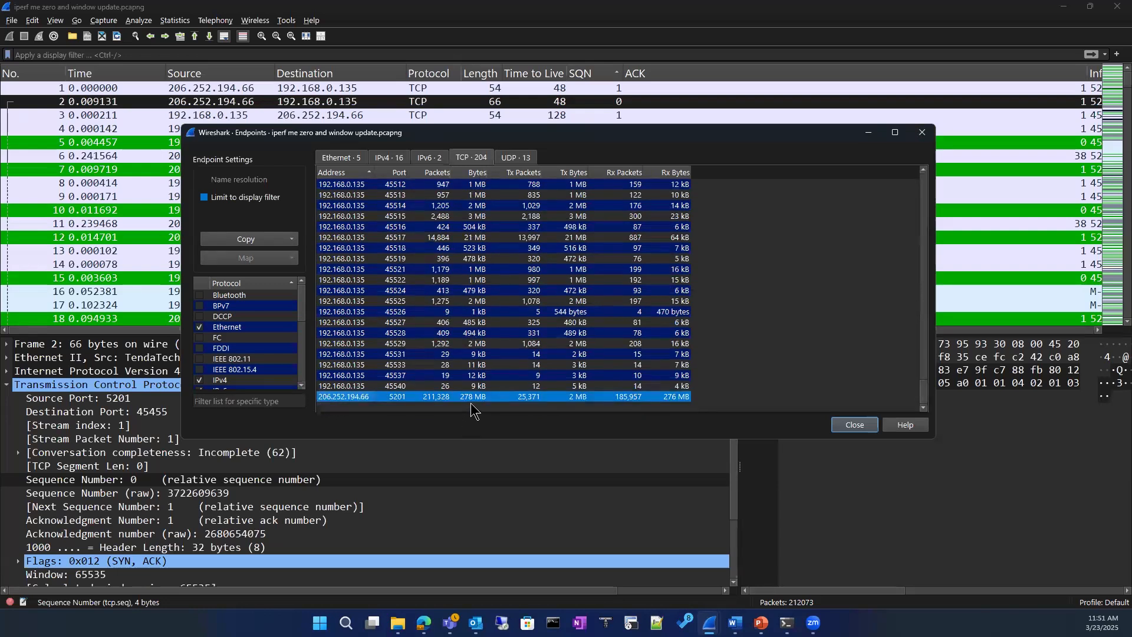
Limit the endpoint statistics to the display filter and look through the TCP endpoint list
{"action": "left_click", "coordinate": [204, 197]}
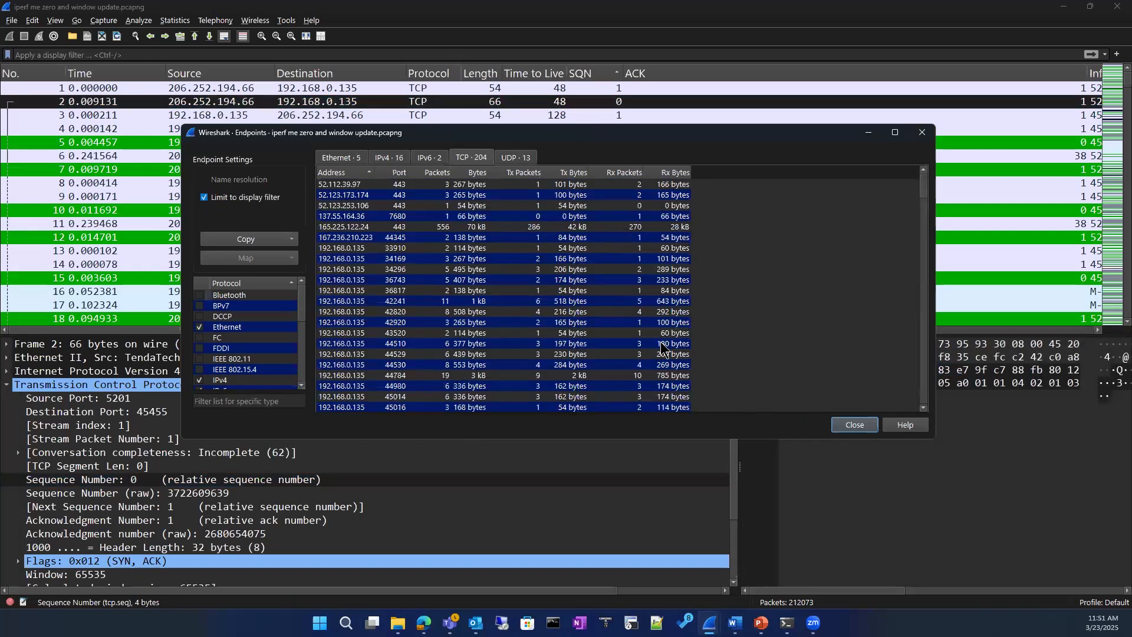
{"action": "scroll", "coordinate": [460, 321], "scroll_direction": "down", "scroll_amount": 10}
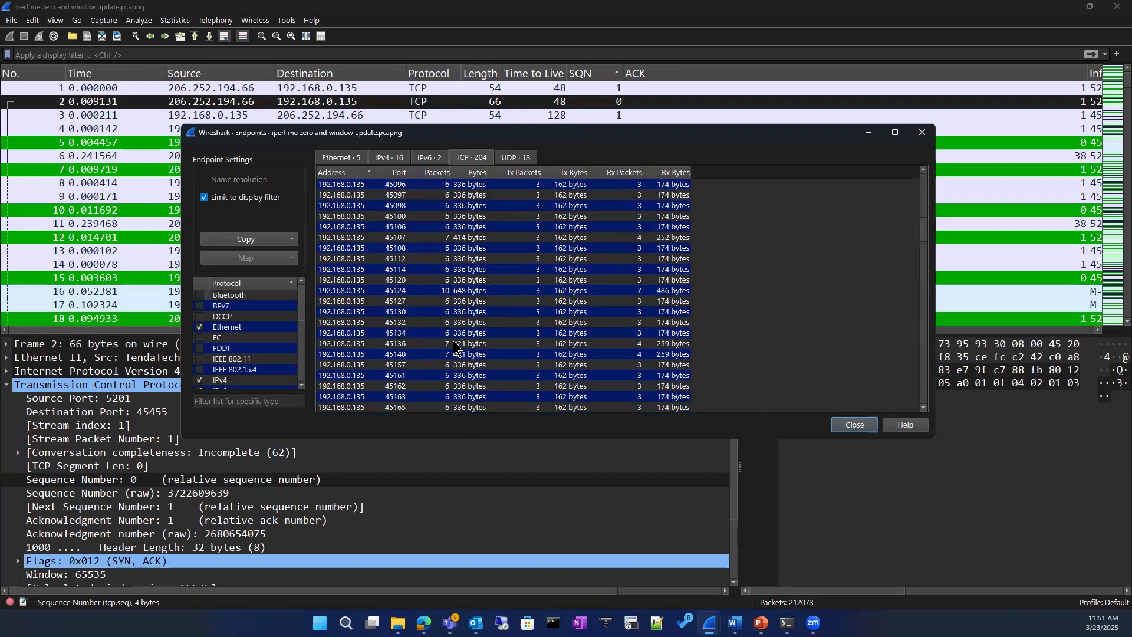
{"action": "scroll", "coordinate": [454, 345], "scroll_direction": "down", "scroll_amount": 15}
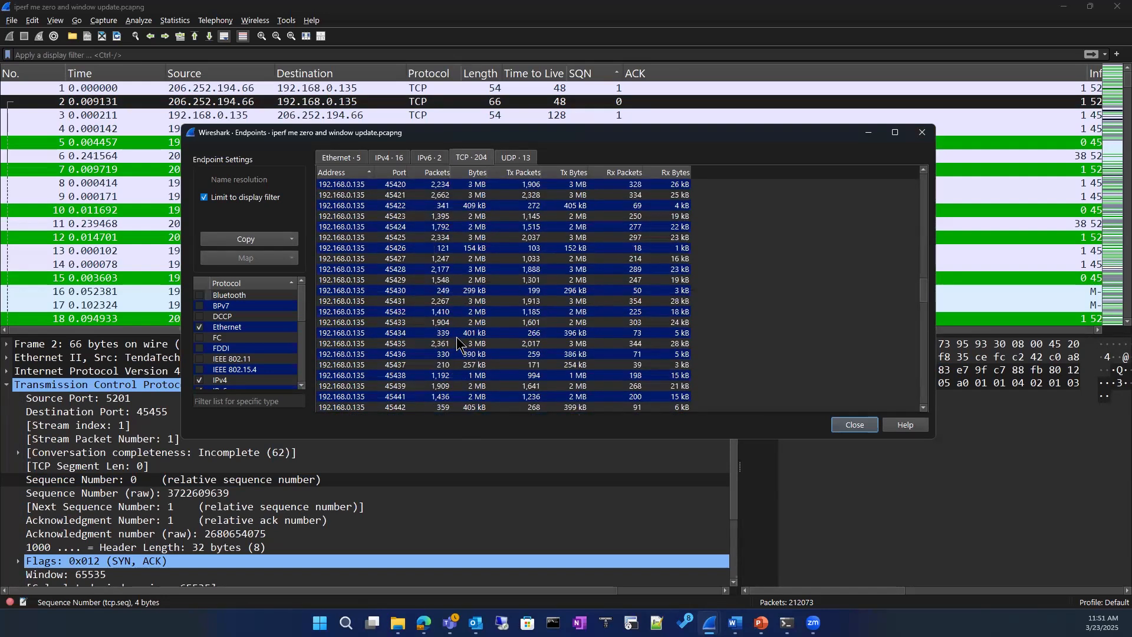
{"action": "scroll", "coordinate": [456, 337], "scroll_direction": "up", "scroll_amount": 20}
{"action": "scroll", "coordinate": [457, 337], "scroll_direction": "up", "scroll_amount": 5}
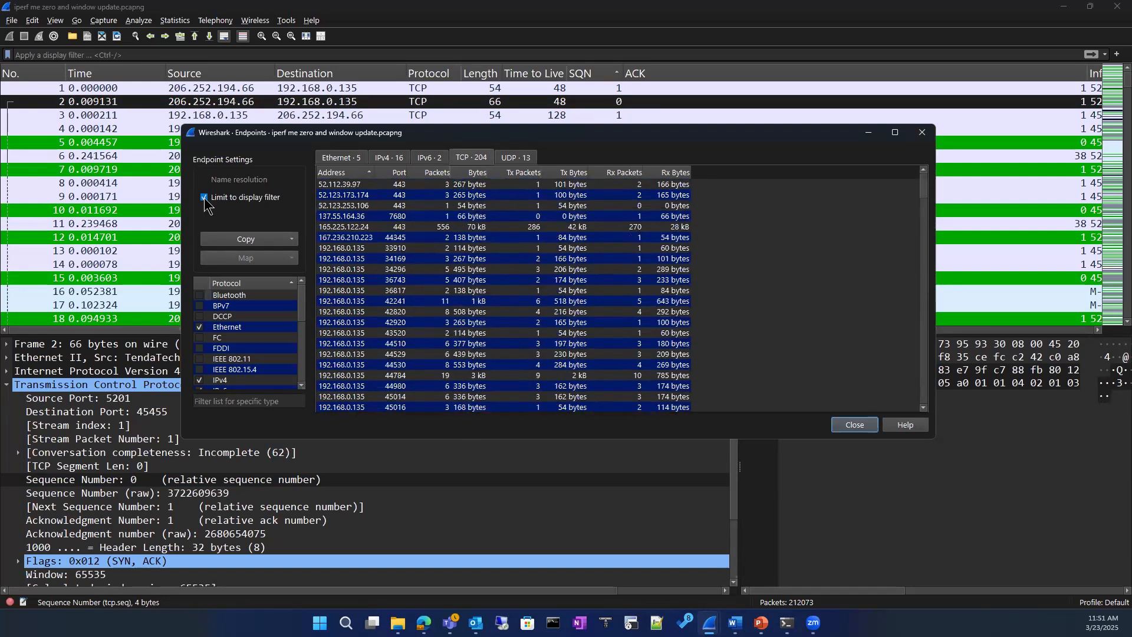
{"action": "left_click", "coordinate": [204, 198]}
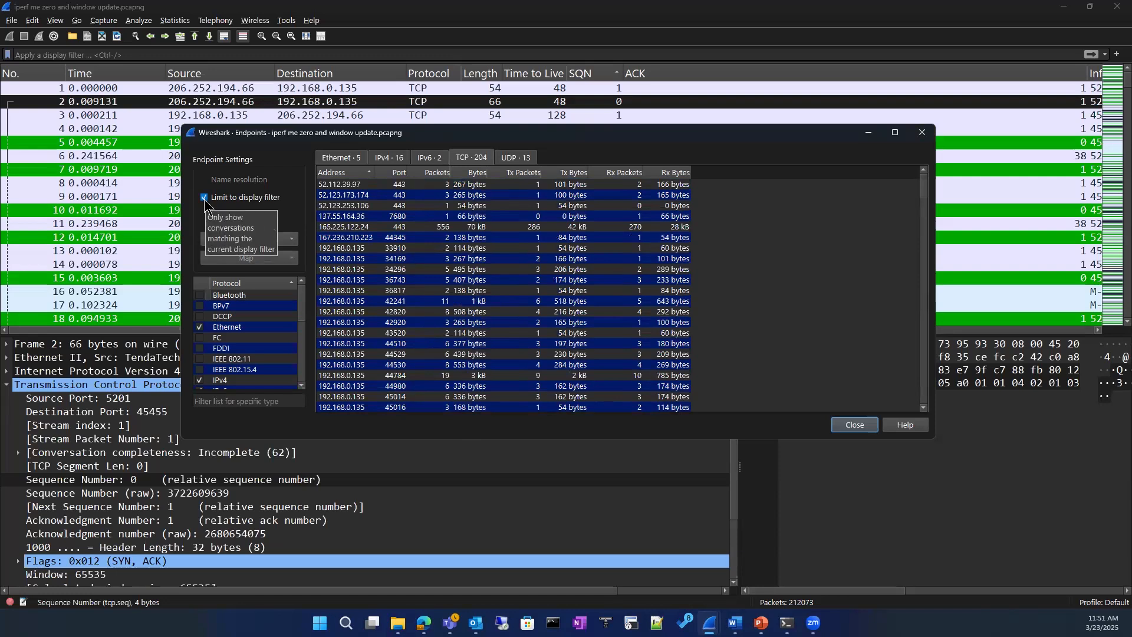
Close the endpoint statistics and open the capture's Conversations statistics on the list of TCP conversations
{"action": "left_click", "coordinate": [855, 424]}
{"action": "left_click", "coordinate": [172, 20]}
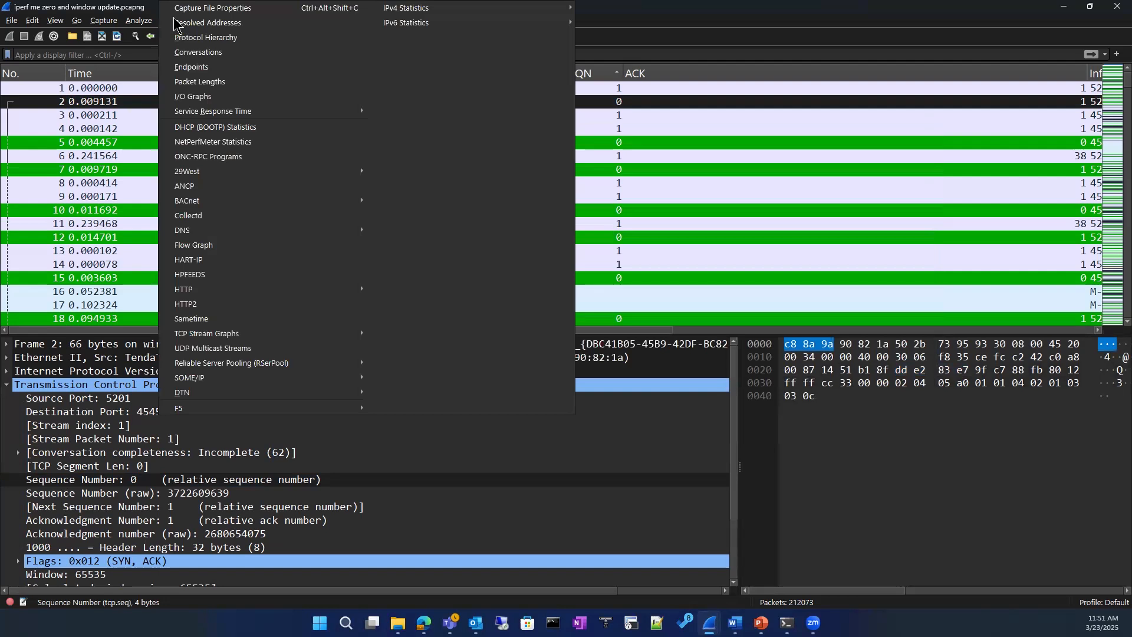
{"action": "left_click", "coordinate": [209, 53]}
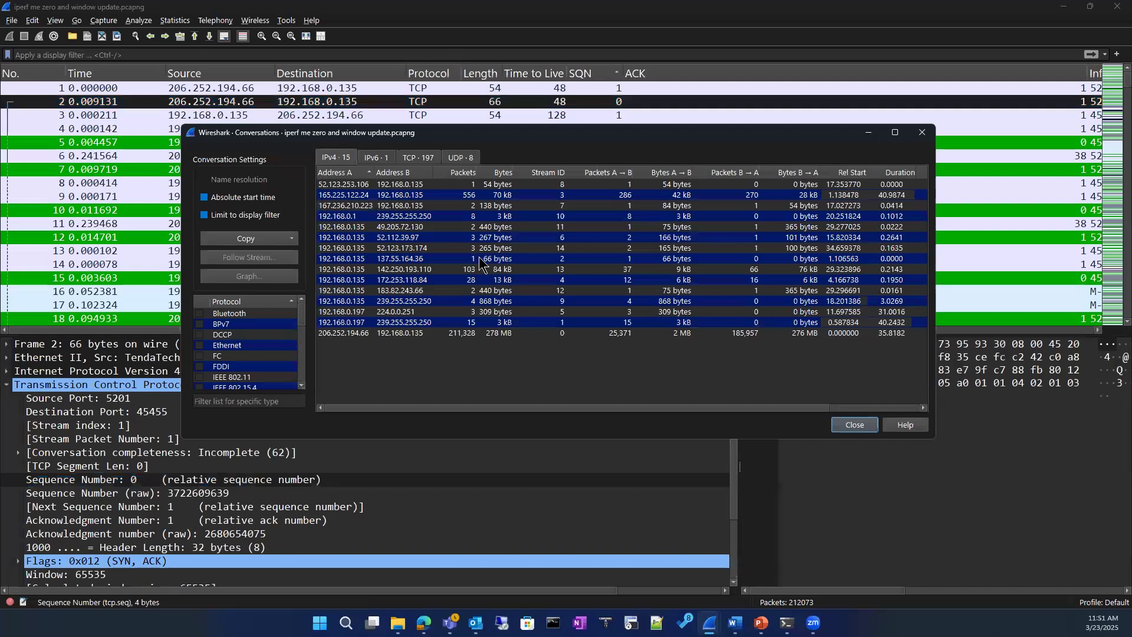
{"action": "left_click", "coordinate": [413, 157]}
{"action": "left_click", "coordinate": [349, 185]}
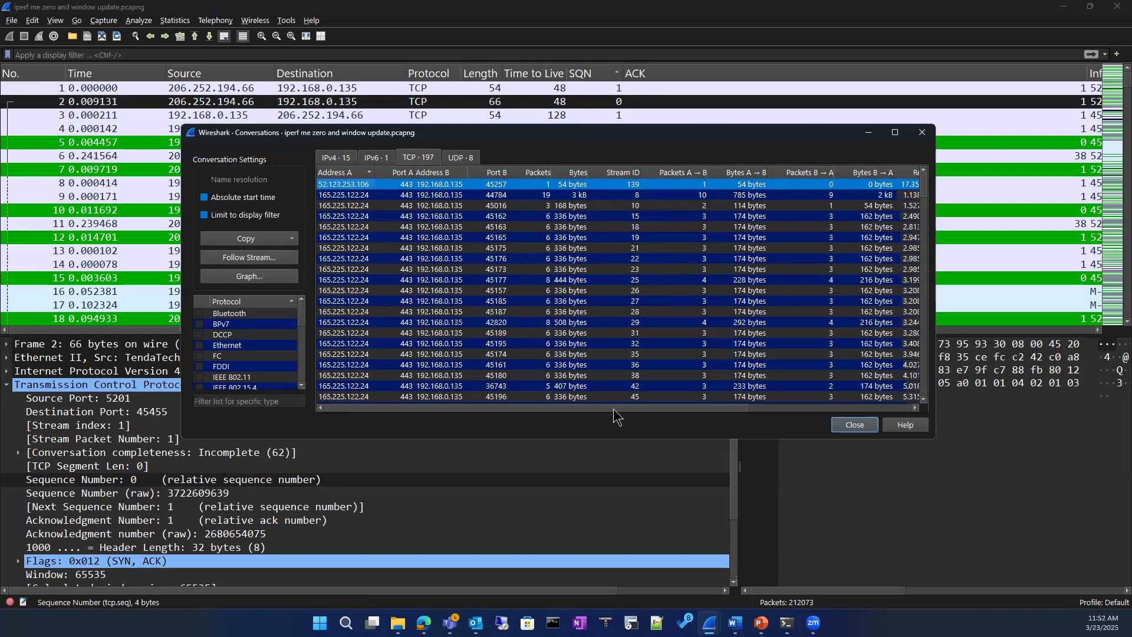
Look through the TCP conversations' ports, traffic and stream IDs, and select the one from 192.168.0.135 port 45437 to 206.252.194.66 port 5201
{"action": "scroll", "coordinate": [548, 337], "scroll_direction": "down", "scroll_amount": 10}
{"action": "scroll", "coordinate": [549, 337], "scroll_direction": "down", "scroll_amount": 10}
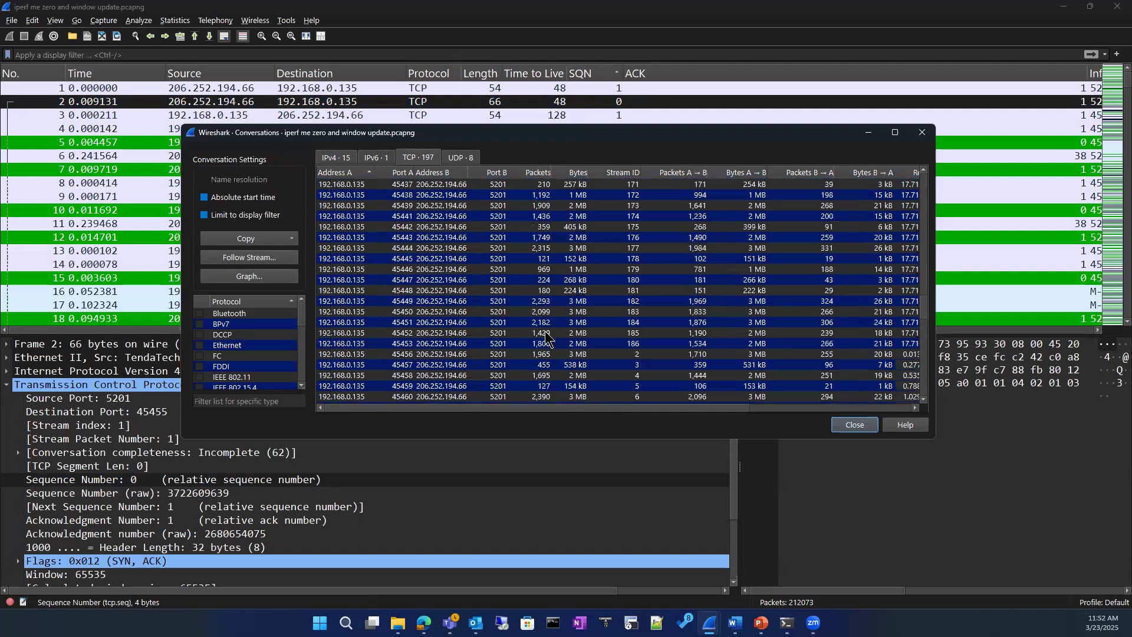
{"action": "left_click", "coordinate": [576, 305]}
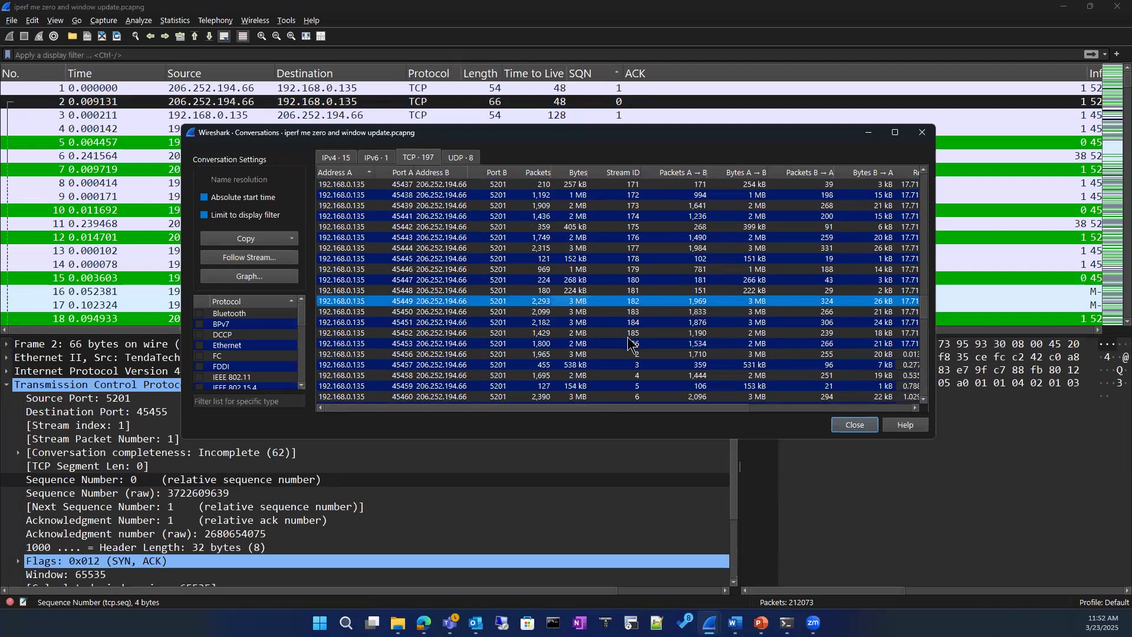
{"action": "left_click", "coordinate": [692, 186]}
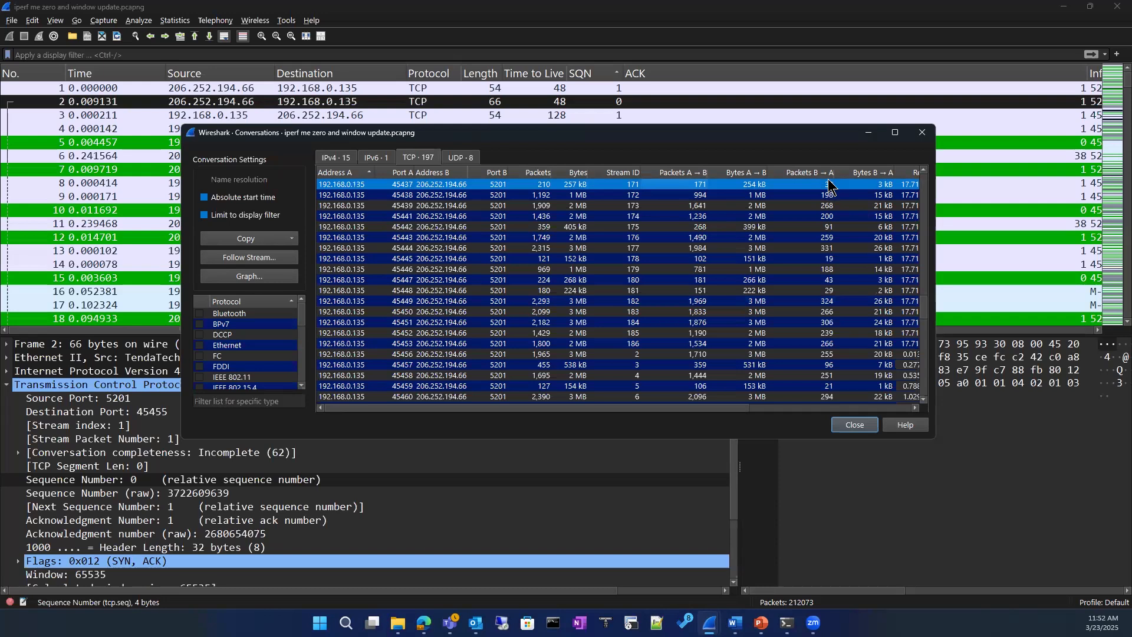
{"action": "left_click_drag", "start_coordinate": [707, 409], "coordinate": [514, 360]}
Follow the TCP stream of the port 45437 conversation, look through its contents, and close the stream view
{"action": "left_click", "coordinate": [247, 257]}
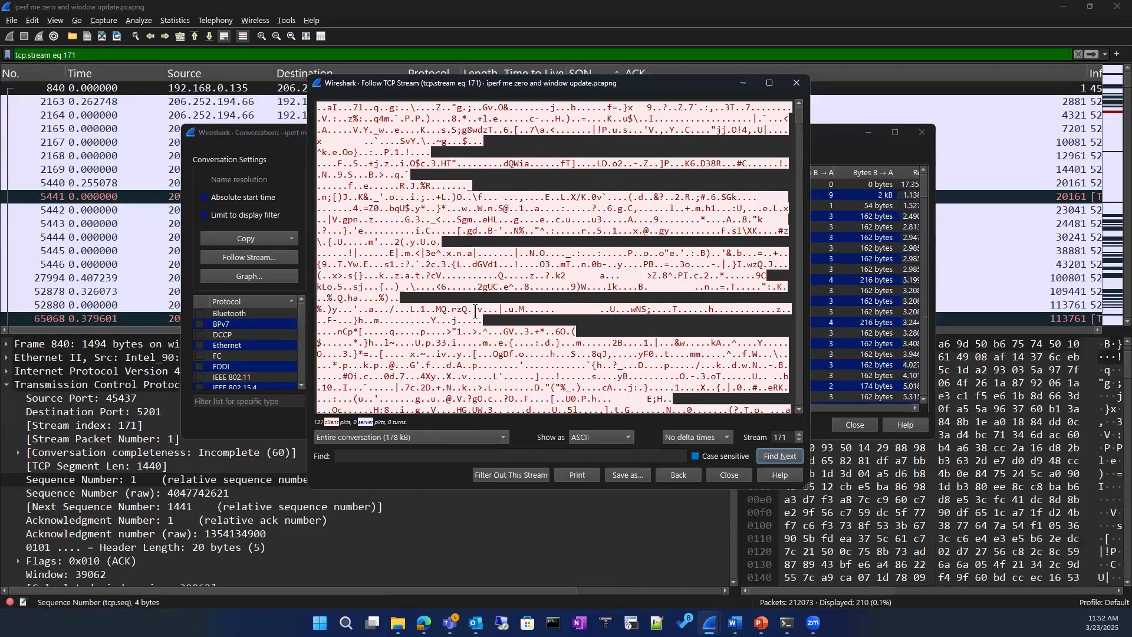
{"action": "scroll", "coordinate": [475, 358], "scroll_direction": "down", "scroll_amount": 10}
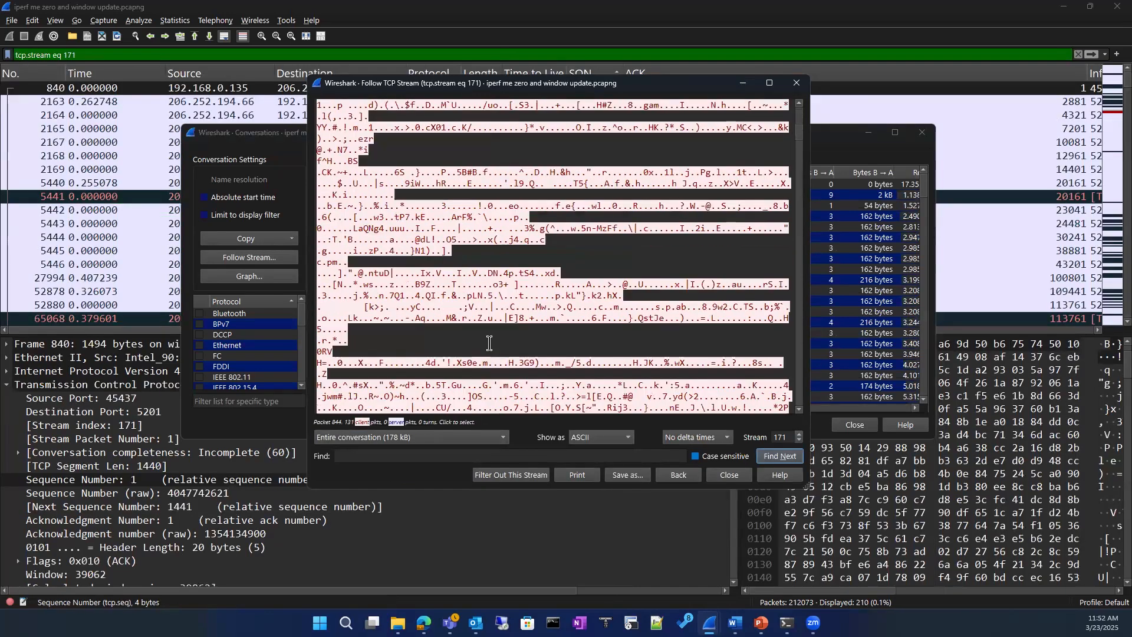
{"action": "left_click", "coordinate": [796, 82]}
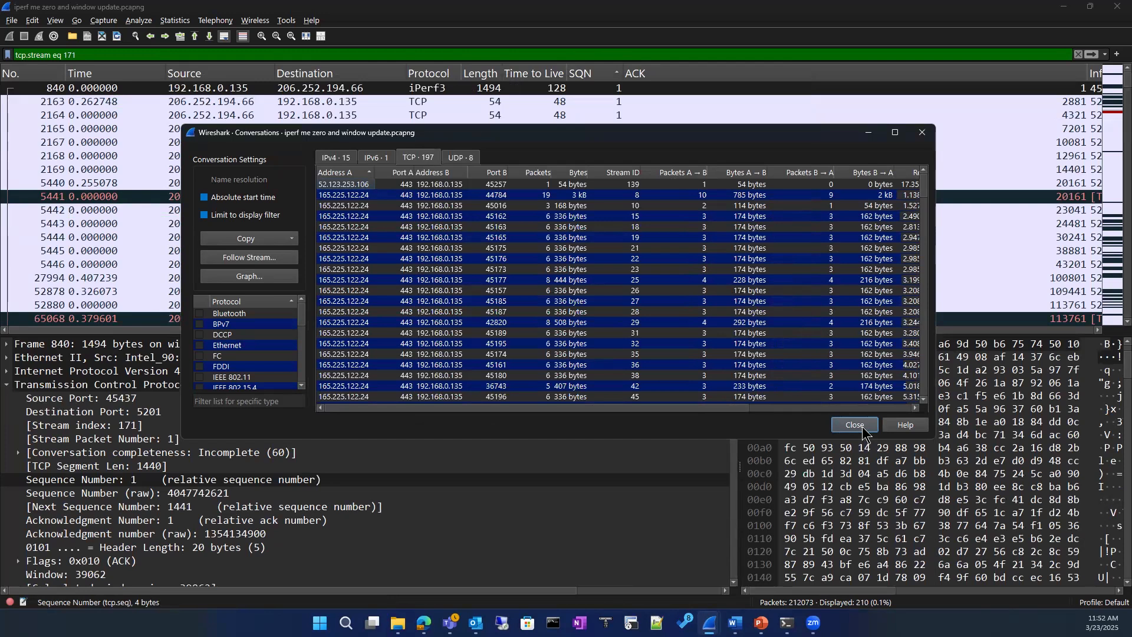
Close the conversation statistics and clear the tcp.stream eq 171 display filter from the packet list
{"action": "left_click", "coordinate": [861, 426]}
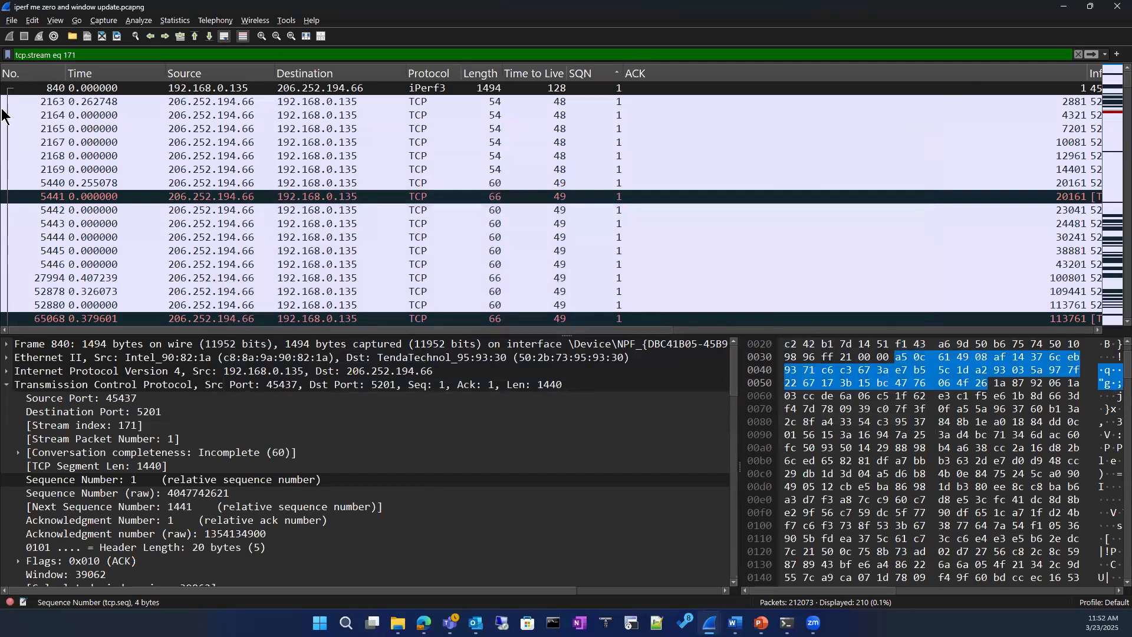
{"action": "left_click", "coordinate": [1079, 55]}
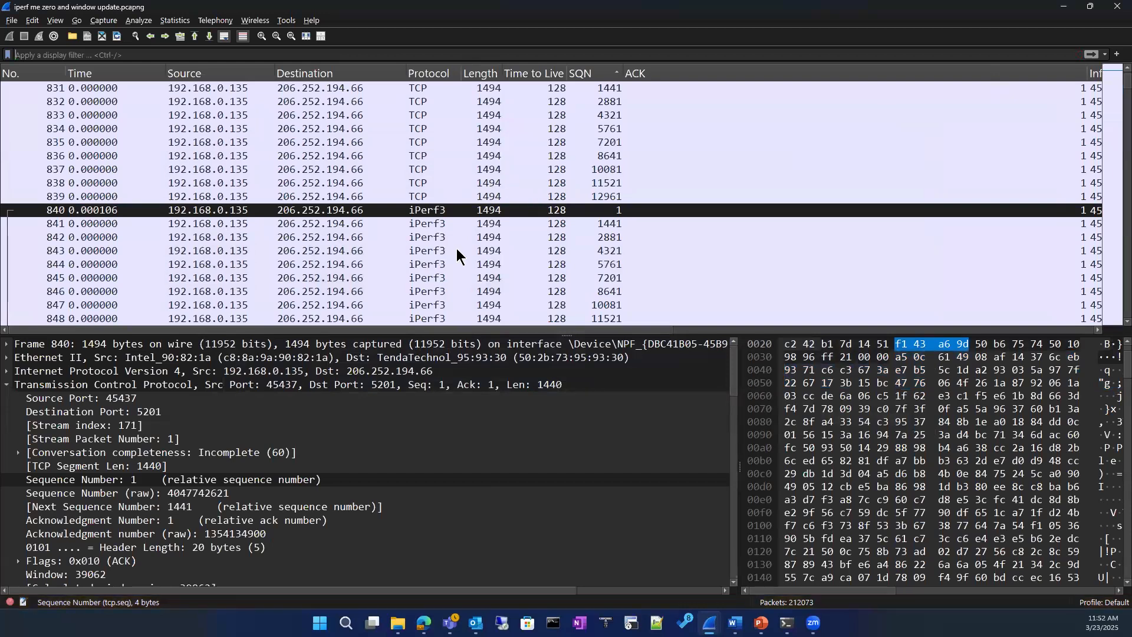
{"action": "scroll", "coordinate": [458, 255], "scroll_direction": "up", "scroll_amount": 20}
{"action": "scroll", "coordinate": [458, 255], "scroll_direction": "down", "scroll_amount": 5}
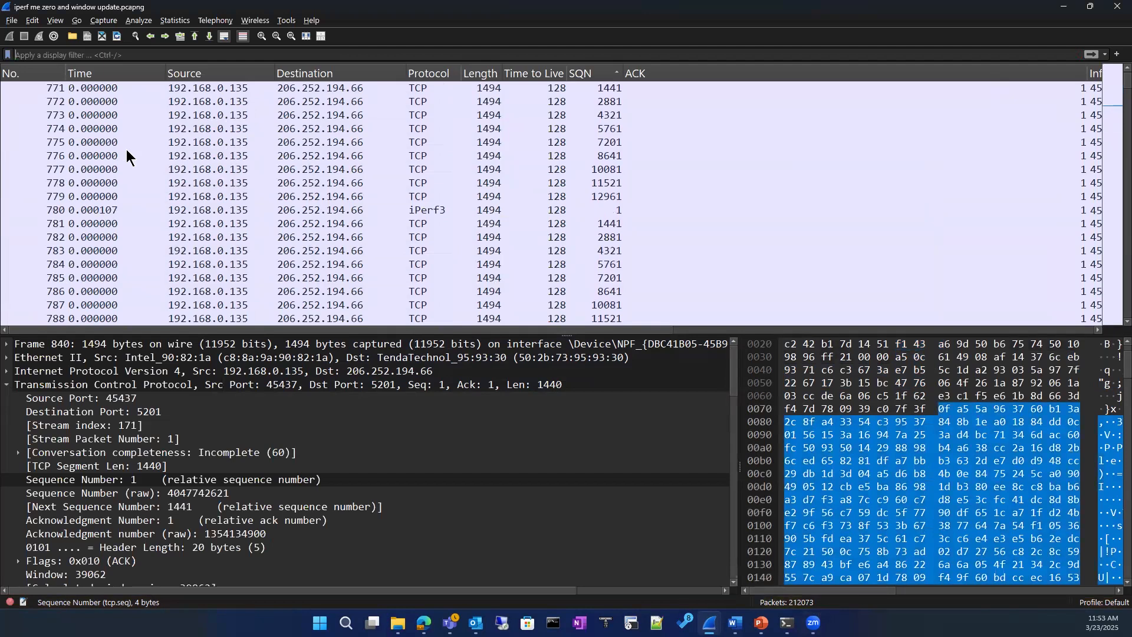
Open the Save As dialog for the capture, look at its file format and compression options, and cancel it
{"action": "left_click", "coordinate": [12, 20]}
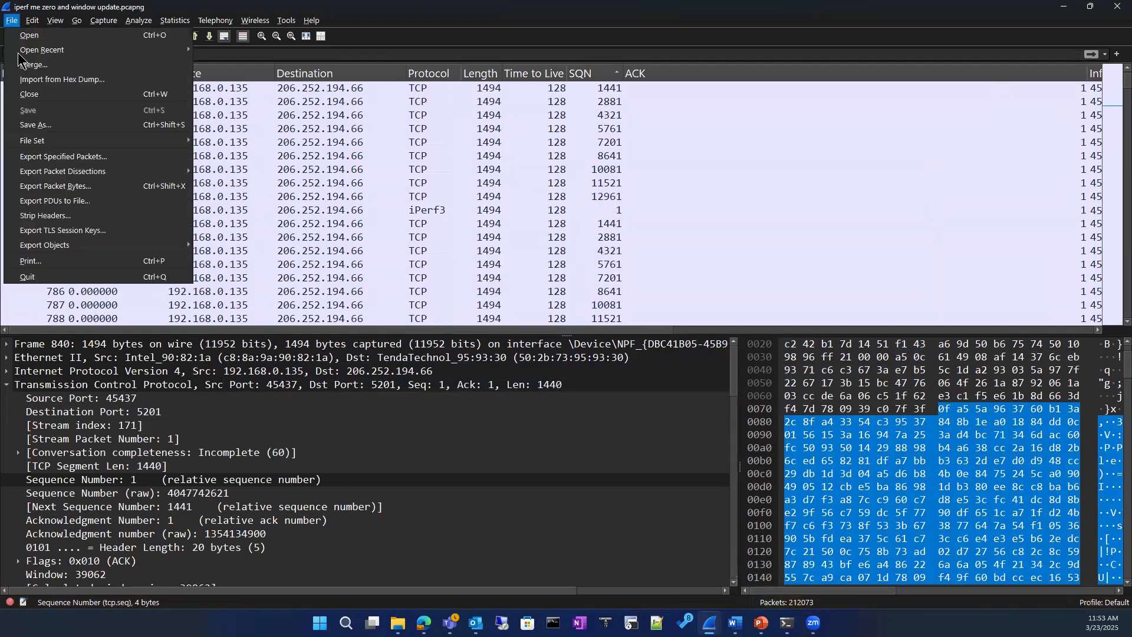
{"action": "left_click", "coordinate": [35, 125]}
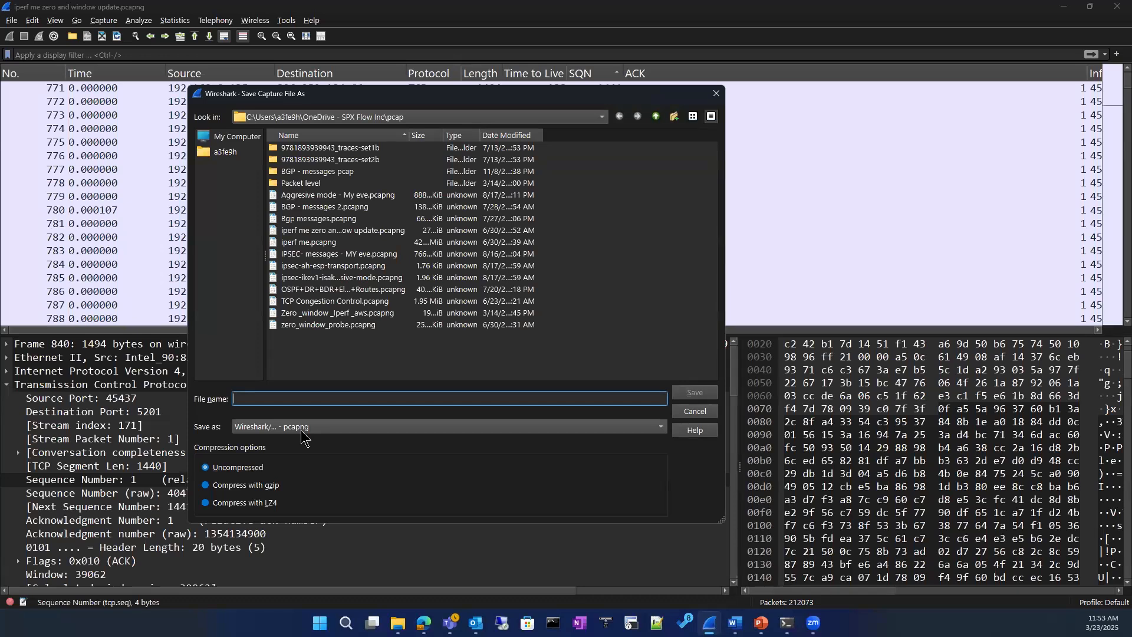
{"action": "left_click", "coordinate": [716, 93]}
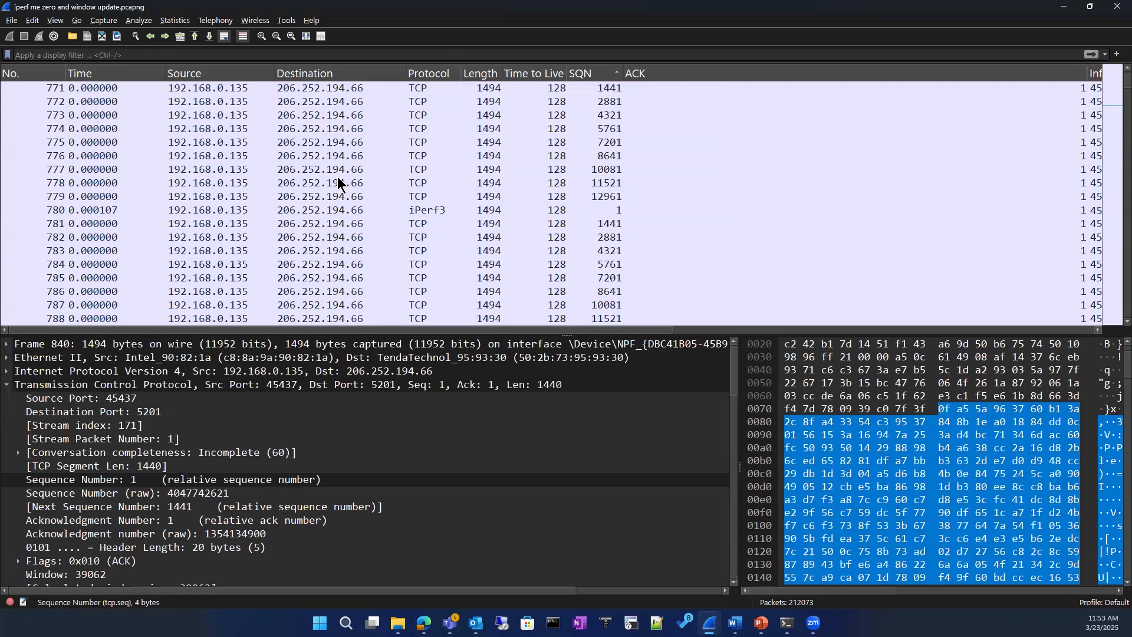
{"action": "scroll", "coordinate": [565, 230], "scroll_direction": "up", "scroll_amount": 6}
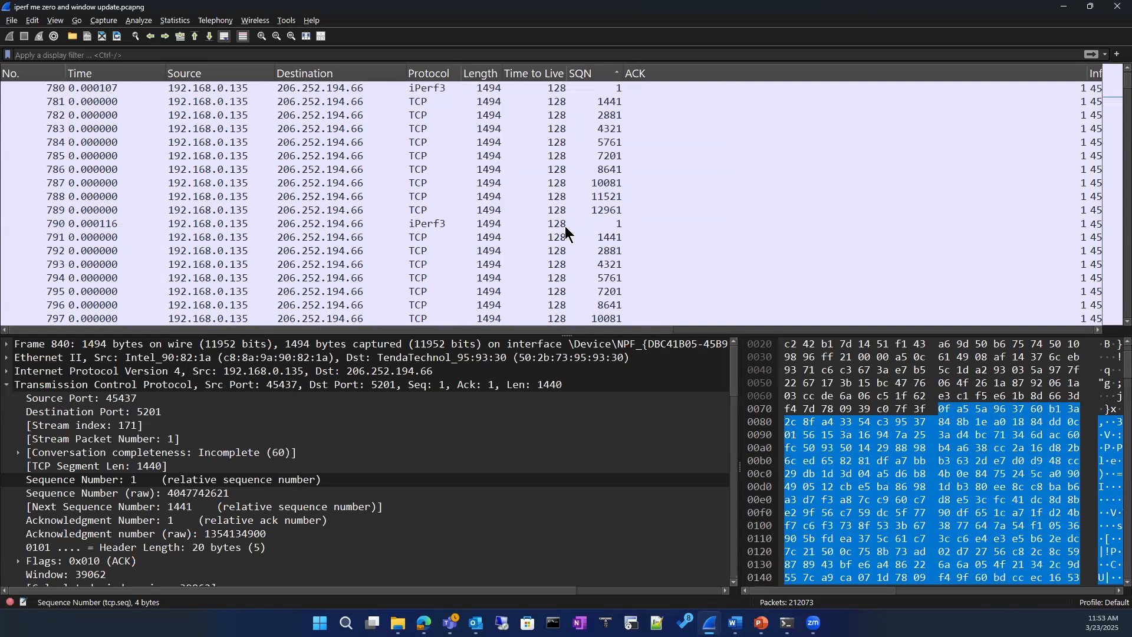
{"action": "left_click", "coordinate": [310, 21]}
{"action": "mouse_move", "coordinate": [143, 29]}
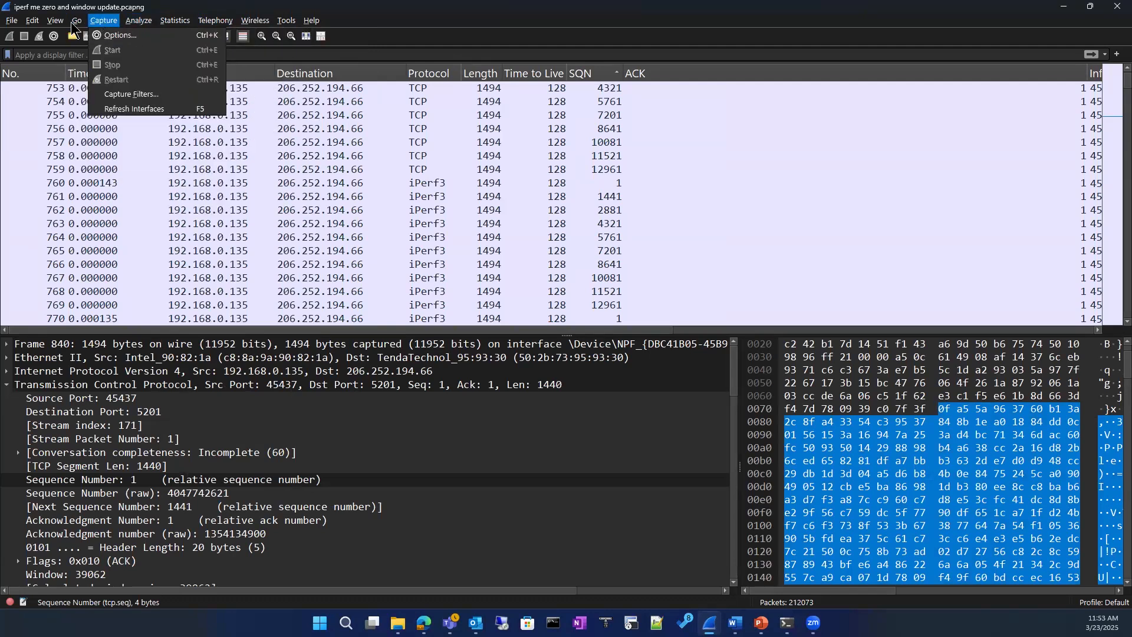
{"action": "left_click", "coordinate": [13, 21]}
{"action": "left_click", "coordinate": [13, 22]}
{"action": "mouse_move", "coordinate": [28, 24]}
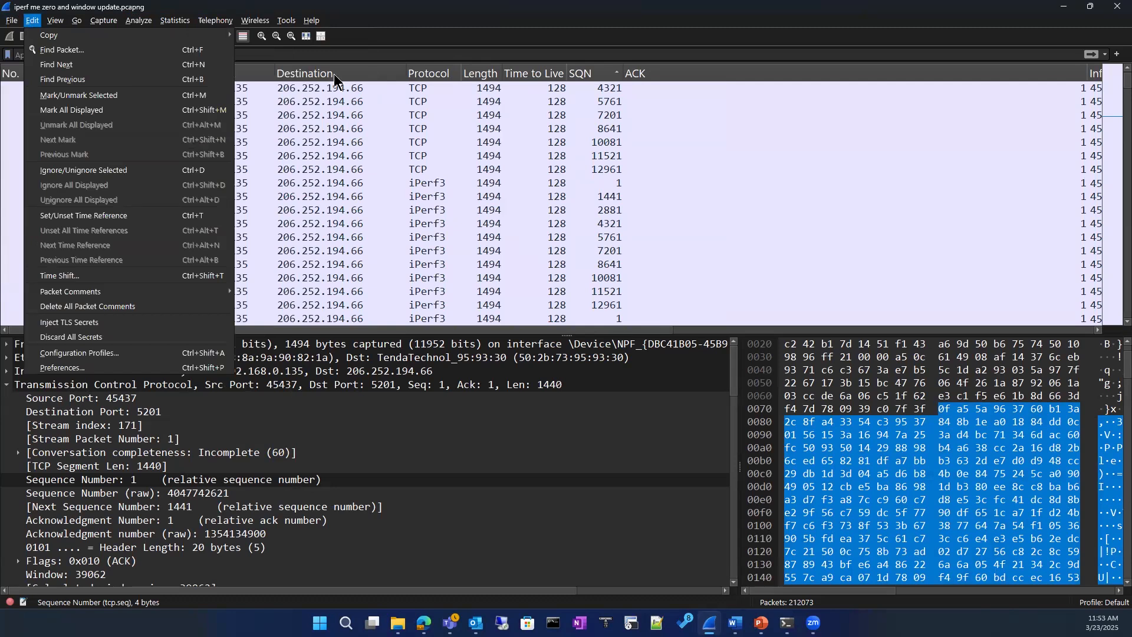
{"action": "mouse_move", "coordinate": [77, 20]}
{"action": "left_click", "coordinate": [751, 166]}
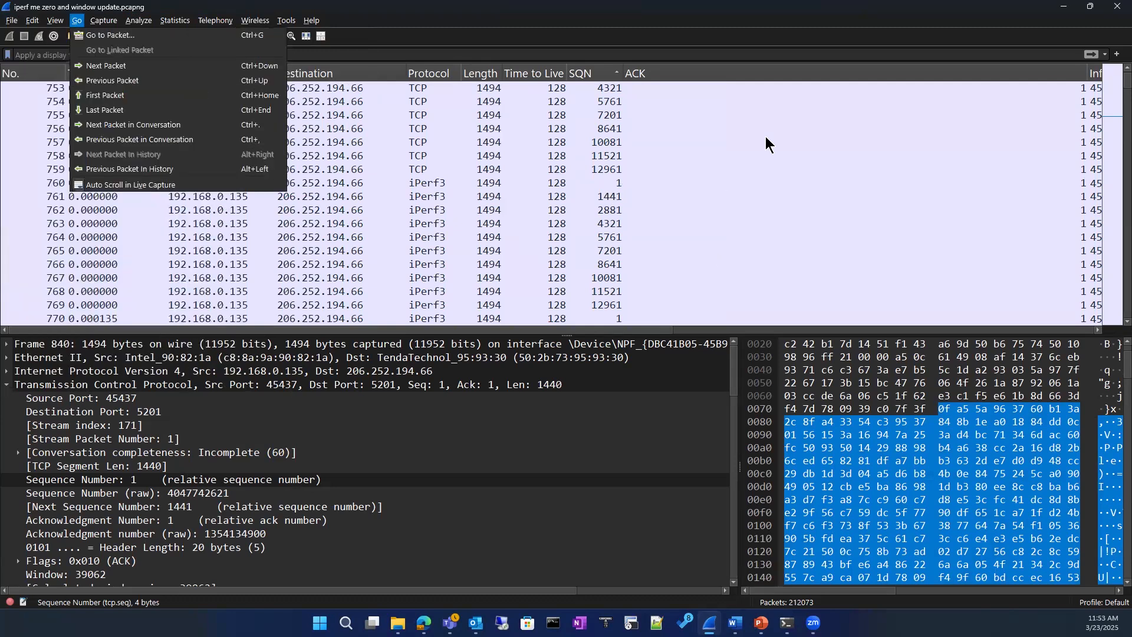
Return to the first packets of the capture and collapse the Transmission Control Protocol section in the packet details
{"action": "scroll", "coordinate": [782, 131], "scroll_direction": "up", "scroll_amount": 10}
{"action": "scroll", "coordinate": [1105, 230], "scroll_direction": "up", "scroll_amount": 20}
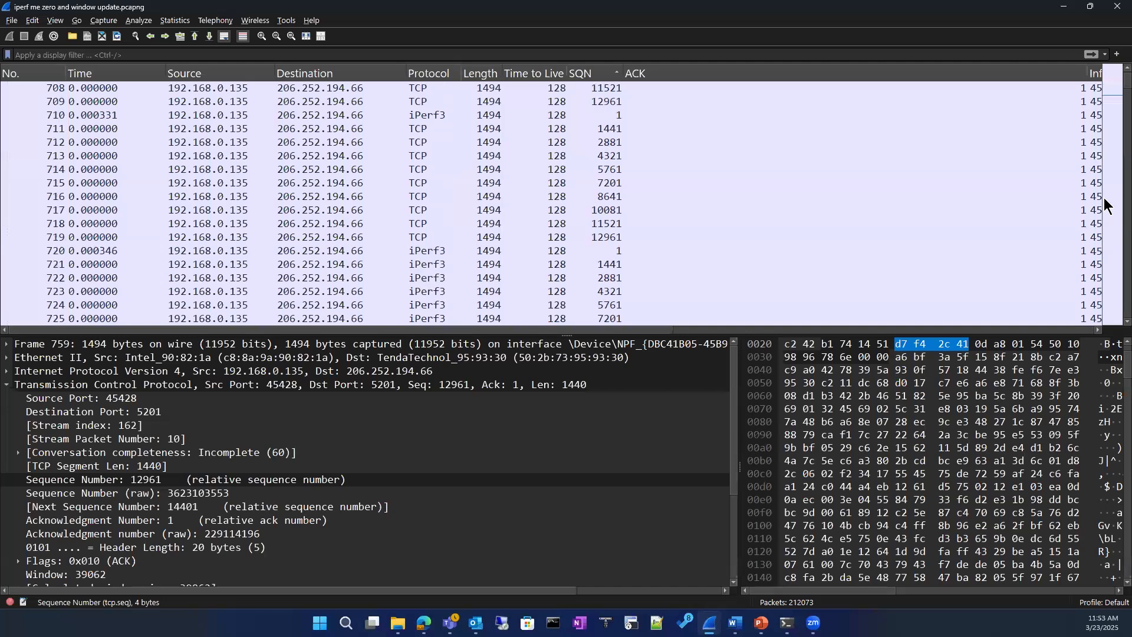
{"action": "left_click_drag", "start_coordinate": [1105, 86], "coordinate": [1106, 68]}
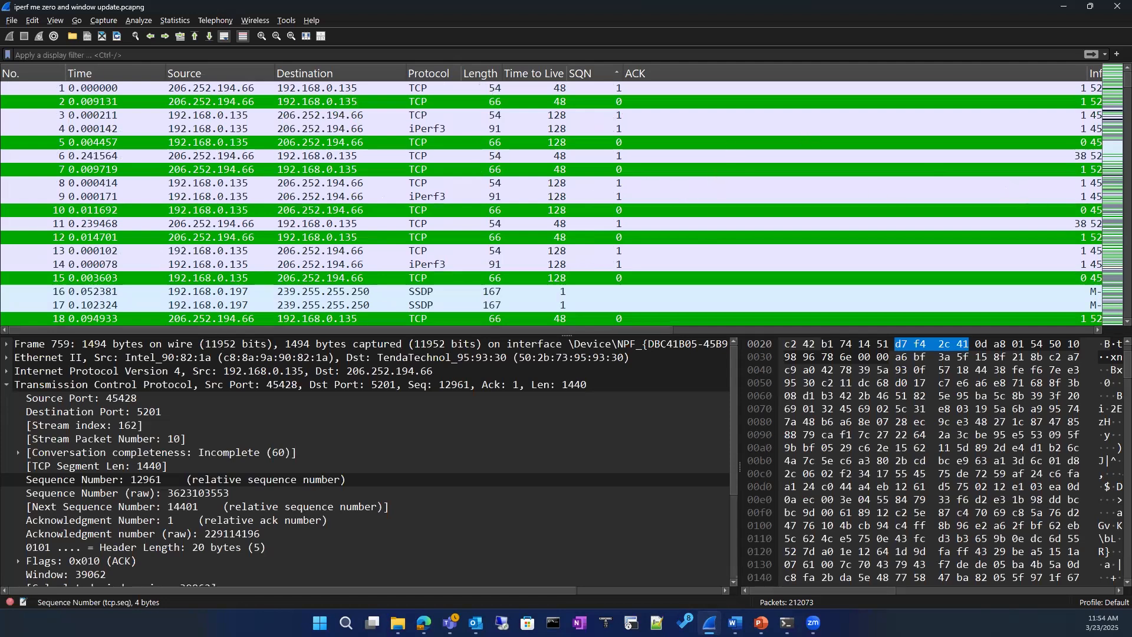
{"action": "left_click", "coordinate": [8, 386]}
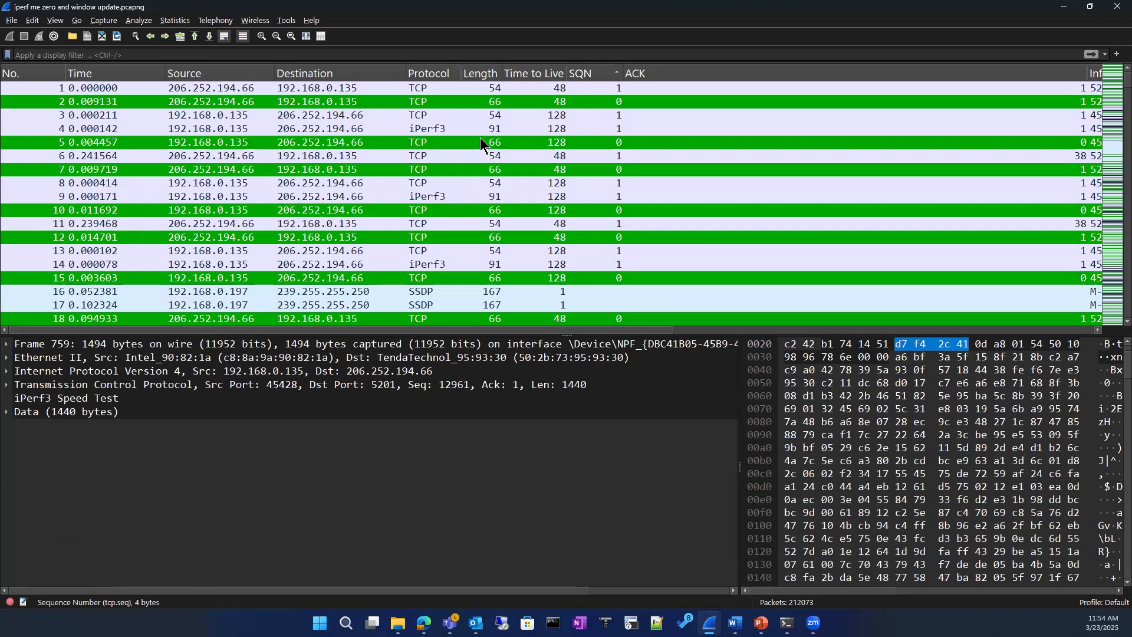
Close Wireshark with the loaded capture, and minimize the PowerPoint and Word windows behind it
{"action": "left_click", "coordinate": [1108, 5]}
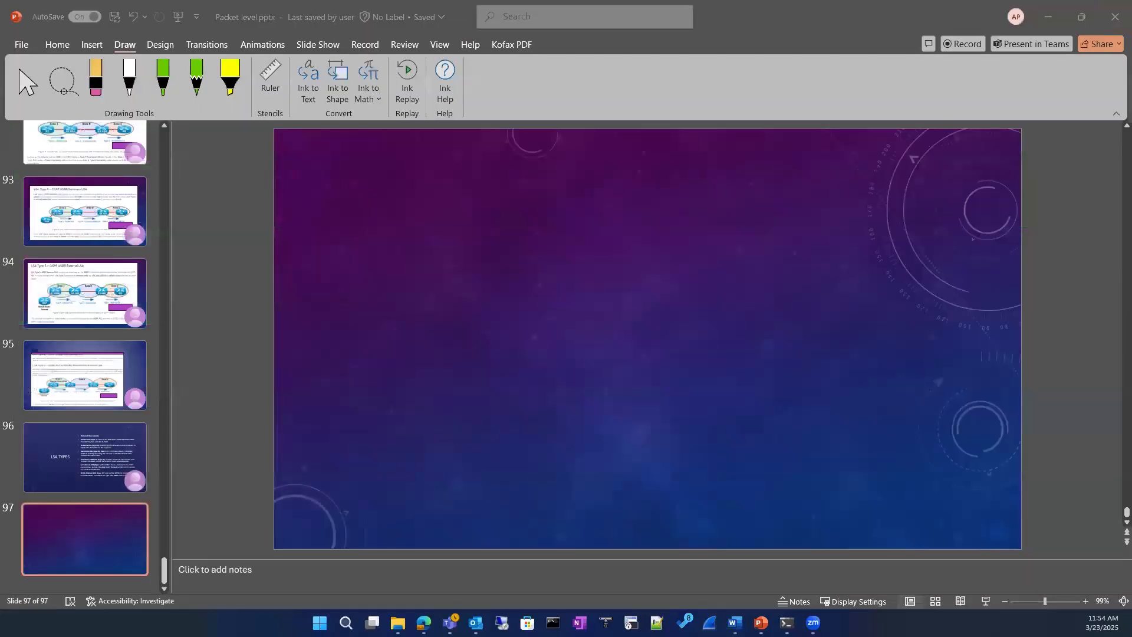
{"action": "left_click", "coordinate": [1048, 17]}
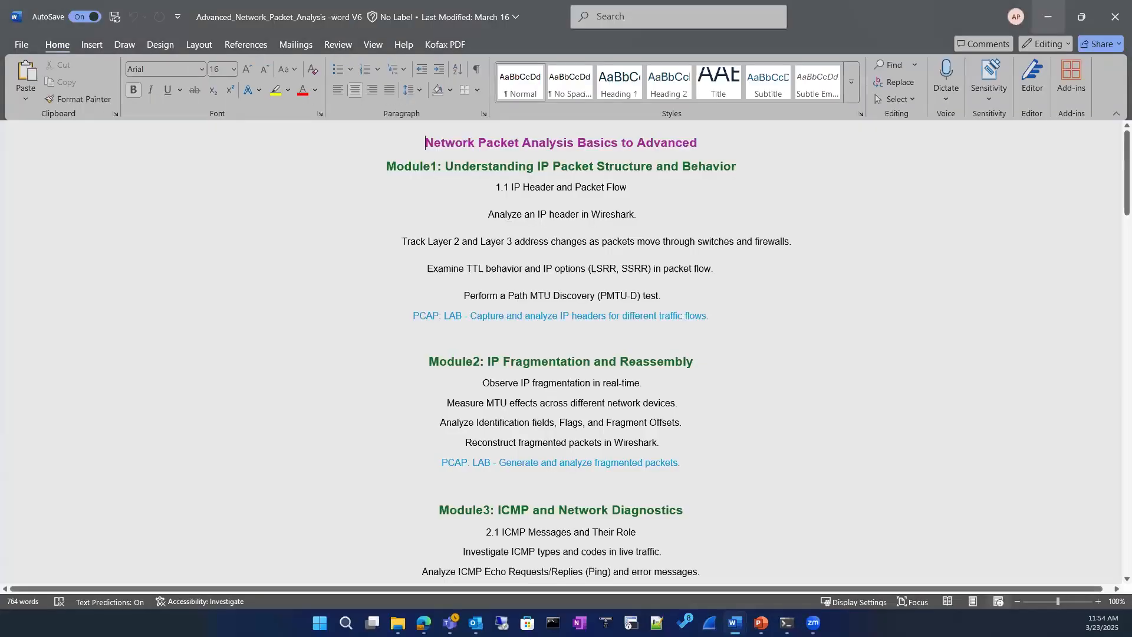
{"action": "left_click", "coordinate": [1048, 16]}
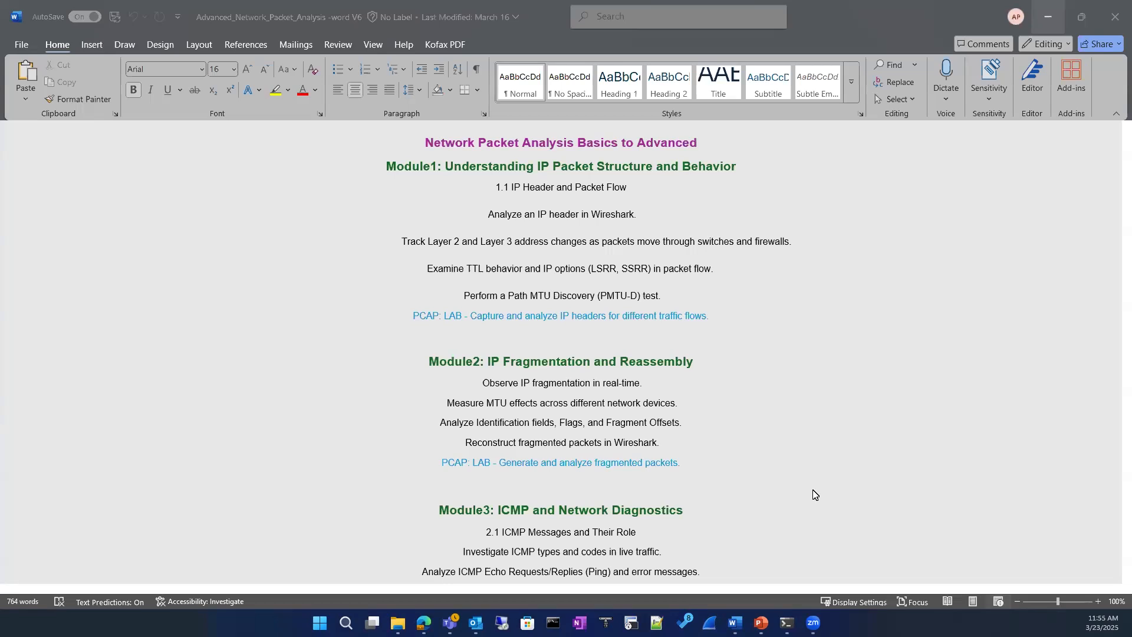
Launch Wireshark again and start a live capture on the Wi-Fi interface
{"action": "left_click", "coordinate": [710, 622]}
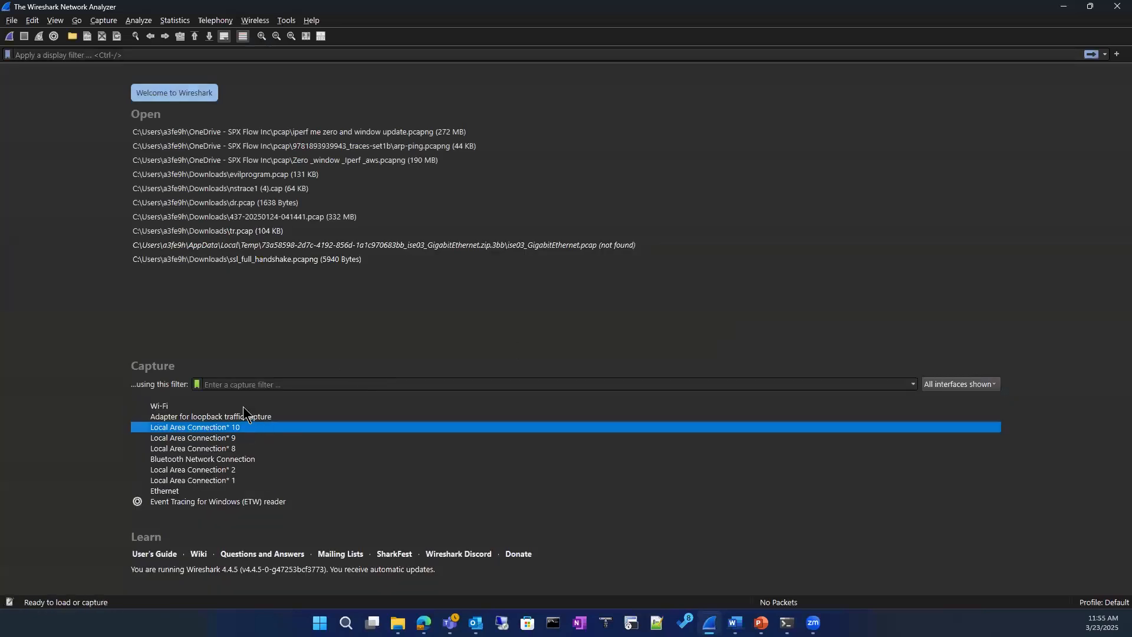
{"action": "double_click", "coordinate": [220, 405]}
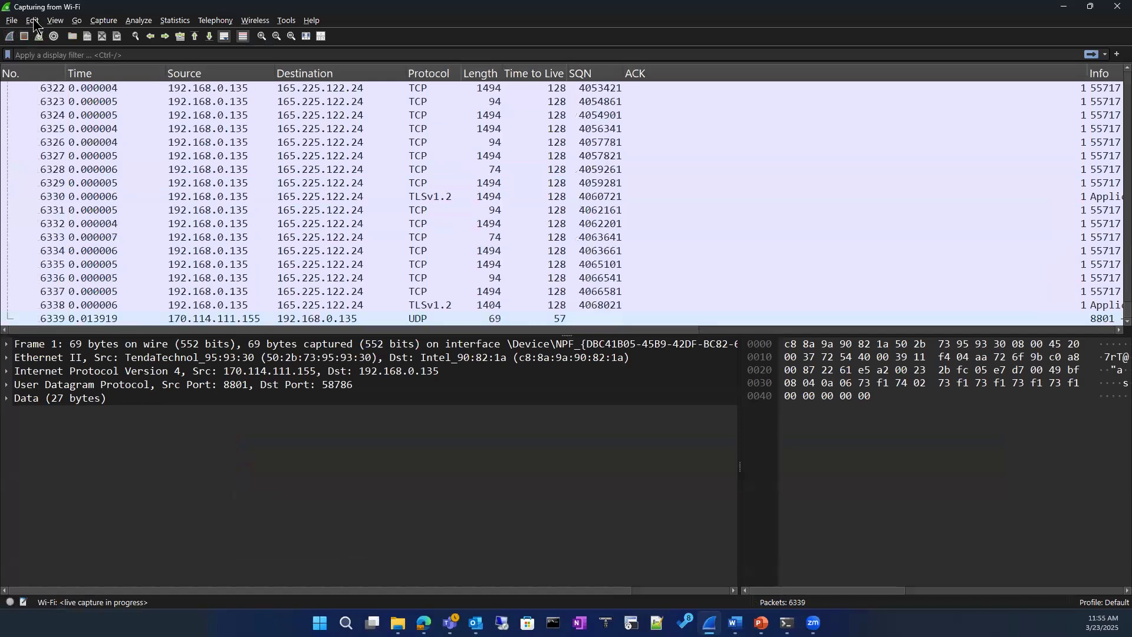
Look over the time display formats available for the packet list, keeping the current choice
{"action": "left_click", "coordinate": [55, 20]}
{"action": "mouse_move", "coordinate": [119, 173]}
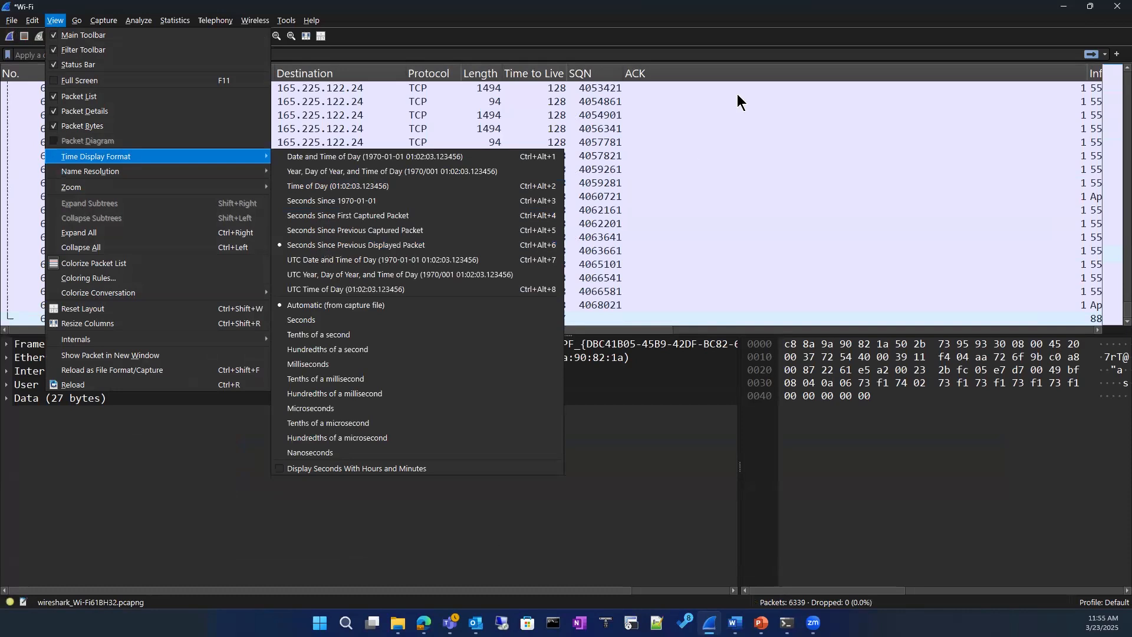
{"action": "key", "text": "Escape"}
{"action": "key", "text": "Escape"}
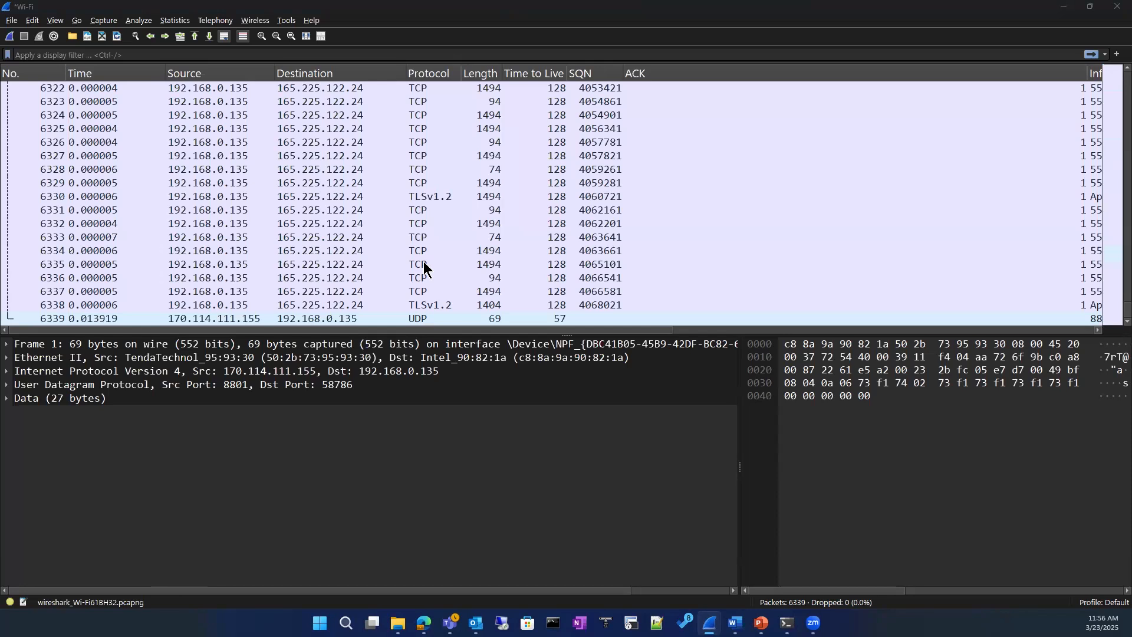
Expand the first packet's Internet Protocol Version 4 header, select its Time to Live field, and look at the column and filter options
{"action": "left_click", "coordinate": [6, 371]}
{"action": "scroll", "coordinate": [71, 480], "scroll_direction": "down", "scroll_amount": 1}
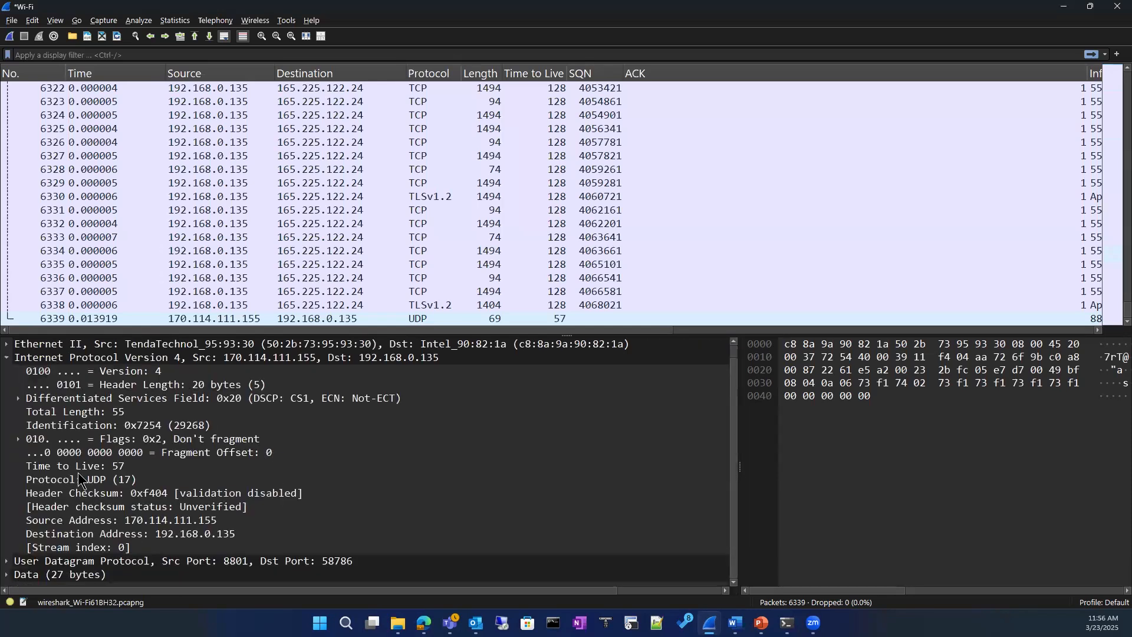
{"action": "left_click", "coordinate": [85, 467]}
{"action": "right_click", "coordinate": [84, 466]}
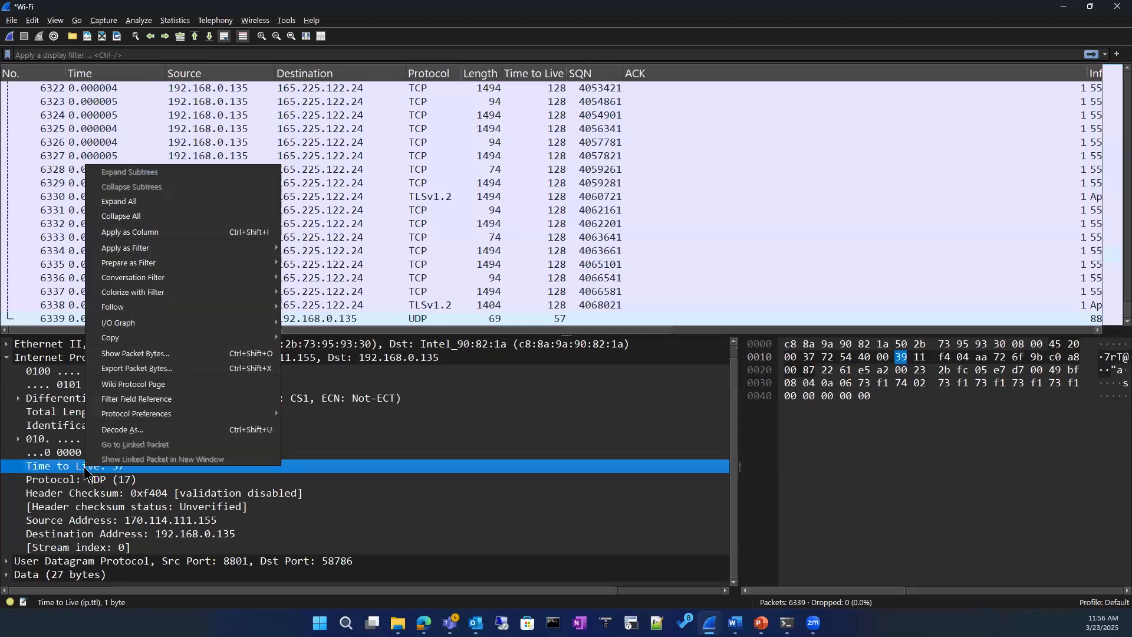
{"action": "mouse_move", "coordinate": [174, 251]}
{"action": "left_click", "coordinate": [868, 480]}
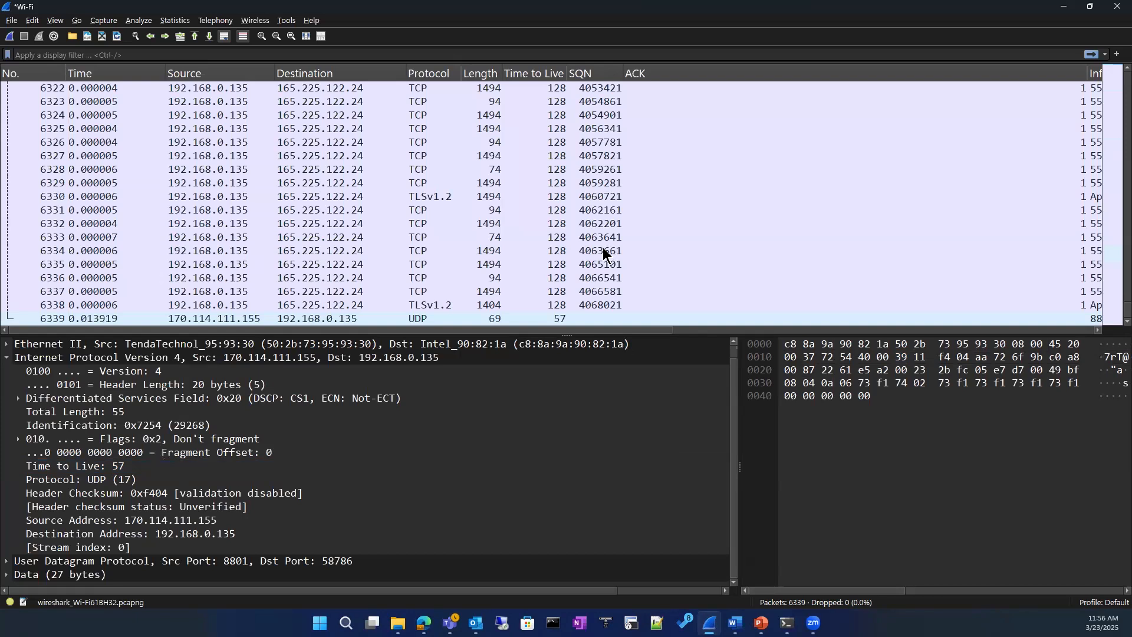
Compare the Time to Live values of incoming UDP packet 6339 and outgoing TCP packet 6315
{"action": "left_click", "coordinate": [560, 320]}
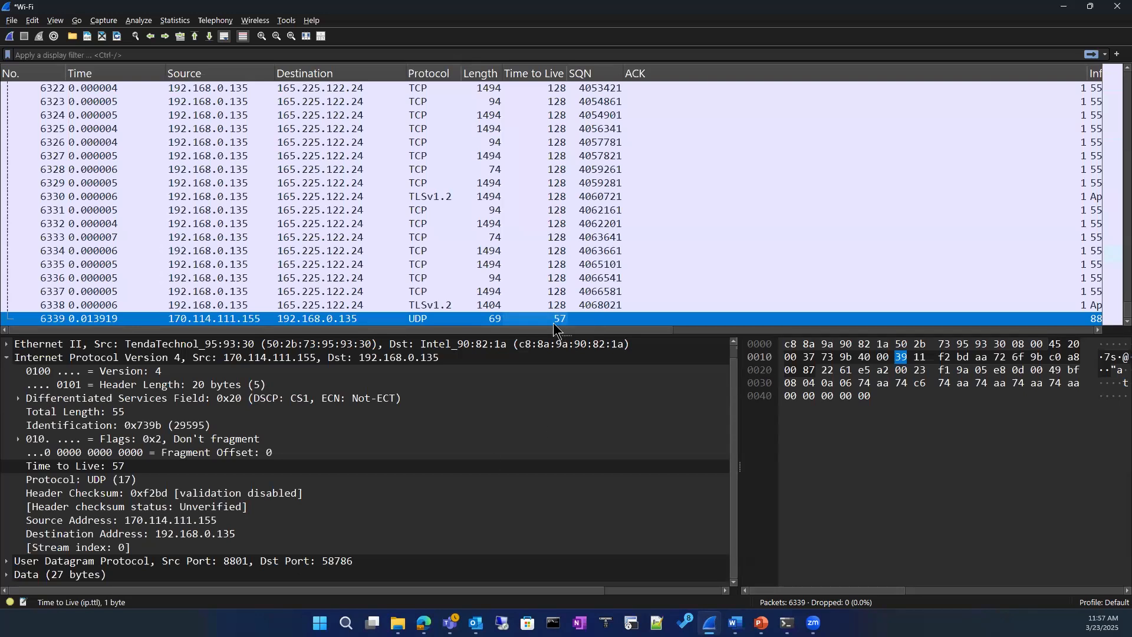
{"action": "scroll", "coordinate": [554, 281], "scroll_direction": "up", "scroll_amount": 1}
{"action": "scroll", "coordinate": [554, 281], "scroll_direction": "down", "scroll_amount": 1}
{"action": "scroll", "coordinate": [573, 182], "scroll_direction": "up", "scroll_amount": 4}
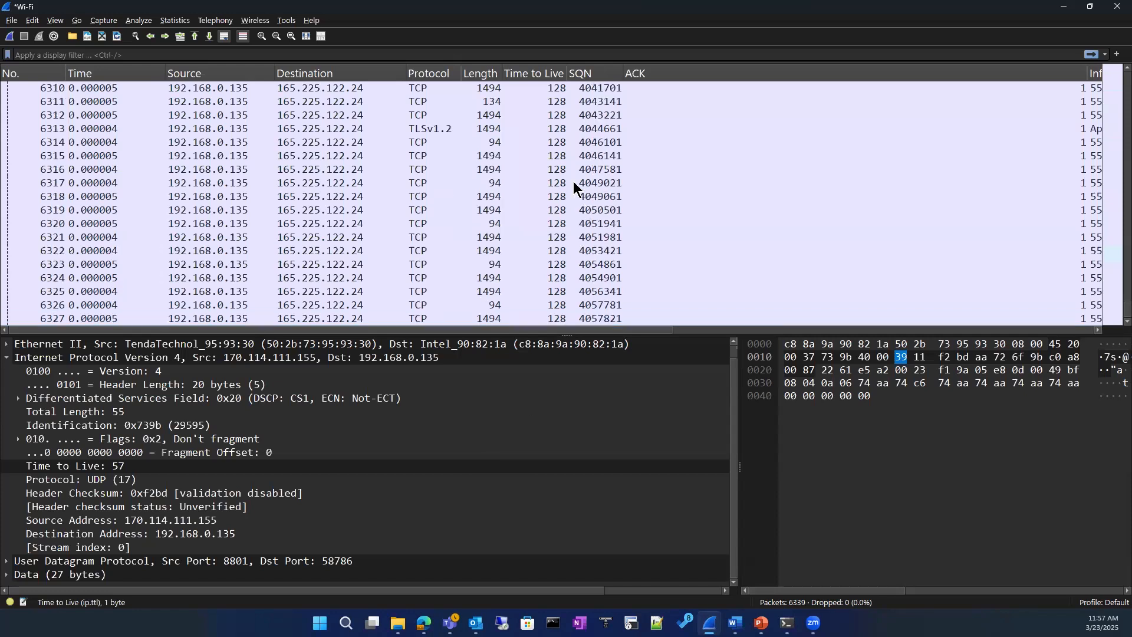
{"action": "left_click", "coordinate": [545, 154]}
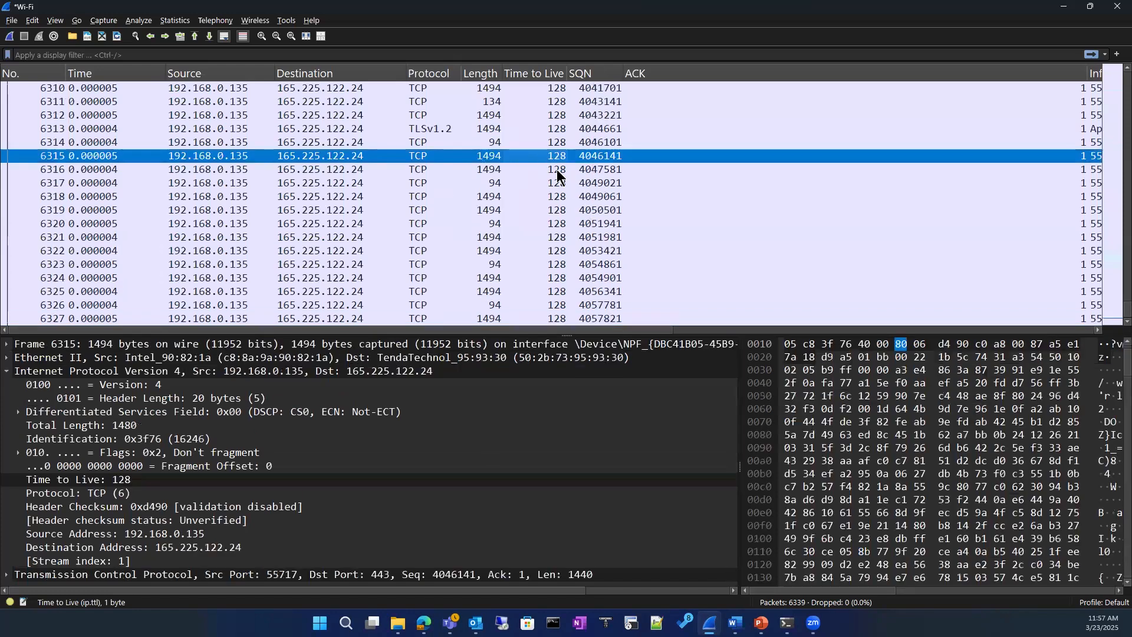
Select incoming UDP packet 6339, expand its Ethernet II header, and review its Layer 2 and IPv4 header fields
{"action": "scroll", "coordinate": [526, 270], "scroll_direction": "down", "scroll_amount": 4}
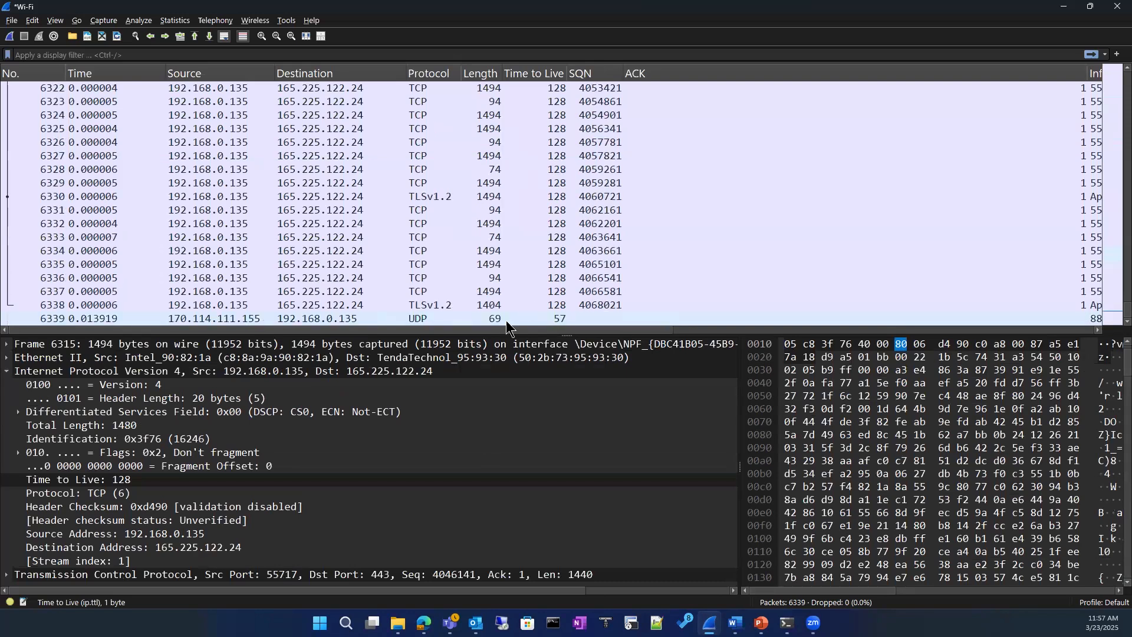
{"action": "left_click", "coordinate": [559, 321]}
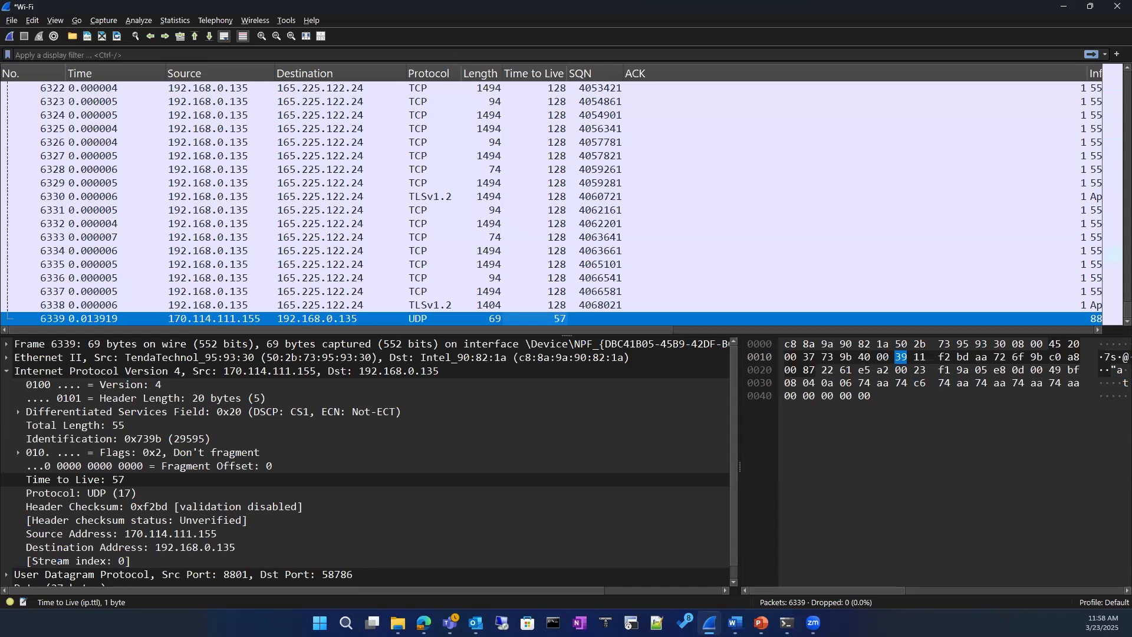
{"action": "left_click", "coordinate": [7, 357]}
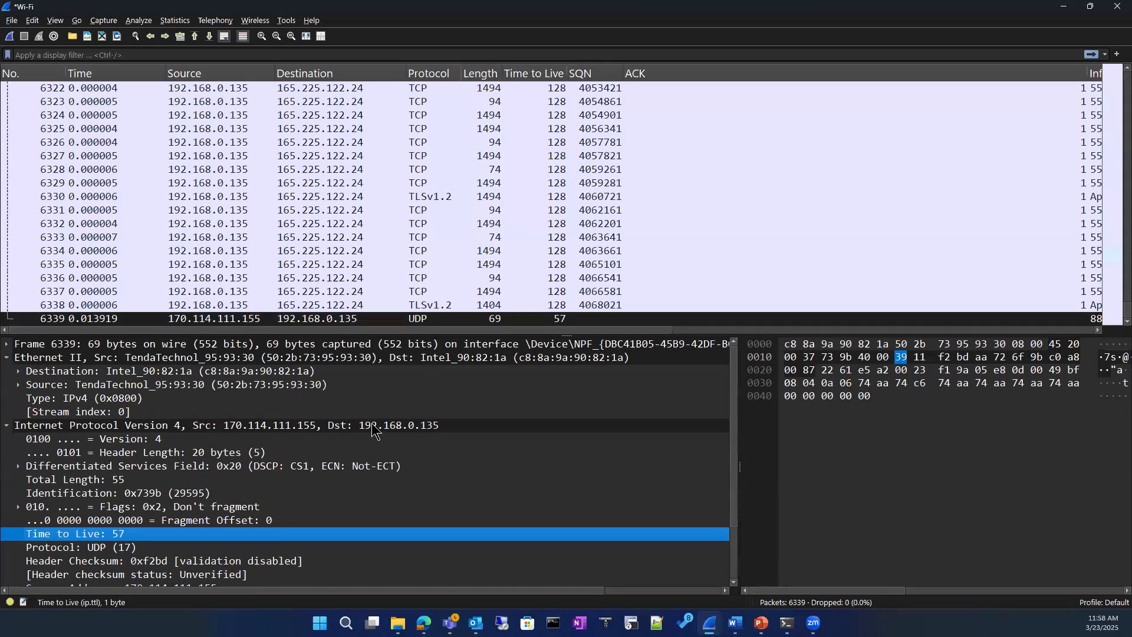
{"action": "scroll", "coordinate": [372, 543], "scroll_direction": "down", "scroll_amount": 2}
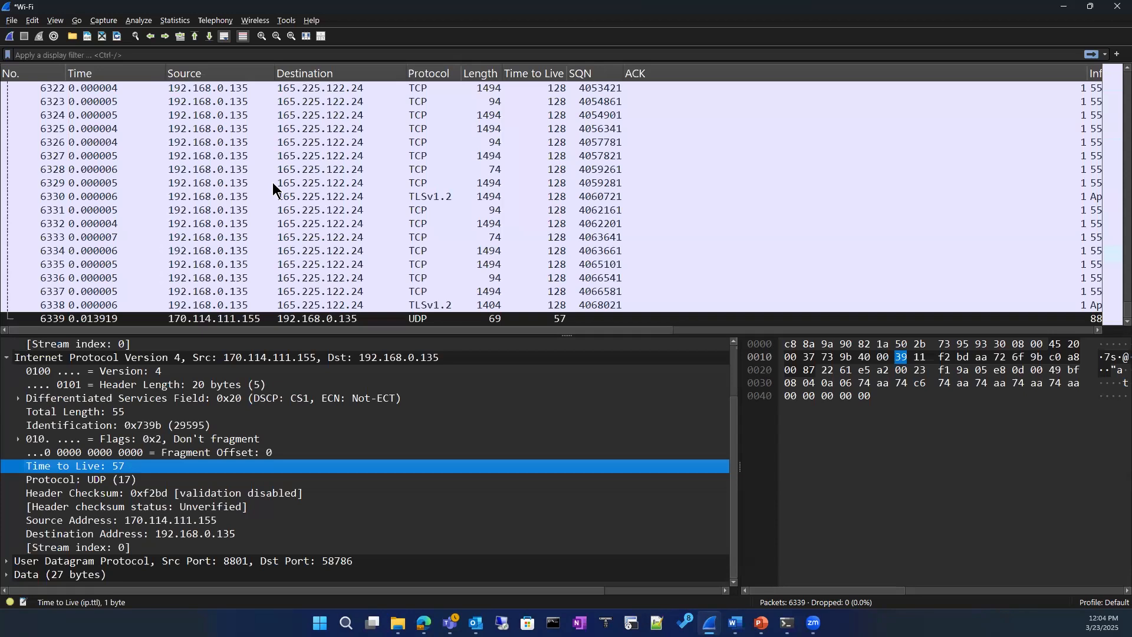
Sort the packet list by Time to Live in ascending order, and rename that column TTL with a narrower width
{"action": "left_click", "coordinate": [517, 73]}
{"action": "right_click", "coordinate": [518, 73]}
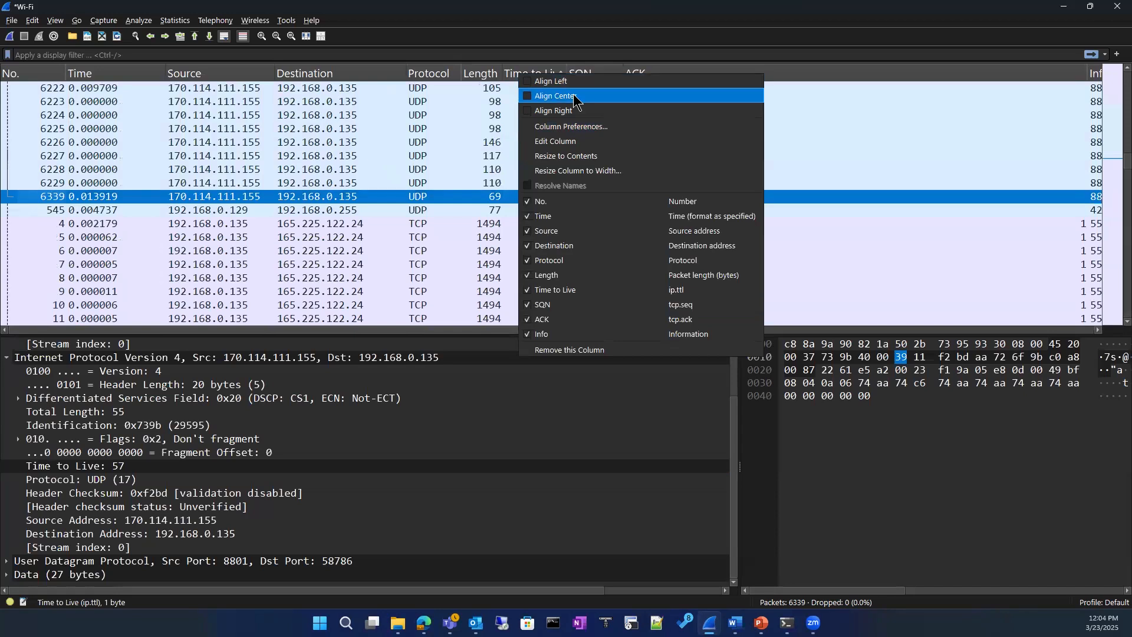
{"action": "left_click", "coordinate": [577, 142]}
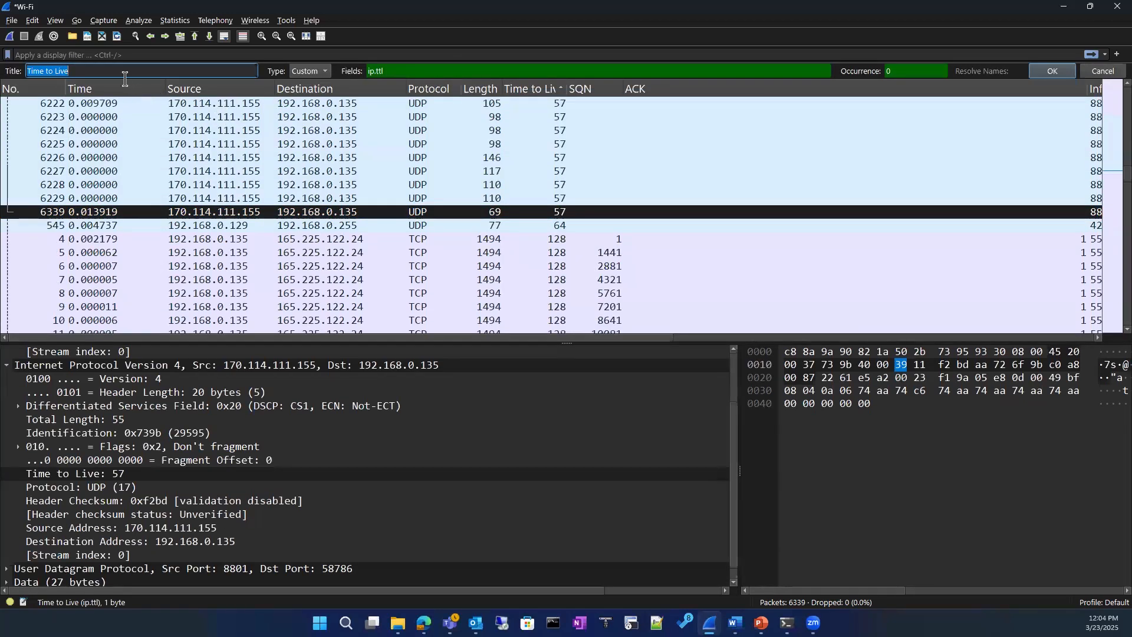
{"action": "left_click", "coordinate": [125, 71]}
{"action": "key", "text": "BackSpace"}
{"action": "key", "text": "BackSpace"}
{"action": "key", "text": "BackSpace"}
{"action": "key", "text": "BackSpace"}
{"action": "key", "text": "BackSpace"}
{"action": "key", "text": "BackSpace"}
{"action": "key", "text": "BackSpace"}
{"action": "key", "text": "BackSpace"}
{"action": "key", "text": "BackSpace"}
{"action": "key", "text": "BackSpace"}
{"action": "key", "text": "BackSpace"}
{"action": "key", "text": "BackSpace"}
{"action": "type", "text": "TTL"}
{"action": "key", "text": "Return"}
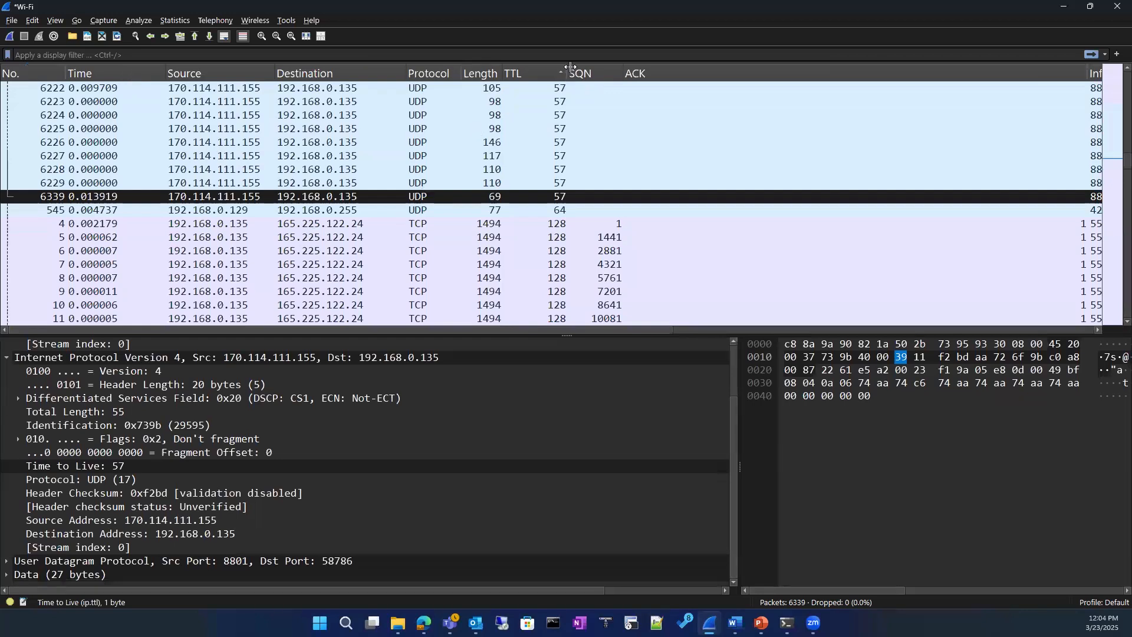
{"action": "left_click_drag", "start_coordinate": [566, 69], "coordinate": [535, 67]}
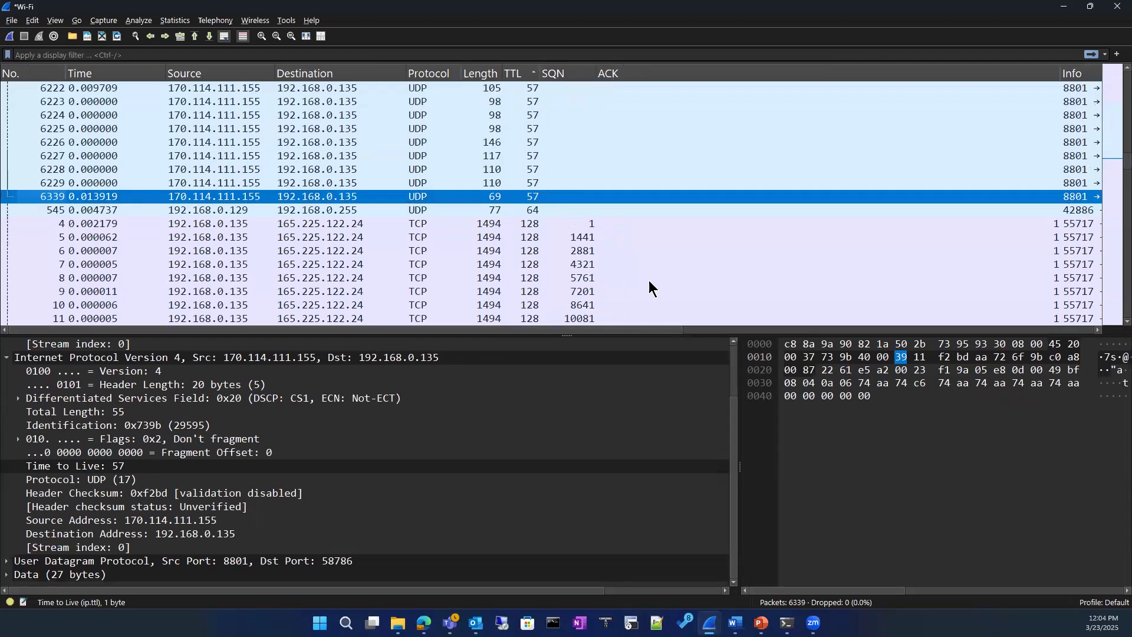
{"action": "left_click", "coordinate": [784, 398]}
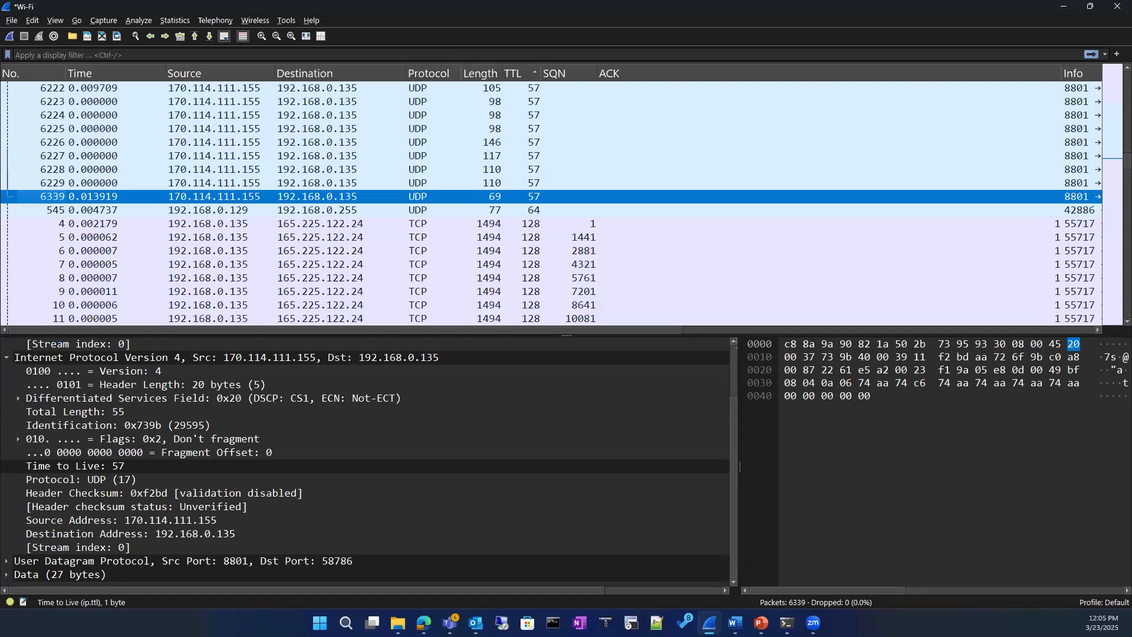
Check the course outline in Word, and switch to PowerPoint to show the IPv4 Packet Header slide at the start of Packet level.pptx
{"action": "key", "text": "alt+Tab"}
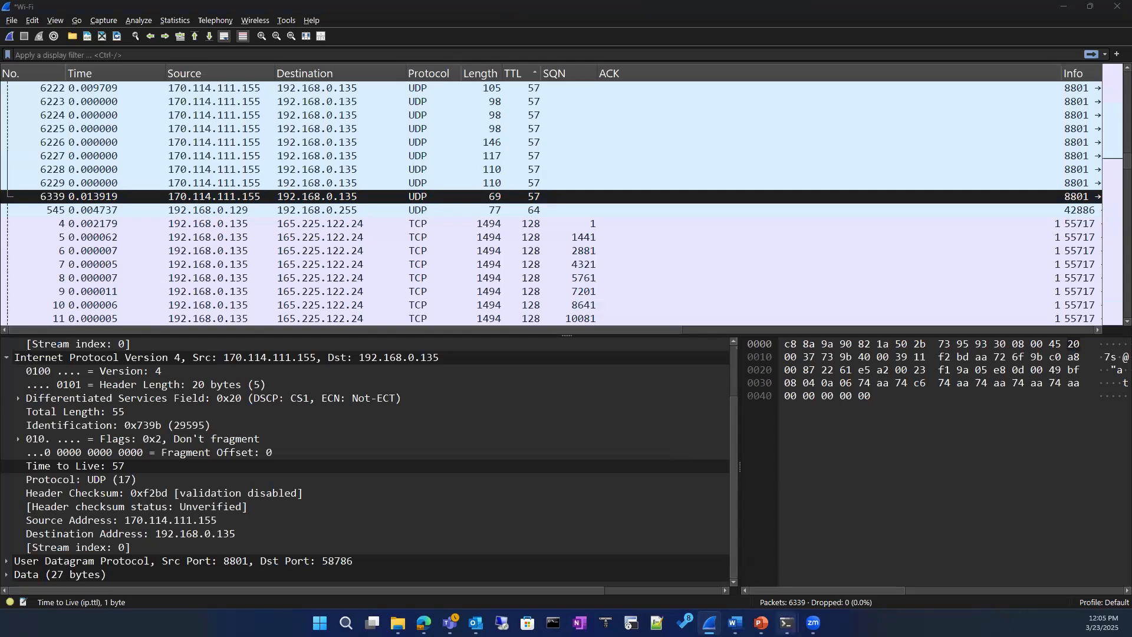
{"action": "left_click", "coordinate": [735, 623]}
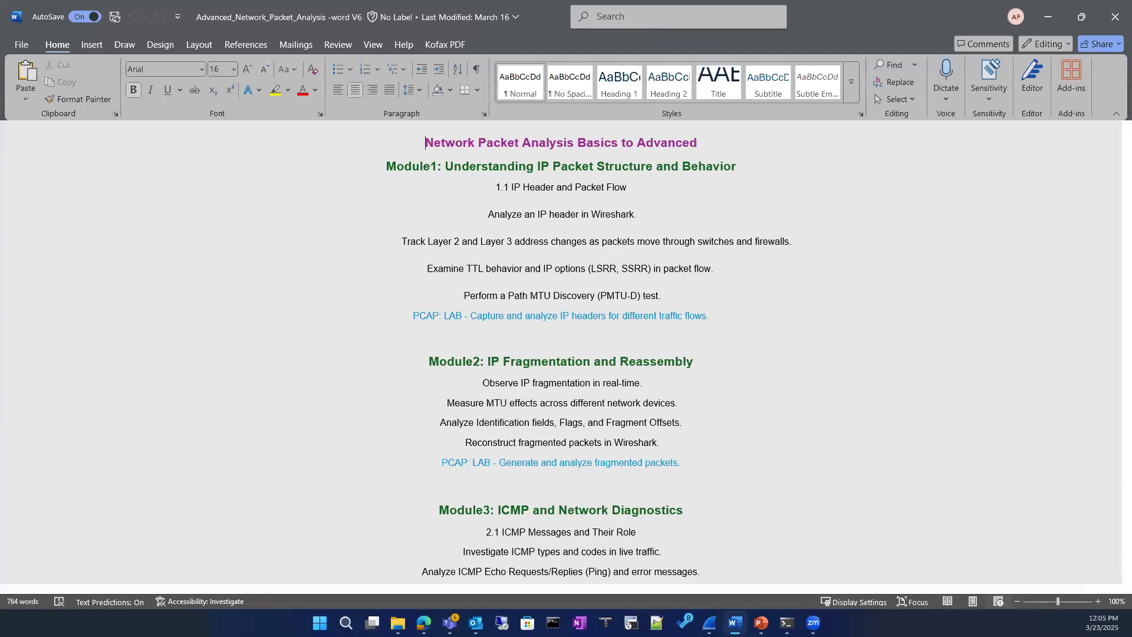
{"action": "key", "text": "alt+Tab"}
{"action": "scroll", "coordinate": [138, 302], "scroll_direction": "up", "scroll_amount": 10}
{"action": "left_click_drag", "start_coordinate": [166, 517], "coordinate": [132, 148]}
{"action": "key", "text": "Home"}
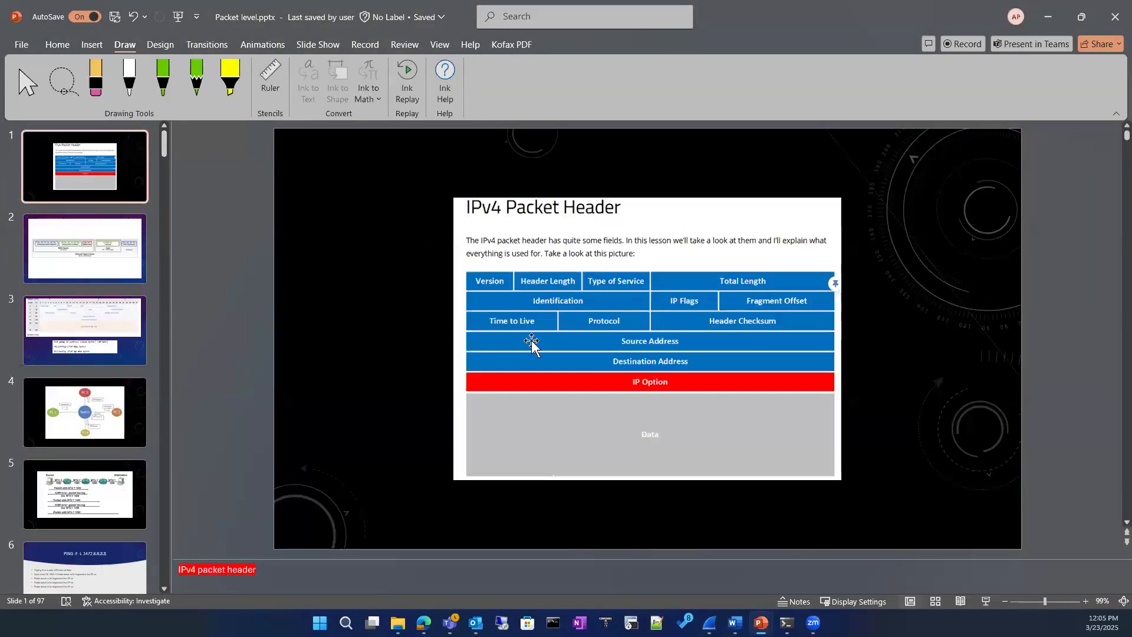